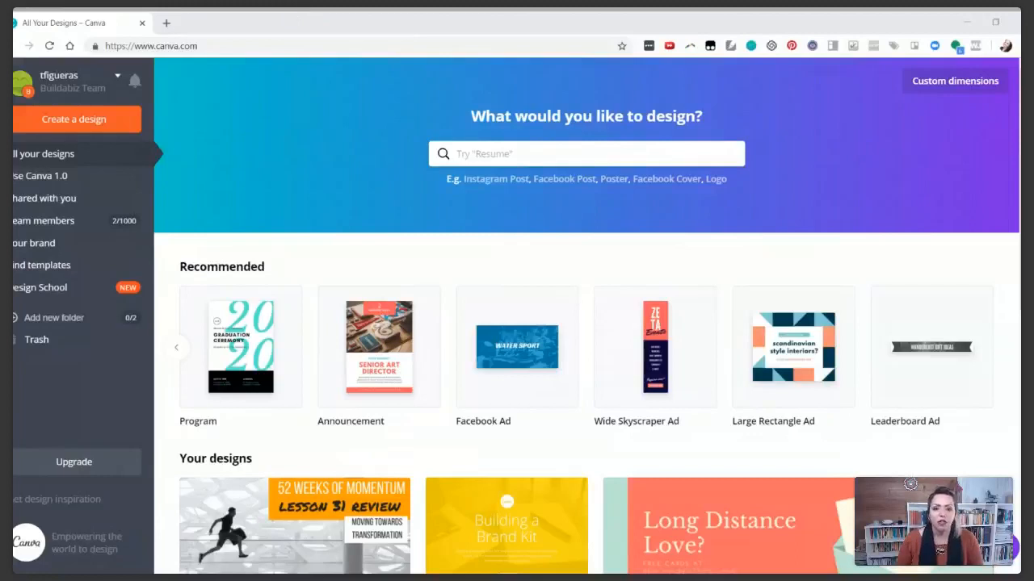
Restore the browser window to a smaller size and look through the design types suggested by the design search
{"action": "key", "text": "super+Down"}
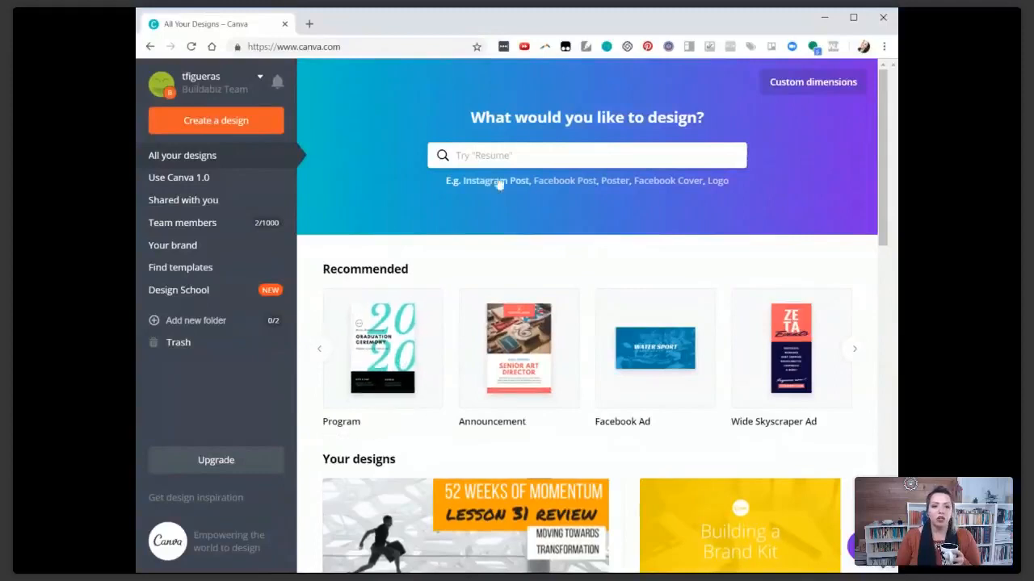
{"action": "left_click", "coordinate": [500, 155]}
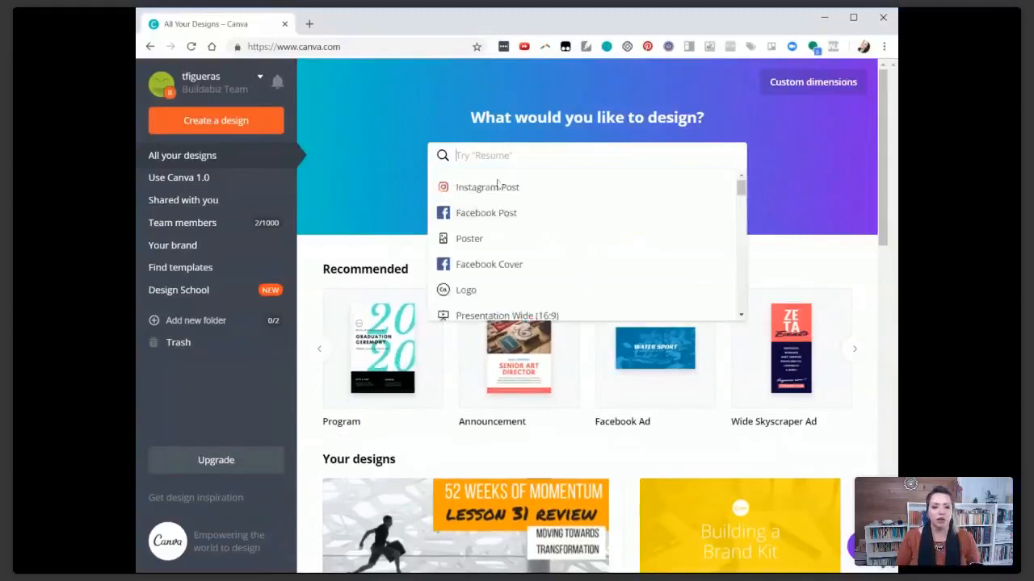
{"action": "scroll", "coordinate": [486, 284], "scroll_direction": "down", "scroll_amount": 1}
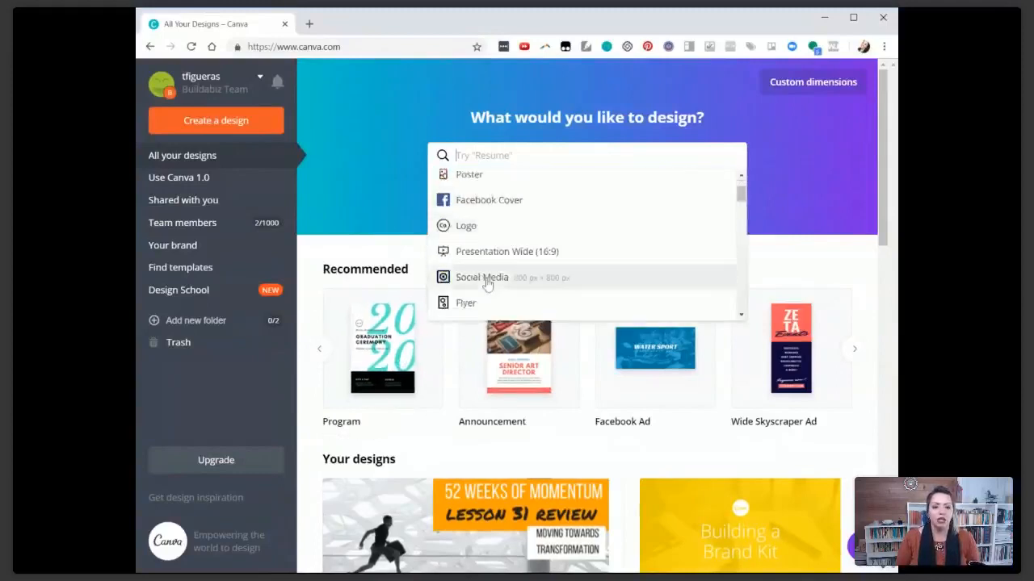
{"action": "left_click", "coordinate": [329, 171]}
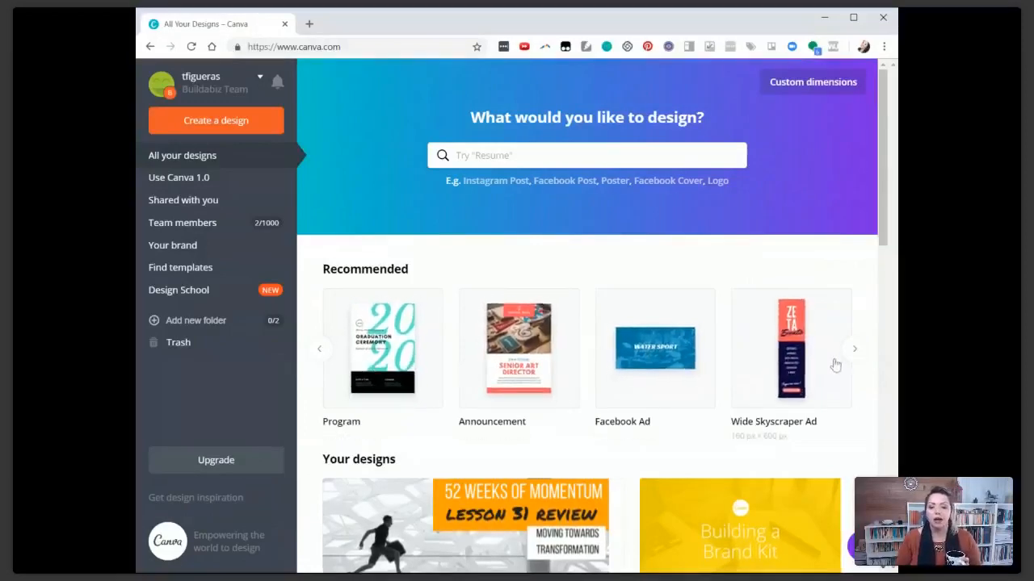
Browse the recommended design types and start a new blank Social Media design
{"action": "left_click", "coordinate": [856, 350]}
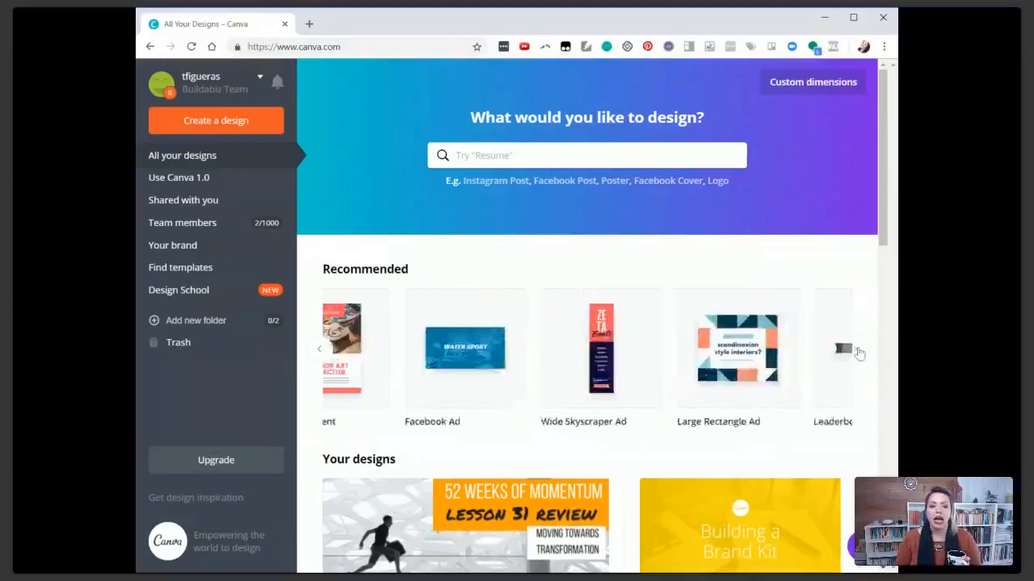
{"action": "left_click", "coordinate": [319, 350]}
{"action": "left_click", "coordinate": [319, 353]}
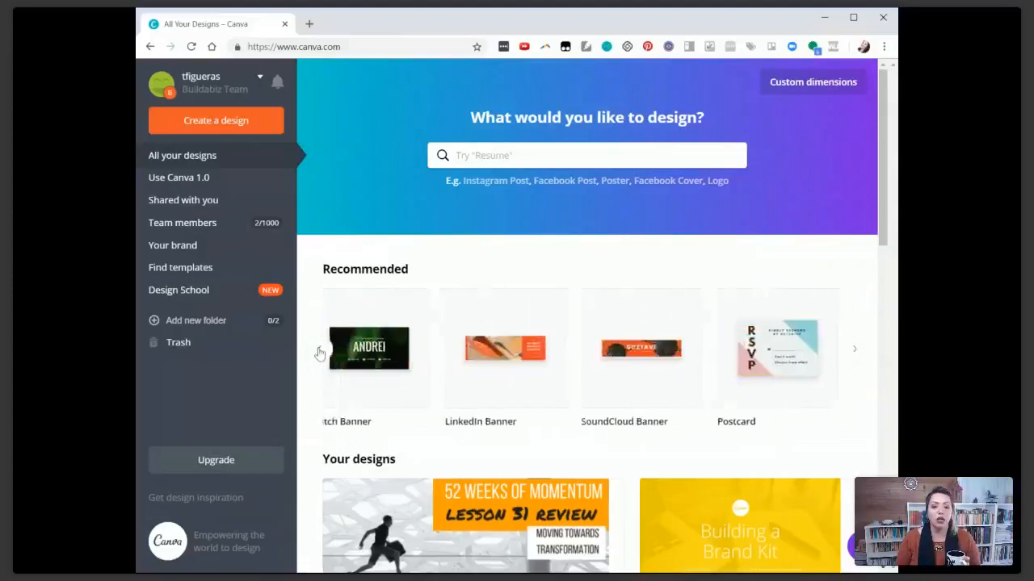
{"action": "left_click", "coordinate": [319, 353]}
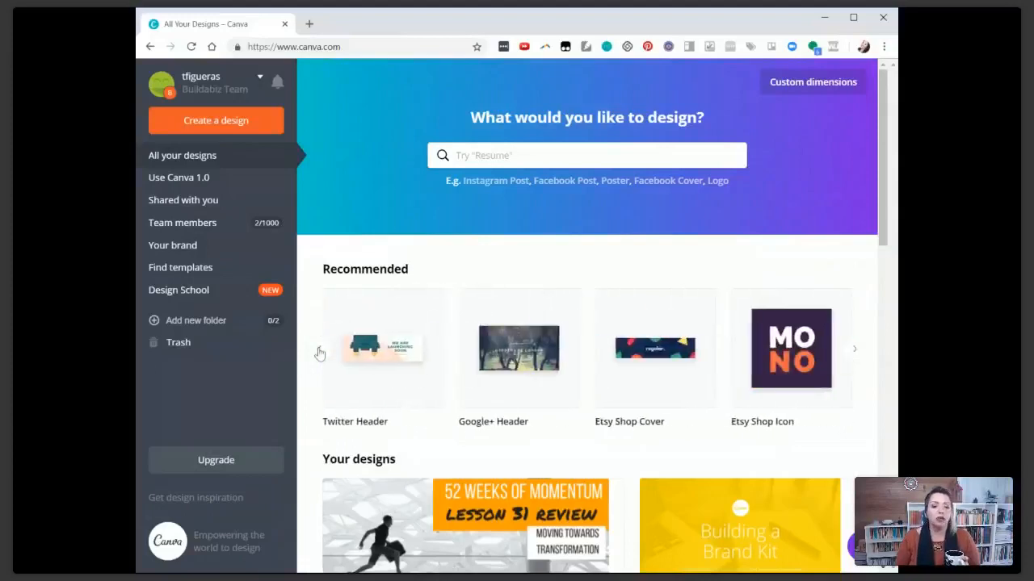
{"action": "left_click", "coordinate": [319, 353]}
{"action": "left_click", "coordinate": [319, 353]}
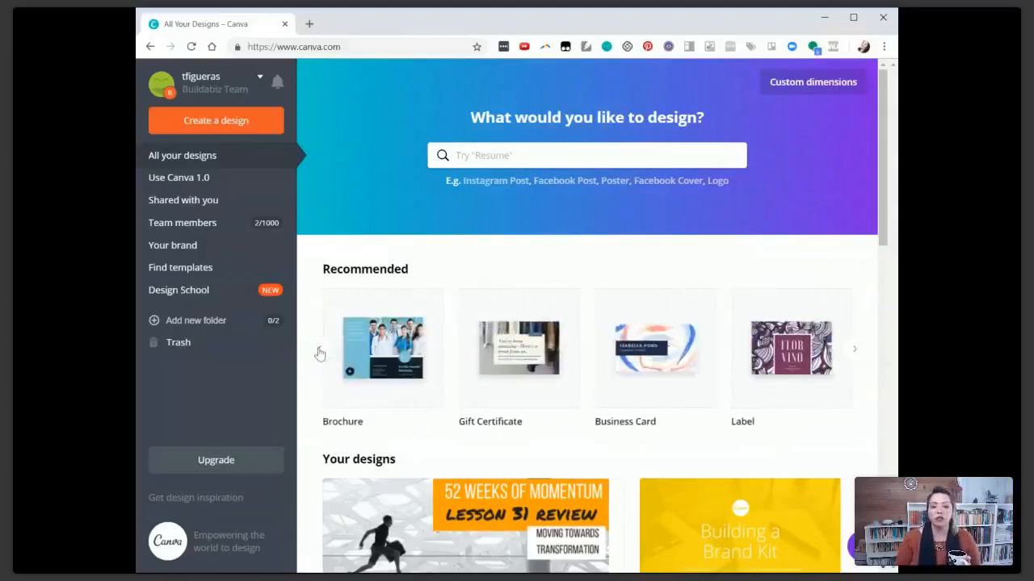
{"action": "left_click", "coordinate": [319, 353]}
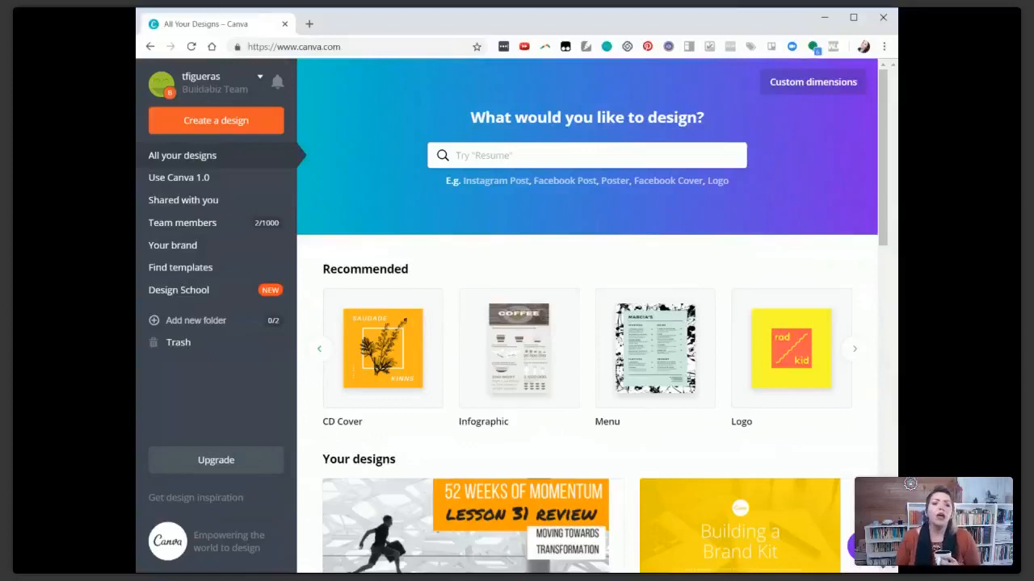
{"action": "left_click", "coordinate": [319, 353]}
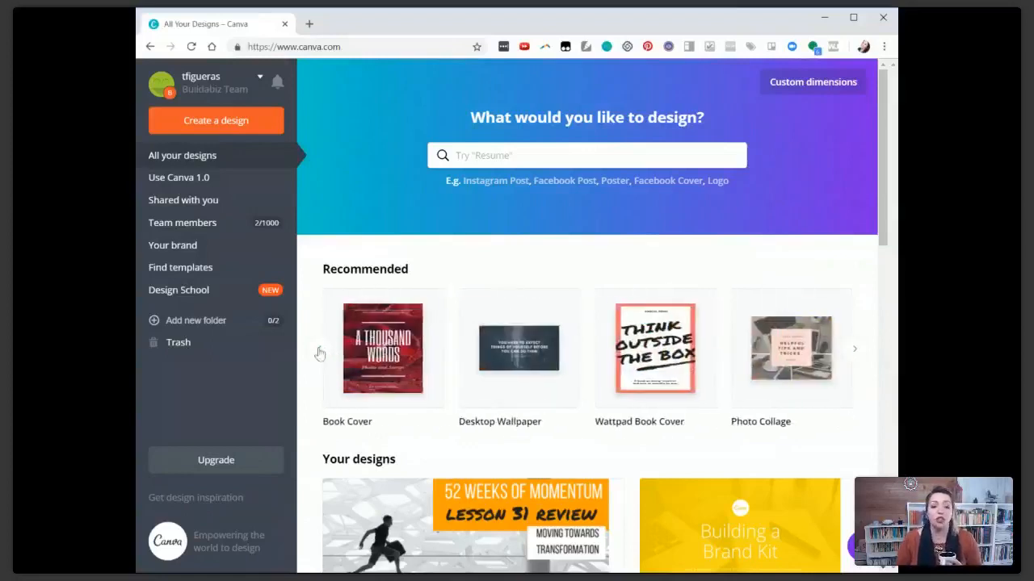
{"action": "left_click", "coordinate": [855, 350]}
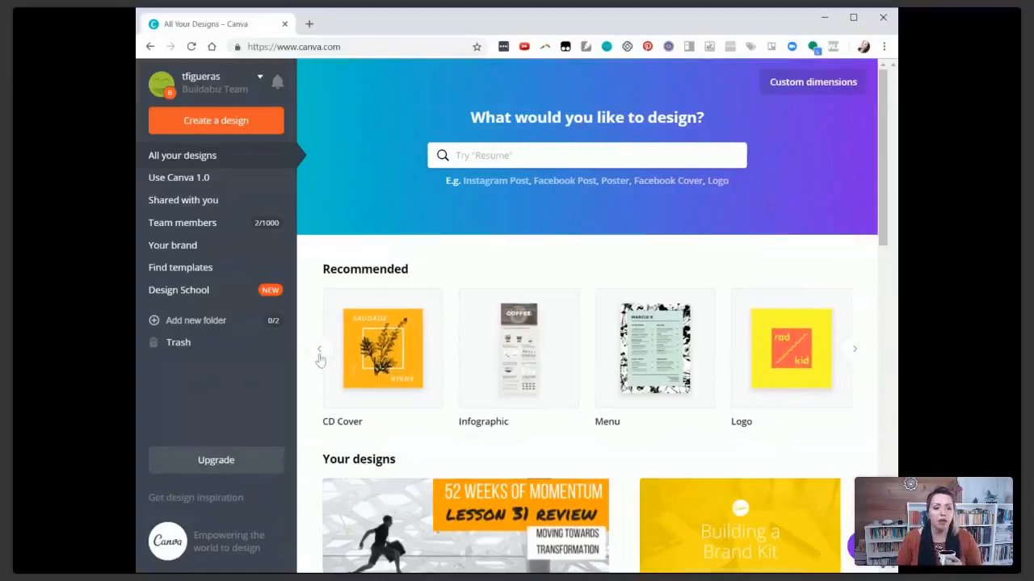
{"action": "left_click", "coordinate": [320, 353]}
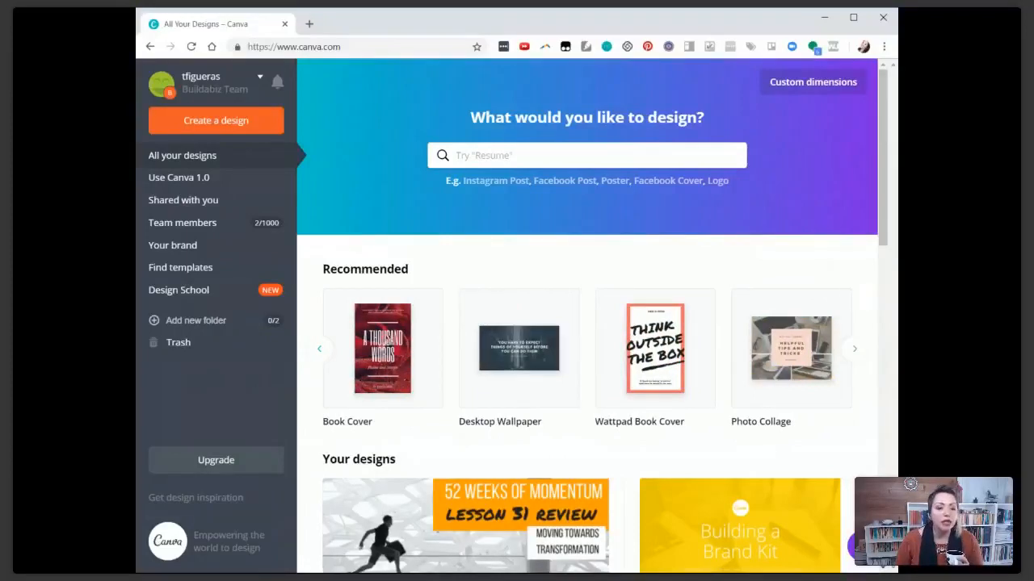
{"action": "left_click", "coordinate": [321, 352]}
{"action": "left_click", "coordinate": [323, 354]}
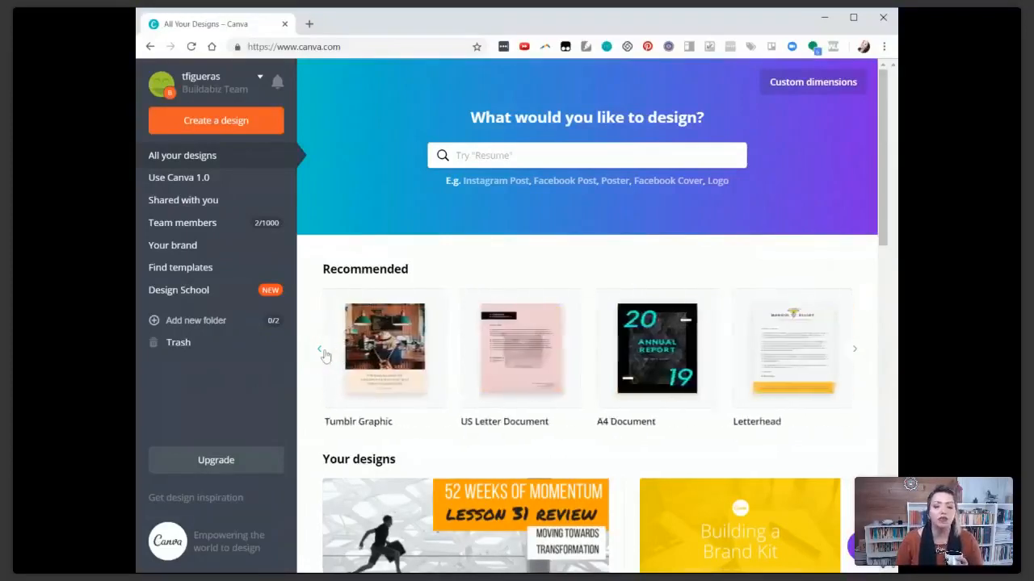
{"action": "left_click", "coordinate": [321, 352]}
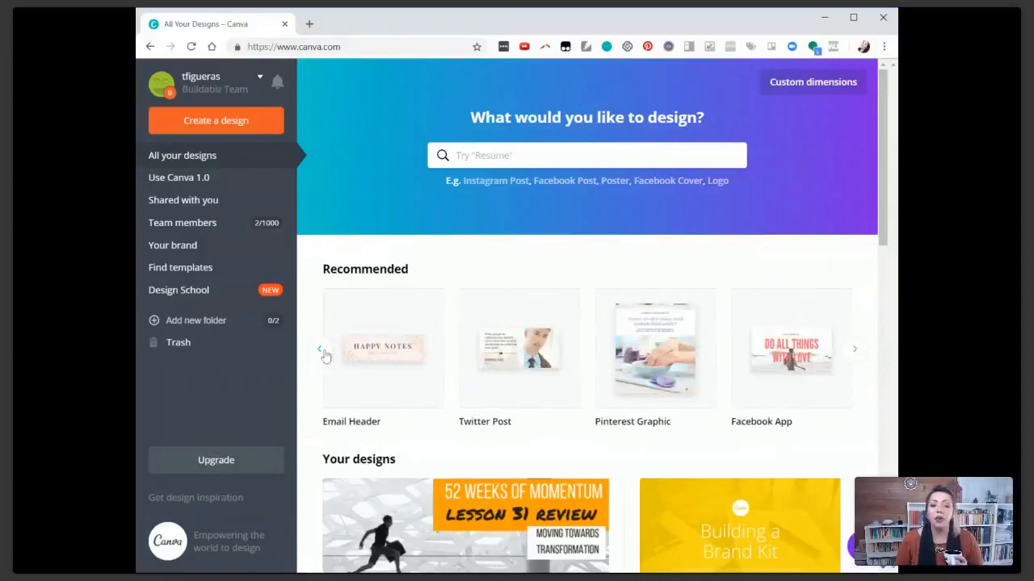
{"action": "left_click", "coordinate": [321, 352]}
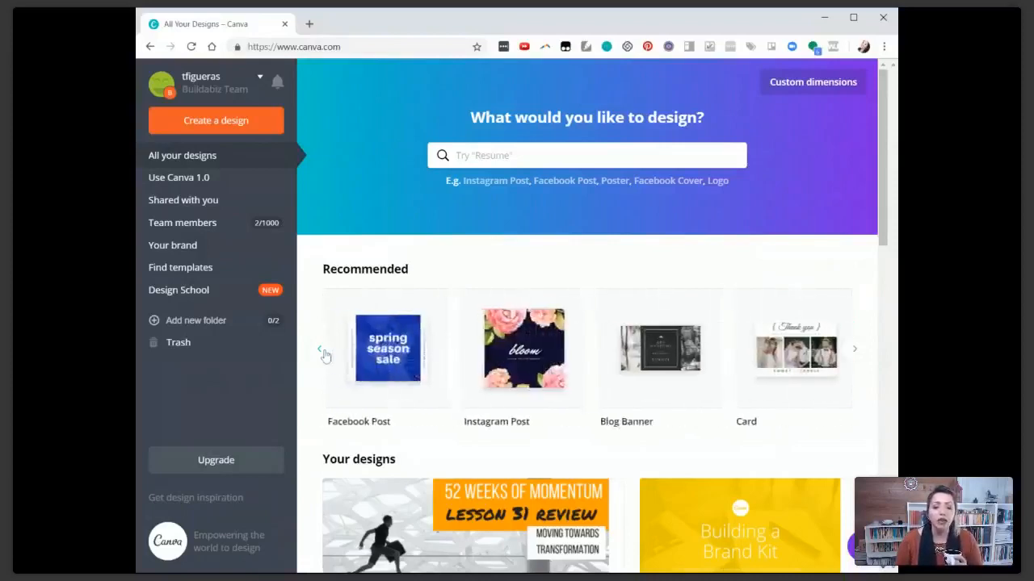
{"action": "left_click", "coordinate": [322, 352]}
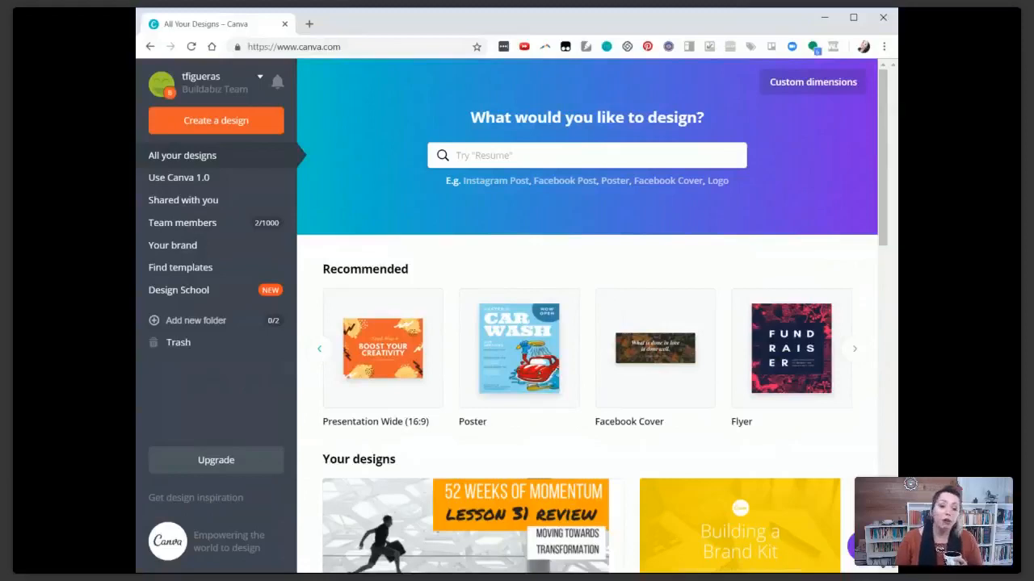
{"action": "left_click", "coordinate": [322, 352]}
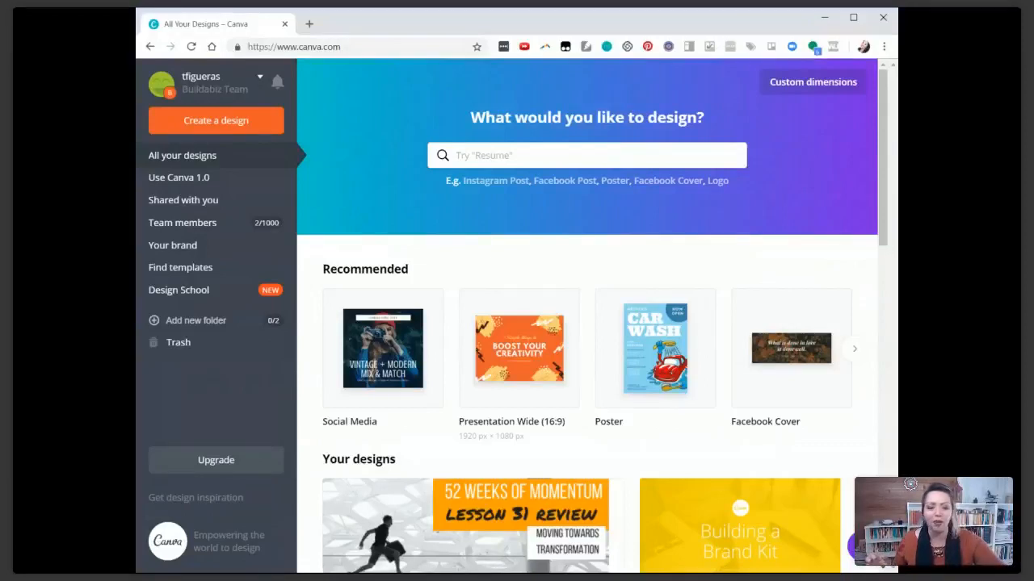
{"action": "left_click", "coordinate": [390, 347]}
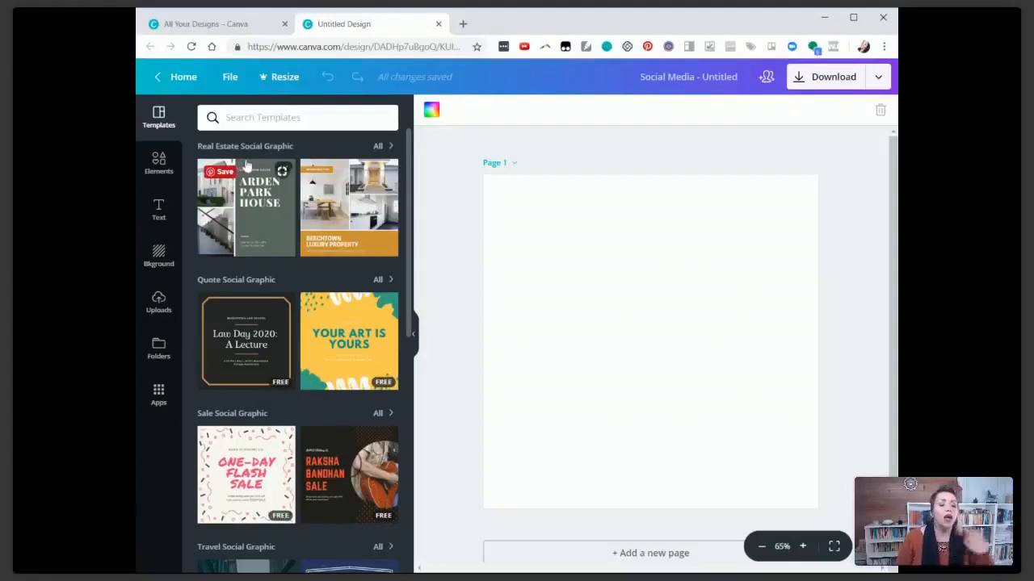
Look through the social media templates and apply the yellow "YOUR ART IS YOURS" quote template to the page
{"action": "scroll", "coordinate": [256, 292], "scroll_direction": "down", "scroll_amount": 3}
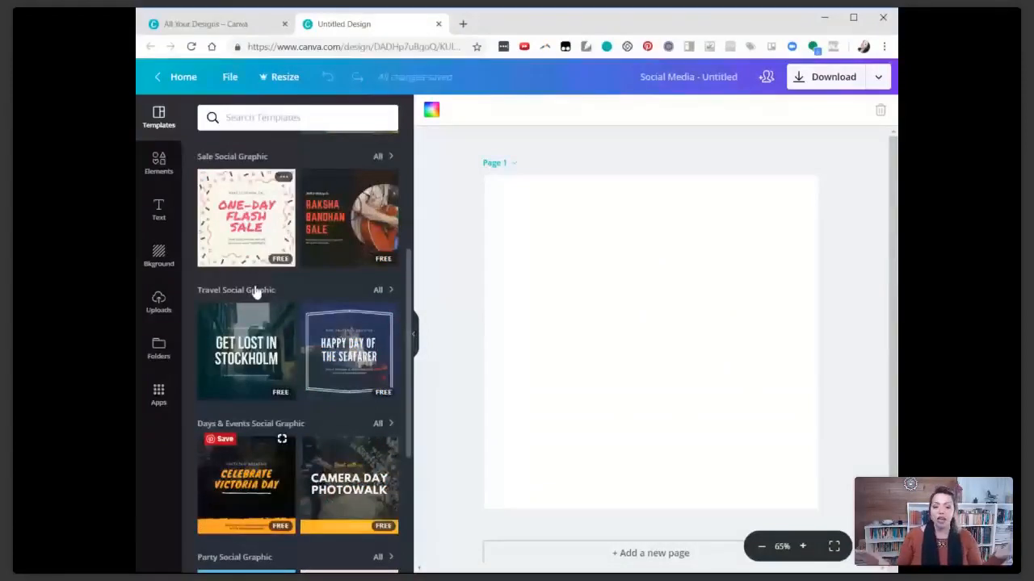
{"action": "scroll", "coordinate": [254, 291], "scroll_direction": "down", "scroll_amount": 2}
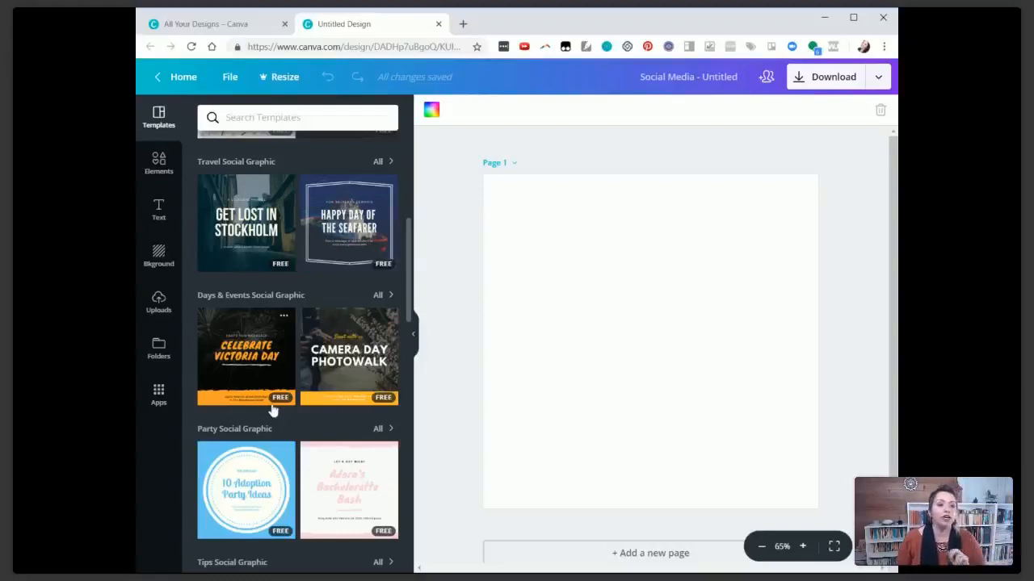
{"action": "scroll", "coordinate": [273, 410], "scroll_direction": "down", "scroll_amount": 3}
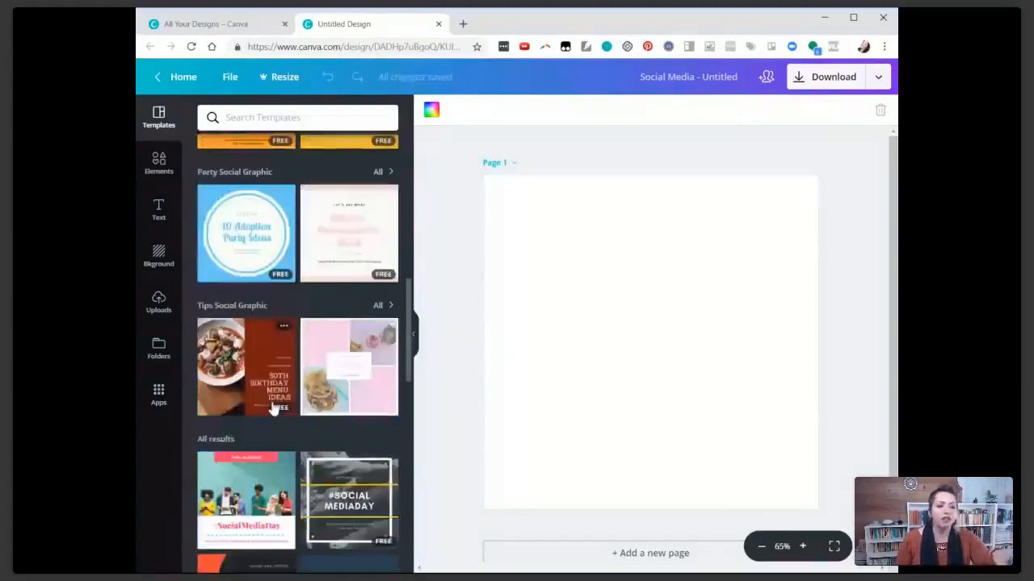
{"action": "scroll", "coordinate": [273, 411], "scroll_direction": "down", "scroll_amount": 5}
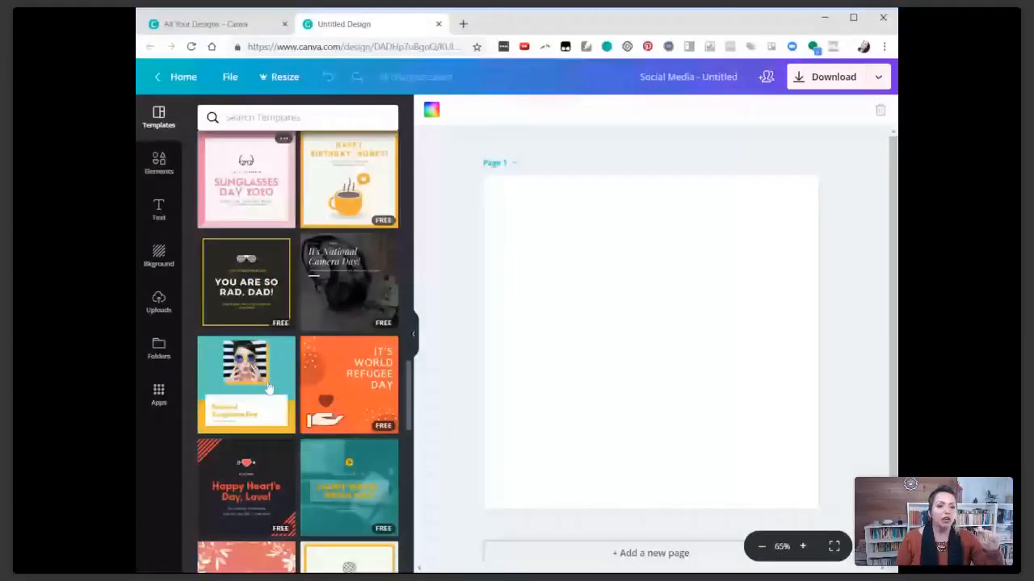
{"action": "scroll", "coordinate": [287, 464], "scroll_direction": "down", "scroll_amount": 6}
{"action": "scroll", "coordinate": [288, 465], "scroll_direction": "up", "scroll_amount": 17}
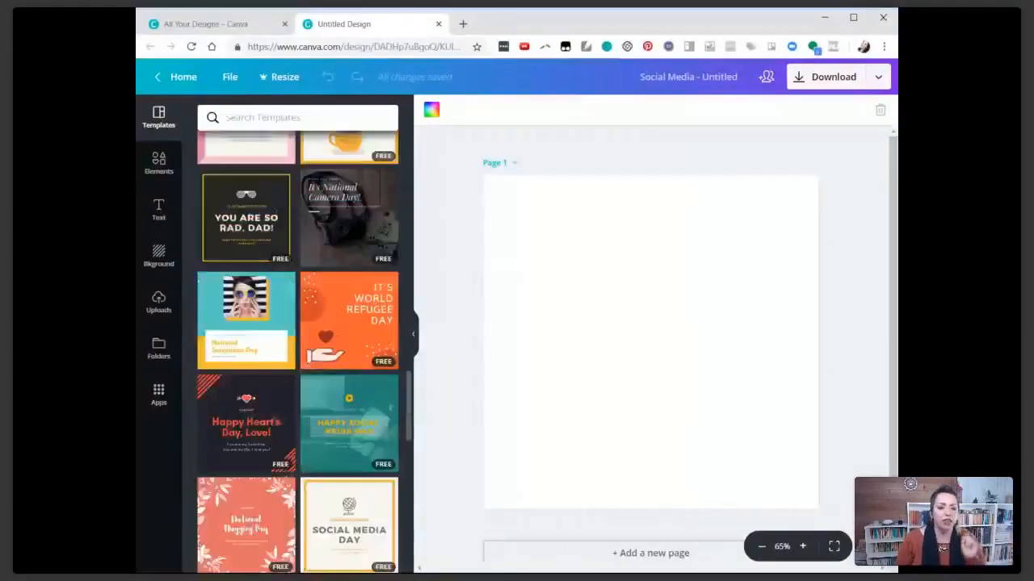
{"action": "scroll", "coordinate": [288, 465], "scroll_direction": "up", "scroll_amount": 7}
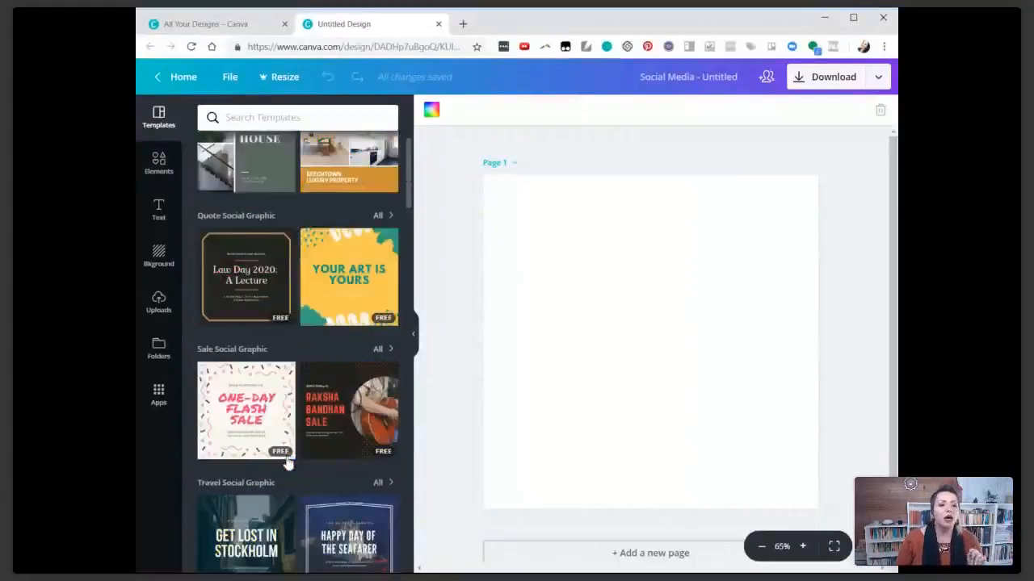
{"action": "scroll", "coordinate": [288, 464], "scroll_direction": "up", "scroll_amount": 1}
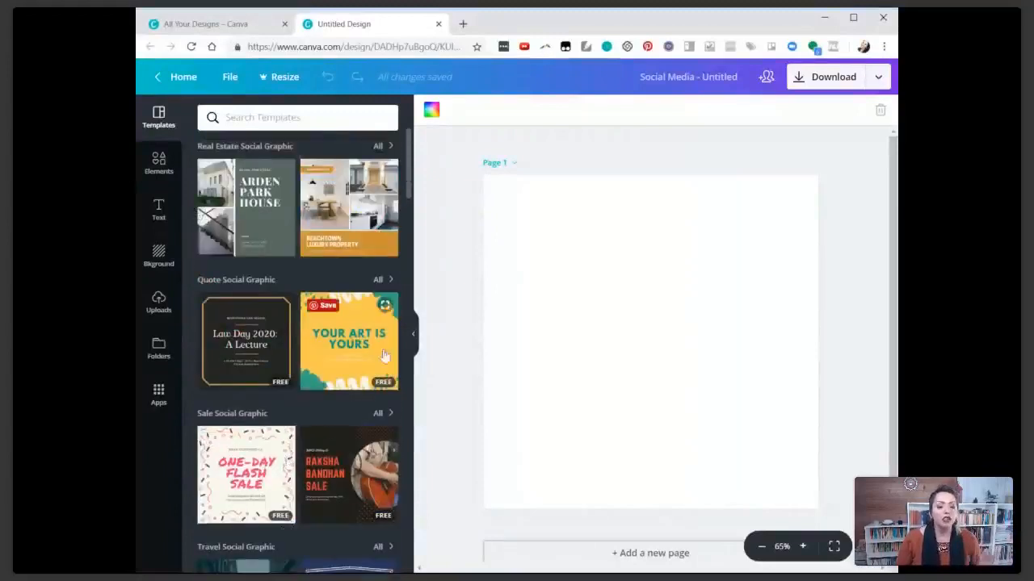
{"action": "left_click", "coordinate": [349, 352]}
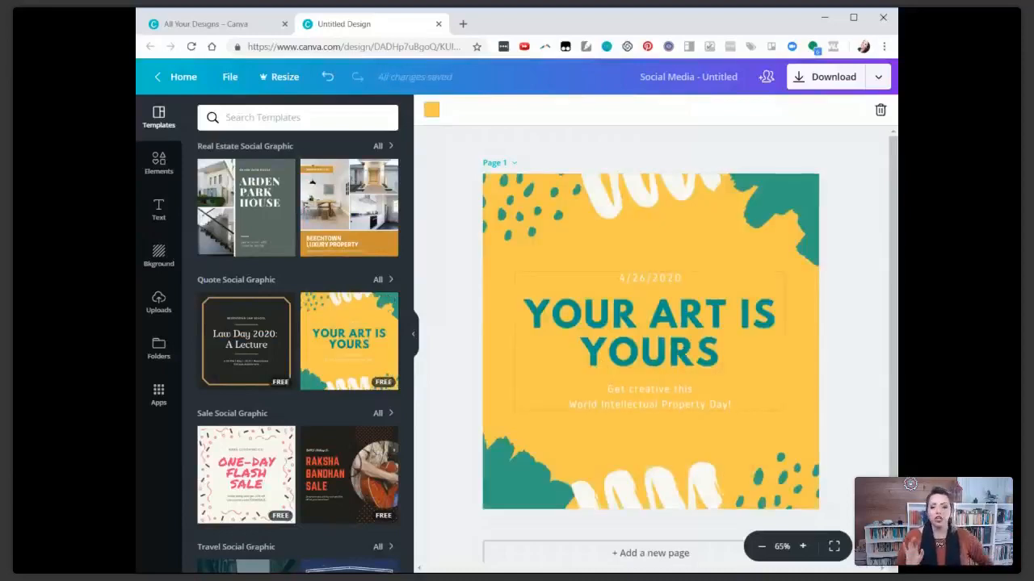
Replace the template's headline text with "PROJECT SHOP"
{"action": "left_click", "coordinate": [720, 353]}
{"action": "key", "text": "BackSpace"}
{"action": "key", "text": "BackSpace"}
{"action": "key", "text": "BackSpace"}
{"action": "key", "text": "BackSpace"}
{"action": "key", "text": "BackSpace"}
{"action": "key", "text": "BackSpace"}
{"action": "key", "text": "BackSpace"}
{"action": "key", "text": "BackSpace"}
{"action": "key", "text": "BackSpace"}
{"action": "key", "text": "BackSpace"}
{"action": "key", "text": "BackSpace"}
{"action": "key", "text": "BackSpace"}
{"action": "key", "text": "BackSpace"}
{"action": "key", "text": "BackSpace"}
{"action": "key", "text": "BackSpace"}
{"action": "key", "text": "BackSpace"}
{"action": "key", "text": "BackSpace"}
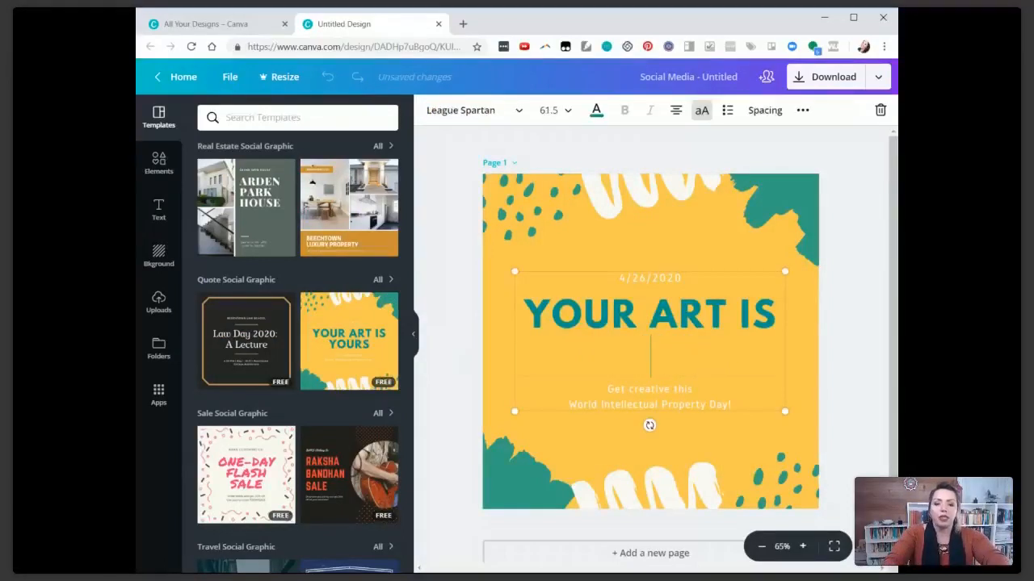
{"action": "type", "text": "PRO"}
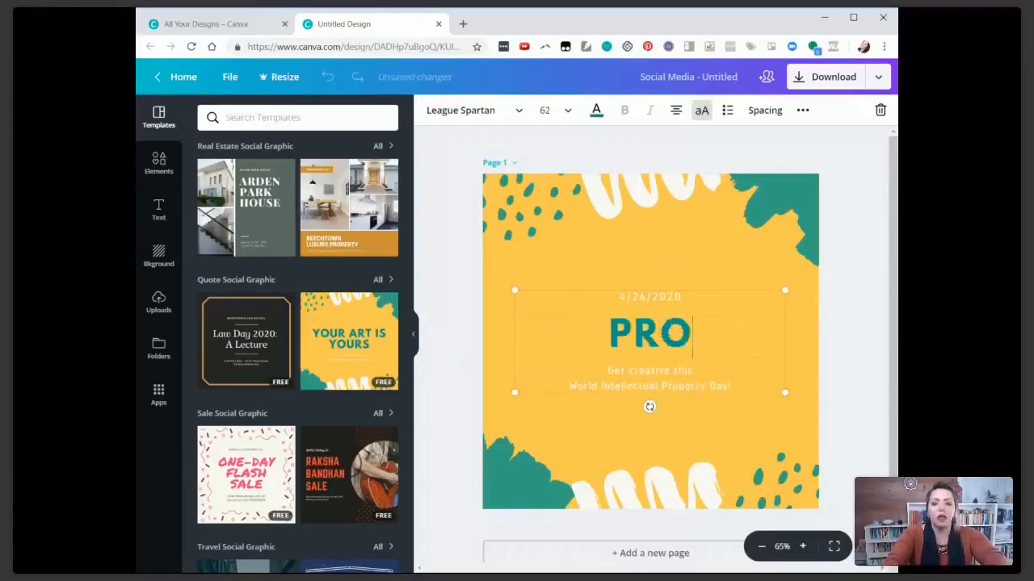
{"action": "type", "text": "JECT SHOP"}
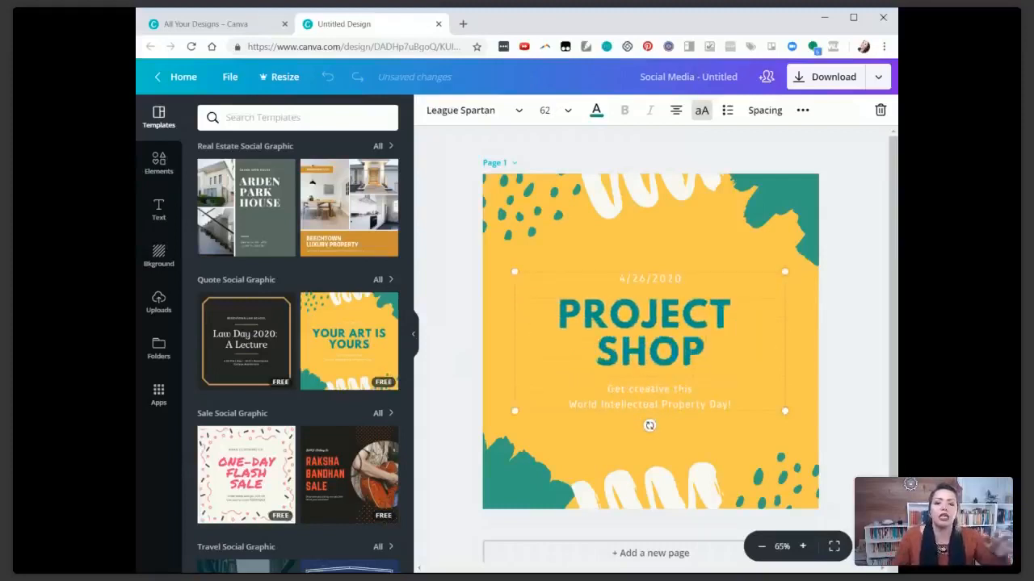
{"action": "left_click", "coordinate": [685, 262]}
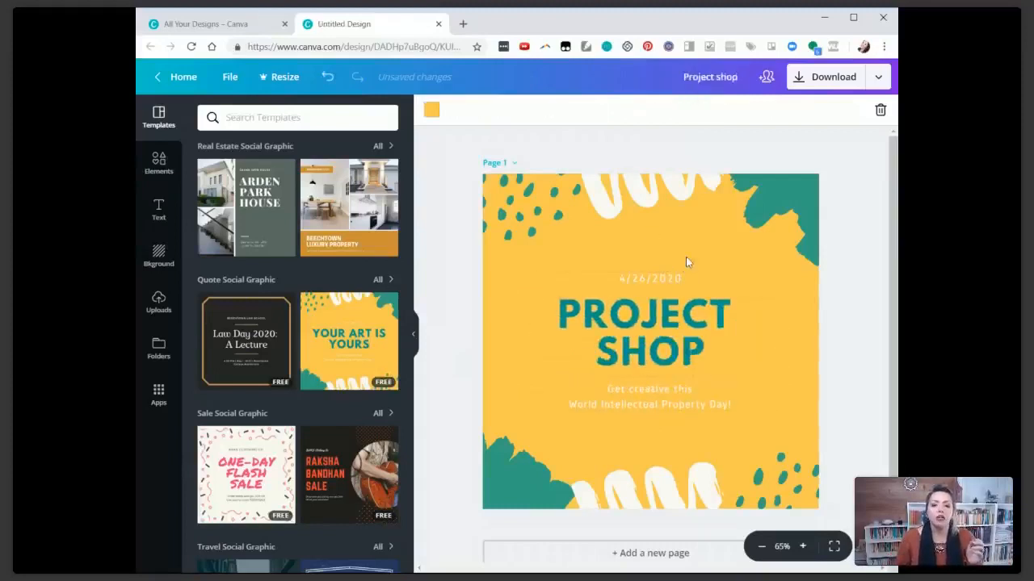
Delete the white brush-stroke graphic at the upper edge of the design
{"action": "left_click", "coordinate": [678, 279]}
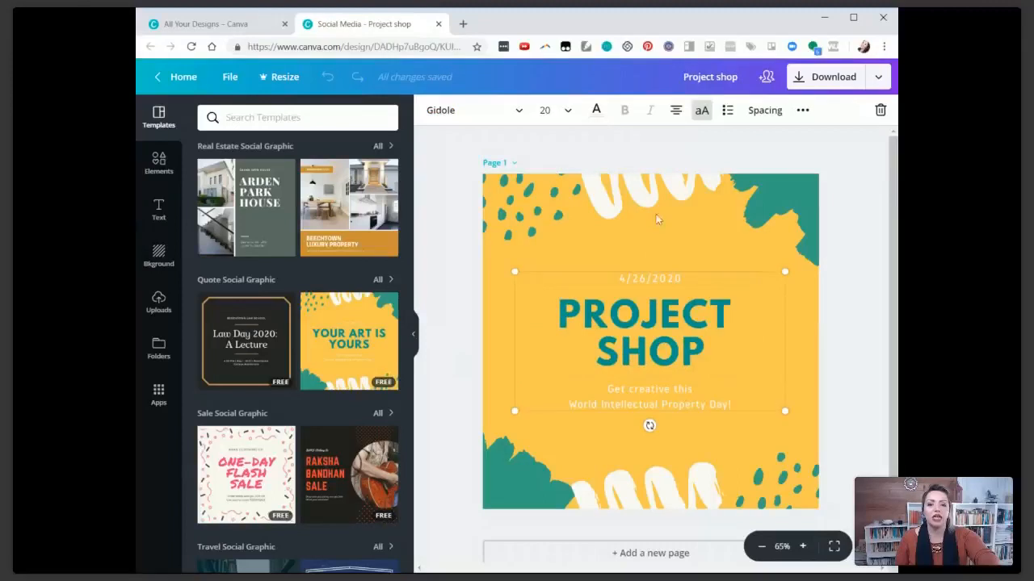
{"action": "left_click", "coordinate": [692, 262]}
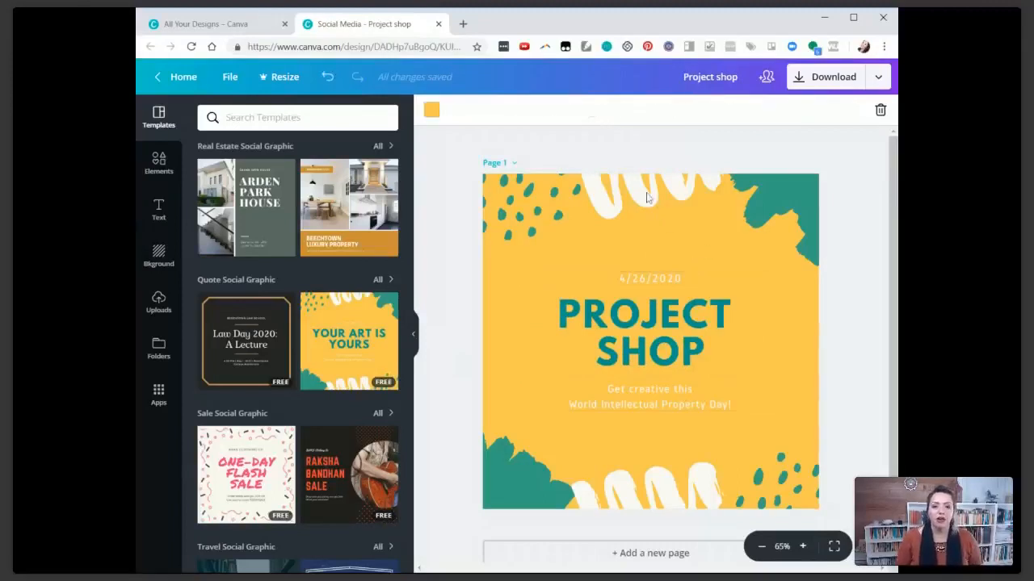
{"action": "mouse_move", "coordinate": [646, 197]}
{"action": "left_mouse_down"}
{"action": "mouse_move", "coordinate": [640, 236]}
{"action": "mouse_move", "coordinate": [699, 228]}
{"action": "mouse_move", "coordinate": [691, 257]}
{"action": "mouse_move", "coordinate": [689, 224]}
{"action": "left_mouse_up"}
{"action": "left_click", "coordinate": [881, 111]}
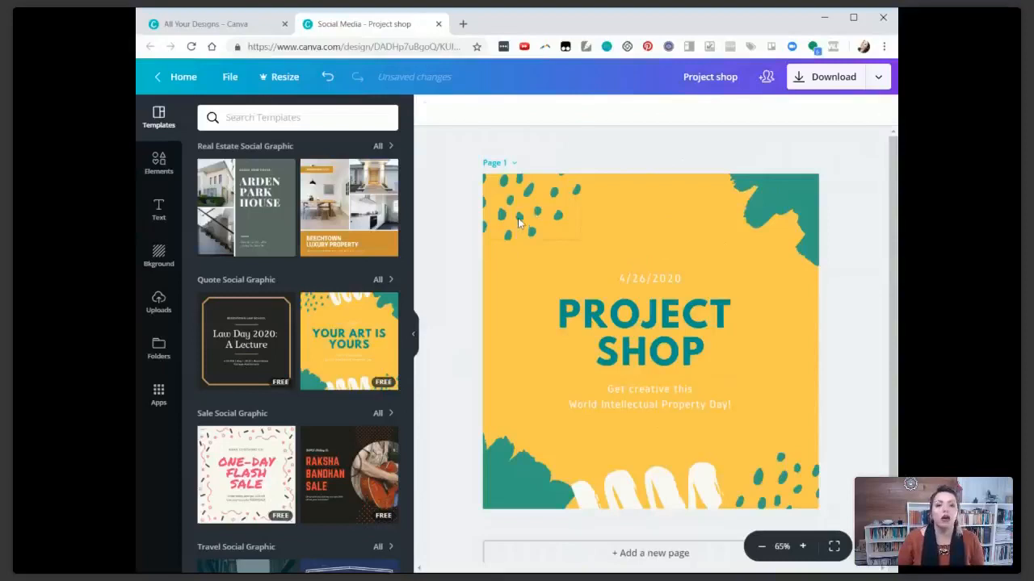
Recolor the green dot pattern in the design's upper-left corner to purple
{"action": "left_click", "coordinate": [520, 224]}
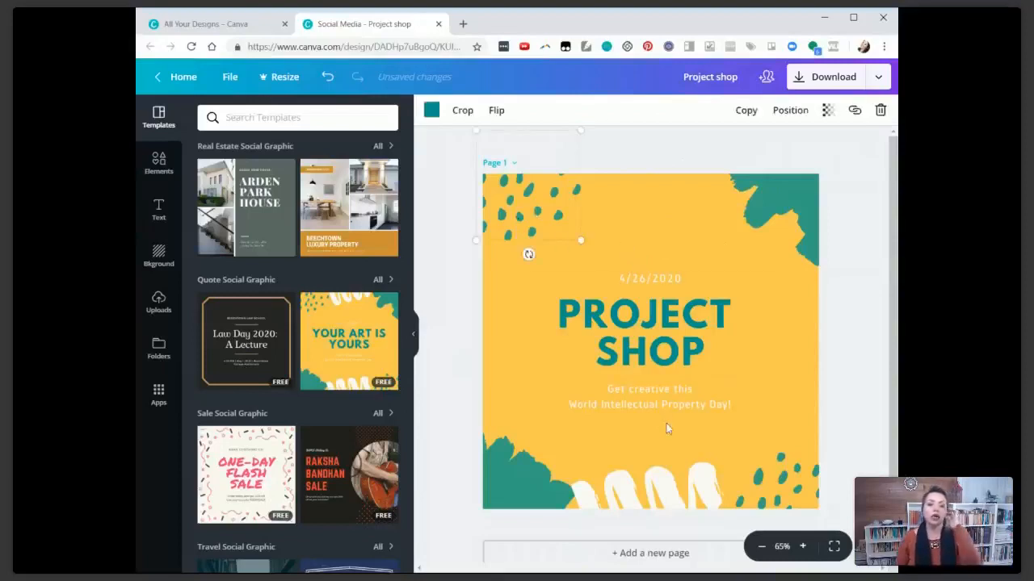
{"action": "left_click", "coordinate": [431, 110]}
{"action": "left_click", "coordinate": [529, 275]}
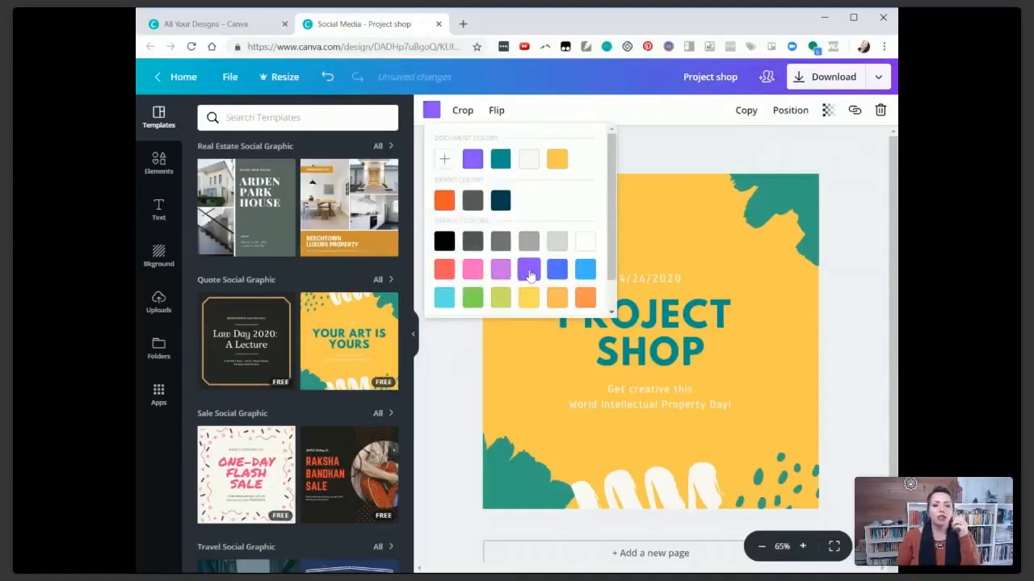
Recolor the green brush shape in the design's upper-right corner to the same purple as the dot pattern
{"action": "left_click", "coordinate": [699, 252]}
{"action": "left_click", "coordinate": [781, 198]}
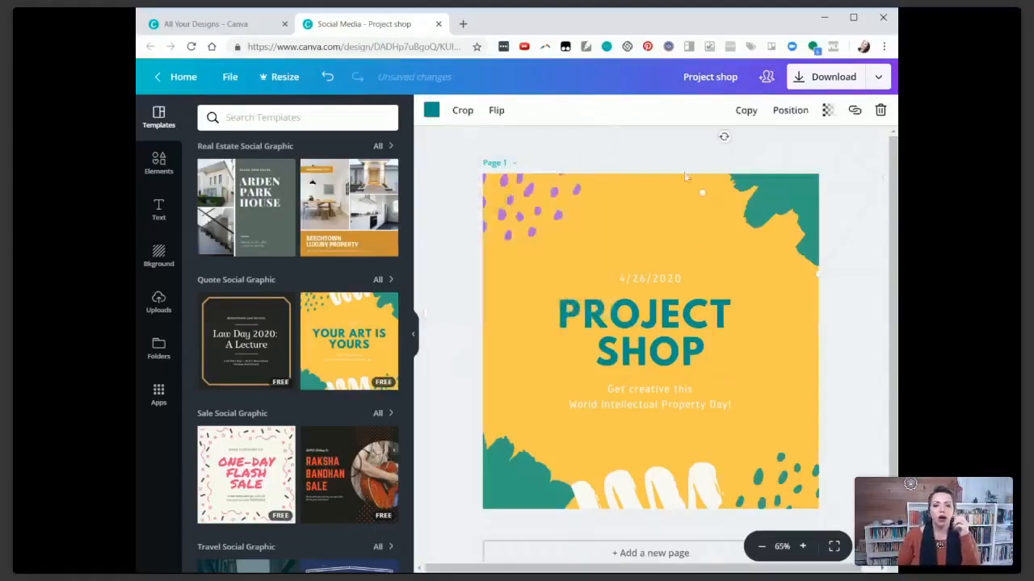
{"action": "left_click", "coordinate": [432, 110]}
{"action": "left_click", "coordinate": [500, 159]}
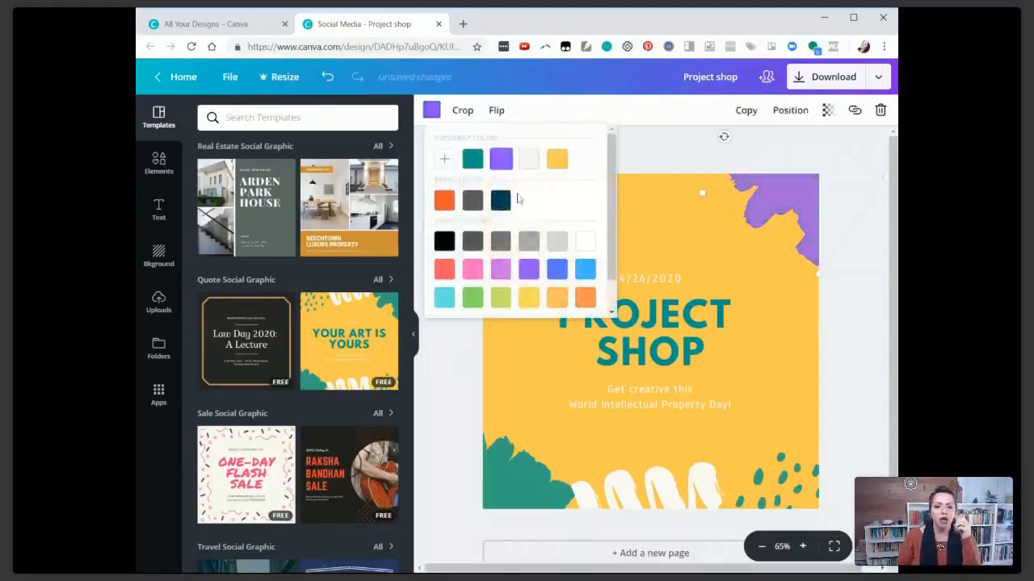
Recolor the green brush shape in the design's lower-left corner to orange
{"action": "left_click", "coordinate": [517, 495]}
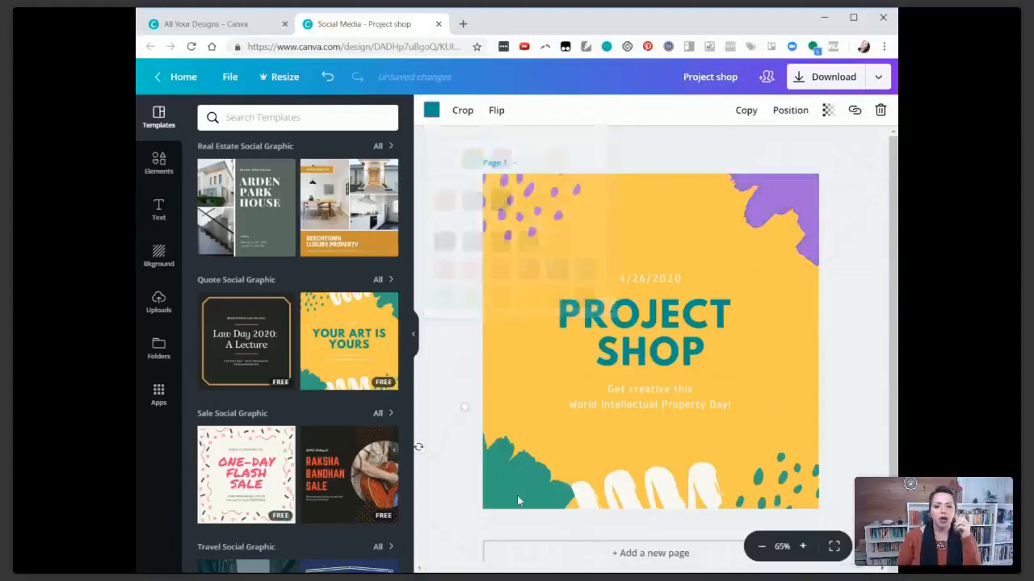
{"action": "left_click", "coordinate": [431, 109]}
{"action": "left_click", "coordinate": [586, 298]}
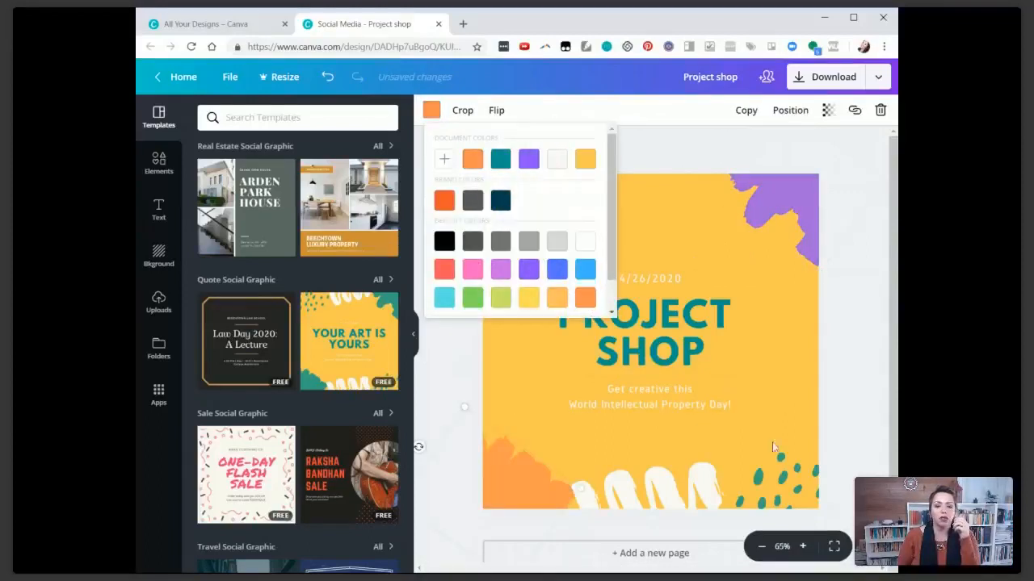
{"action": "left_click", "coordinate": [776, 494]}
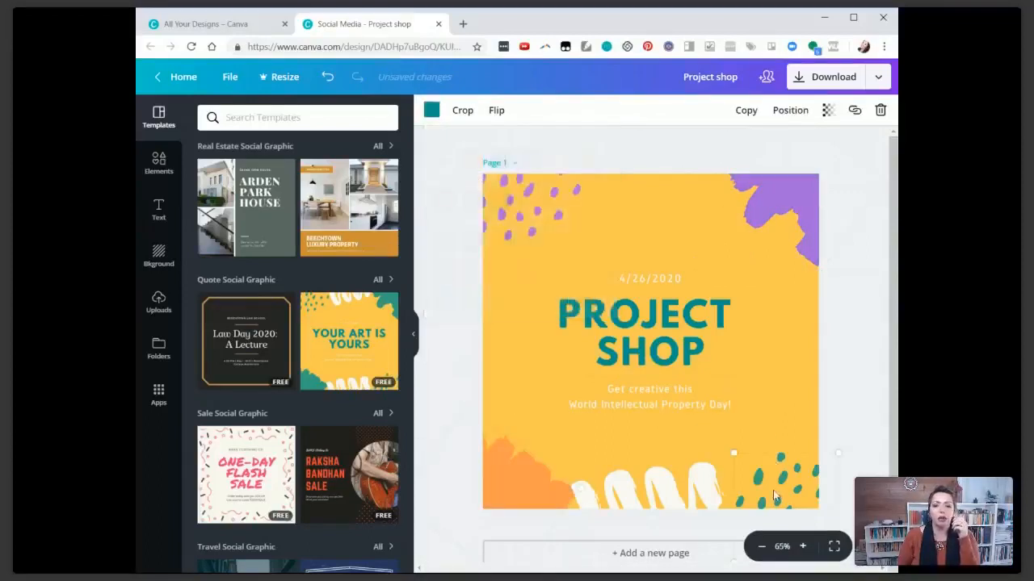
Try blue as the page's background color
{"action": "left_click", "coordinate": [667, 203]}
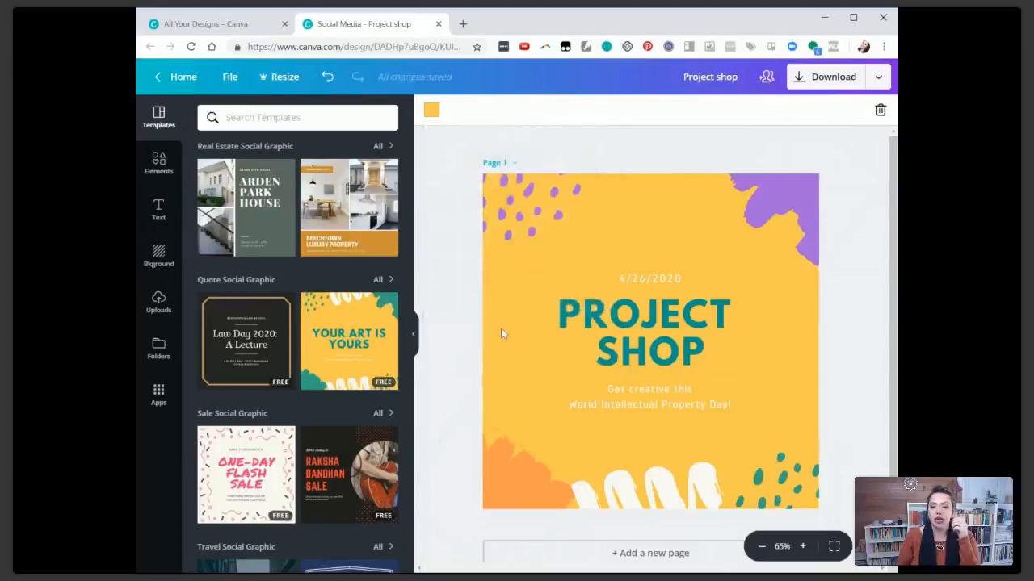
{"action": "left_click", "coordinate": [432, 112]}
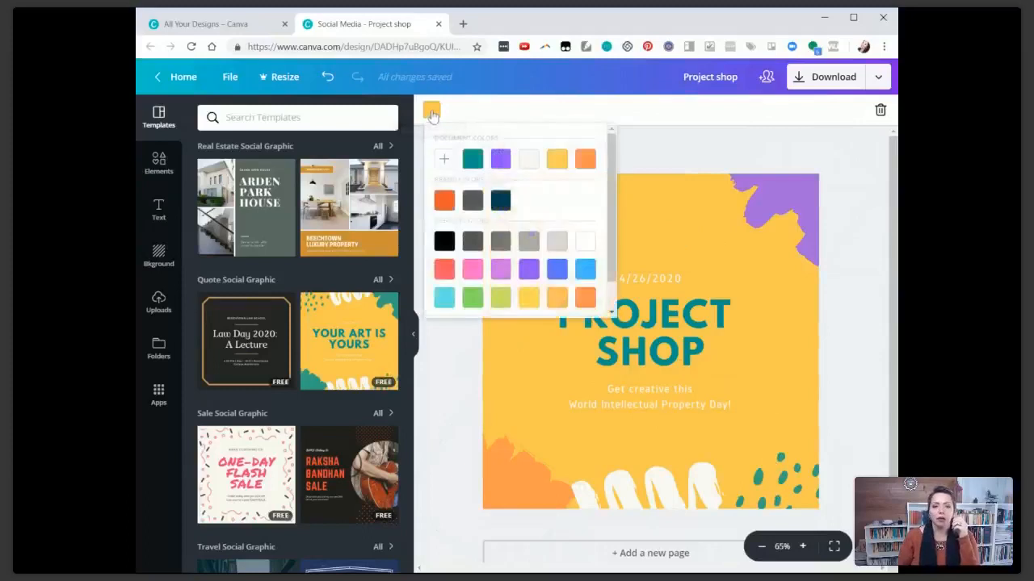
{"action": "left_click", "coordinate": [561, 273]}
{"action": "left_click", "coordinate": [784, 390]}
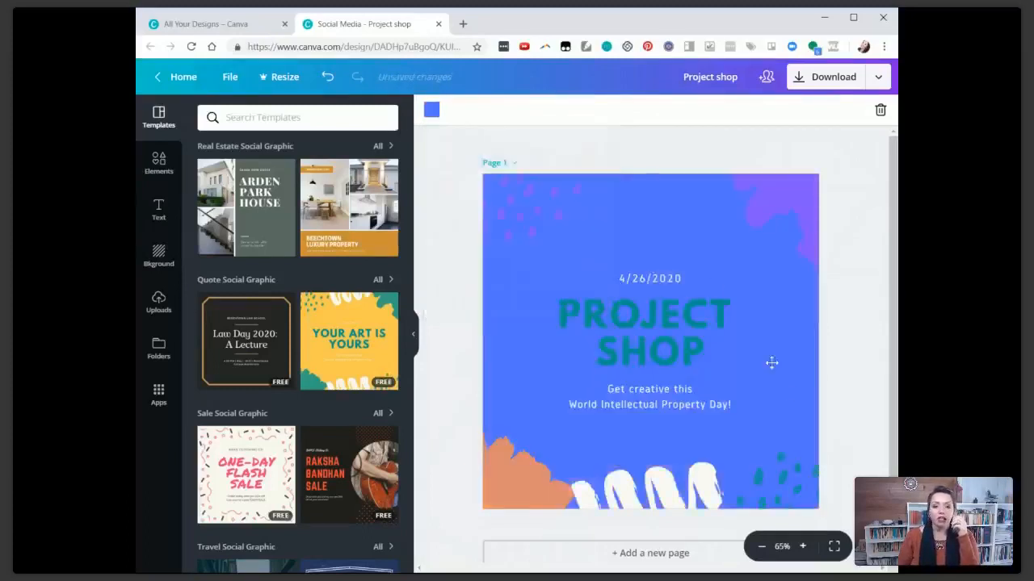
Set the page's background color to the default palette's light yellow
{"action": "left_click", "coordinate": [432, 111]}
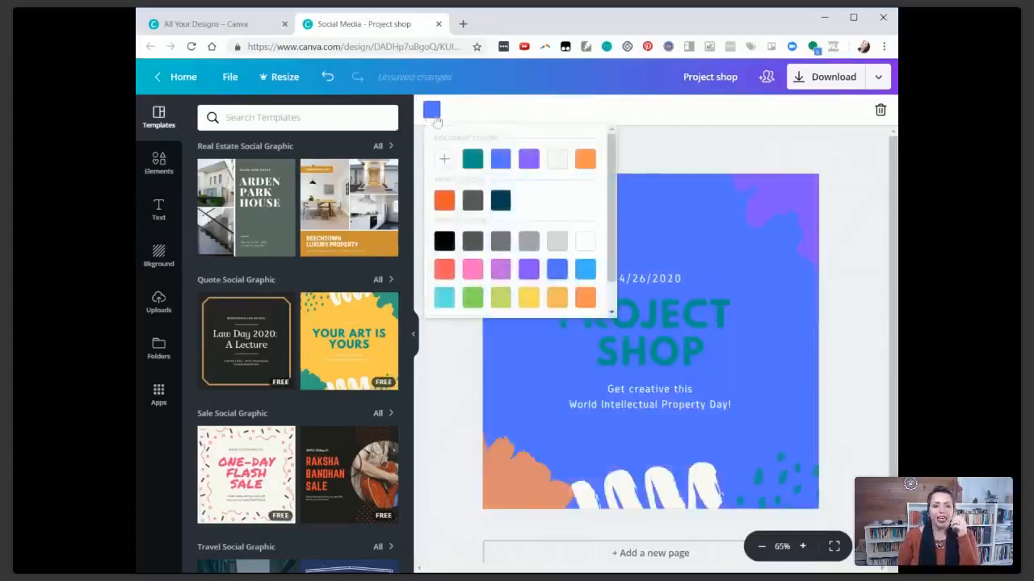
{"action": "left_click", "coordinate": [526, 300]}
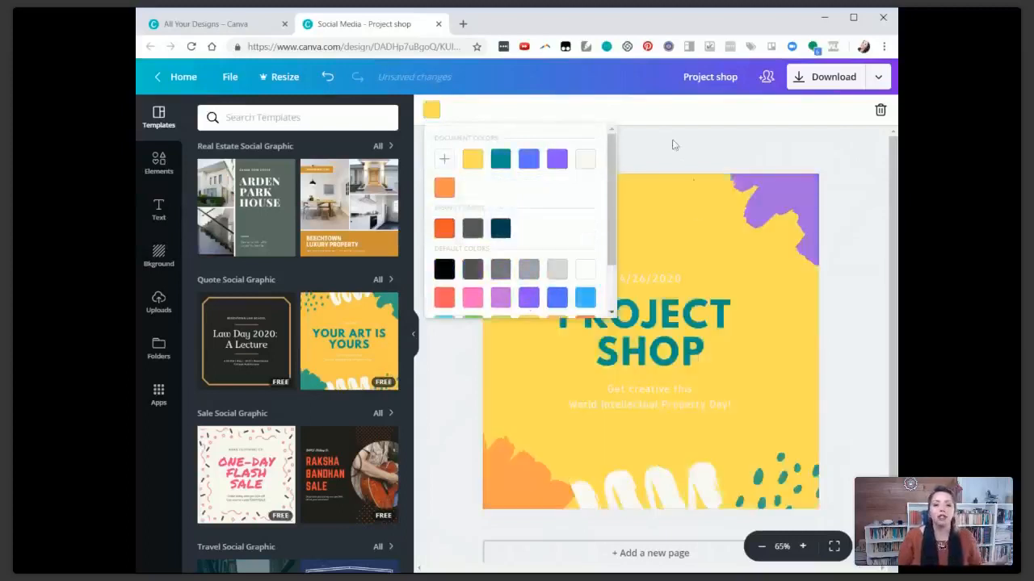
{"action": "left_click", "coordinate": [672, 167]}
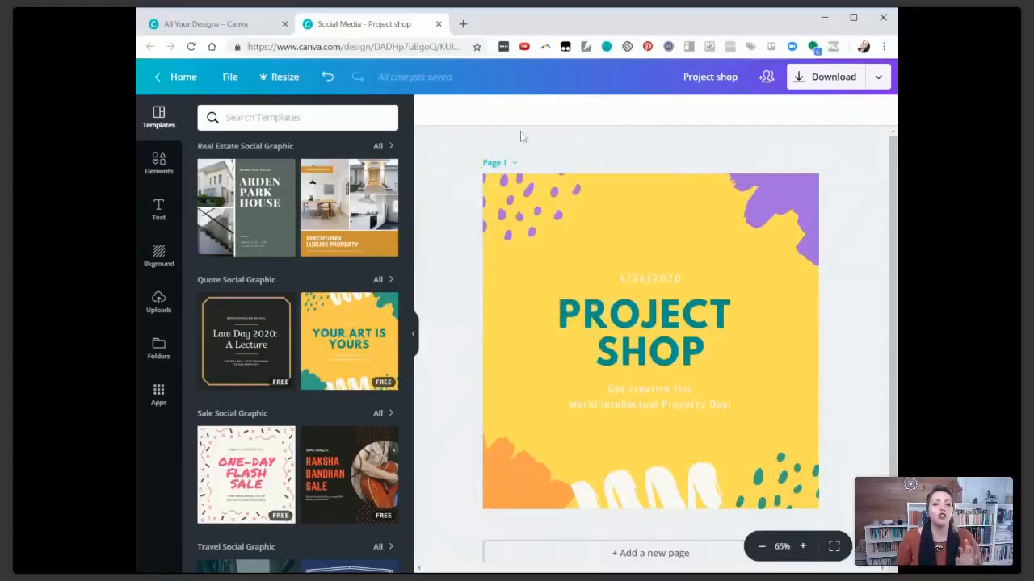
Undo the last background color change and redo it
{"action": "left_click", "coordinate": [327, 77]}
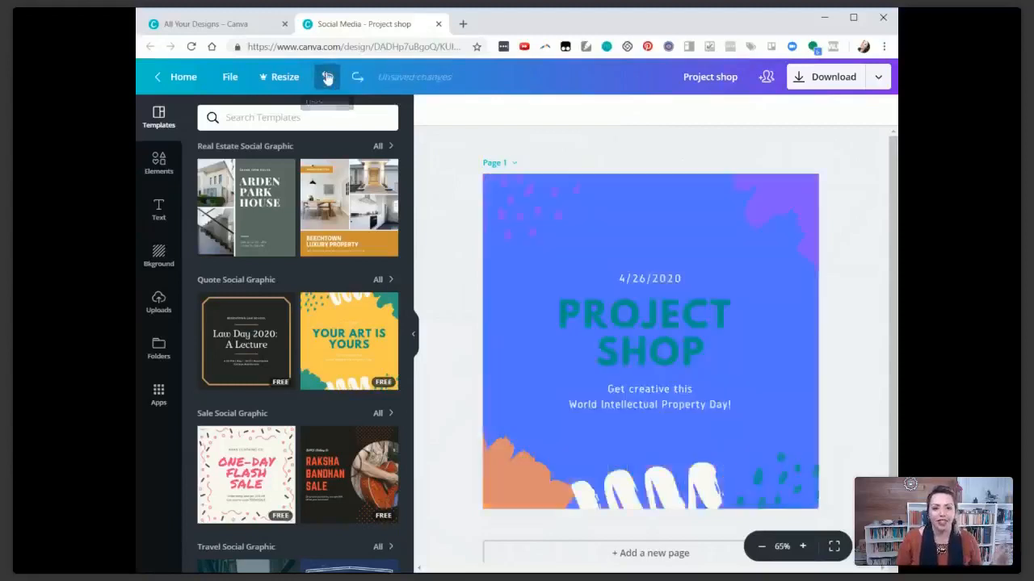
{"action": "left_click", "coordinate": [358, 77]}
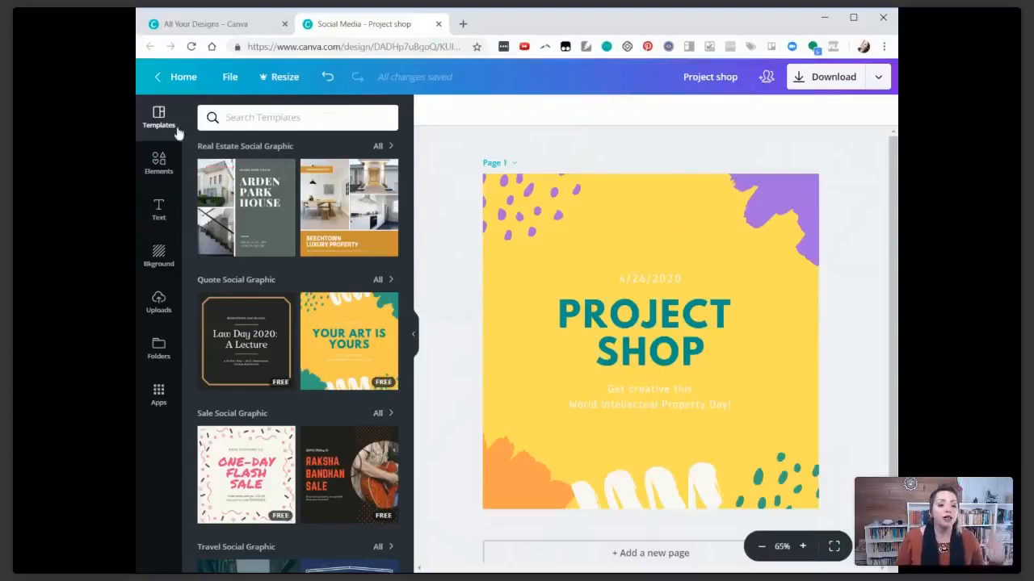
Duplicate page 1 of the design
{"action": "scroll", "coordinate": [543, 260], "scroll_direction": "down", "scroll_amount": 1}
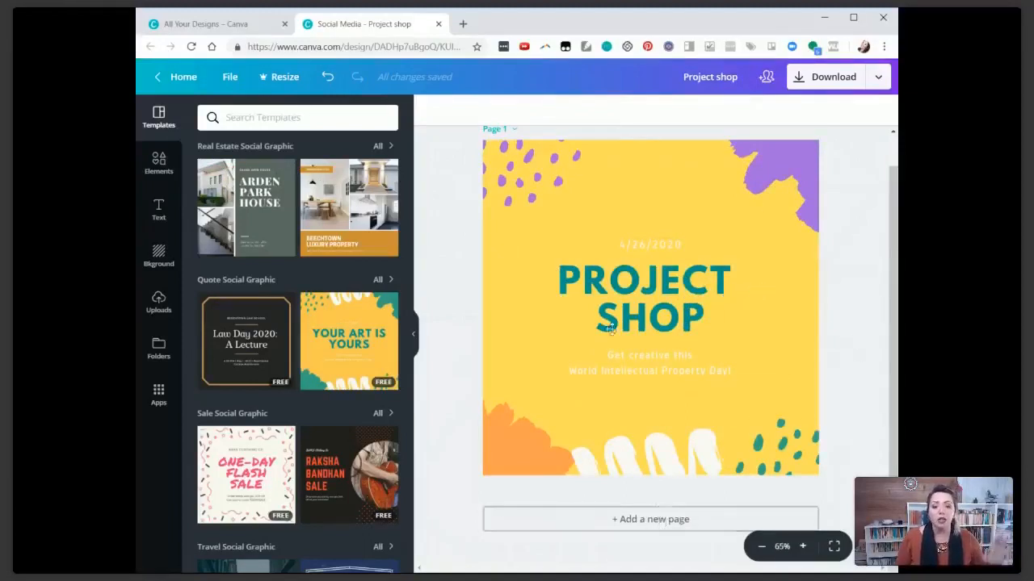
{"action": "left_click", "coordinate": [514, 130]}
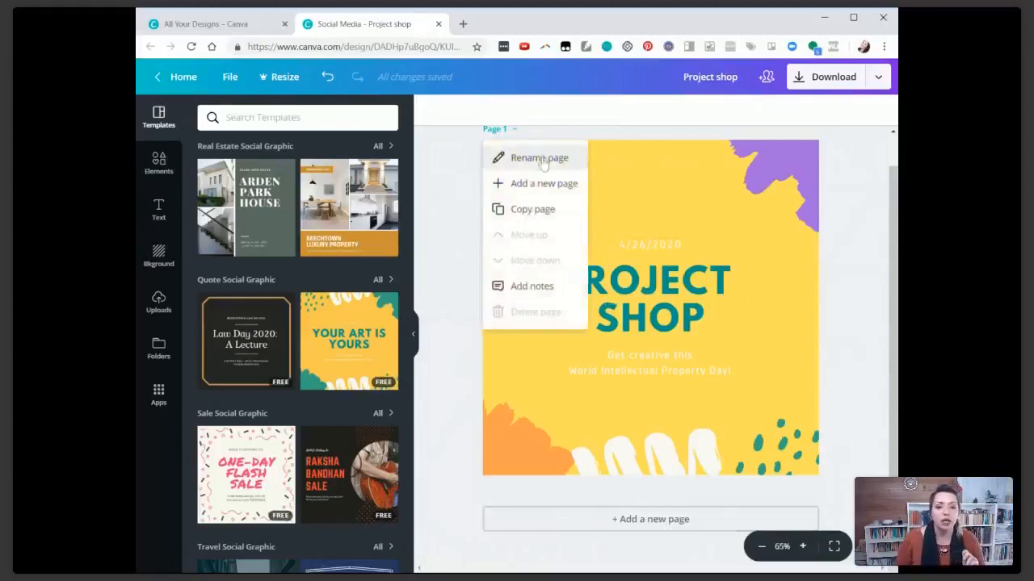
{"action": "left_click", "coordinate": [535, 209]}
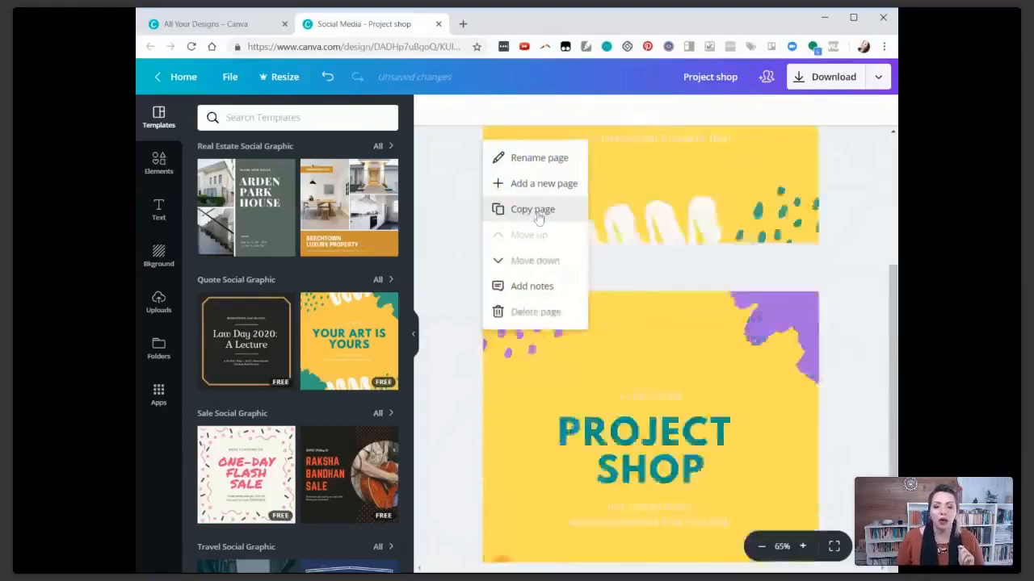
Replace "PROJECT" in page 2's headline with the owner's first name in possessive form followed by "AWESOME"
{"action": "left_click", "coordinate": [690, 301]}
{"action": "left_click", "coordinate": [690, 301]}
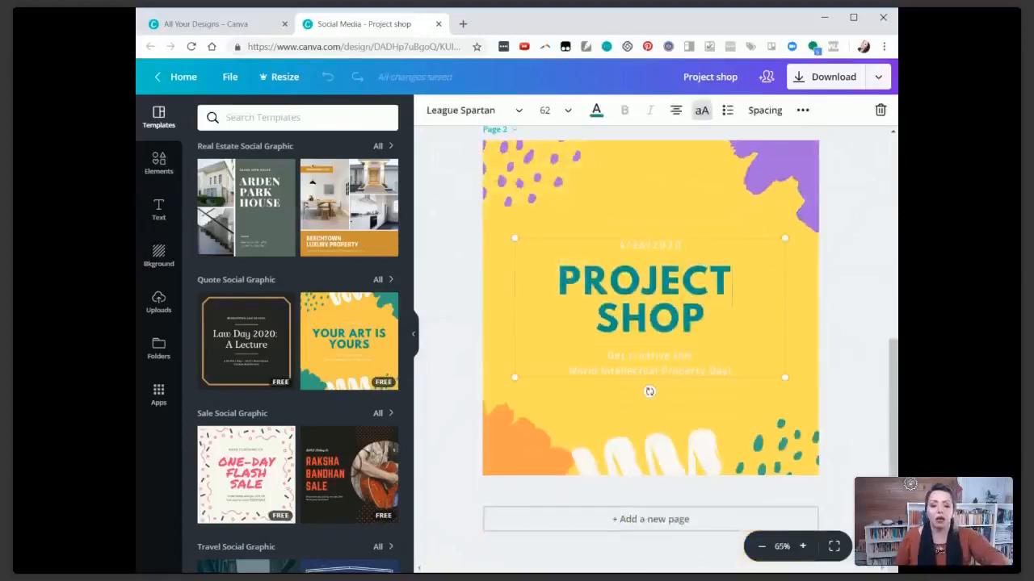
{"action": "key", "text": "BackSpace"}
{"action": "key", "text": "BackSpace"}
{"action": "key", "text": "BackSpace"}
{"action": "key", "text": "BackSpace"}
{"action": "key", "text": "BackSpace"}
{"action": "key", "text": "BackSpace"}
{"action": "key", "text": "BackSpace"}
{"action": "key", "text": "BackSpace"}
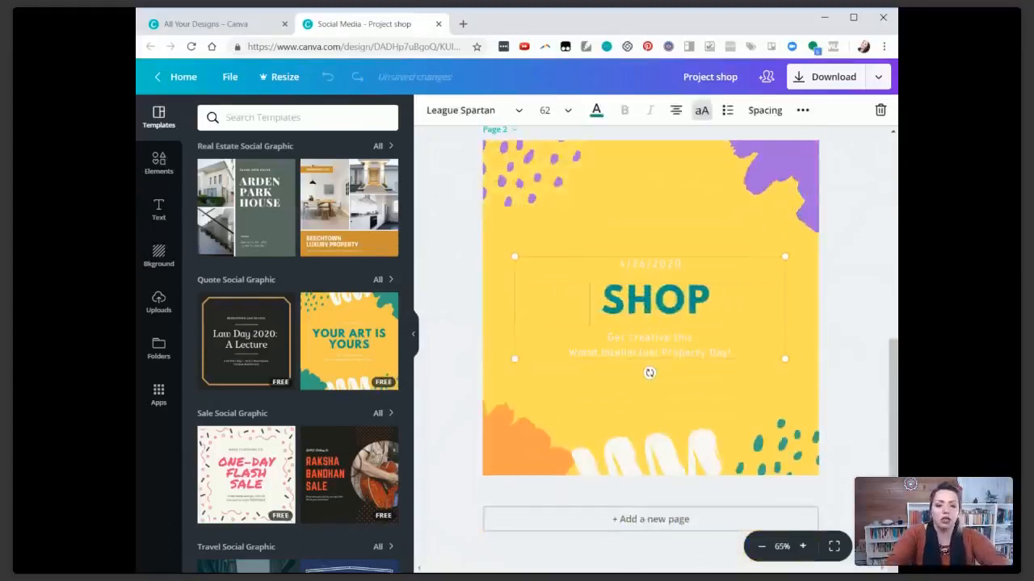
{"action": "type", "text": "TANYA"}
{"action": "type", "text": "'S AWE"}
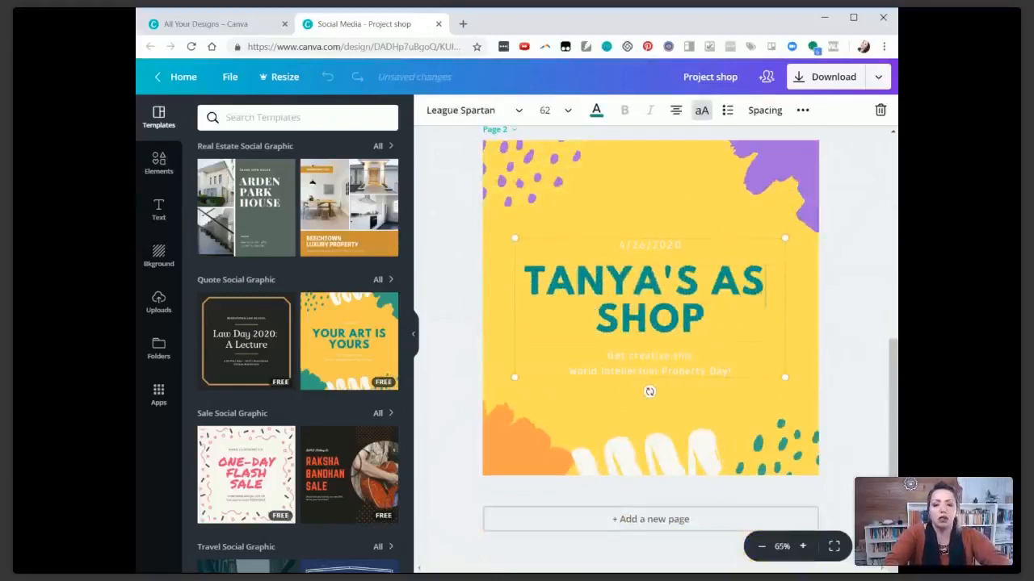
{"action": "type", "text": "SOME"}
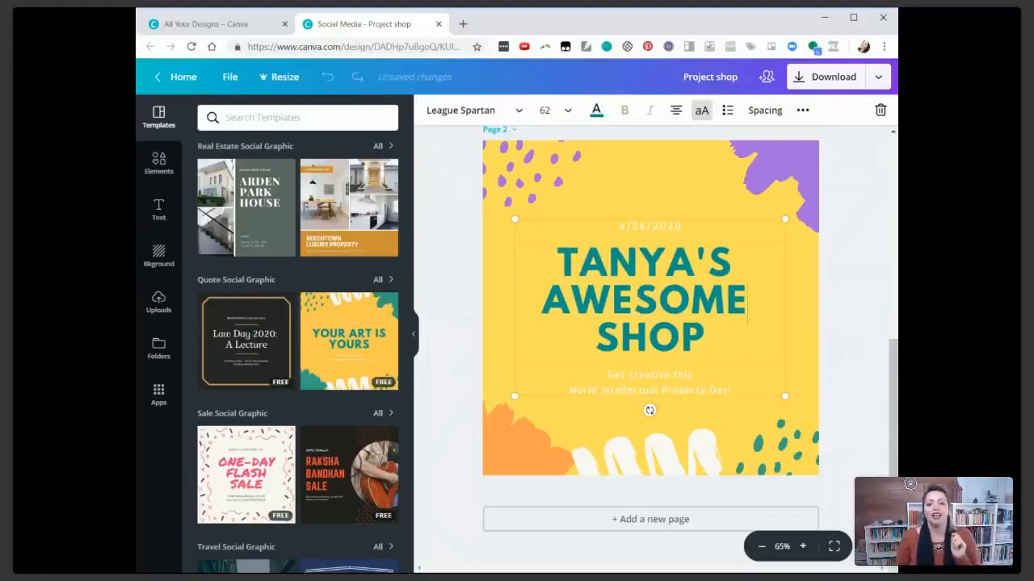
{"action": "left_click", "coordinate": [831, 324]}
{"action": "scroll", "coordinate": [804, 327], "scroll_direction": "up", "scroll_amount": 3}
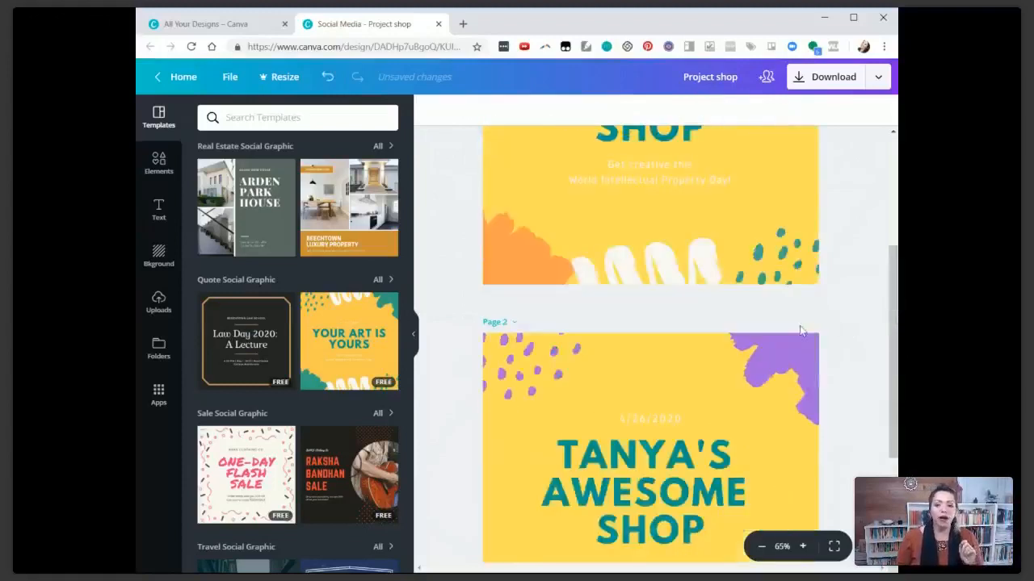
{"action": "scroll", "coordinate": [800, 330], "scroll_direction": "up", "scroll_amount": 3}
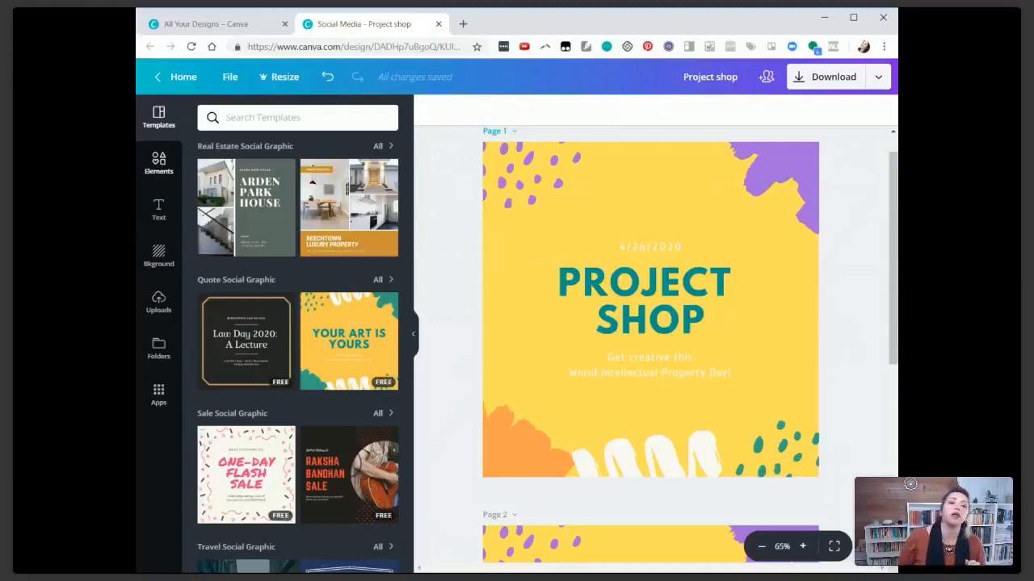
Open the elements library and add a new blank page after page 2
{"action": "left_click", "coordinate": [158, 166]}
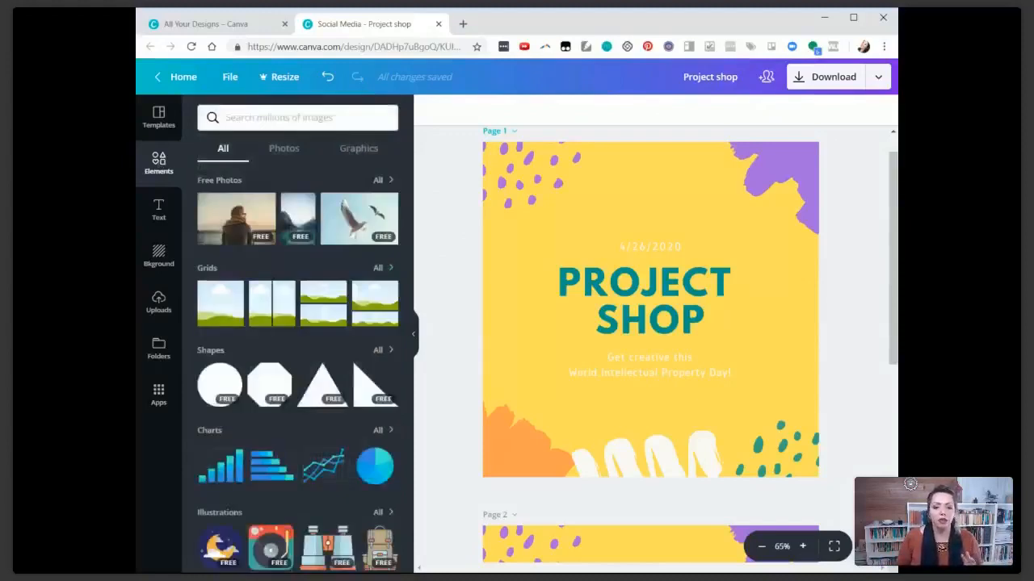
{"action": "scroll", "coordinate": [668, 529], "scroll_direction": "down", "scroll_amount": 5}
{"action": "left_click", "coordinate": [668, 529]}
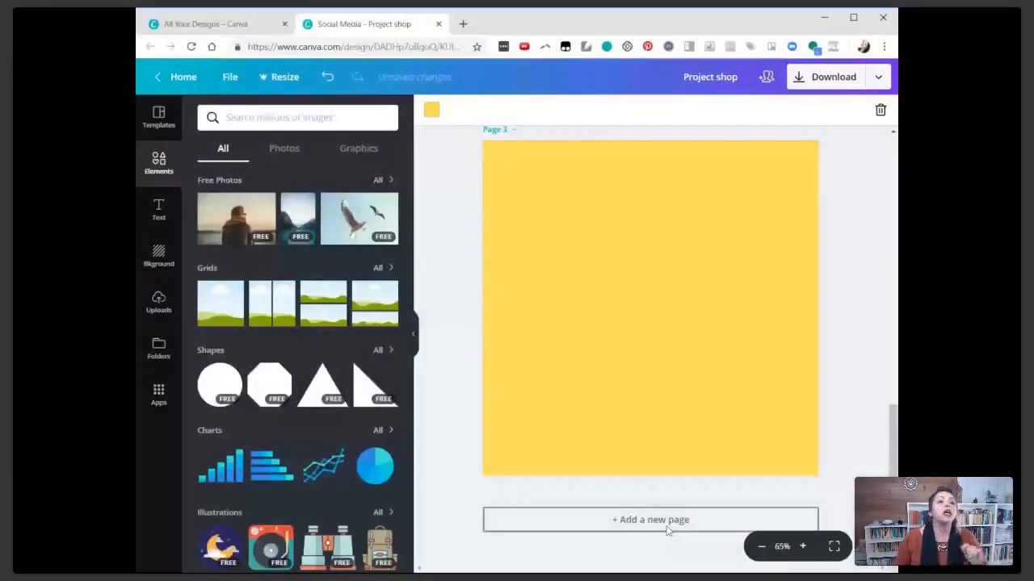
{"action": "scroll", "coordinate": [668, 529], "scroll_direction": "up", "scroll_amount": 1}
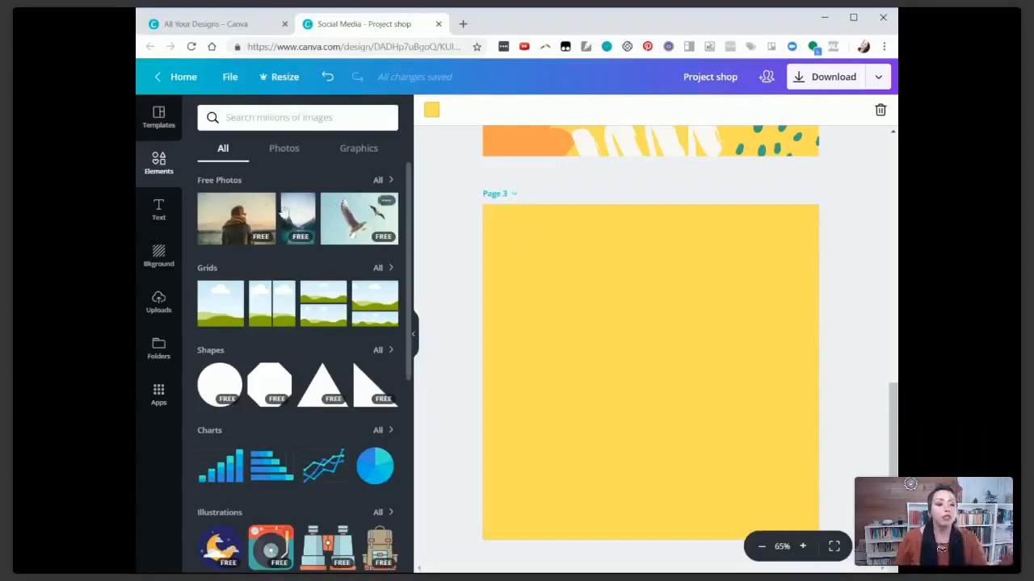
Look at the free photos collection and search the photo library for "Halloween"
{"action": "left_click", "coordinate": [218, 183]}
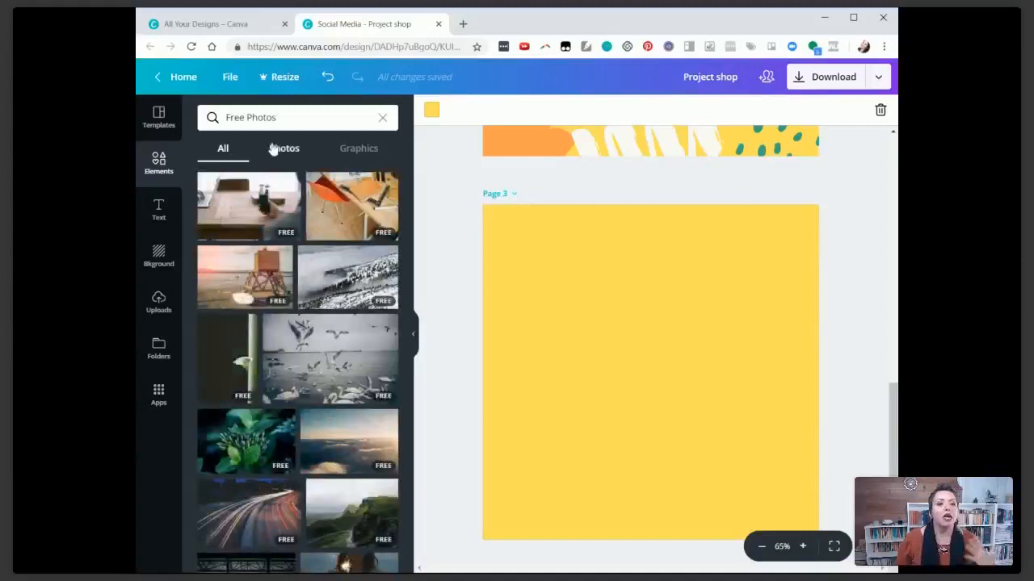
{"action": "left_click", "coordinate": [382, 118]}
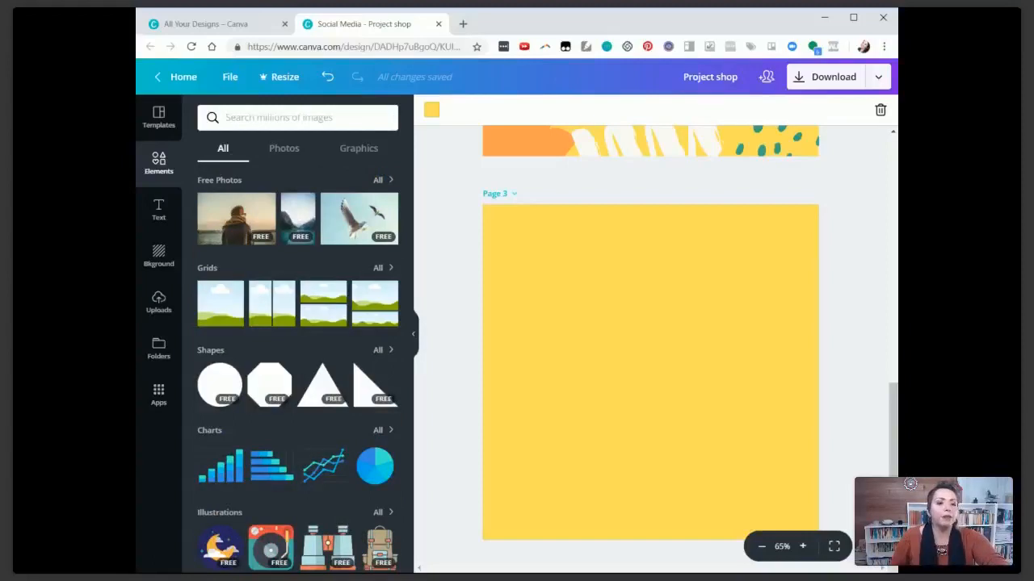
{"action": "left_click", "coordinate": [288, 152]}
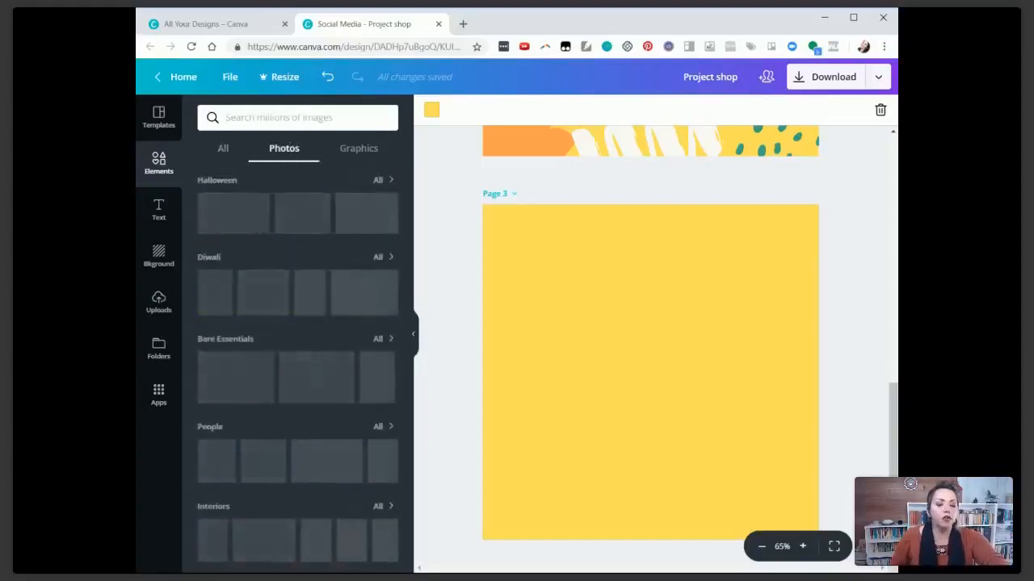
{"action": "left_click", "coordinate": [293, 121]}
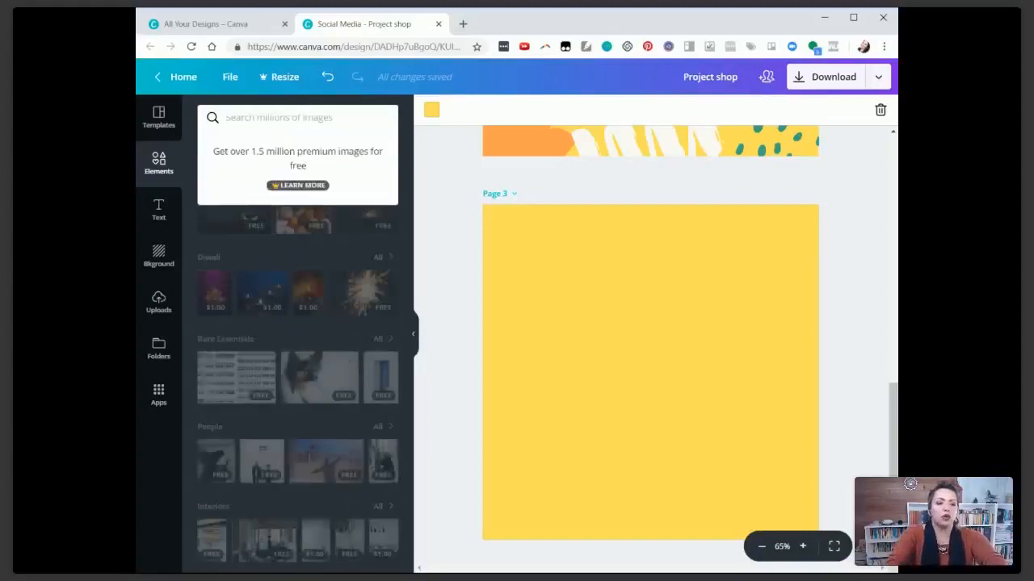
{"action": "type", "text": "ah"}
{"action": "key", "text": "BackSpace"}
{"action": "key", "text": "BackSpace"}
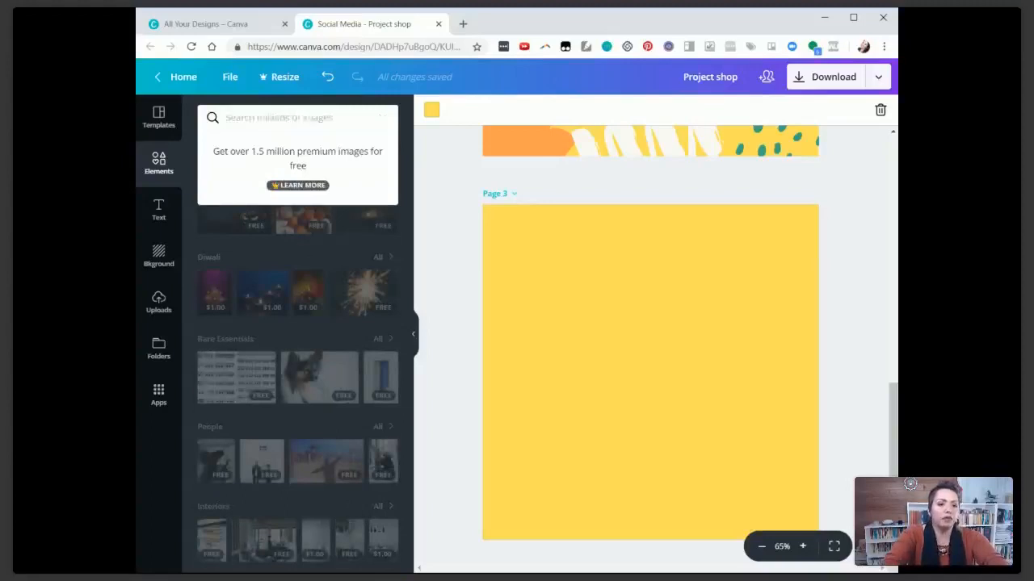
{"action": "type", "text": "Hall"}
{"action": "key", "text": "Return"}
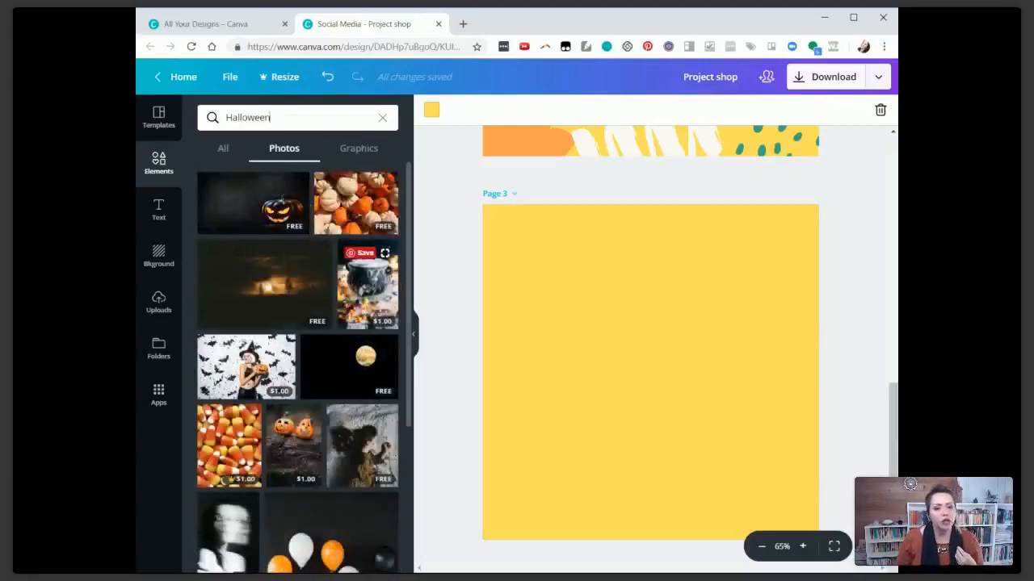
Try the $1.00 photo of a witch holding a pumpkin on page 3, enlarged past the page's width, and delete it
{"action": "left_click", "coordinate": [242, 380]}
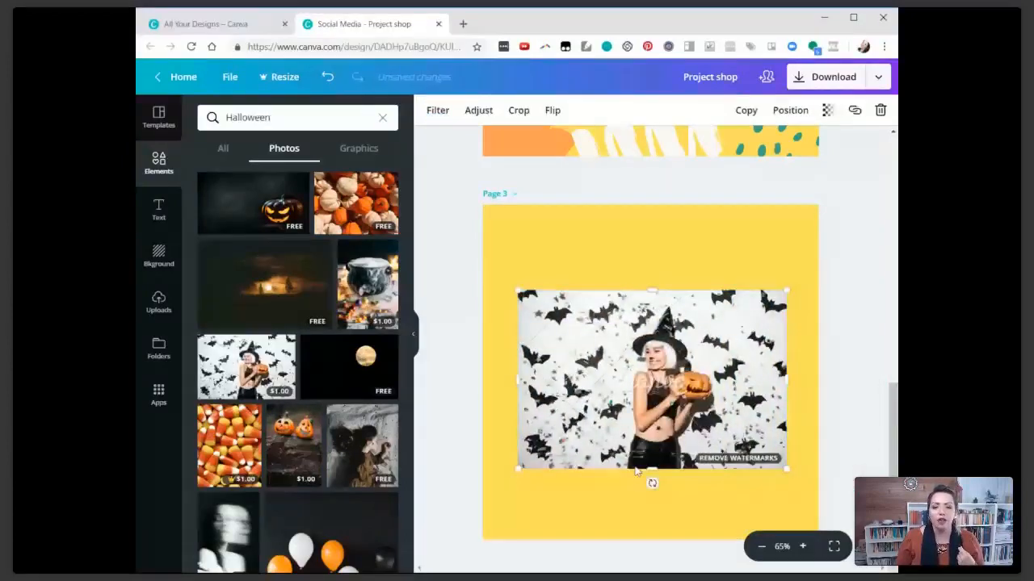
{"action": "left_click_drag", "start_coordinate": [517, 291], "coordinate": [460, 253]}
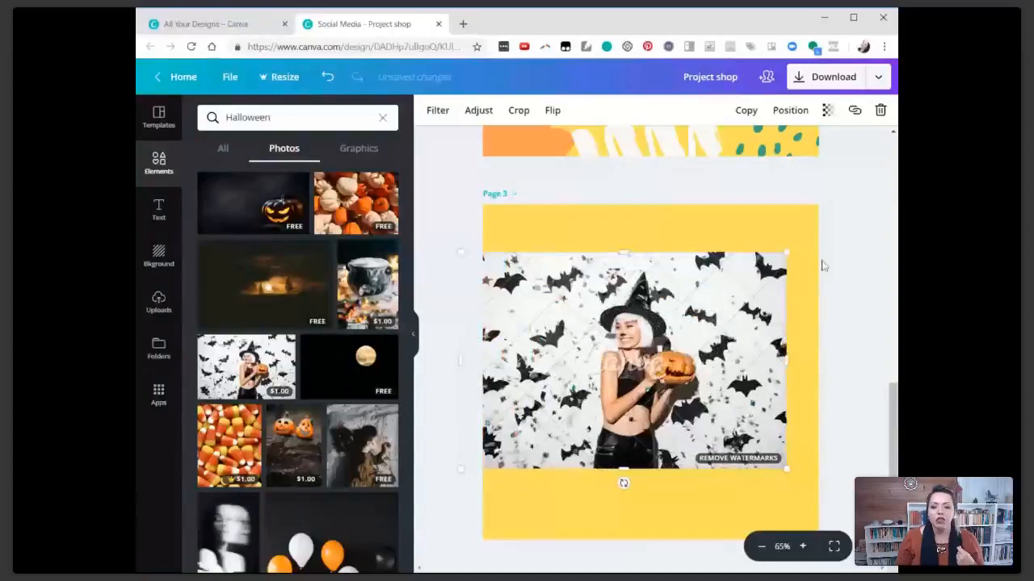
{"action": "left_click_drag", "start_coordinate": [785, 253], "coordinate": [855, 206]}
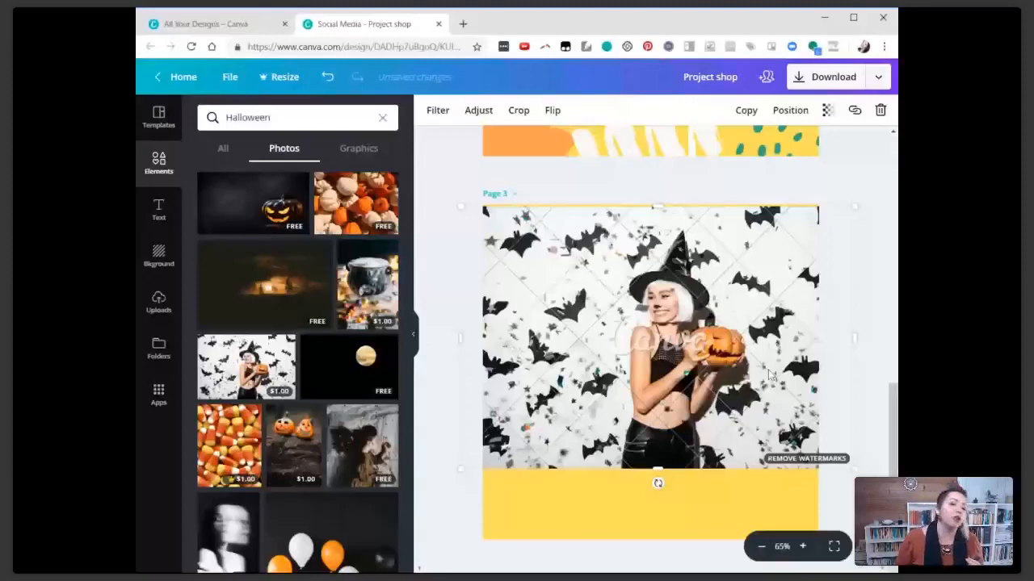
{"action": "key", "text": "Delete"}
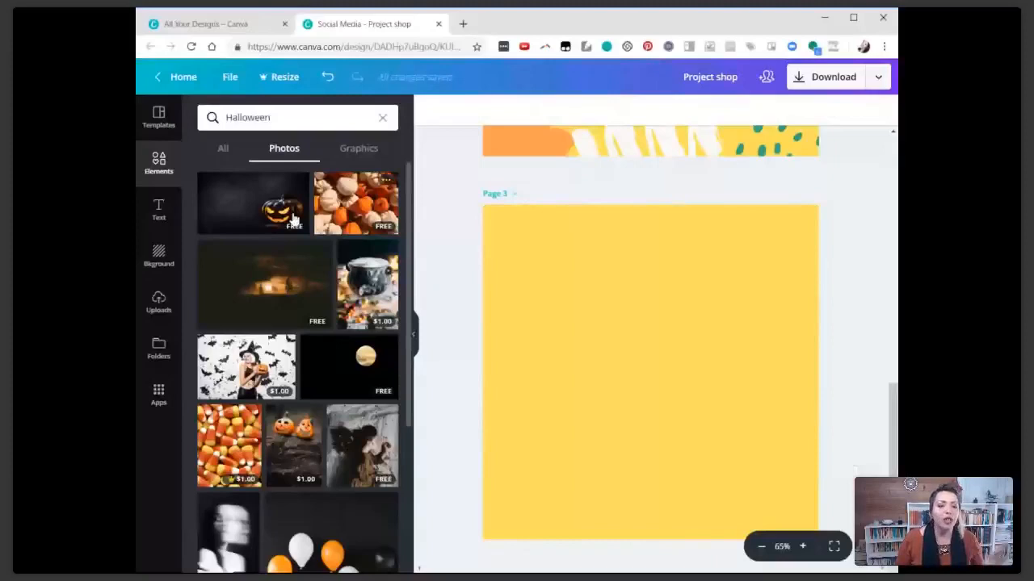
Clear the photo search, add the free pumpkins photo from the Halloween collection to page 3 and enlarge it to cover the page
{"action": "left_click", "coordinate": [383, 118]}
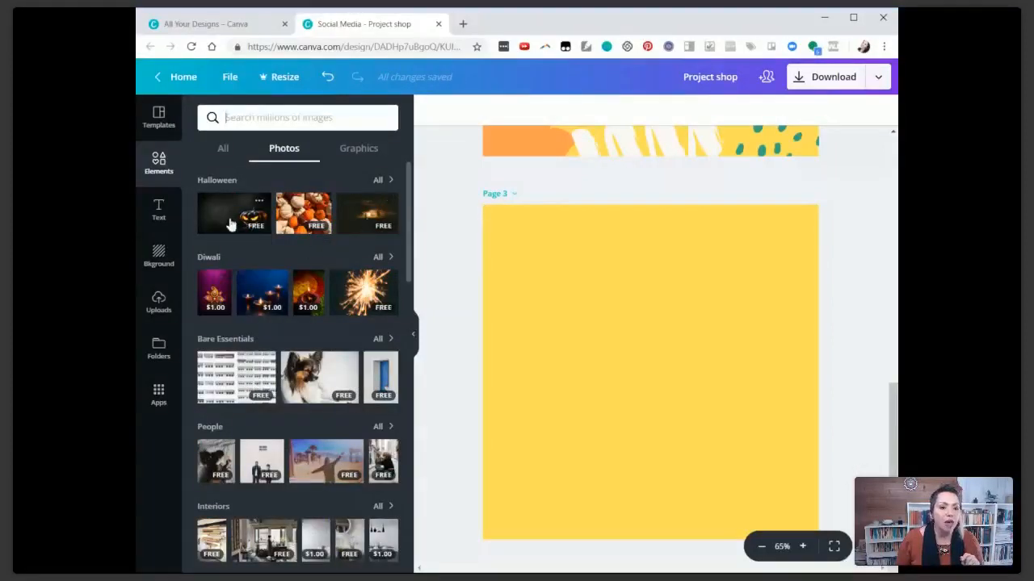
{"action": "left_click", "coordinate": [288, 217]}
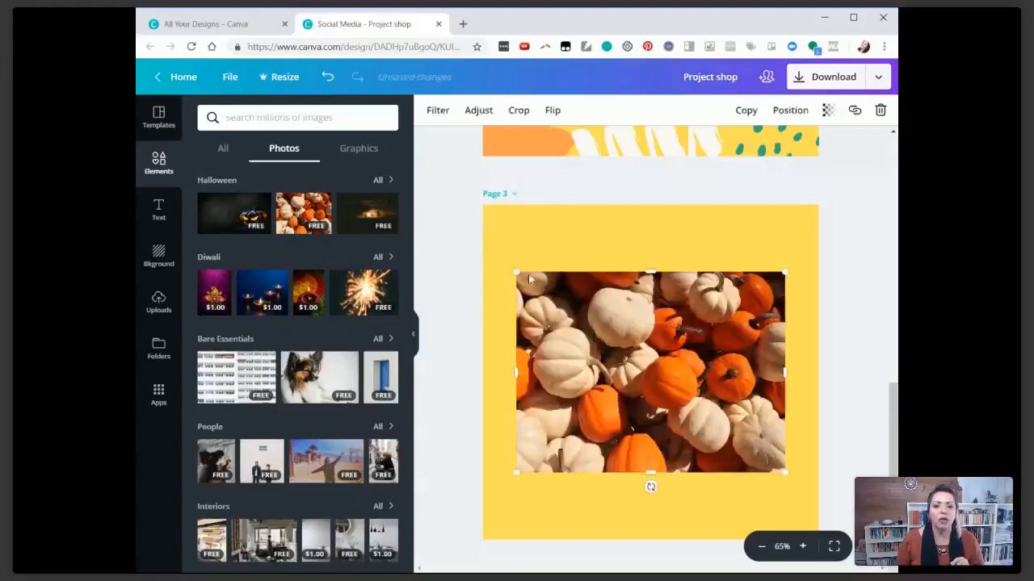
{"action": "left_click_drag", "start_coordinate": [514, 270], "coordinate": [441, 157]}
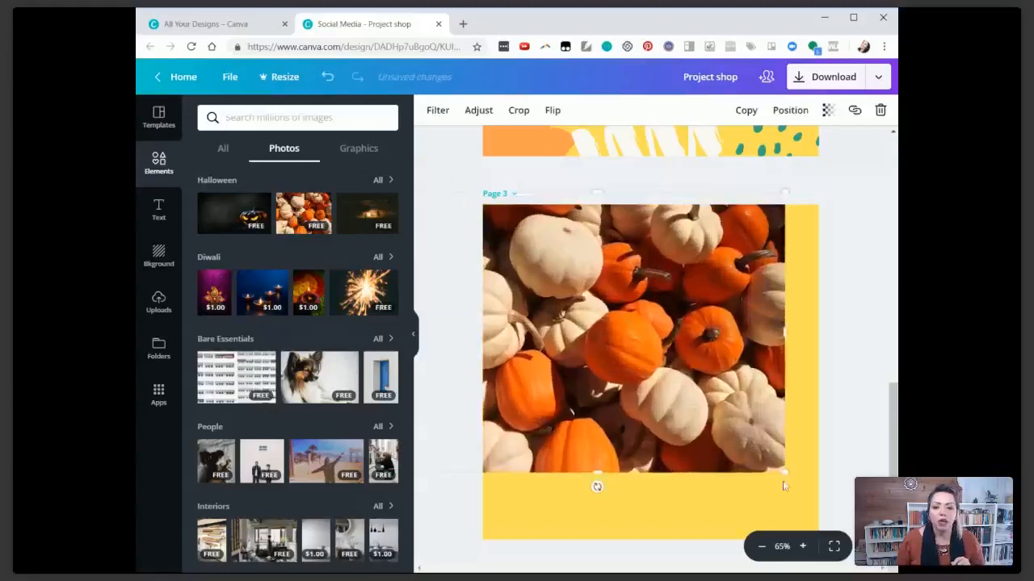
{"action": "left_click_drag", "start_coordinate": [782, 470], "coordinate": [819, 553]}
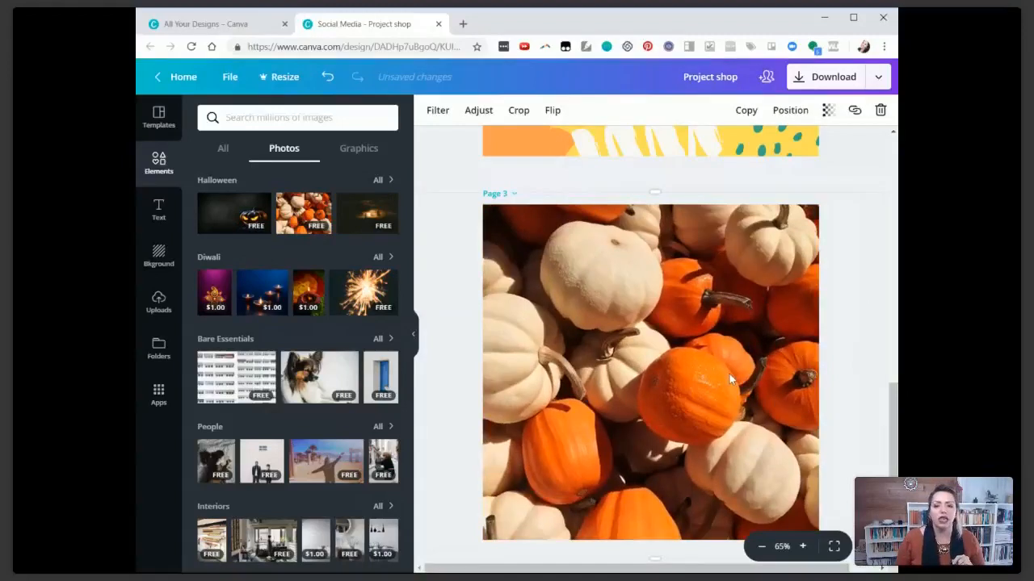
Try a series of filters on the pumpkin photo, including Epic, Cali, Retro, Whimsical, Nordic, Dalliance, Greyscale and Street
{"action": "left_click", "coordinate": [437, 112]}
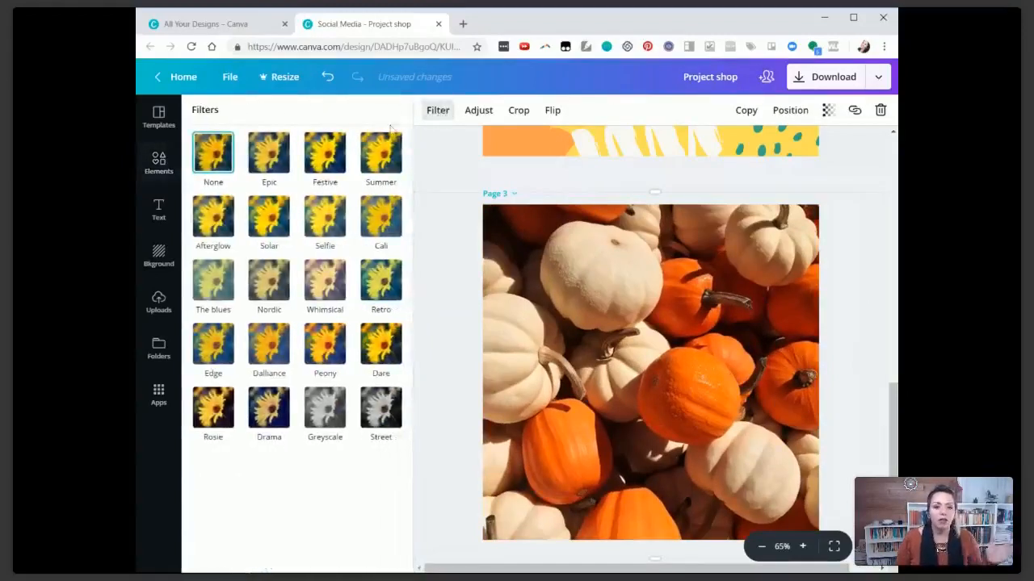
{"action": "left_click", "coordinate": [281, 158]}
{"action": "left_click", "coordinate": [326, 158]}
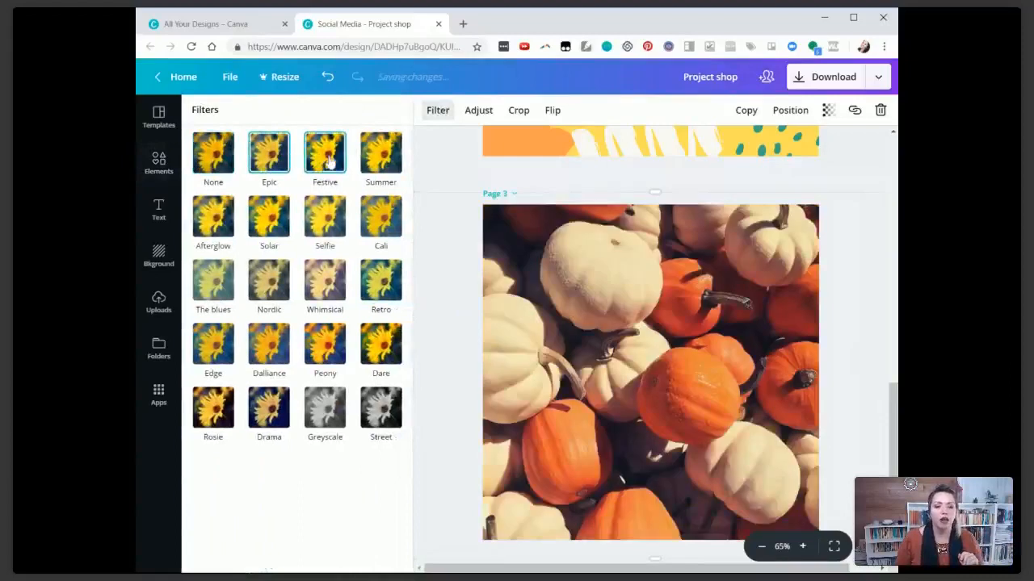
{"action": "left_click", "coordinate": [324, 219]}
{"action": "left_click", "coordinate": [383, 229]}
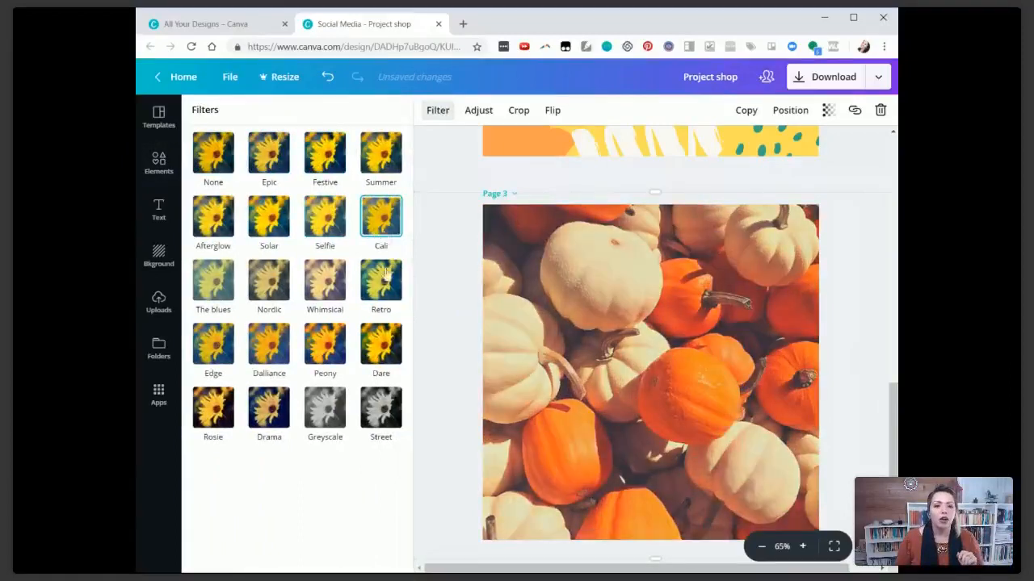
{"action": "left_click", "coordinate": [381, 280]}
{"action": "left_click", "coordinate": [346, 296]}
{"action": "left_click", "coordinate": [279, 294]}
{"action": "left_click", "coordinate": [275, 353]}
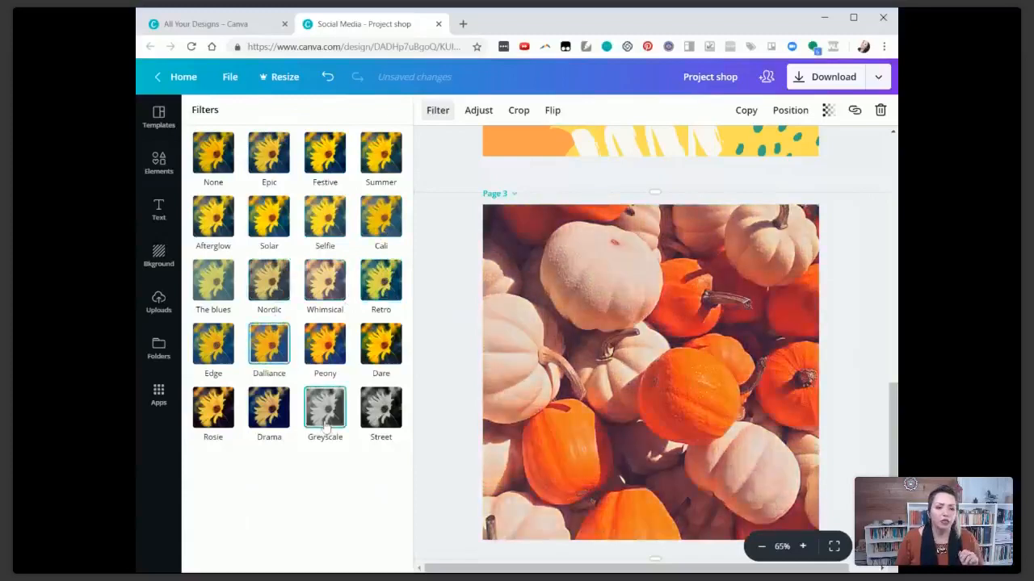
{"action": "left_click", "coordinate": [326, 416]}
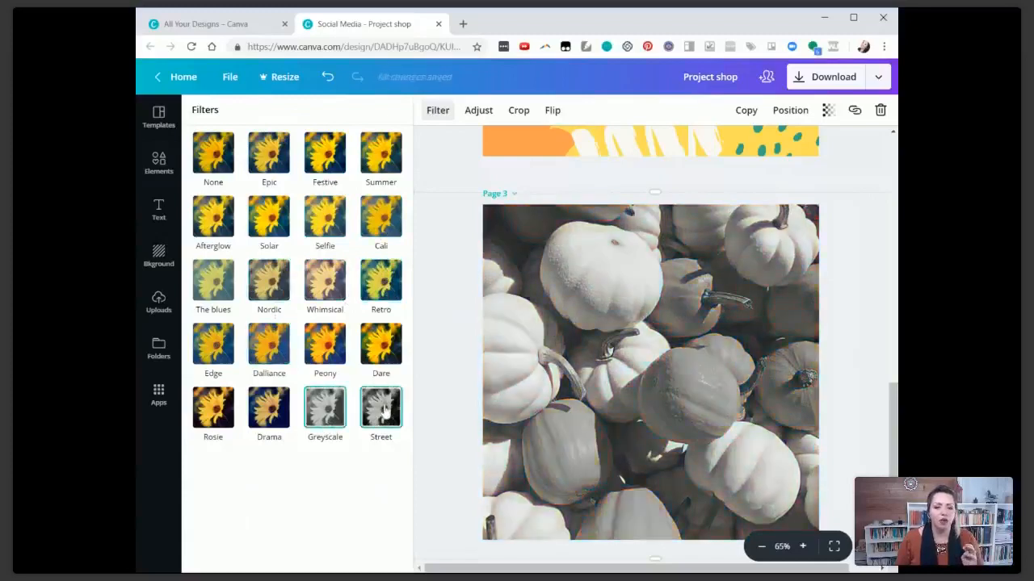
{"action": "left_click", "coordinate": [386, 410]}
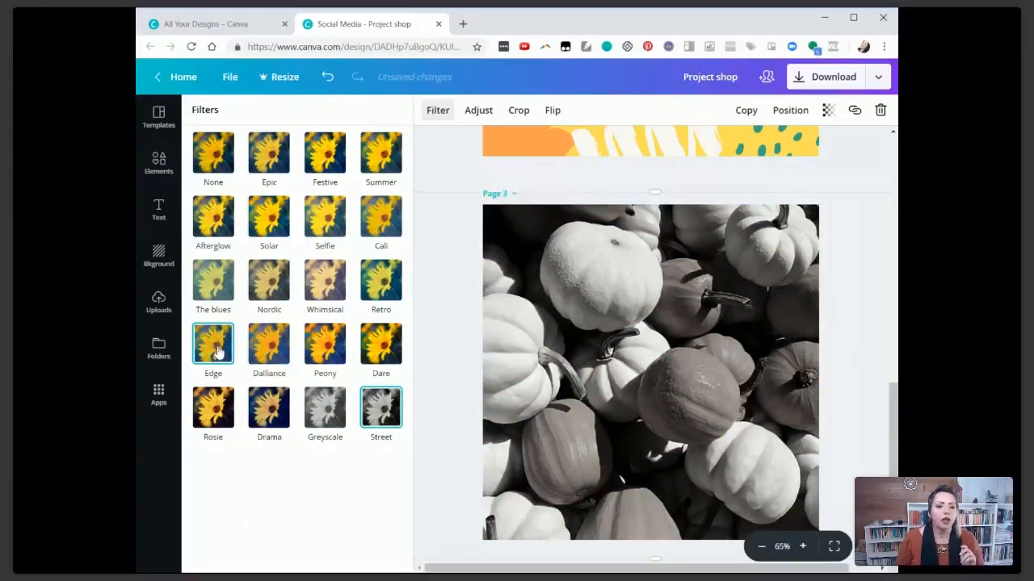
Apply the Solar filter to the pumpkin photo and adjust its X-Process to 65, Tint to 9 and Blur to 7
{"action": "left_click", "coordinate": [269, 216]}
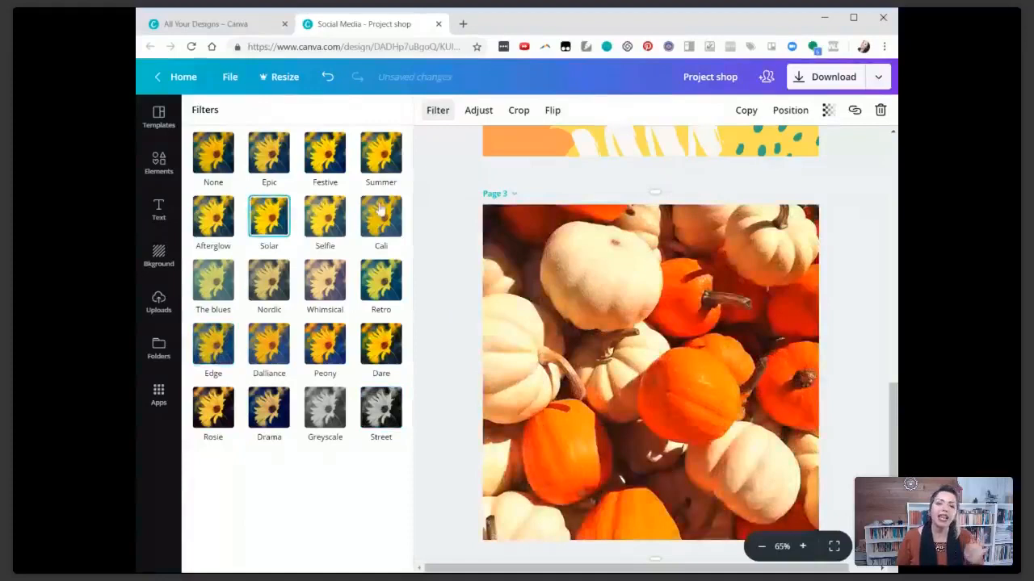
{"action": "left_click", "coordinate": [269, 217]}
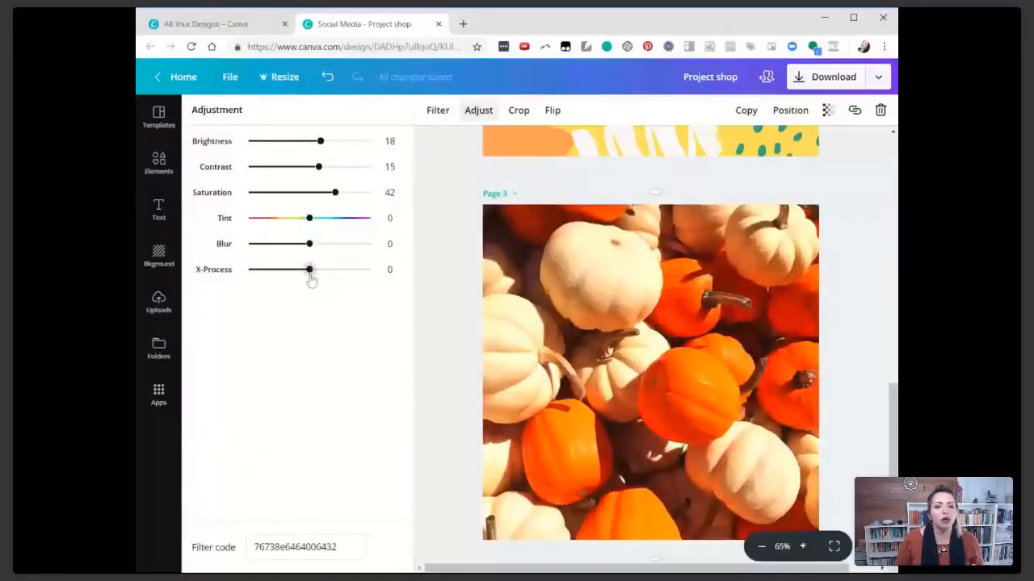
{"action": "left_click_drag", "start_coordinate": [310, 270], "coordinate": [348, 270]}
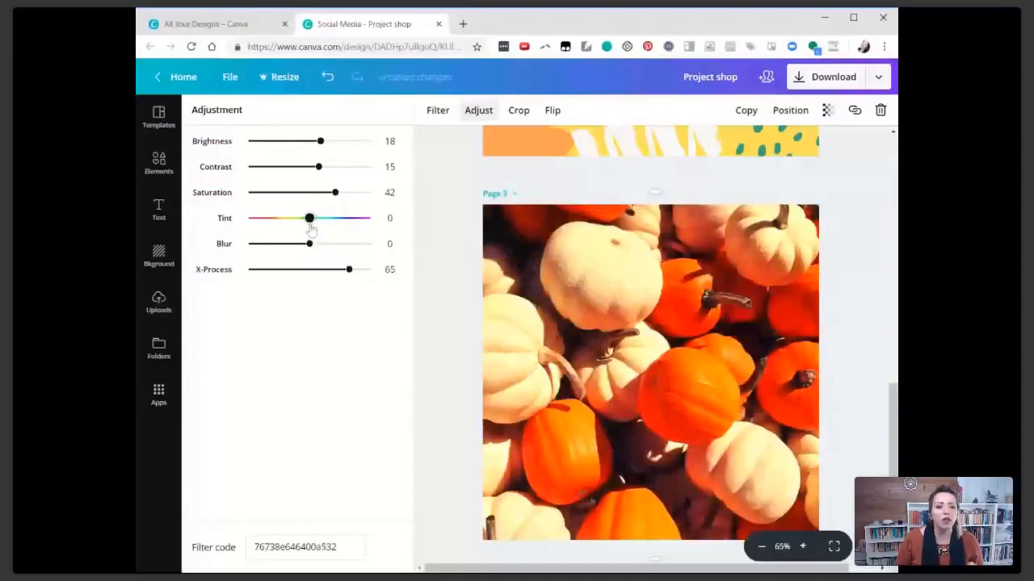
{"action": "left_click", "coordinate": [314, 219]}
{"action": "mouse_move", "coordinate": [309, 243]}
{"action": "left_mouse_down"}
{"action": "mouse_move", "coordinate": [358, 243]}
{"action": "mouse_move", "coordinate": [248, 247]}
{"action": "mouse_move", "coordinate": [324, 244]}
{"action": "mouse_move", "coordinate": [315, 246]}
{"action": "left_mouse_up"}
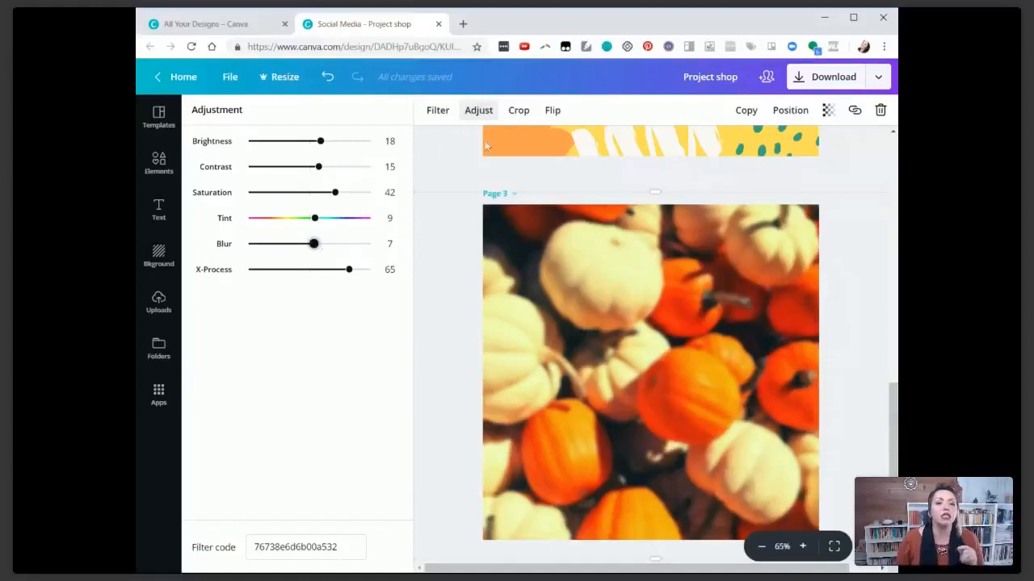
Crop the pumpkin photo inward from its upper-left corner, cutting off part of its top and left side
{"action": "left_click", "coordinate": [519, 111]}
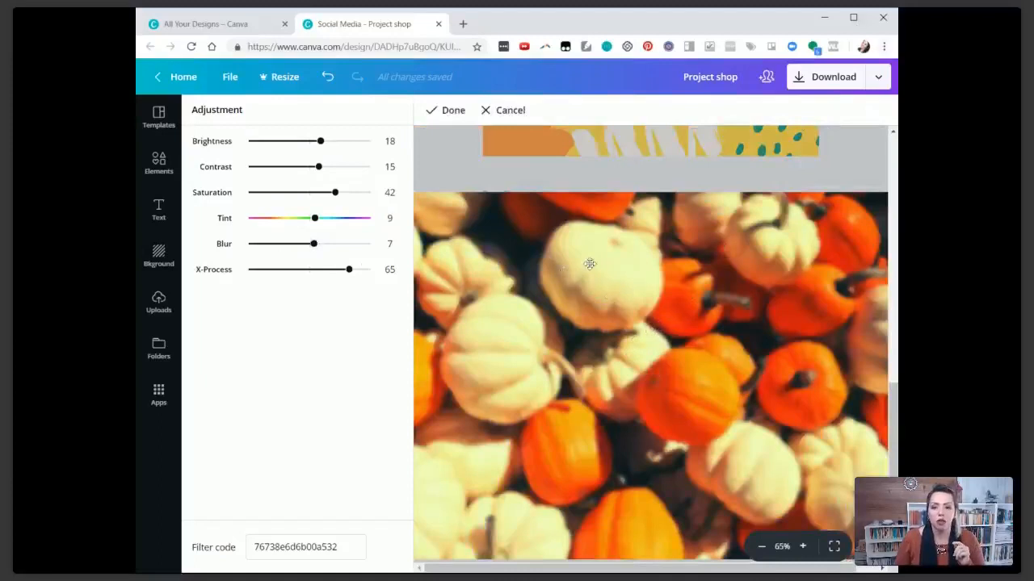
{"action": "left_click", "coordinate": [852, 17]}
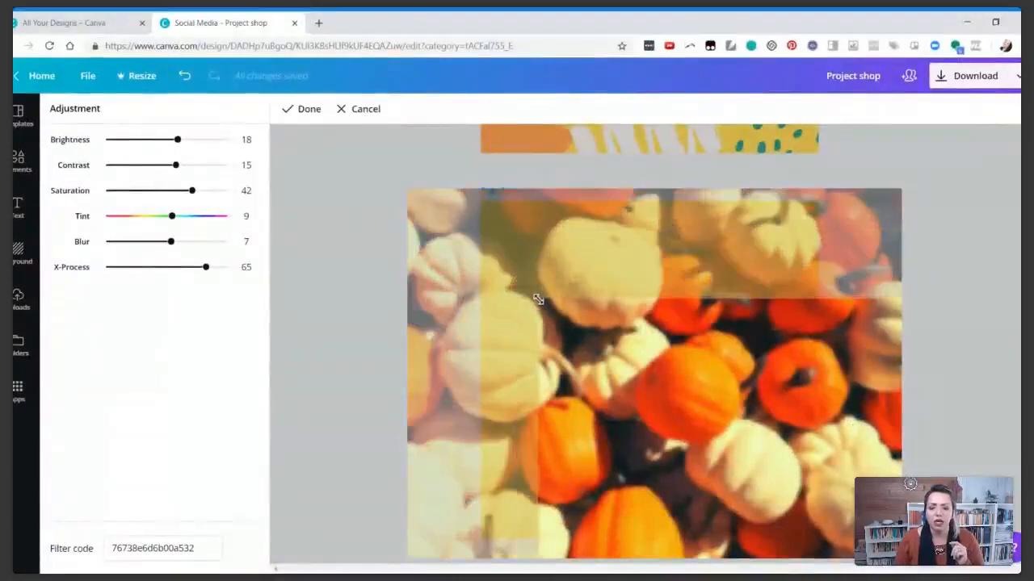
{"action": "left_click", "coordinate": [307, 108]}
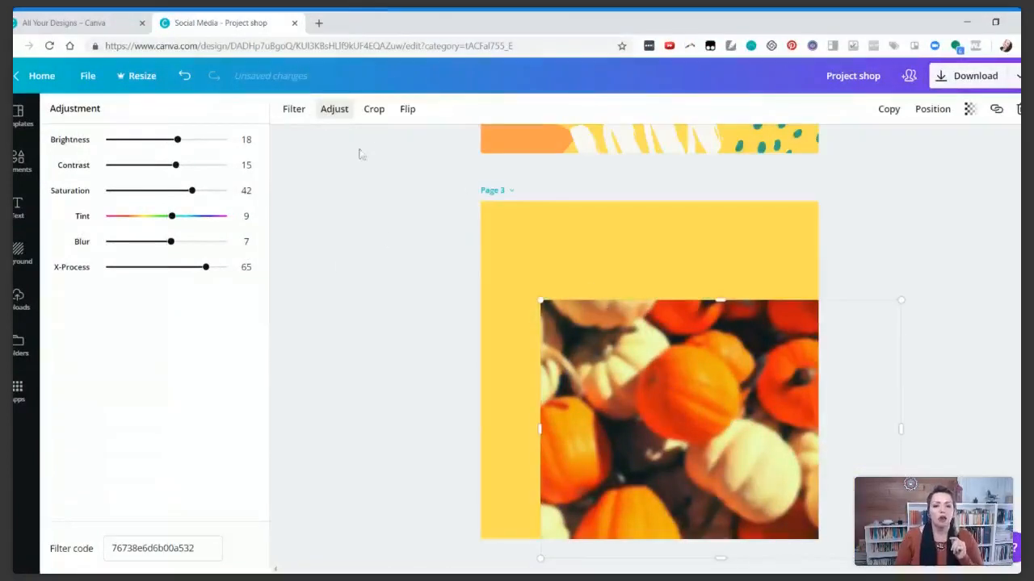
Flip the cropped pumpkin photo both horizontally and vertically, and deselect it
{"action": "left_click", "coordinate": [408, 110]}
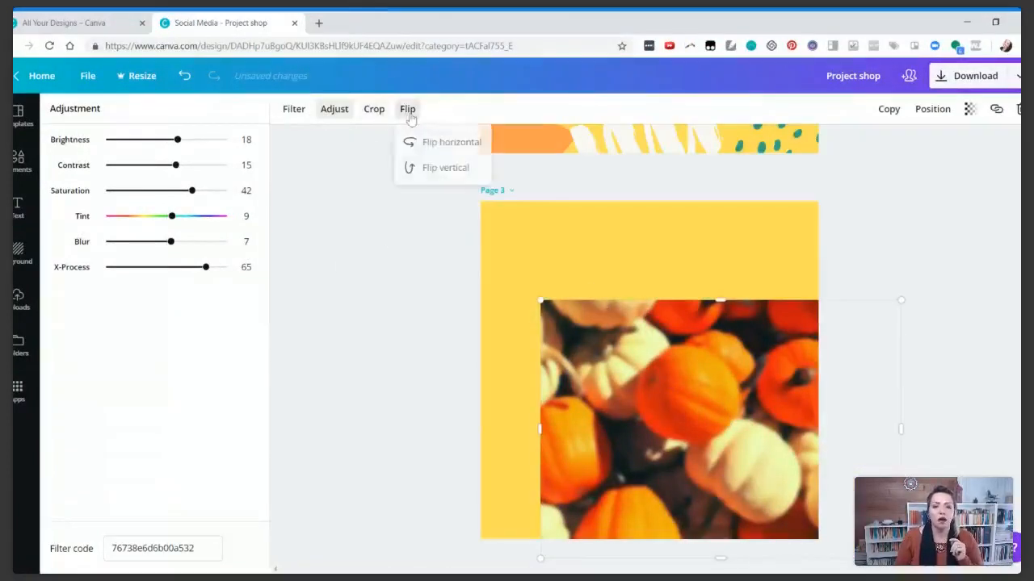
{"action": "left_click", "coordinate": [436, 145]}
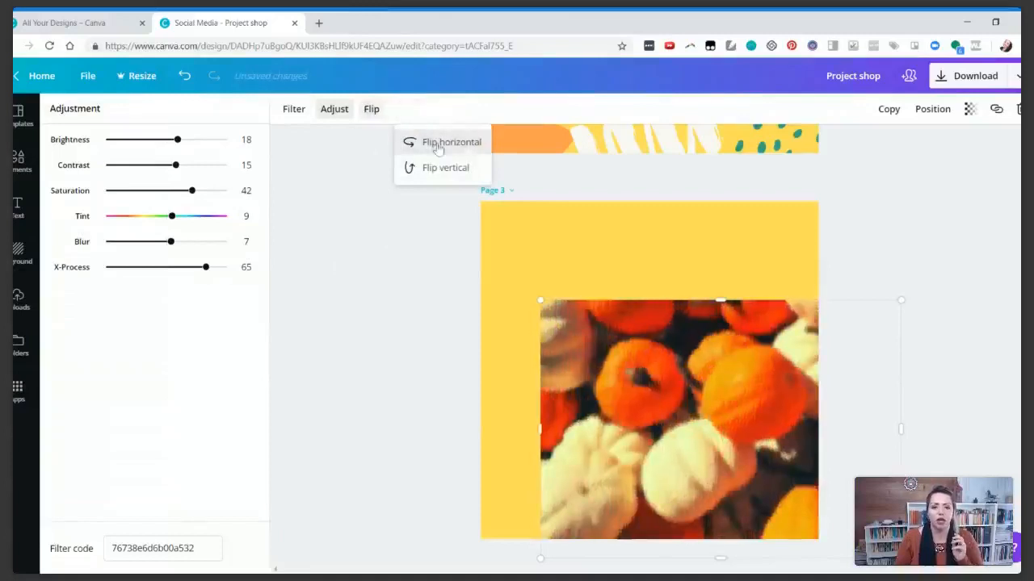
{"action": "left_click", "coordinate": [438, 167]}
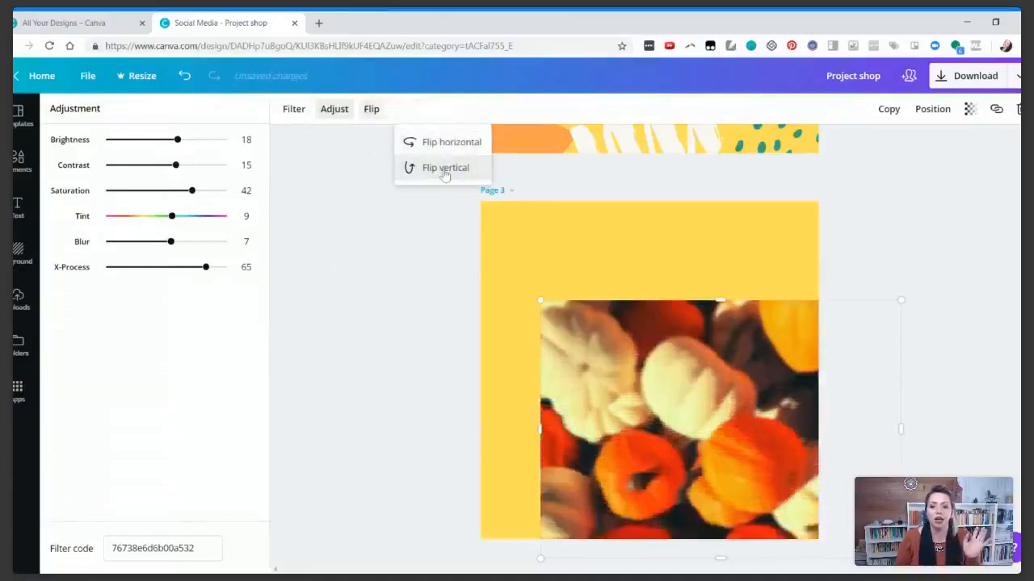
{"action": "left_click", "coordinate": [614, 270]}
{"action": "left_click", "coordinate": [614, 270]}
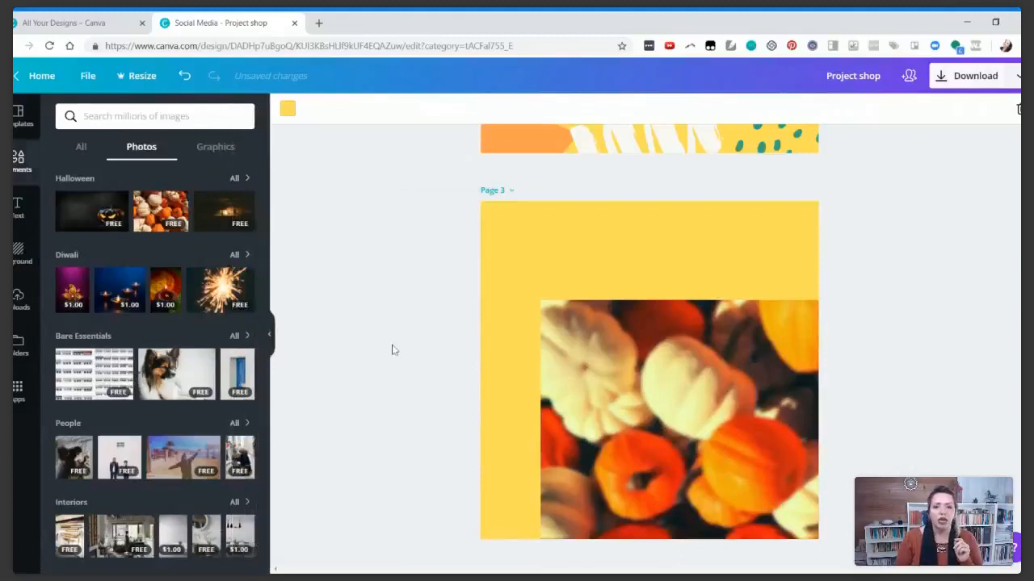
Show all element categories and add a new blank page after page 3
{"action": "scroll", "coordinate": [393, 349], "scroll_direction": "down", "scroll_amount": 2}
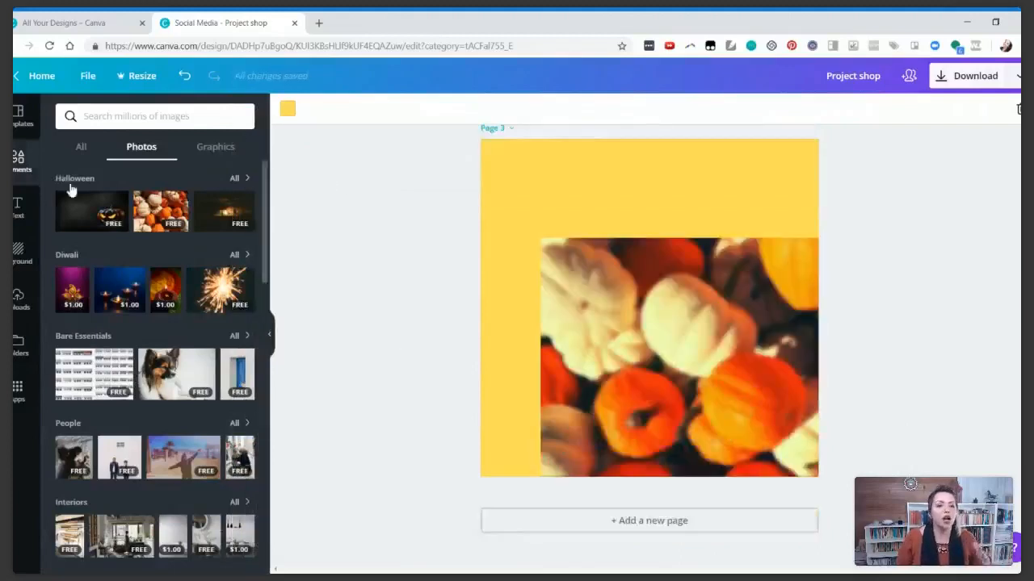
{"action": "left_click", "coordinate": [81, 148]}
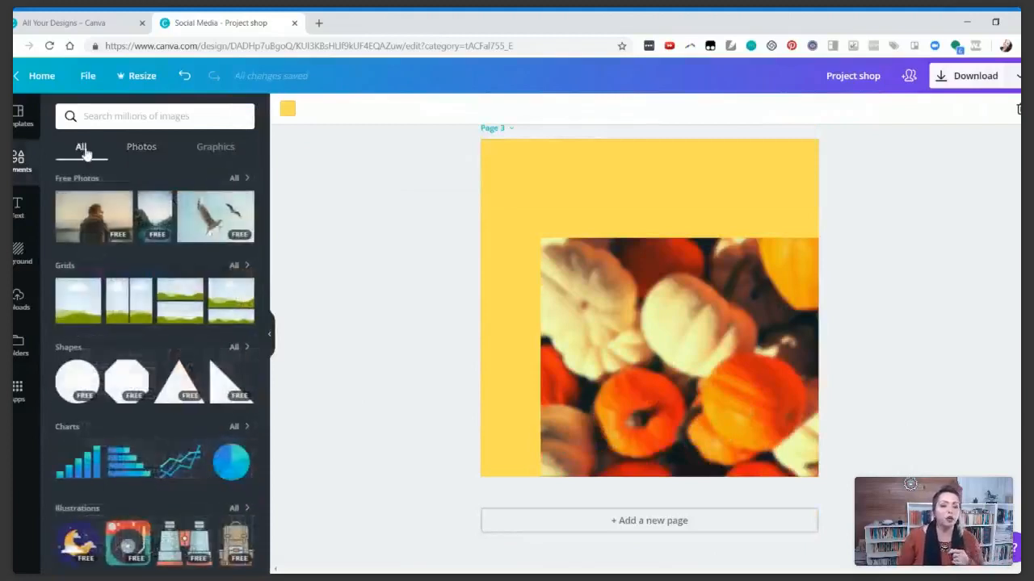
{"action": "left_click", "coordinate": [637, 527]}
{"action": "scroll", "coordinate": [431, 372], "scroll_direction": "up", "scroll_amount": 1}
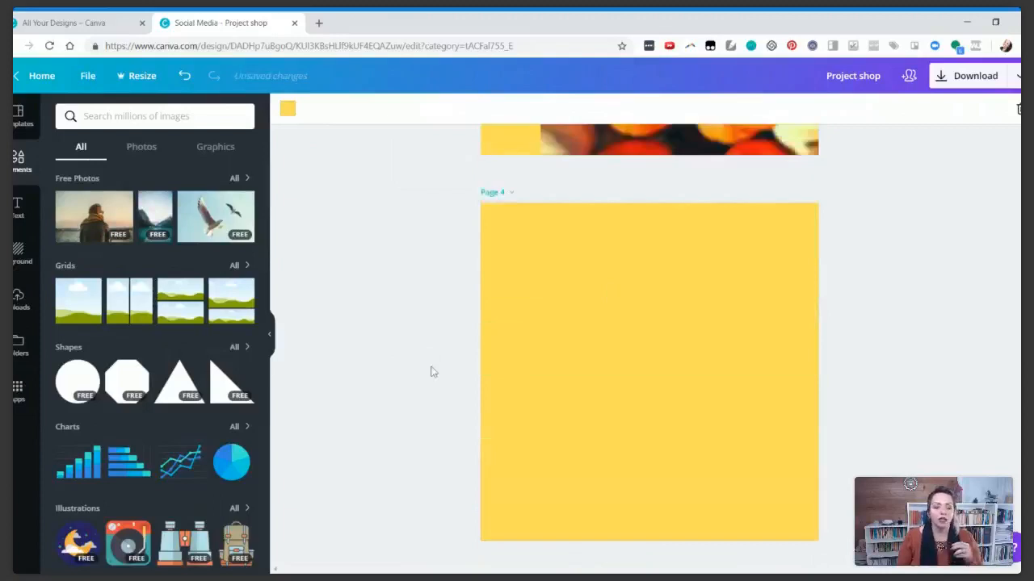
{"action": "scroll", "coordinate": [431, 372], "scroll_direction": "up", "scroll_amount": 3}
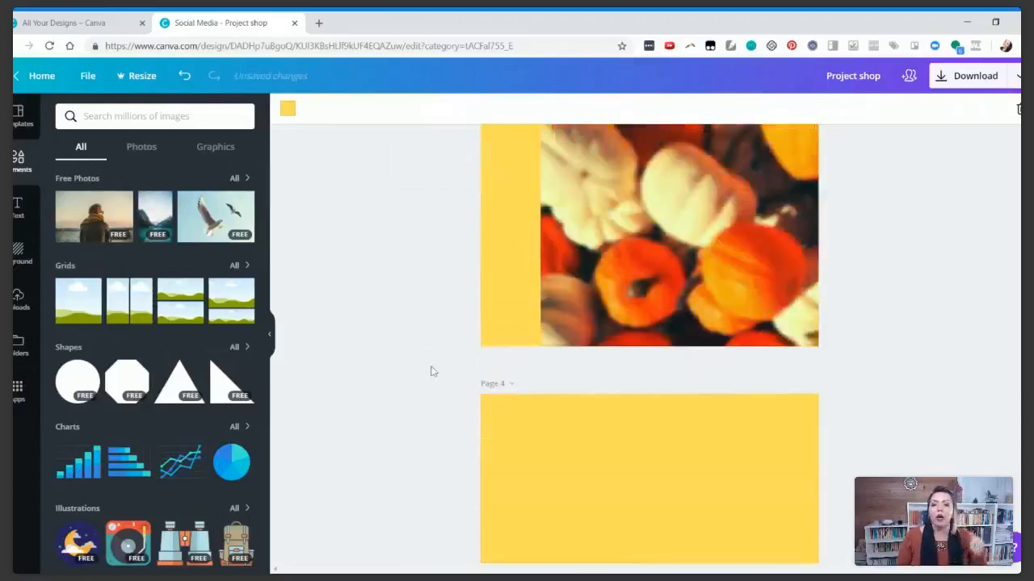
{"action": "scroll", "coordinate": [432, 371], "scroll_direction": "up", "scroll_amount": 2}
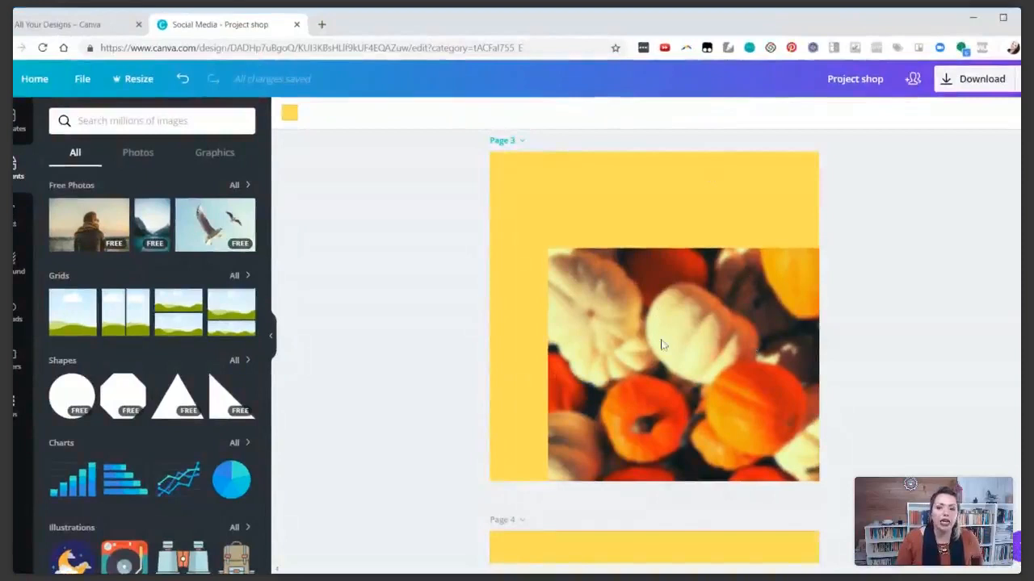
{"action": "left_click", "coordinate": [1004, 20]}
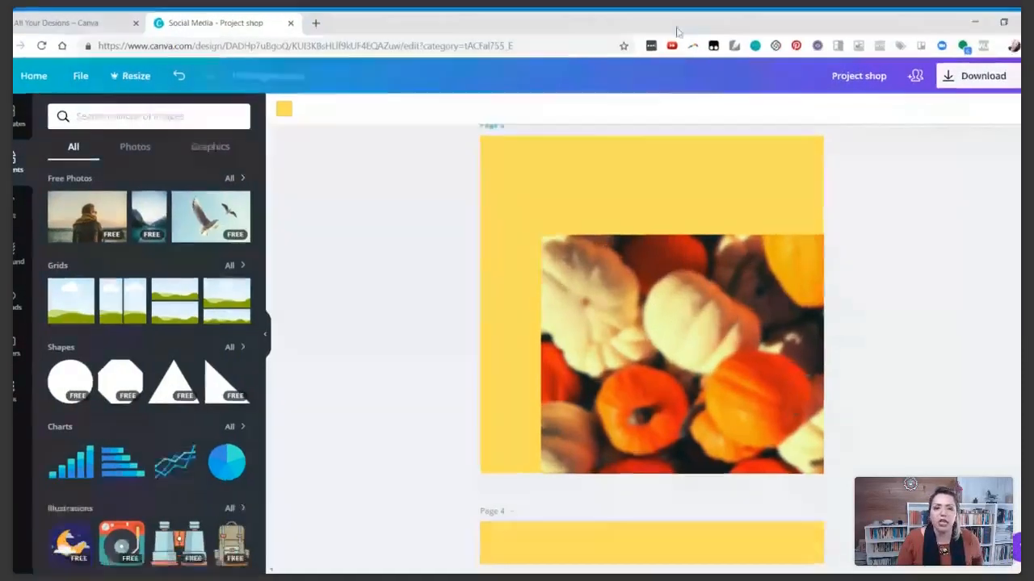
{"action": "scroll", "coordinate": [431, 295], "scroll_direction": "down", "scroll_amount": 5}
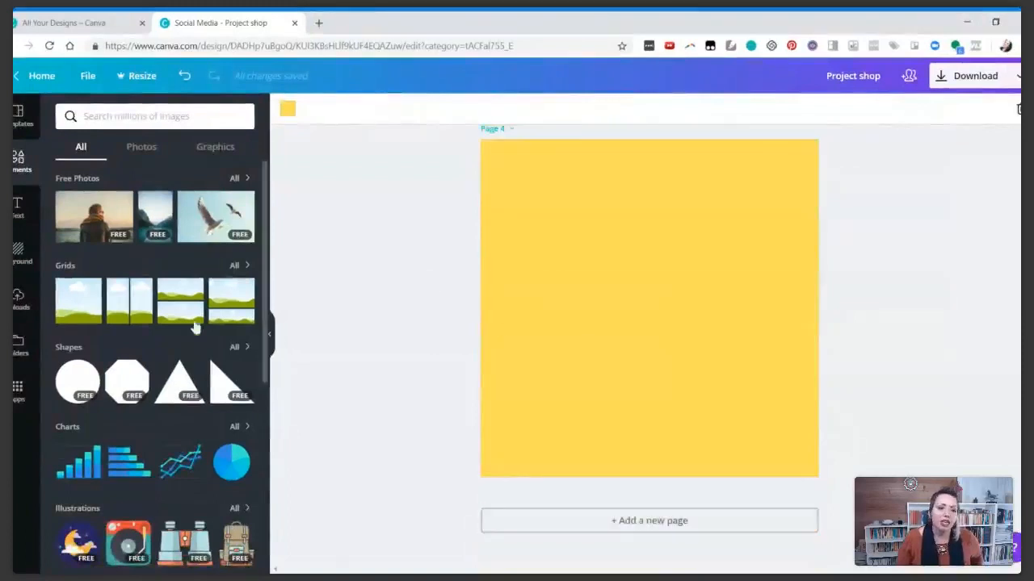
Add the two-row grid to page 4 and fill its upper cell with the uploaded photo of a man working at a laptop
{"action": "left_click", "coordinate": [184, 311]}
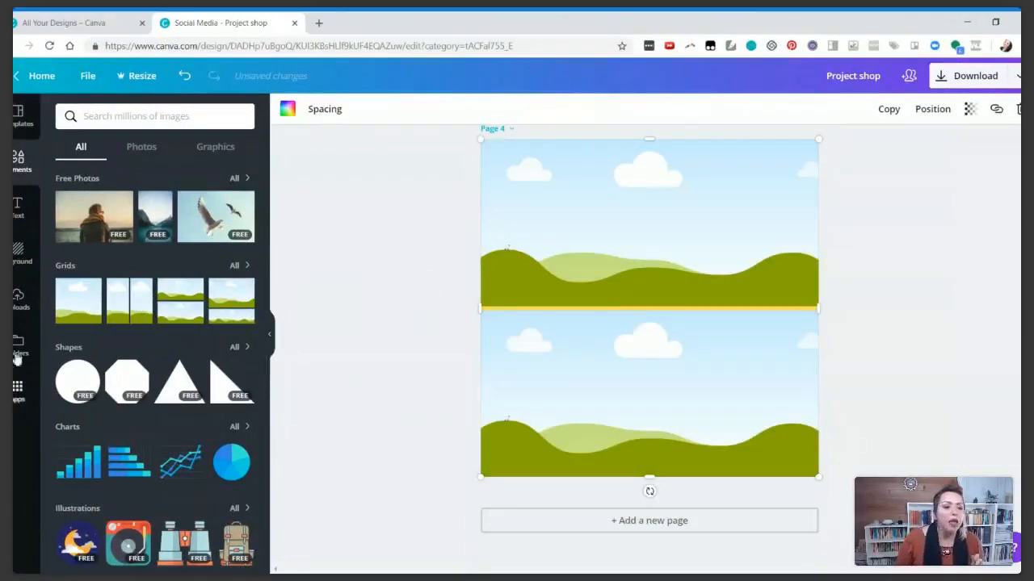
{"action": "left_click", "coordinate": [20, 306]}
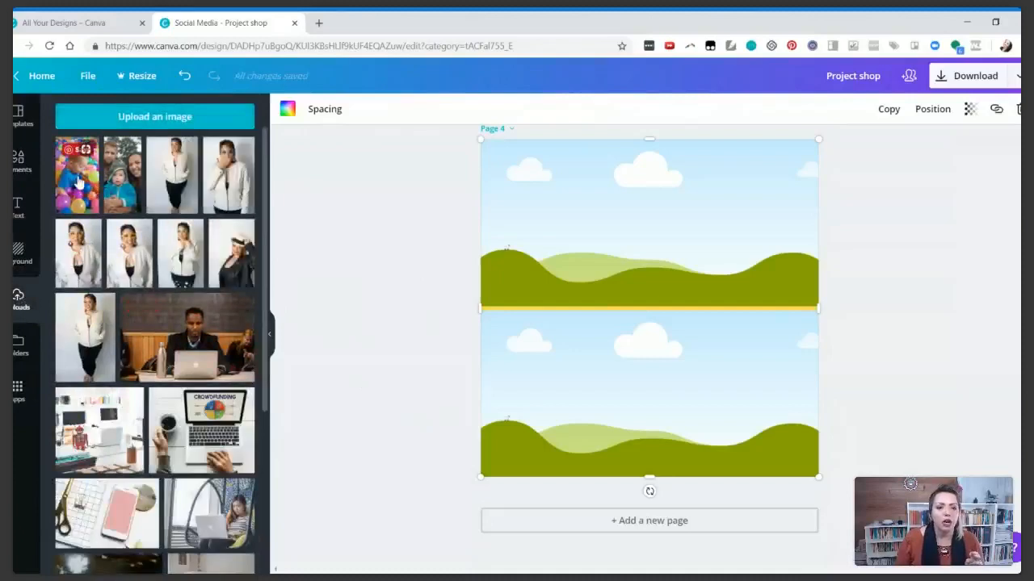
{"action": "left_click", "coordinate": [168, 344]}
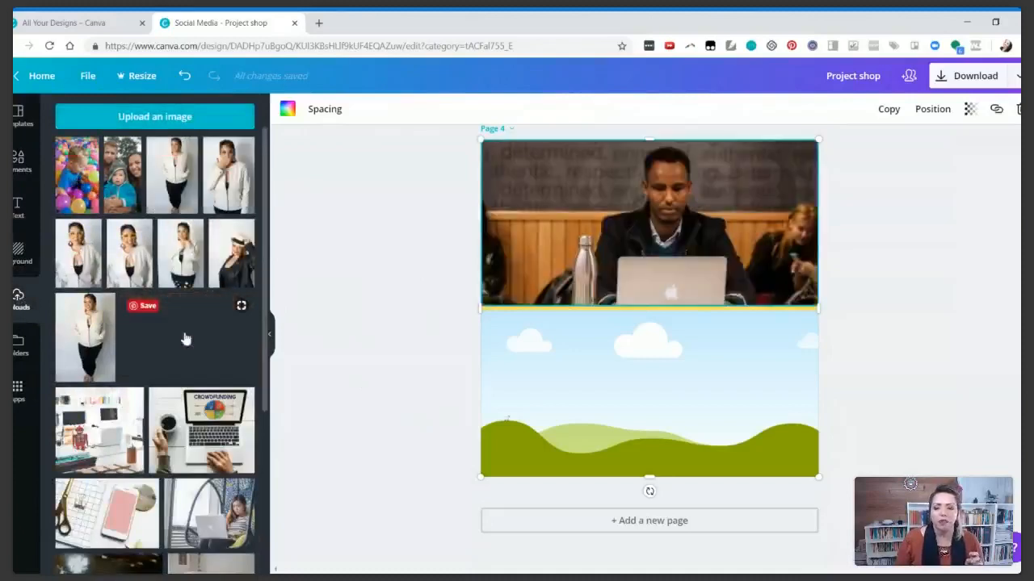
{"action": "left_click_drag", "start_coordinate": [186, 339], "coordinate": [642, 245]}
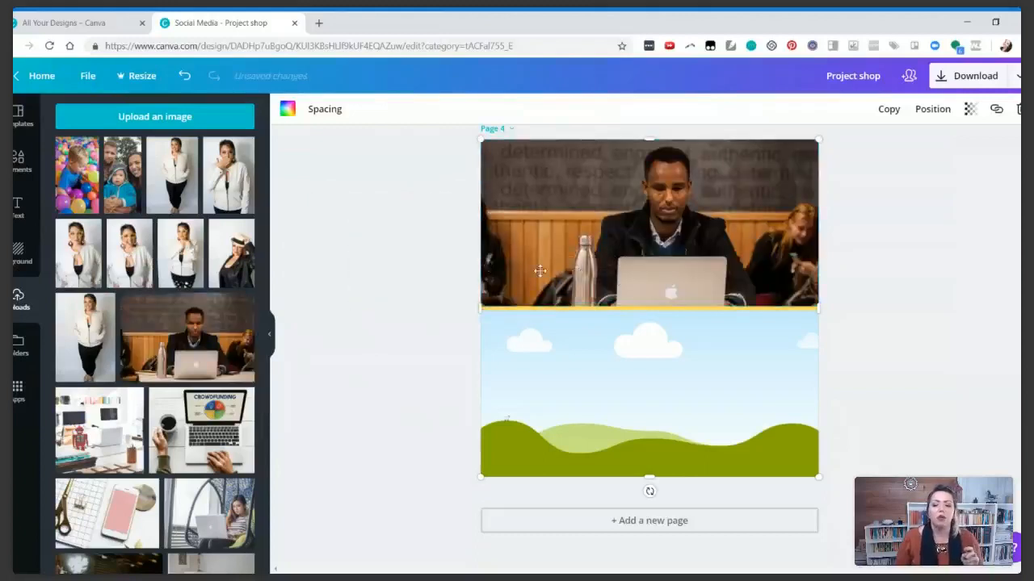
Reposition the photo of the man at the laptop within the grid's upper cell, shifting the image upward
{"action": "double_click", "coordinate": [659, 235]}
{"action": "left_click_drag", "start_coordinate": [659, 235], "coordinate": [568, 200]}
{"action": "left_click", "coordinate": [305, 110]}
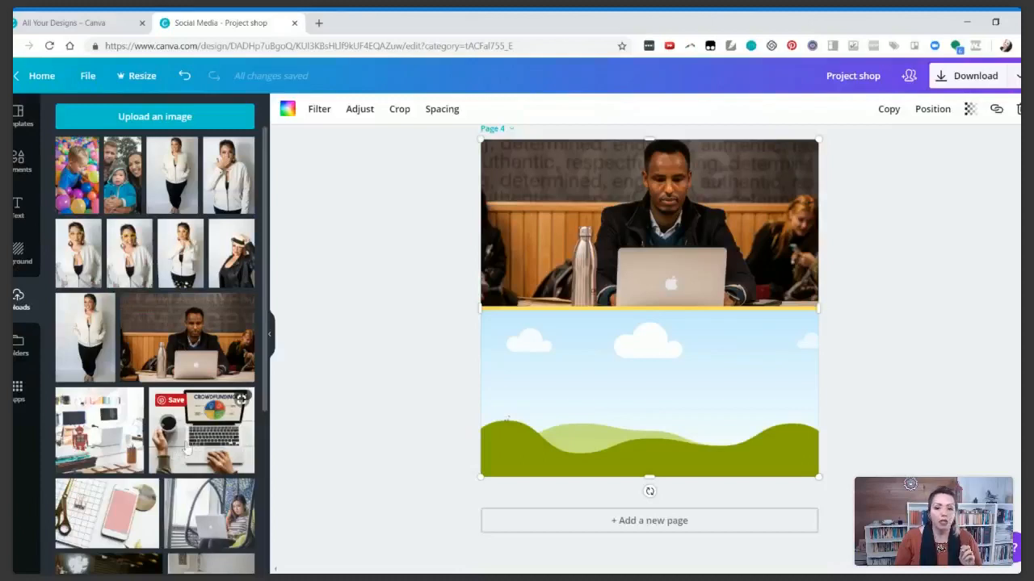
Fill the grid's lower cell with the uploaded crowdfunding laptop and coffee photo, and add a new blank page after page 4
{"action": "left_click_drag", "start_coordinate": [186, 448], "coordinate": [672, 369]}
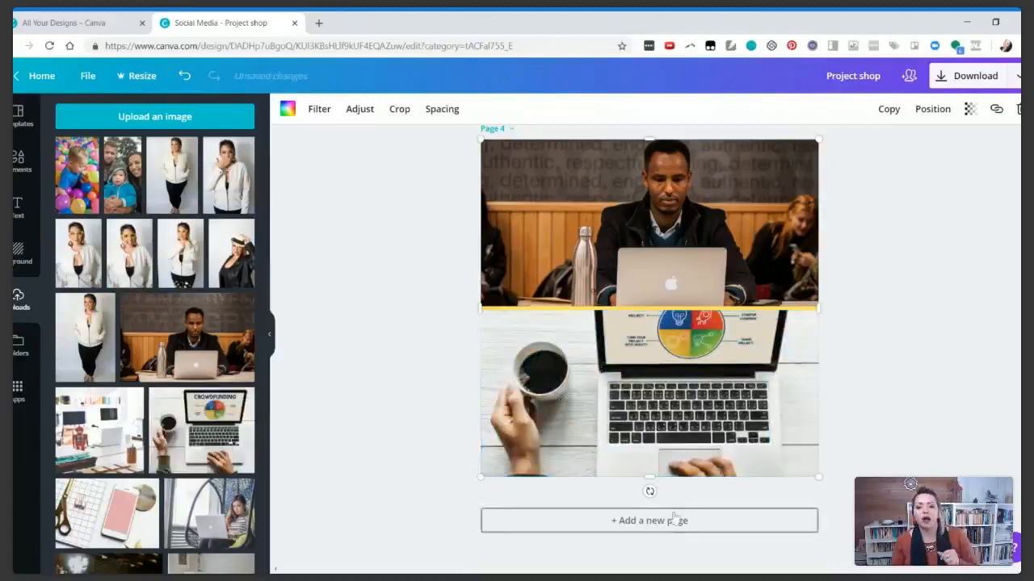
{"action": "left_click", "coordinate": [675, 520]}
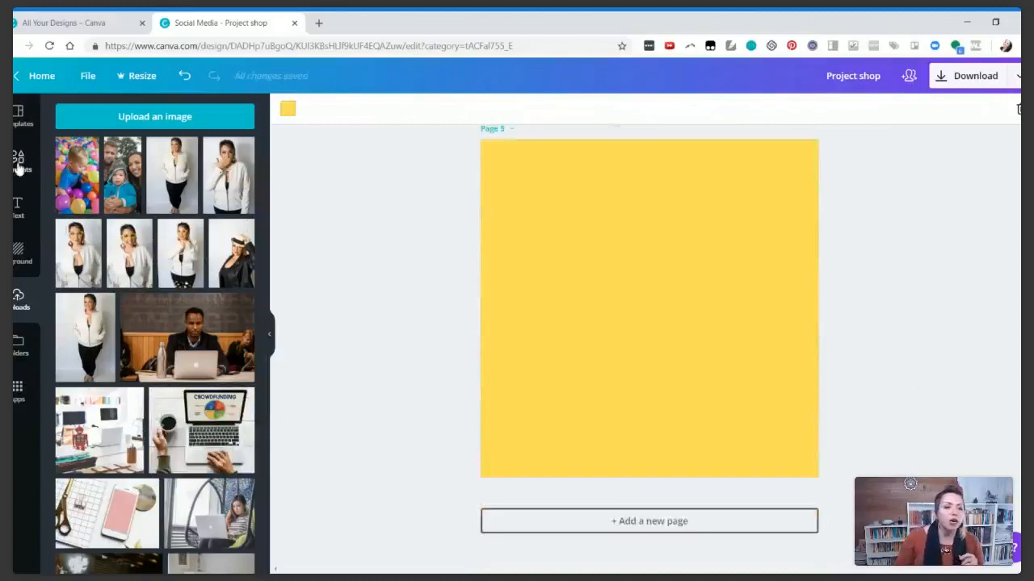
Add the two-column grid to page 5 and look through the full collection of grid layouts
{"action": "left_click", "coordinate": [18, 162]}
{"action": "left_click", "coordinate": [139, 296]}
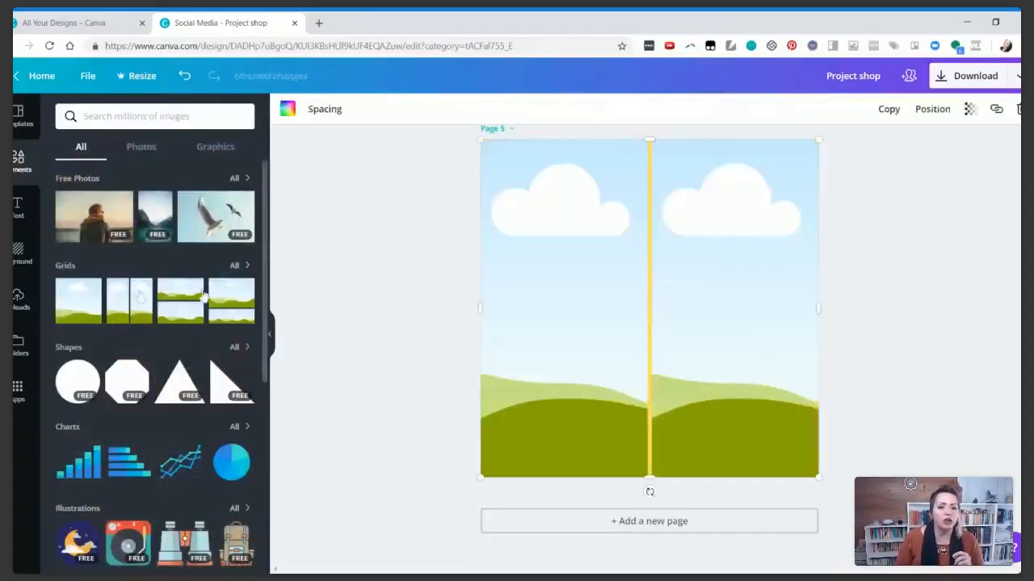
{"action": "left_click", "coordinate": [244, 271]}
{"action": "scroll", "coordinate": [210, 365], "scroll_direction": "down", "scroll_amount": 5}
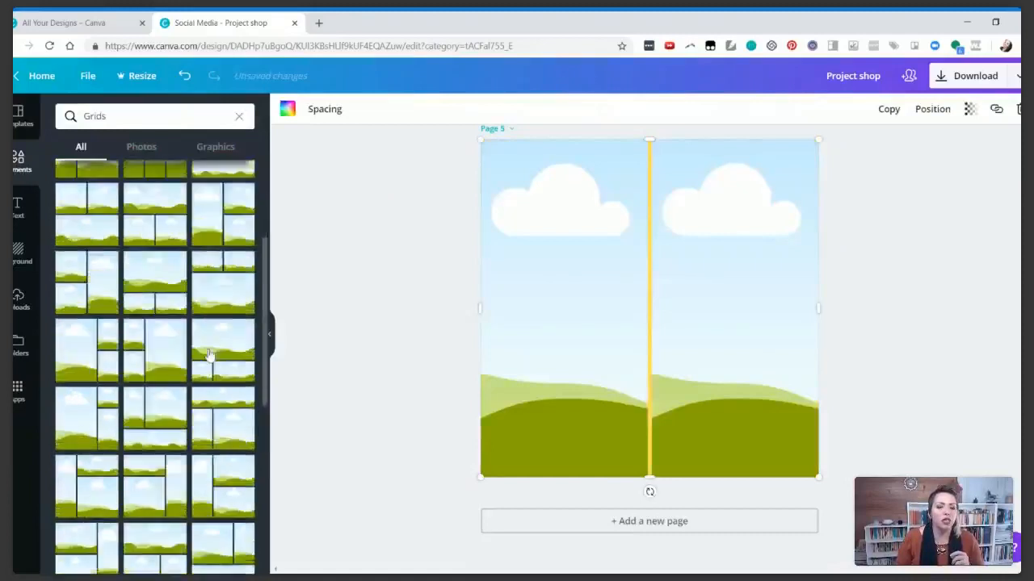
{"action": "scroll", "coordinate": [210, 365], "scroll_direction": "down", "scroll_amount": 5}
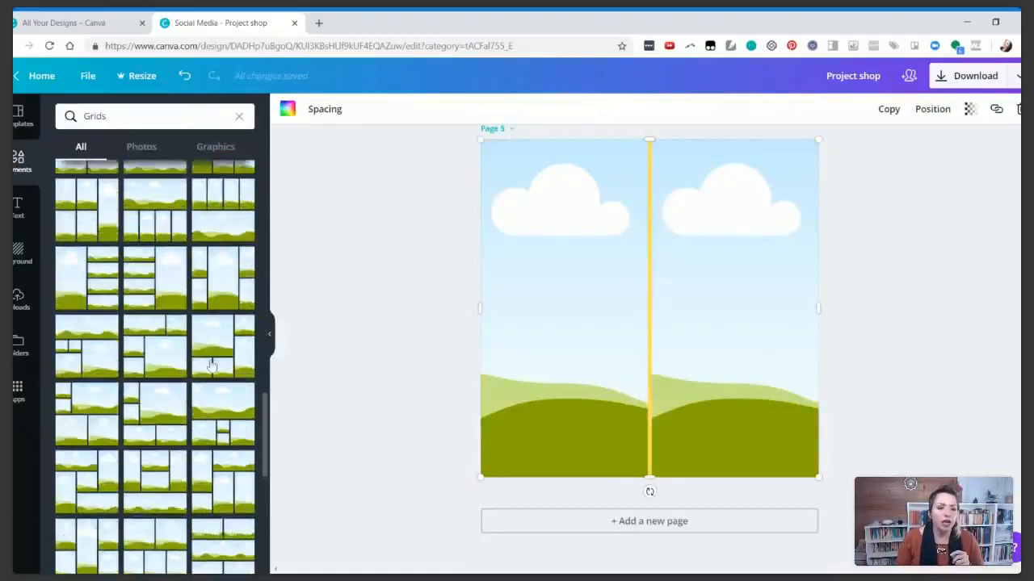
{"action": "scroll", "coordinate": [210, 368], "scroll_direction": "down", "scroll_amount": 5}
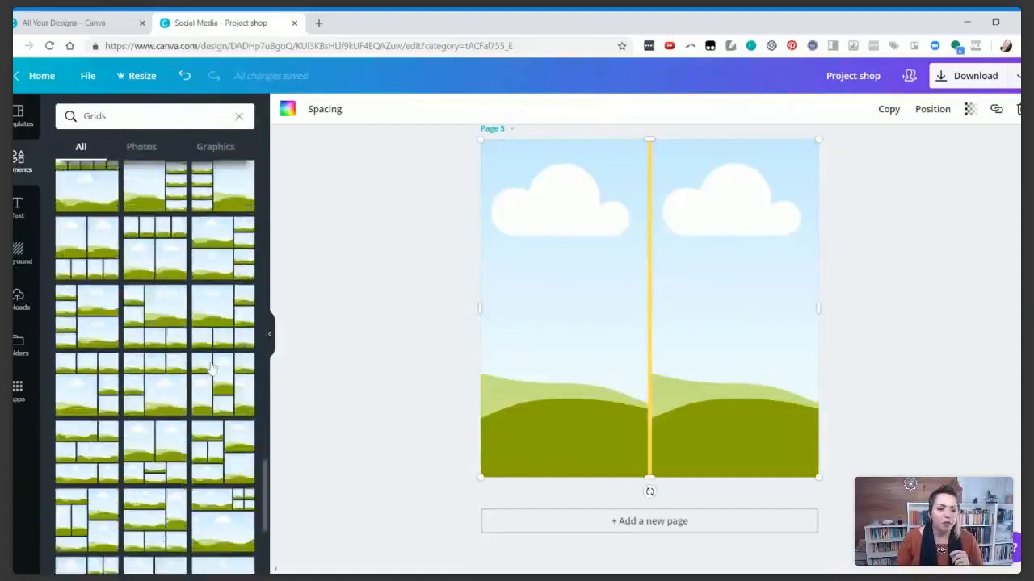
{"action": "scroll", "coordinate": [208, 370], "scroll_direction": "down", "scroll_amount": 2}
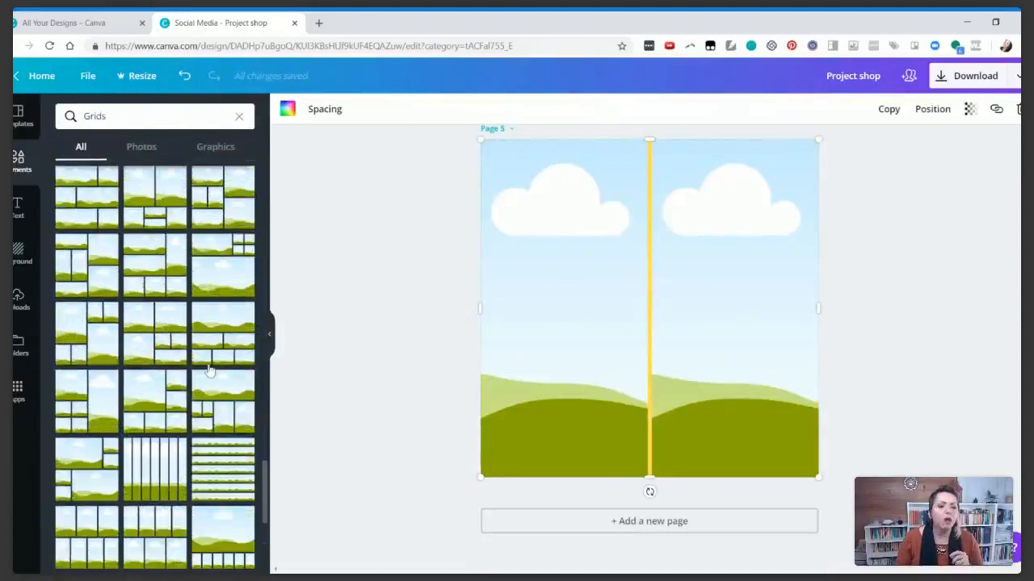
Try the seven-column and seven-row grids on page 5, settling on the grid with three cells above four
{"action": "left_click", "coordinate": [158, 496]}
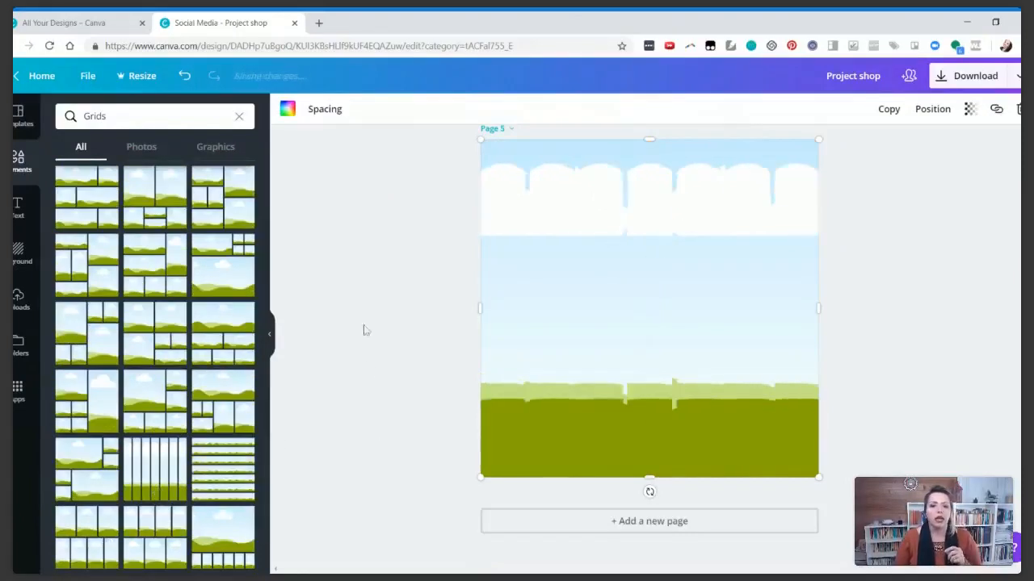
{"action": "left_click", "coordinate": [214, 477]}
{"action": "scroll", "coordinate": [171, 446], "scroll_direction": "down", "scroll_amount": 2}
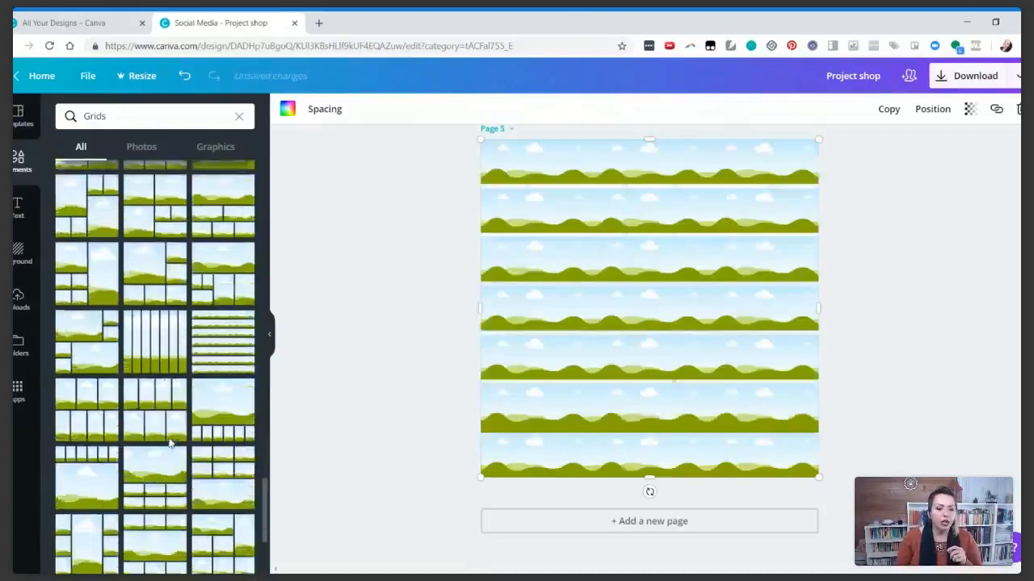
{"action": "left_click", "coordinate": [82, 434]}
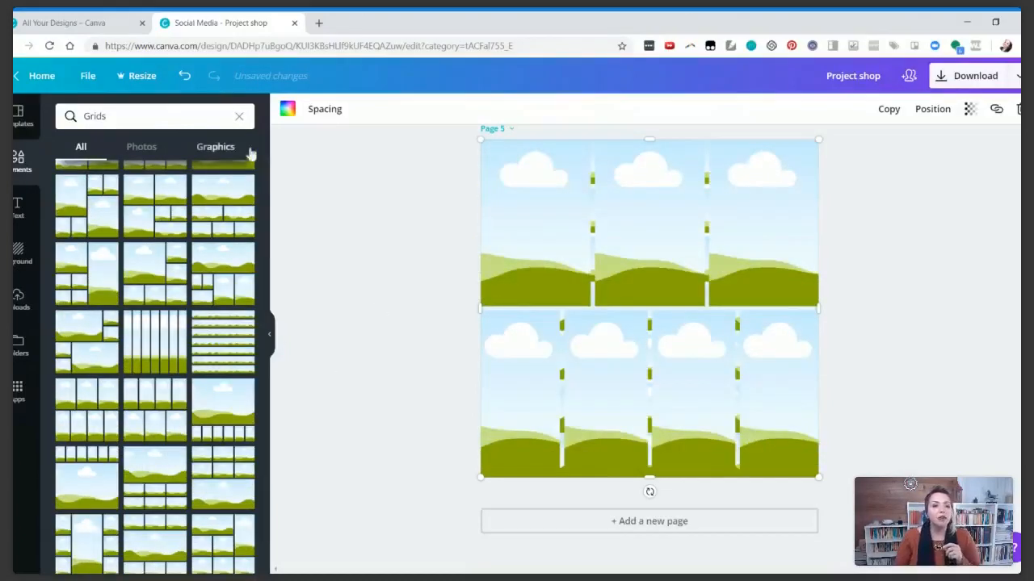
{"action": "left_click", "coordinate": [315, 163]}
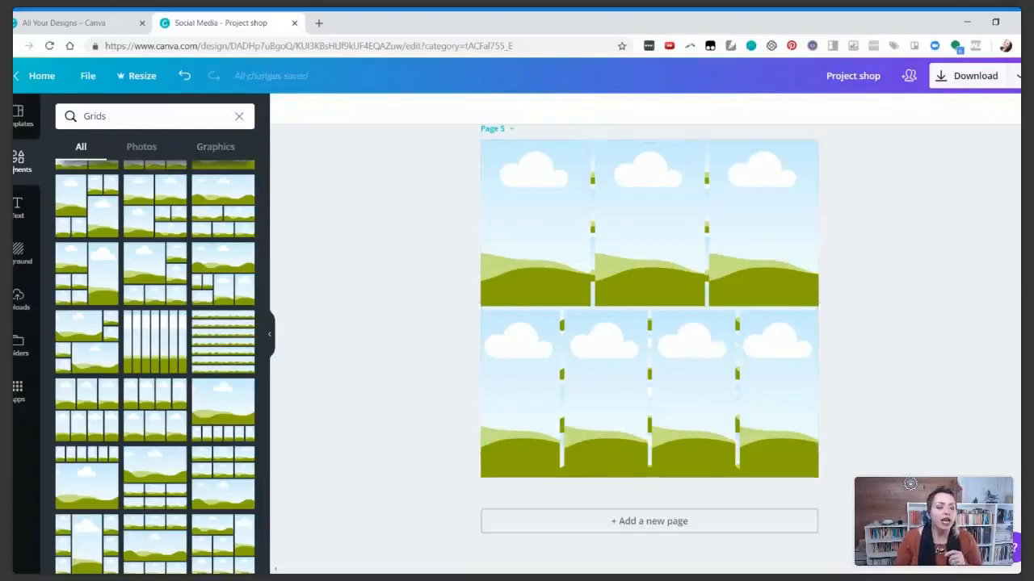
Fill the grid's upper middle cell with the free photo of a person by the sea and the upper-left cell with the seagull photo
{"action": "left_click", "coordinate": [239, 118]}
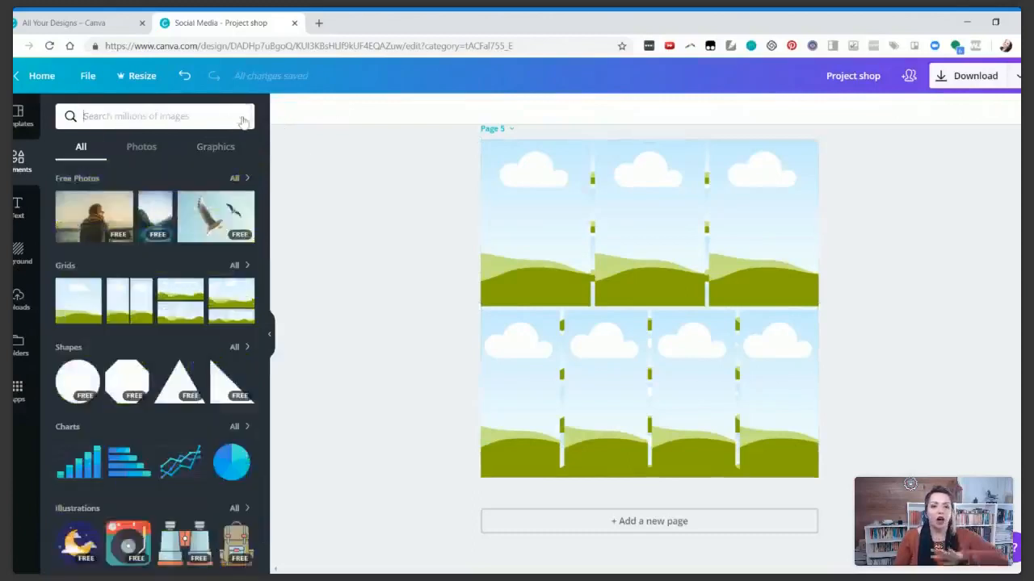
{"action": "left_click", "coordinate": [90, 234]}
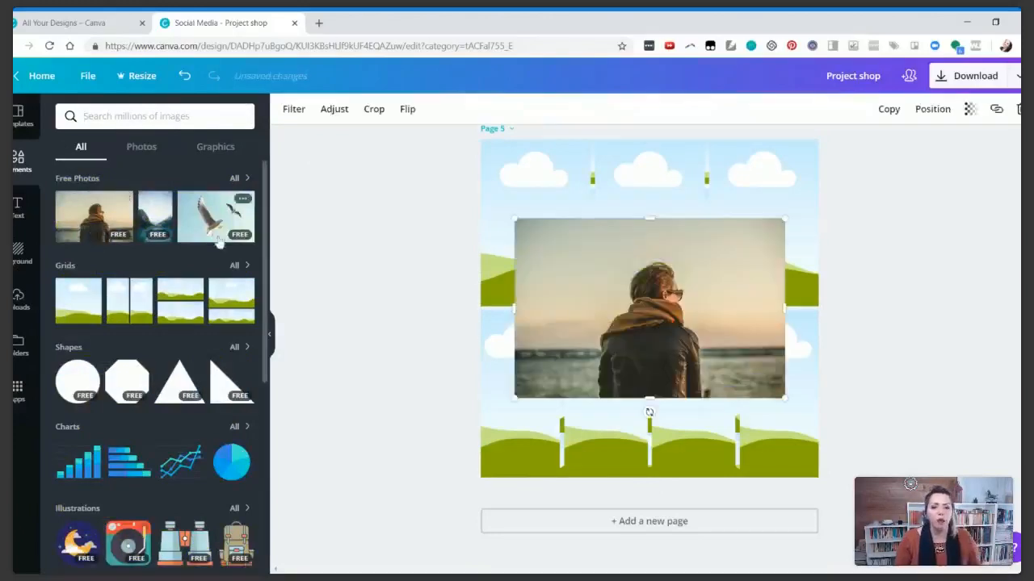
{"action": "left_click_drag", "start_coordinate": [611, 266], "coordinate": [612, 297]}
{"action": "left_click", "coordinate": [648, 273]}
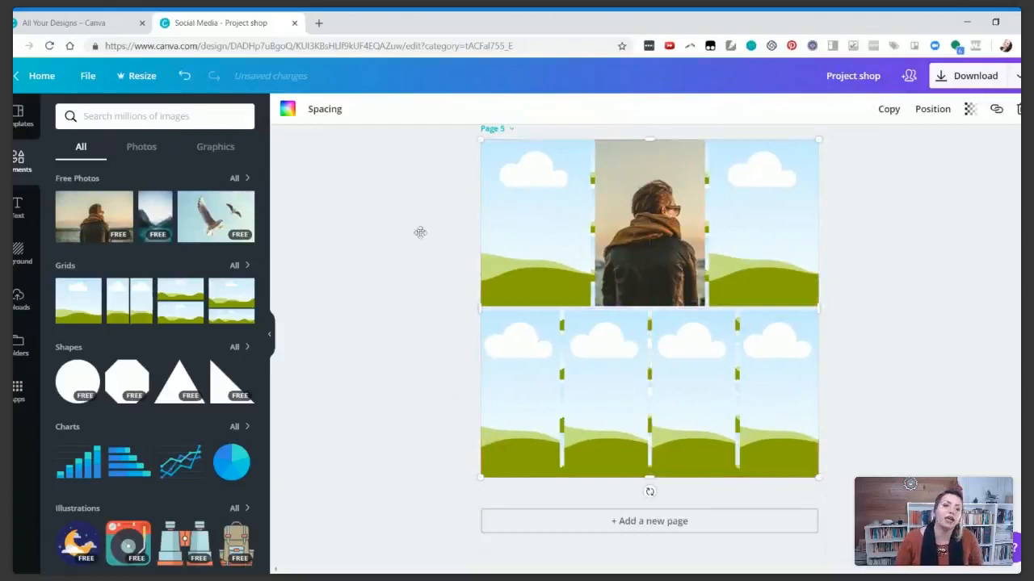
{"action": "left_click_drag", "start_coordinate": [207, 220], "coordinate": [497, 218]}
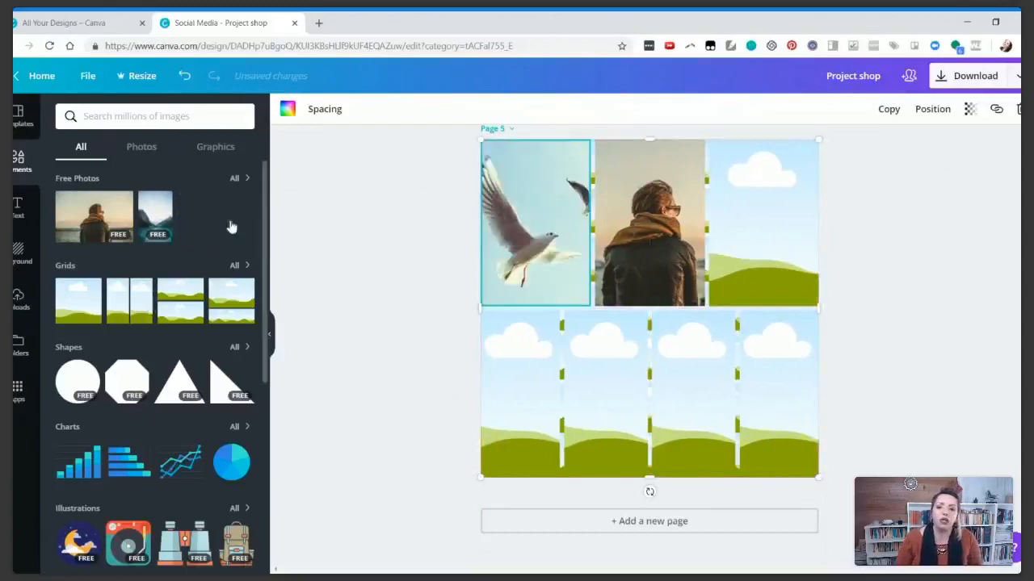
Fill the first three cells of the grid's lower row with the free photos of the mountain lake, bird flock and green plant
{"action": "left_click_drag", "start_coordinate": [157, 218], "coordinate": [468, 368]}
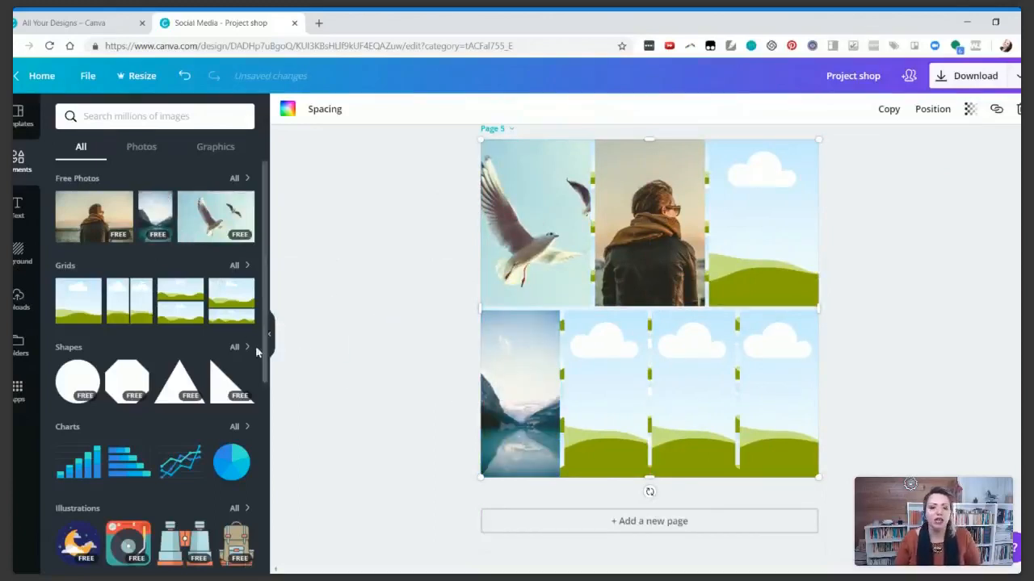
{"action": "left_click", "coordinate": [245, 179]}
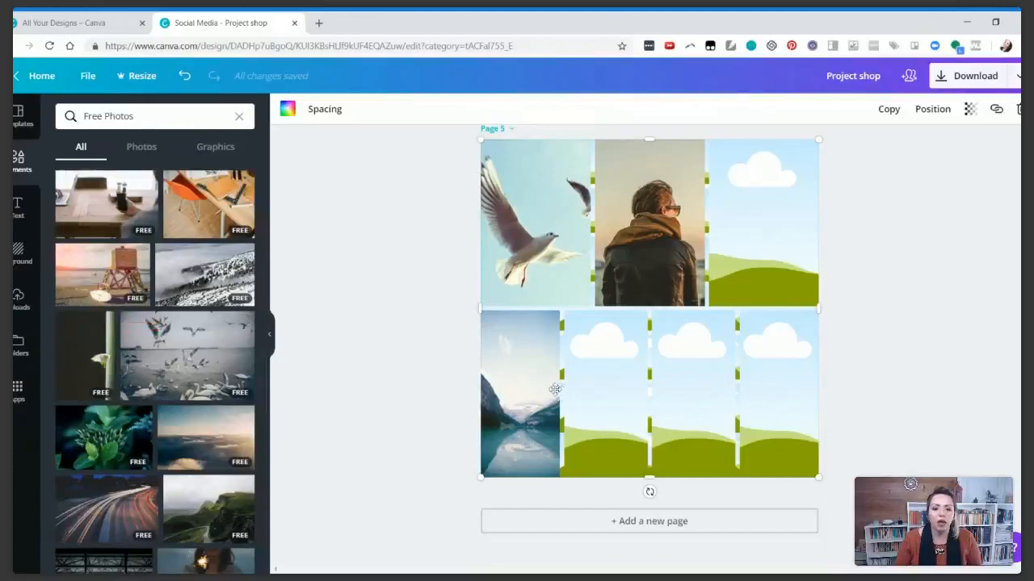
{"action": "left_click", "coordinate": [204, 349]}
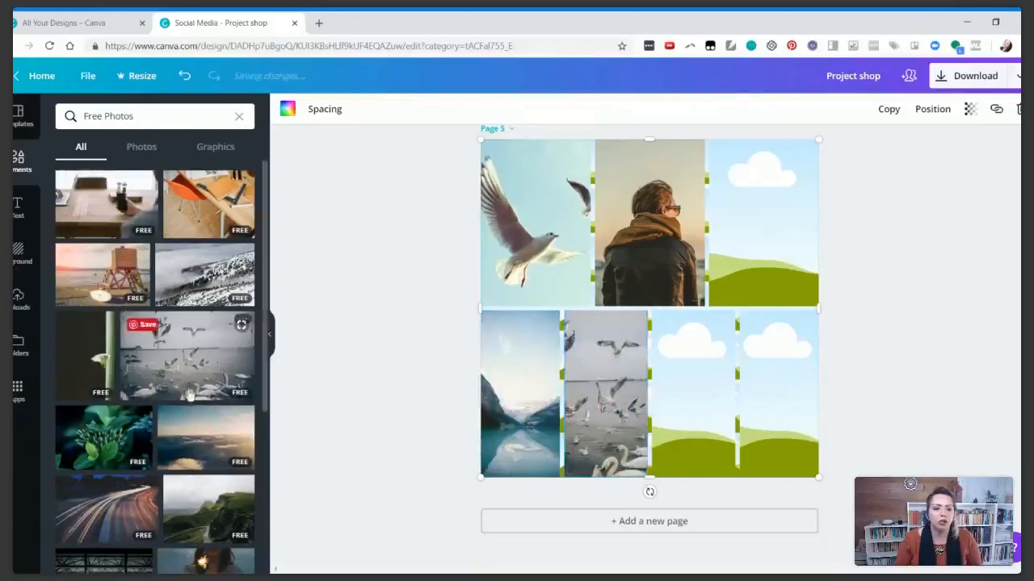
{"action": "left_click", "coordinate": [114, 453]}
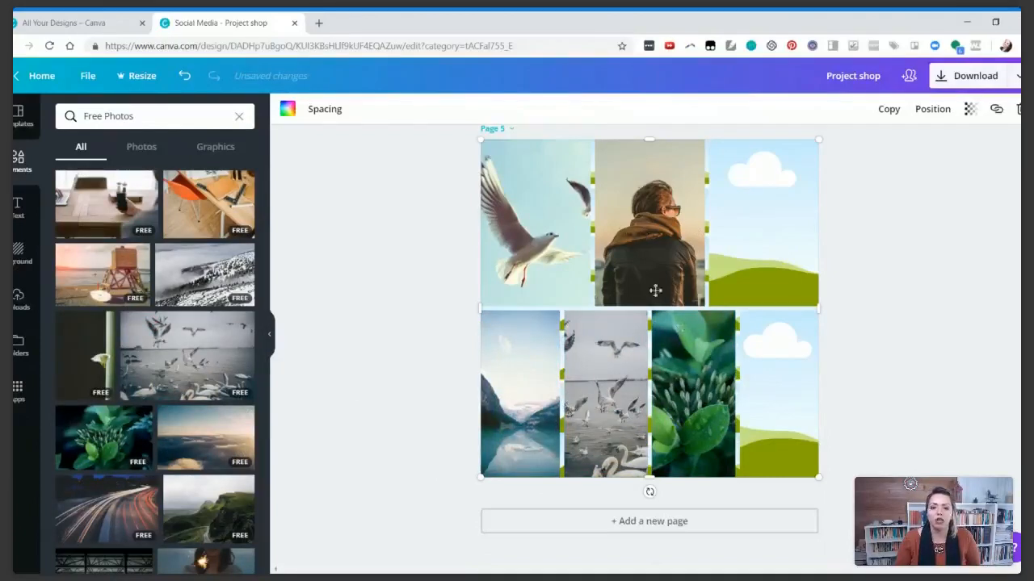
Reposition the seagull photo within the grid's upper-left cell, shifting the image left to frame the smaller bird
{"action": "left_click", "coordinate": [566, 260]}
{"action": "double_click", "coordinate": [566, 260]}
{"action": "left_click_drag", "start_coordinate": [561, 259], "coordinate": [461, 255]}
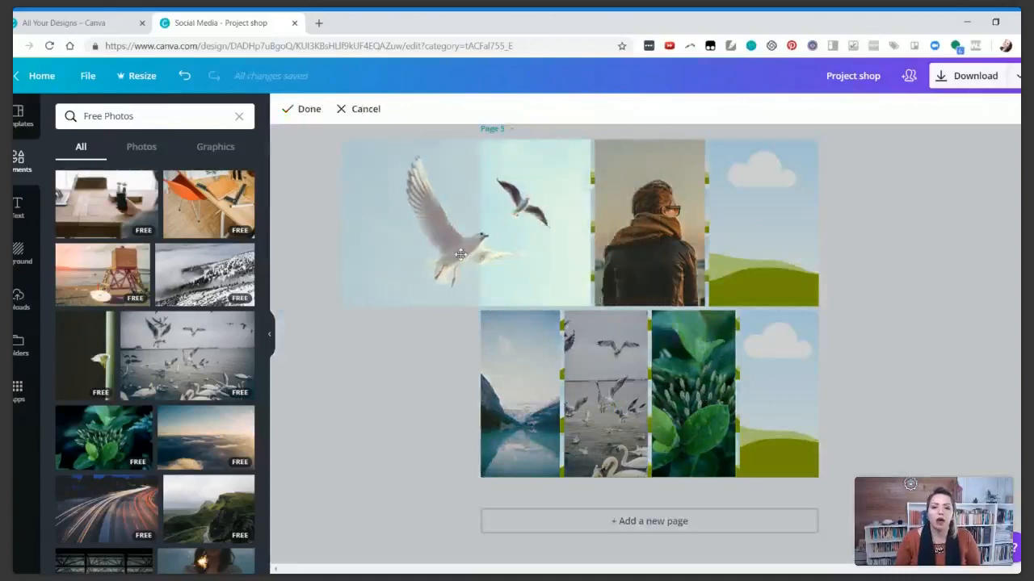
{"action": "left_click", "coordinate": [308, 110]}
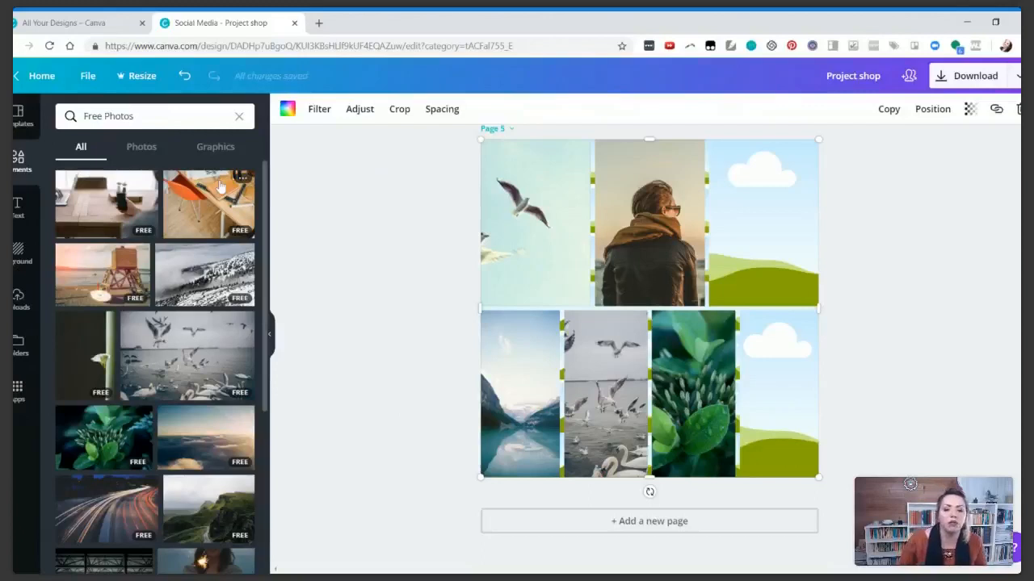
Return to the overview of all element categories and add a new blank page after page 5
{"action": "left_click", "coordinate": [239, 116]}
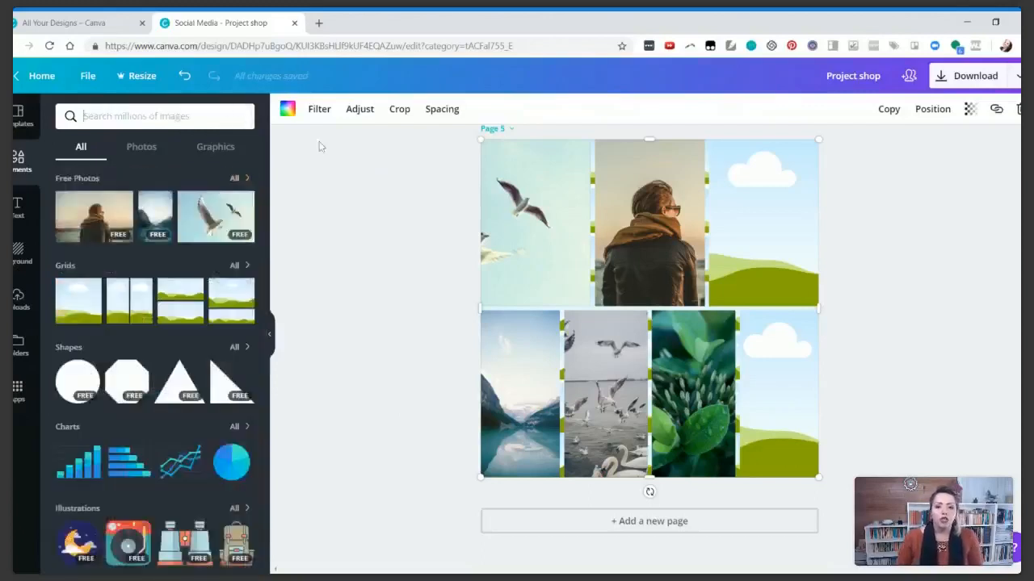
{"action": "scroll", "coordinate": [138, 303], "scroll_direction": "down", "scroll_amount": 1}
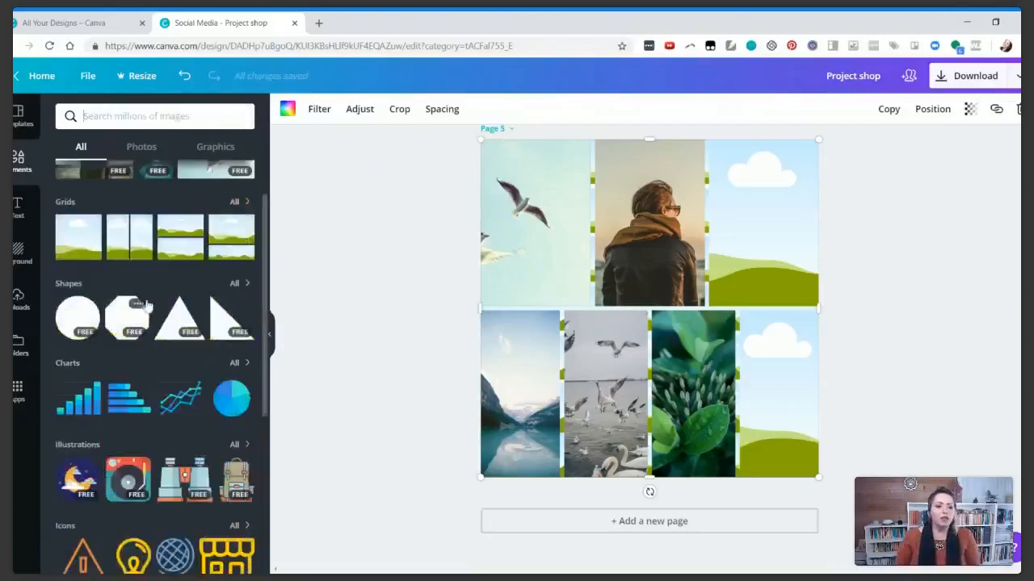
{"action": "left_click", "coordinate": [708, 523]}
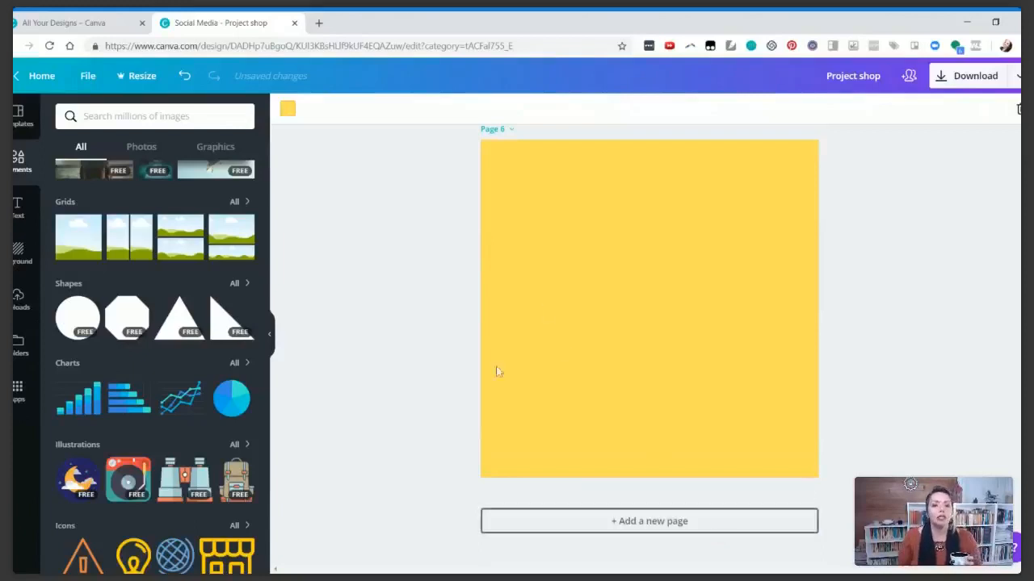
{"action": "scroll", "coordinate": [565, 346], "scroll_direction": "up", "scroll_amount": 3}
{"action": "scroll", "coordinate": [606, 397], "scroll_direction": "down", "scroll_amount": 2}
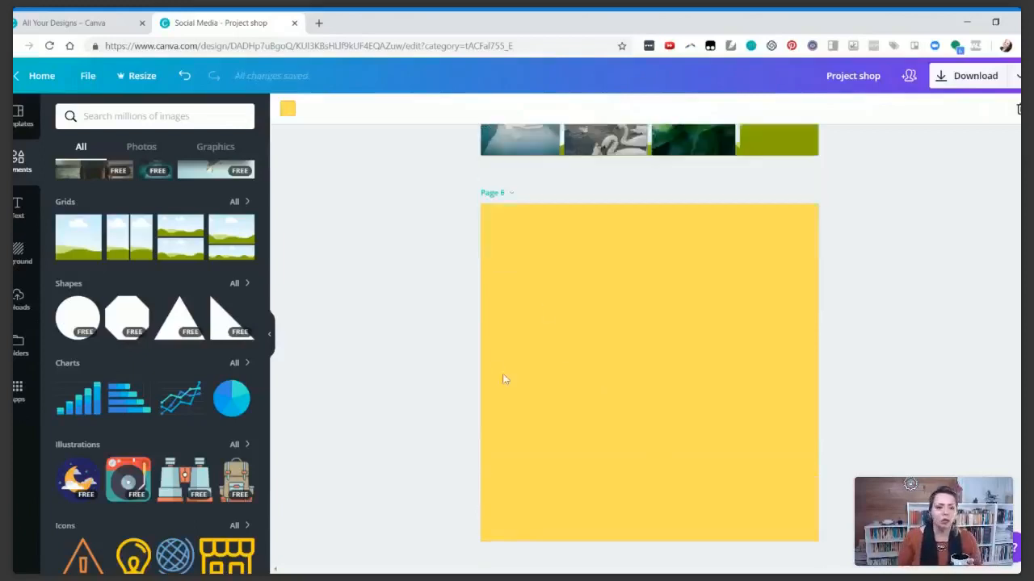
Place a white octagon on page 6 and enlarge it to nearly fill the page
{"action": "left_click_drag", "start_coordinate": [118, 323], "coordinate": [646, 372]}
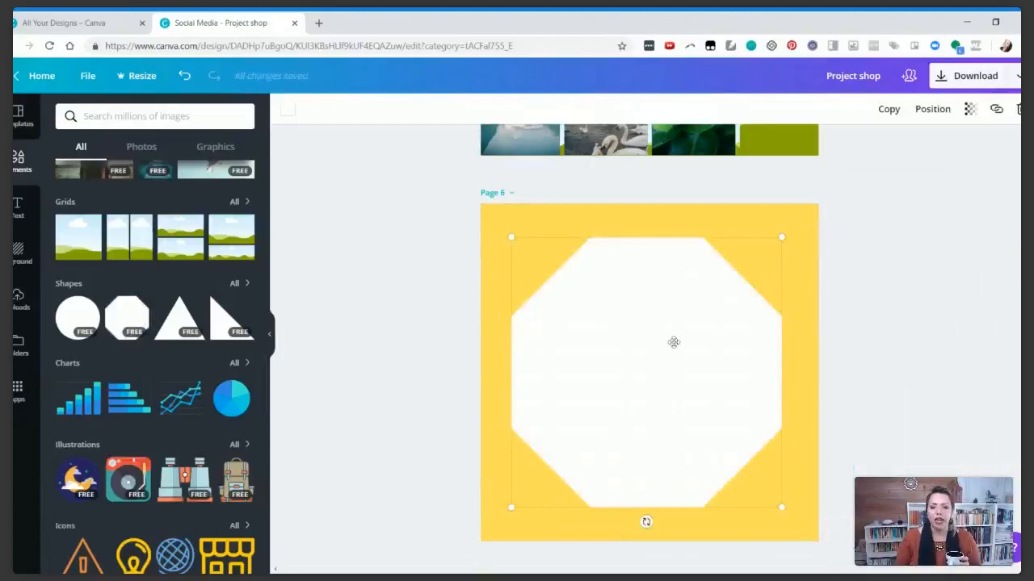
{"action": "left_click_drag", "start_coordinate": [513, 237], "coordinate": [490, 235]}
{"action": "left_click_drag", "start_coordinate": [783, 511], "coordinate": [826, 535]}
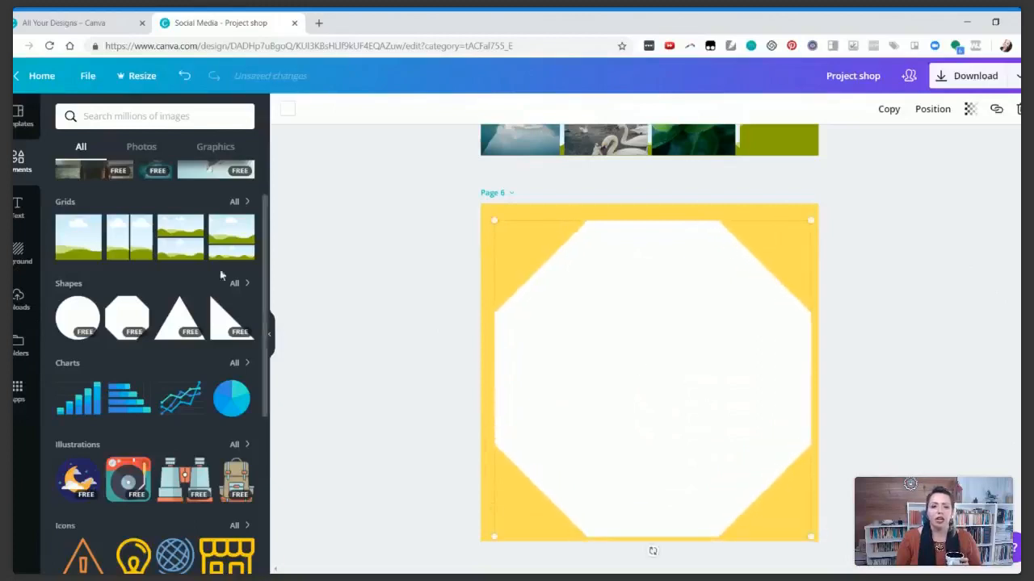
Add the "engaged!" text template to page 6 and position its text around the middle of the white octagon
{"action": "left_click", "coordinate": [17, 207]}
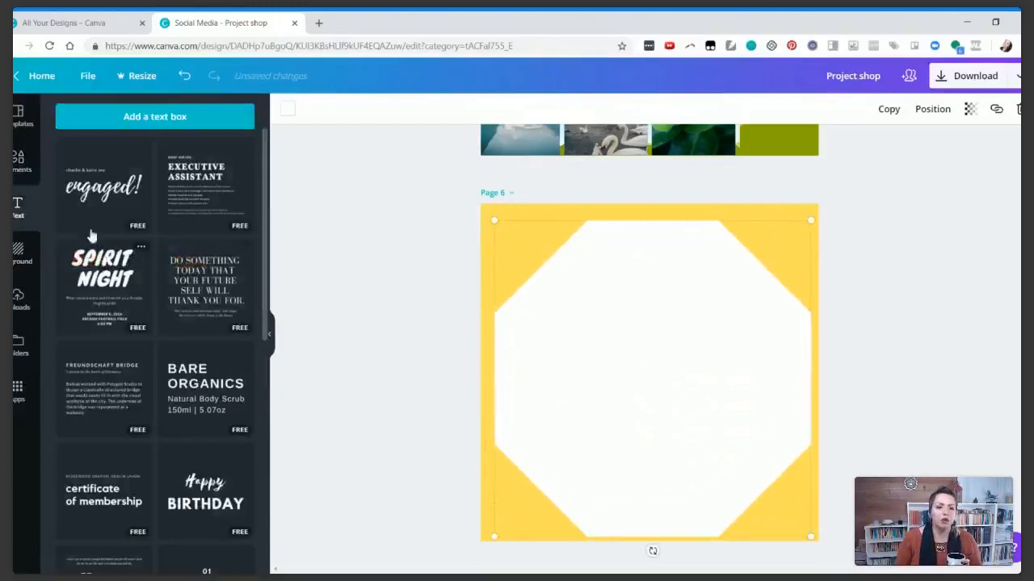
{"action": "left_click", "coordinate": [155, 224]}
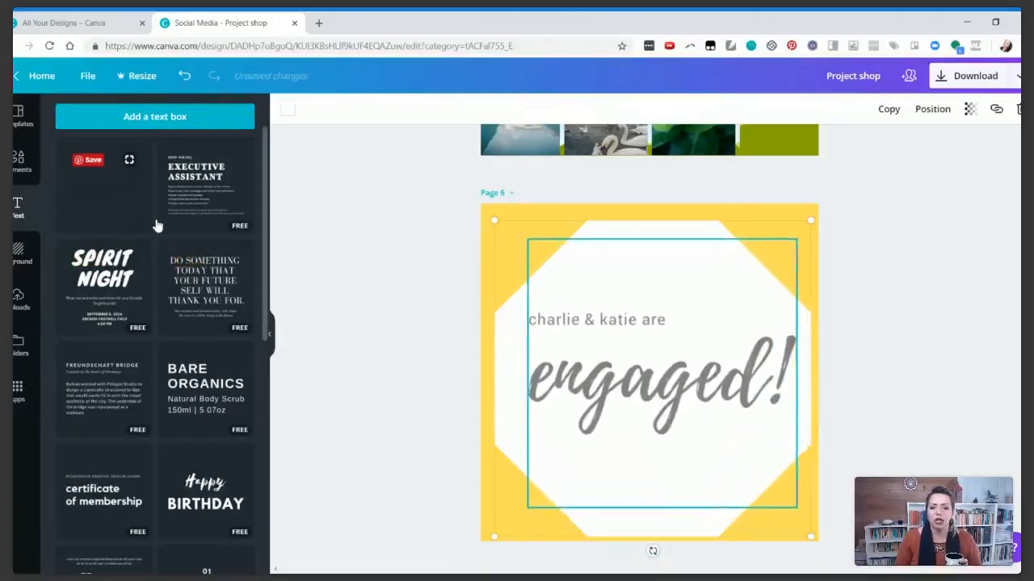
{"action": "left_click", "coordinate": [127, 204]}
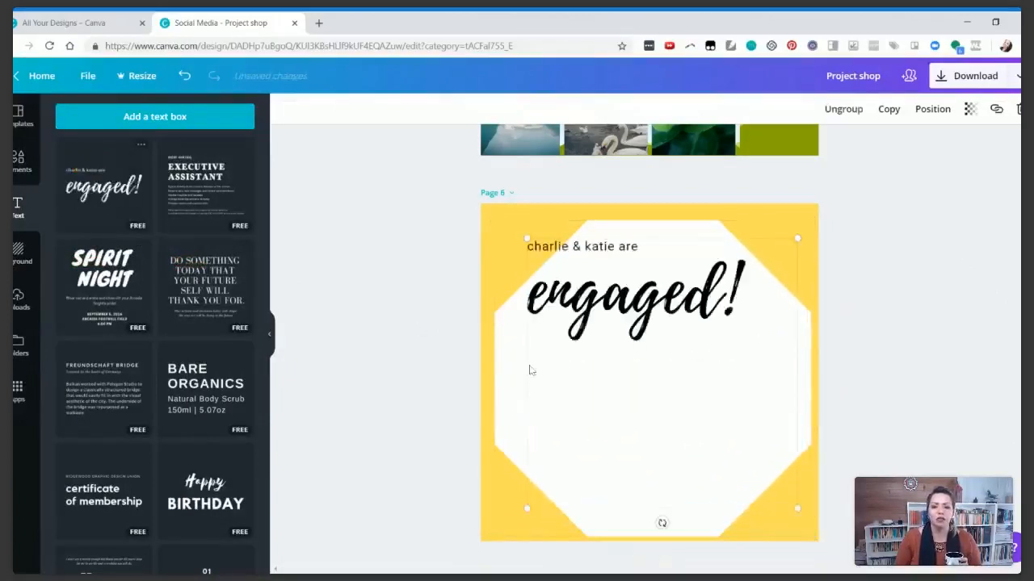
{"action": "left_click_drag", "start_coordinate": [672, 242], "coordinate": [704, 323]}
{"action": "left_click", "coordinate": [365, 385]}
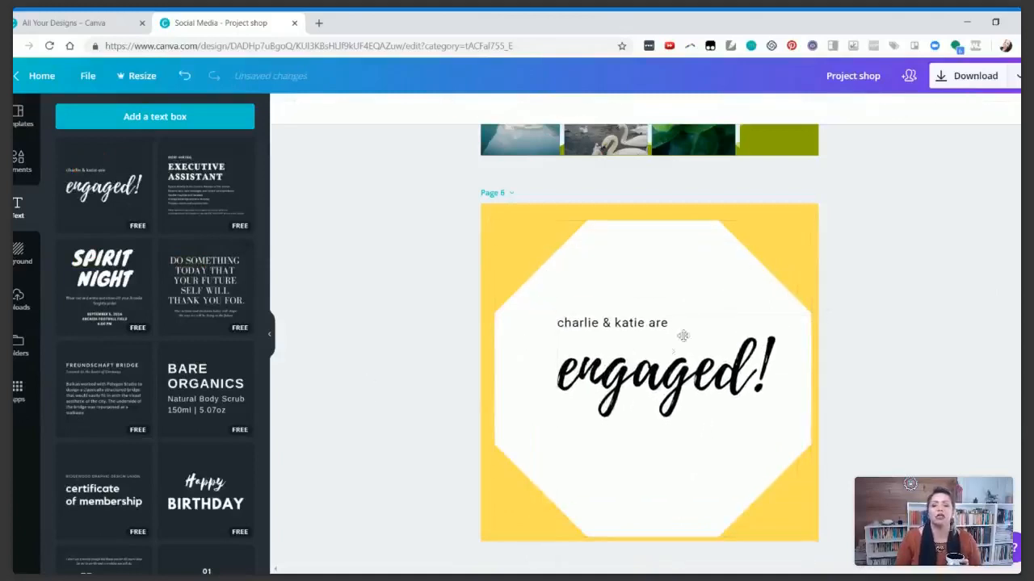
Add a new blank page after page 6 and place a white right triangle on it
{"action": "scroll", "coordinate": [633, 395], "scroll_direction": "down", "scroll_amount": 2}
{"action": "left_click", "coordinate": [676, 521]}
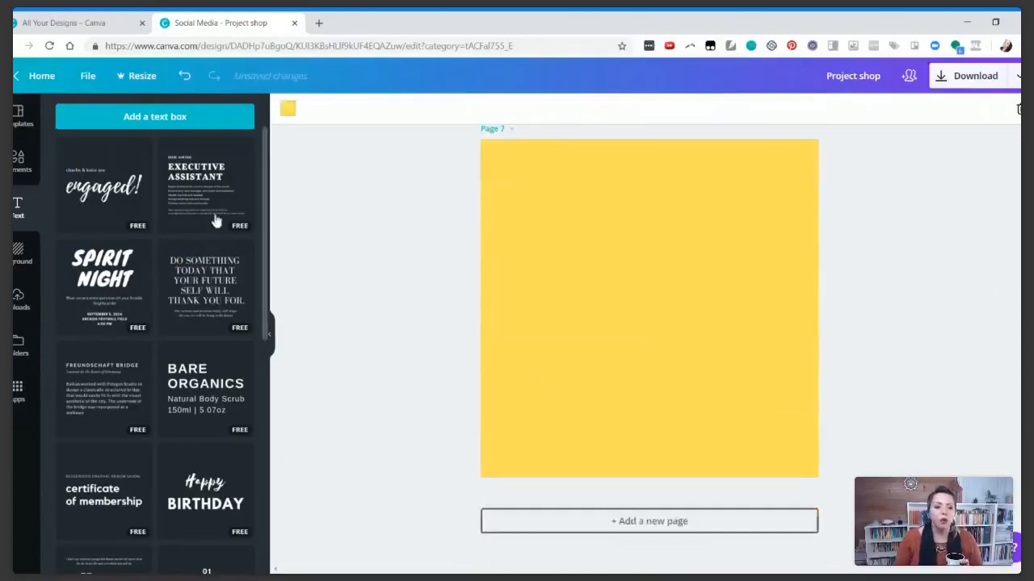
{"action": "left_click", "coordinate": [17, 160]}
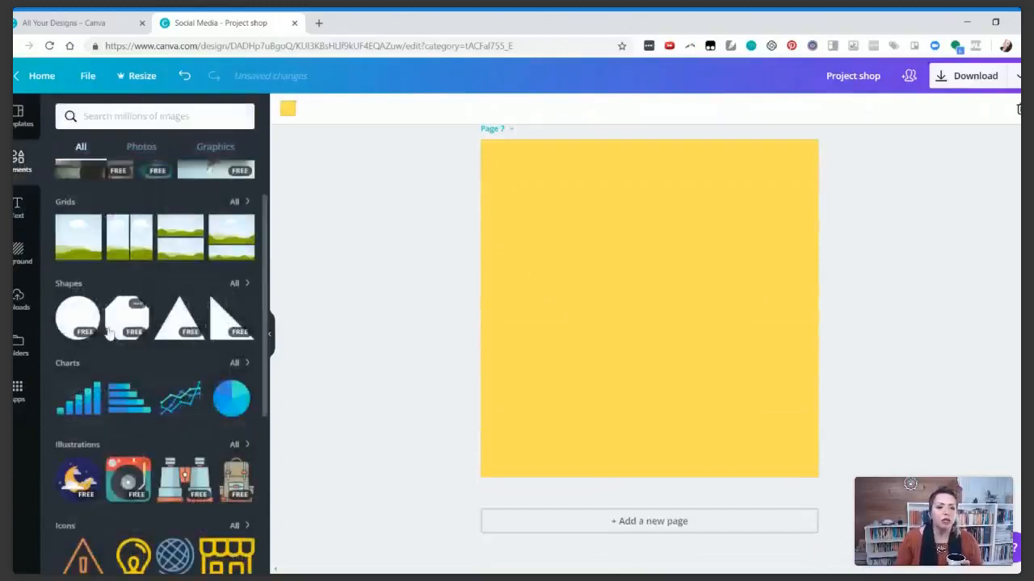
{"action": "left_click", "coordinate": [225, 329]}
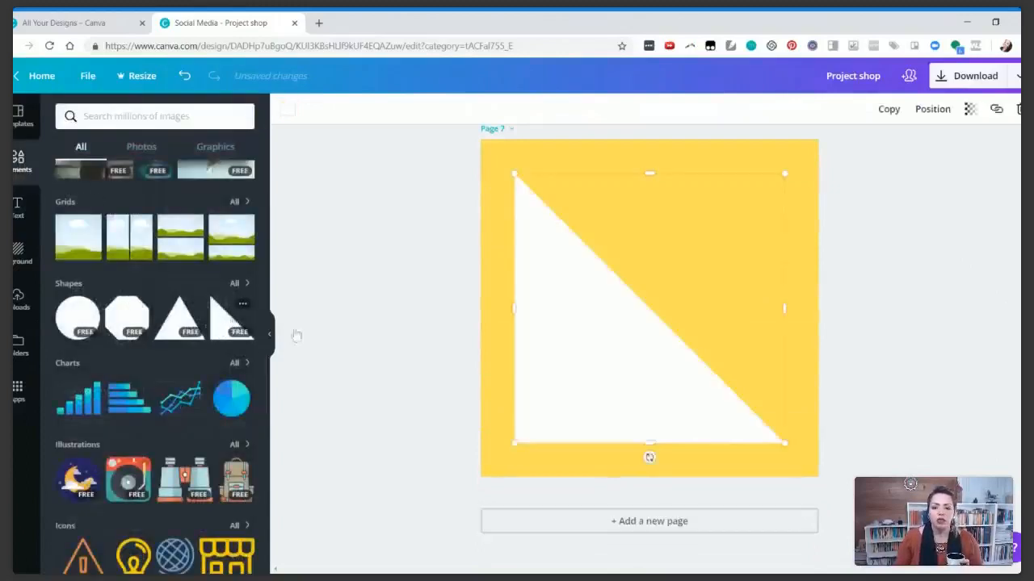
Reposition and enlarge the white right triangle on page 7 so that its diagonal runs nearly from corner to corner
{"action": "left_click_drag", "start_coordinate": [611, 364], "coordinate": [574, 423]}
{"action": "left_click", "coordinate": [434, 184]}
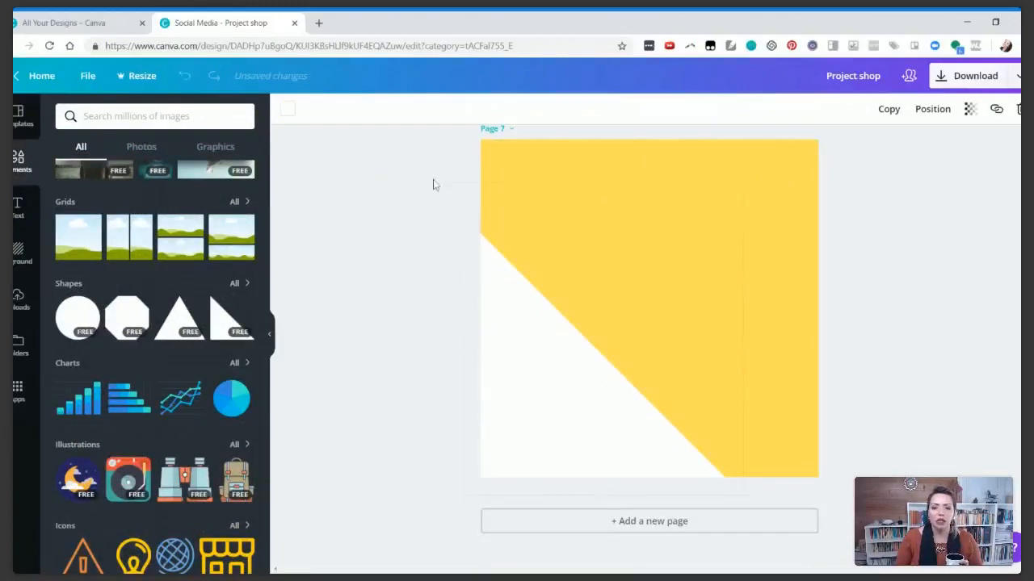
{"action": "left_click_drag", "start_coordinate": [561, 355], "coordinate": [596, 346]}
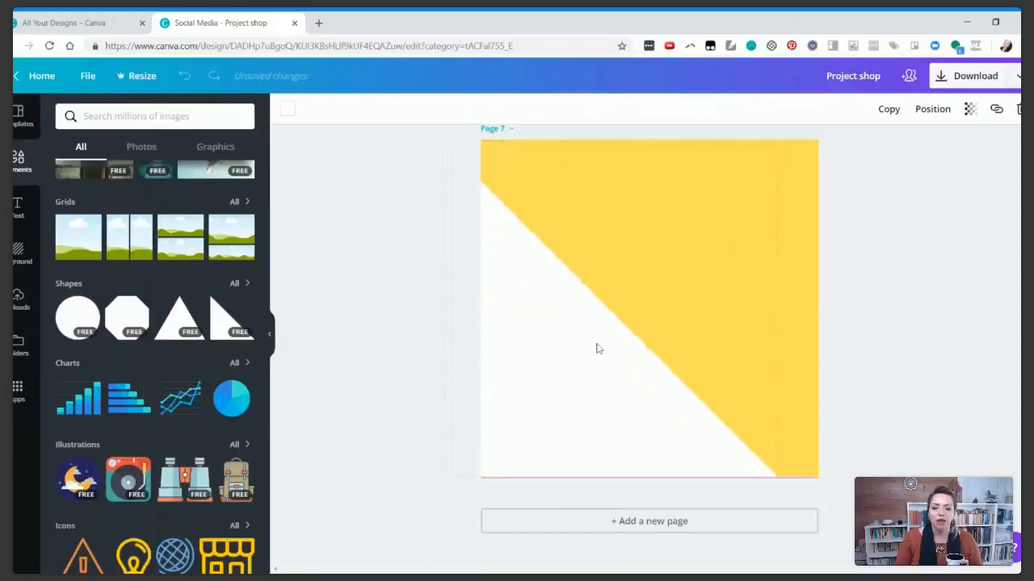
{"action": "left_click", "coordinate": [359, 394]}
{"action": "left_click_drag", "start_coordinate": [629, 417], "coordinate": [643, 433]}
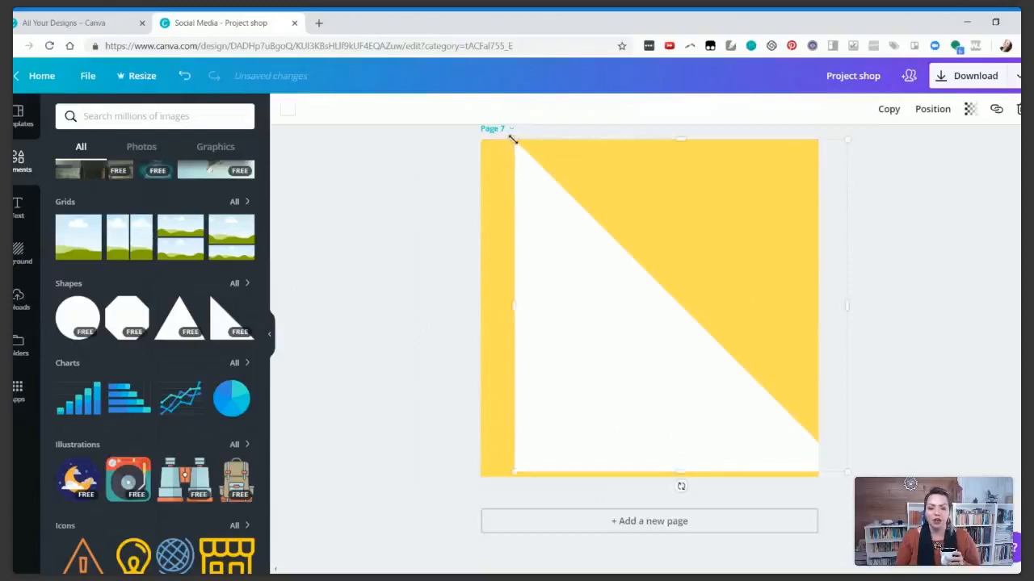
{"action": "left_click_drag", "start_coordinate": [564, 281], "coordinate": [546, 289]}
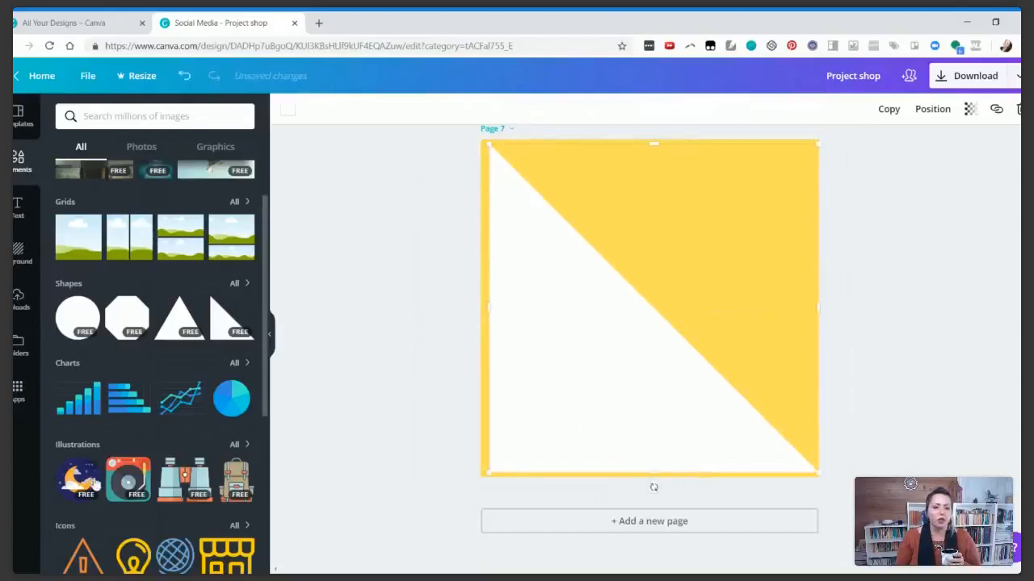
Add the "Happy BIRTHDAY" text template to page 7 and position it near the middle, across the triangle's diagonal
{"action": "left_click", "coordinate": [18, 207]}
{"action": "left_click_drag", "start_coordinate": [203, 482], "coordinate": [558, 186]}
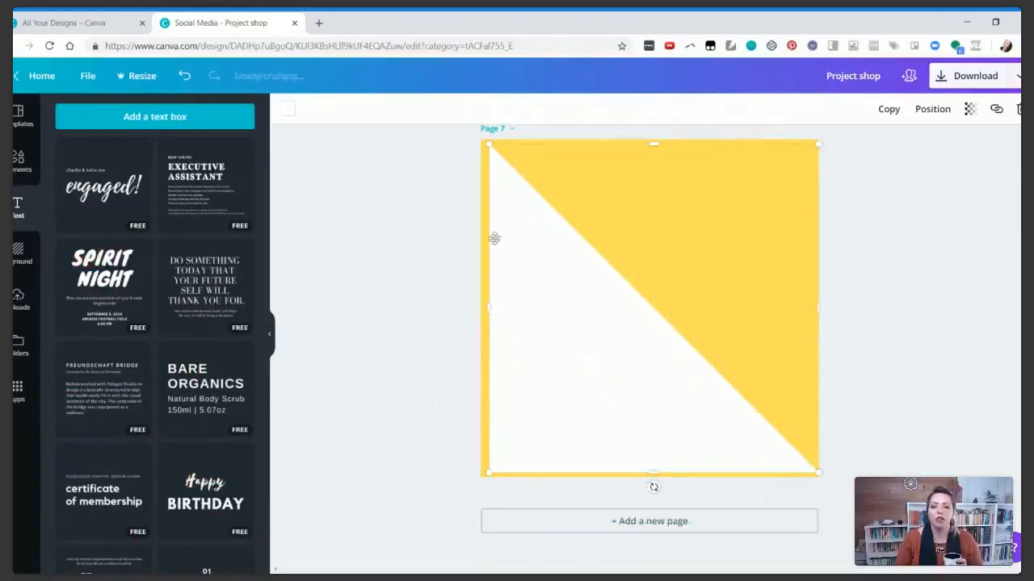
{"action": "left_click_drag", "start_coordinate": [627, 229], "coordinate": [623, 315]}
{"action": "left_click", "coordinate": [318, 356]}
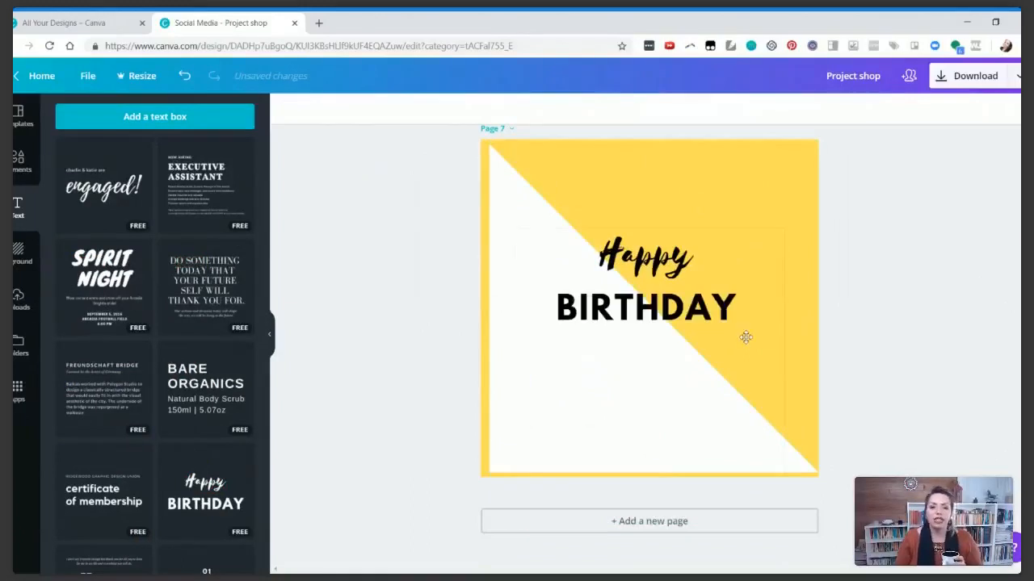
Add a new blank page after page 7 and place the white-bordered grey square from the full shapes collection on it
{"action": "left_click", "coordinate": [21, 164]}
{"action": "left_click", "coordinate": [237, 284]}
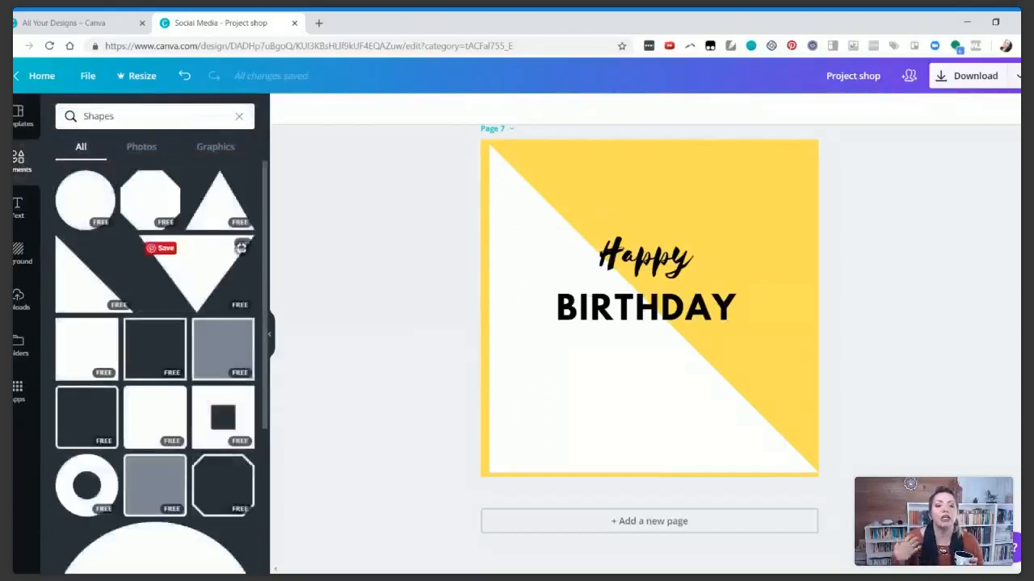
{"action": "left_click", "coordinate": [651, 520]}
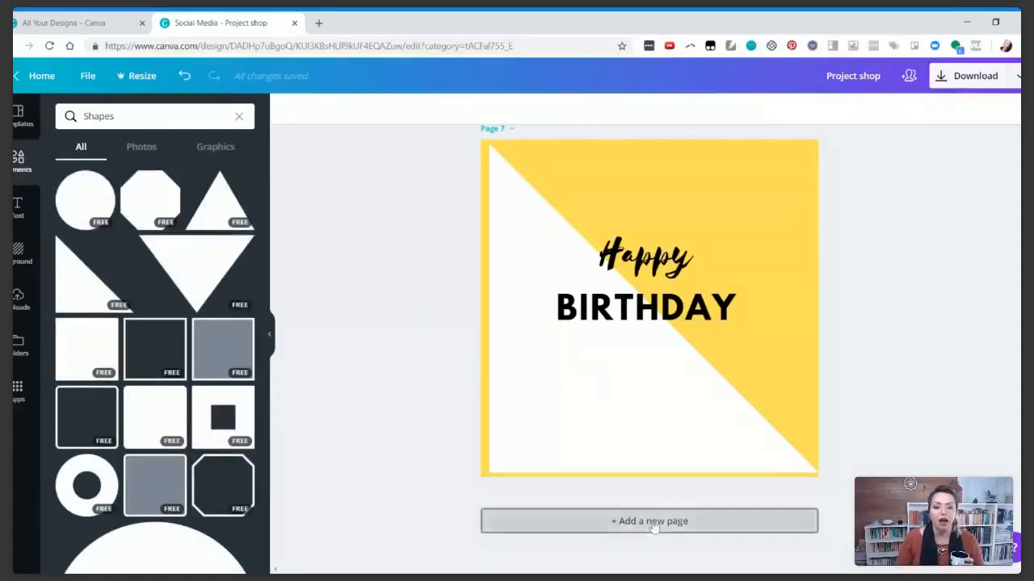
{"action": "left_click", "coordinate": [227, 350]}
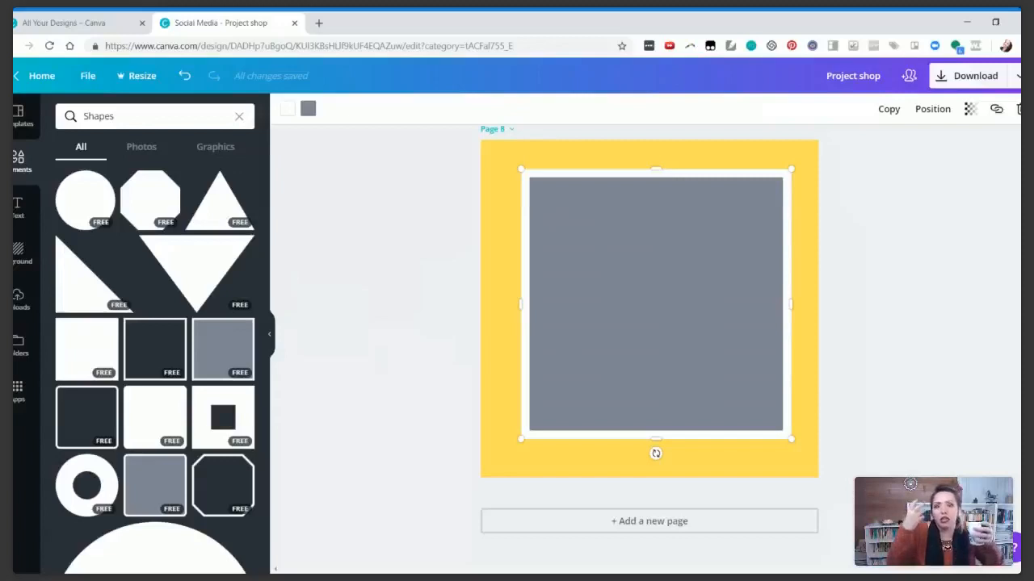
{"action": "left_click_drag", "start_coordinate": [682, 275], "coordinate": [664, 276]}
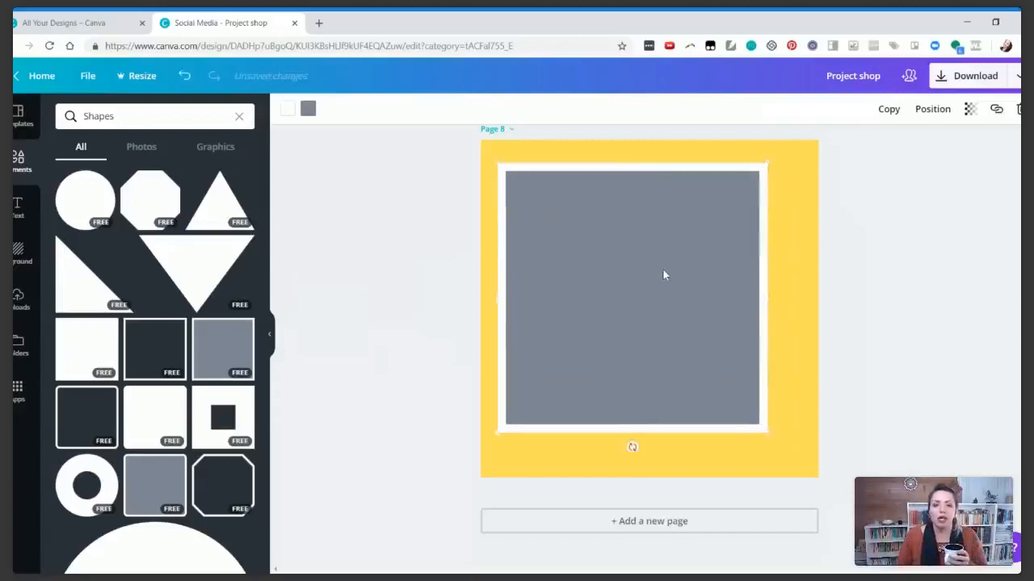
Recolor the square's grey fill on page 8 to royal blue and center the square horizontally on the page
{"action": "left_click", "coordinate": [308, 109]}
{"action": "left_click", "coordinate": [432, 295]}
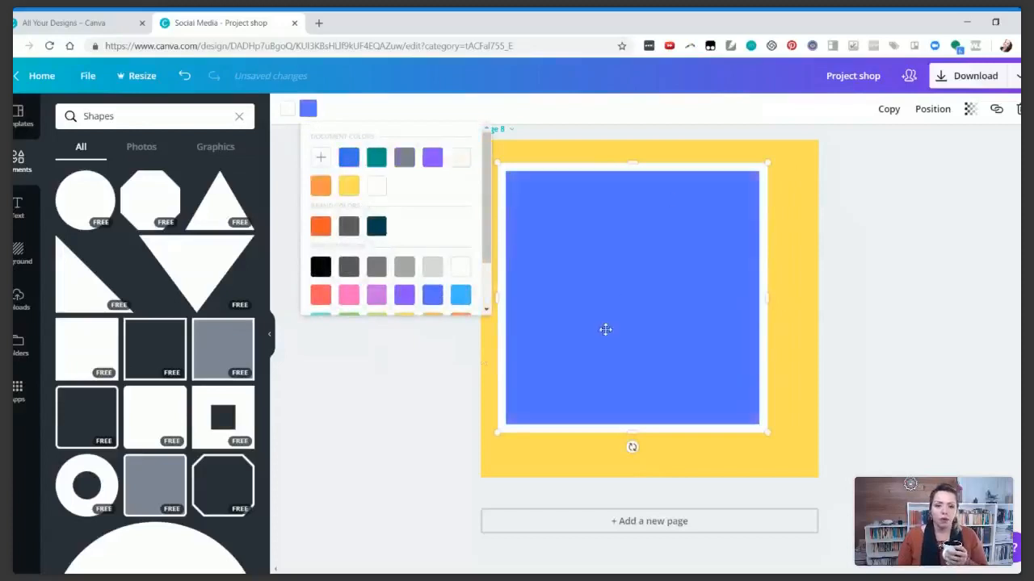
{"action": "left_click_drag", "start_coordinate": [606, 330], "coordinate": [627, 334]}
Add the "Happy BIRTHDAY" text template to page 8 and position its text in the upper half of the blue square
{"action": "left_click", "coordinate": [18, 208]}
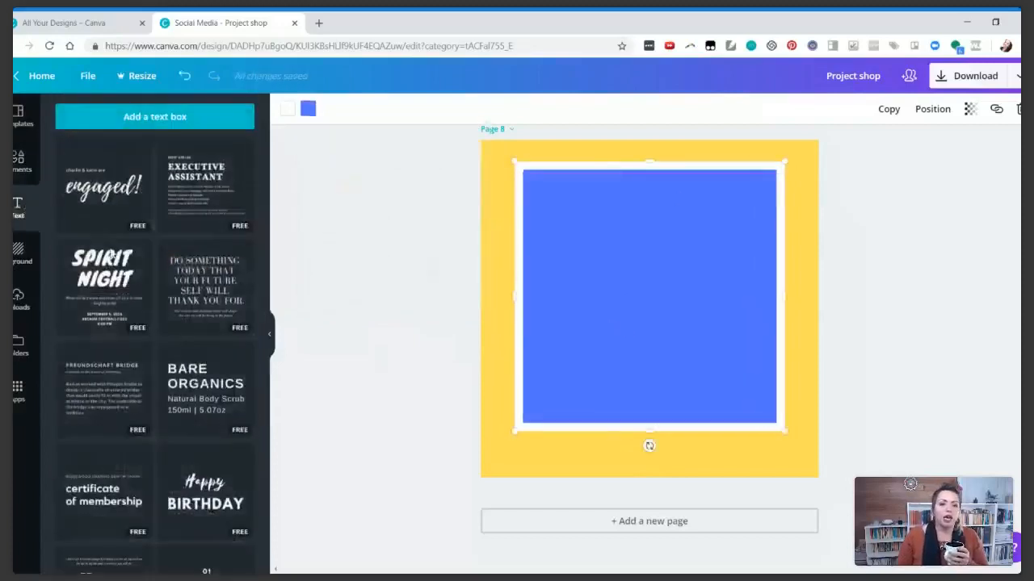
{"action": "left_click", "coordinate": [193, 505]}
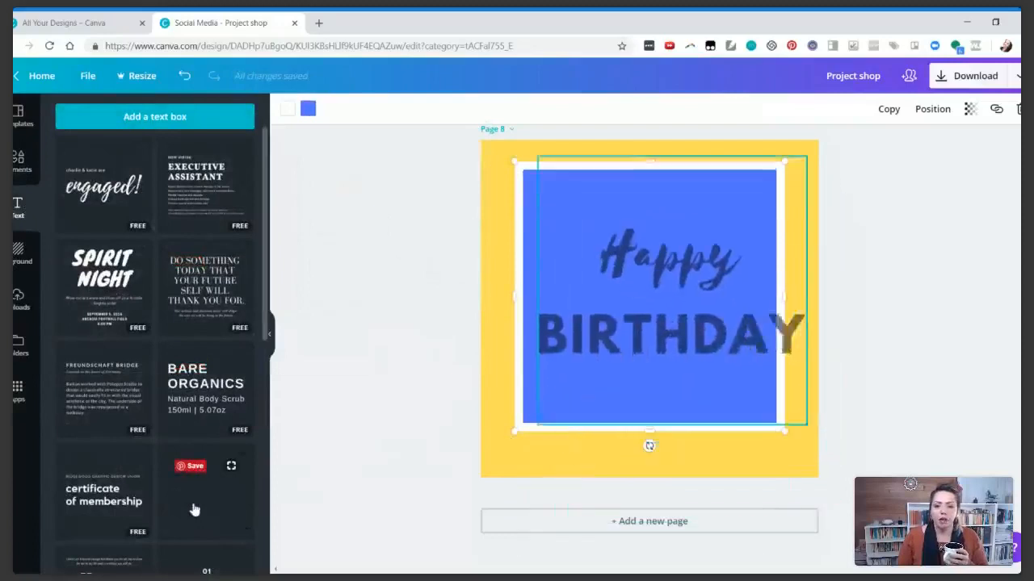
{"action": "left_click_drag", "start_coordinate": [641, 222], "coordinate": [644, 287]}
{"action": "left_click", "coordinate": [937, 307]}
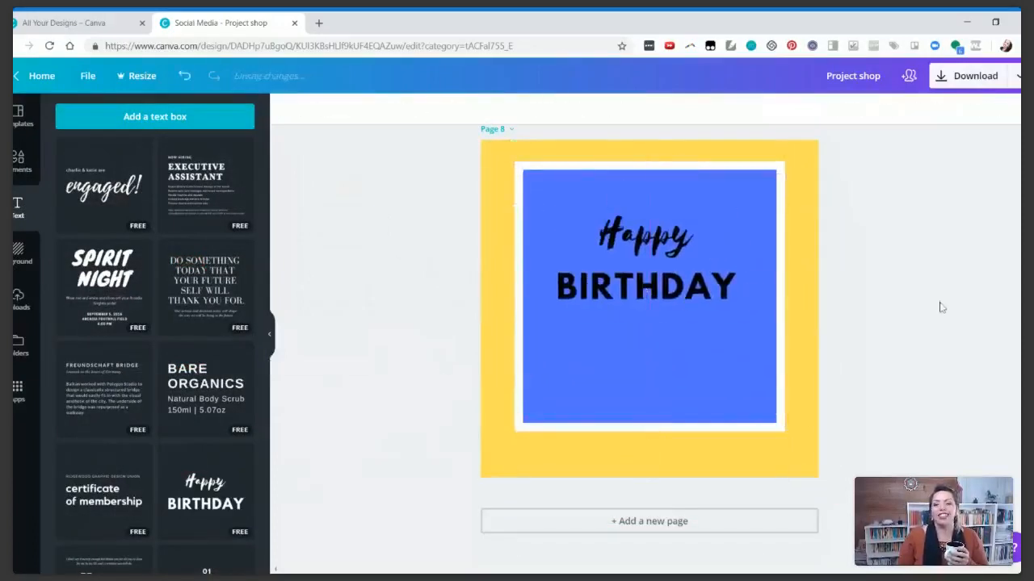
Return to the element categories, add a new blank page after page 8 and insert the blue stacked bar chart
{"action": "left_click", "coordinate": [18, 159]}
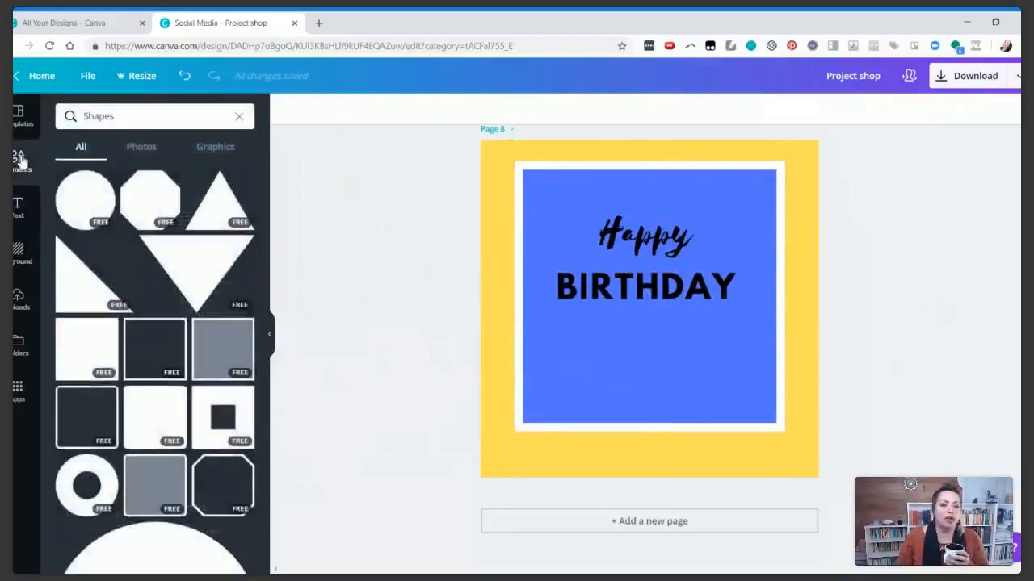
{"action": "left_click", "coordinate": [239, 118]}
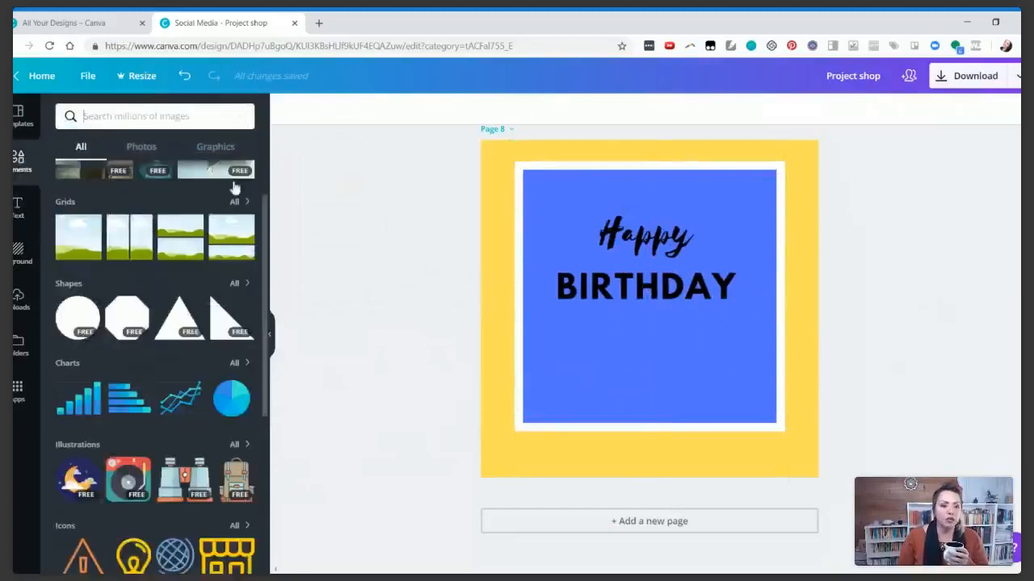
{"action": "scroll", "coordinate": [144, 357], "scroll_direction": "down", "scroll_amount": 1}
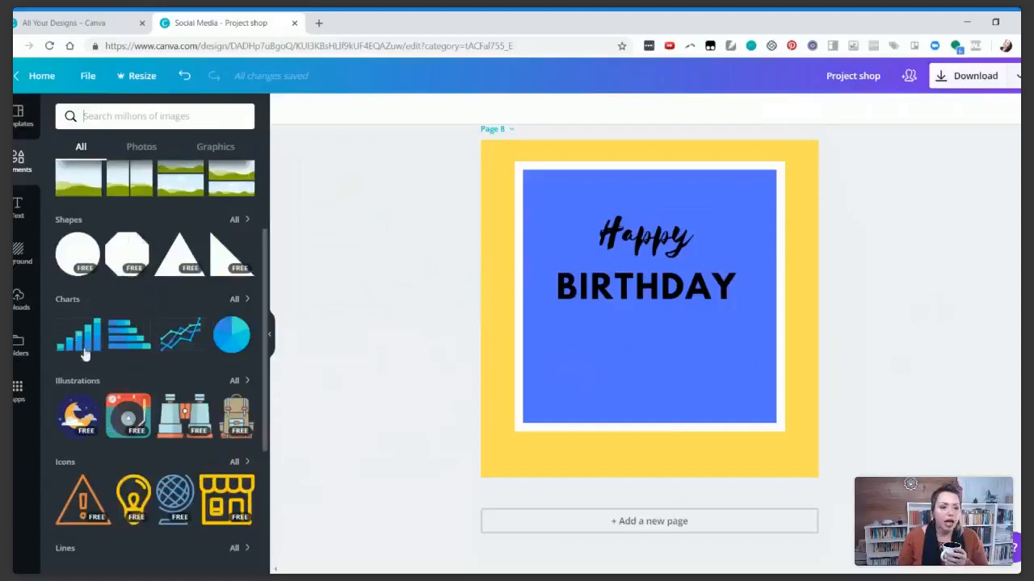
{"action": "left_click", "coordinate": [565, 523]}
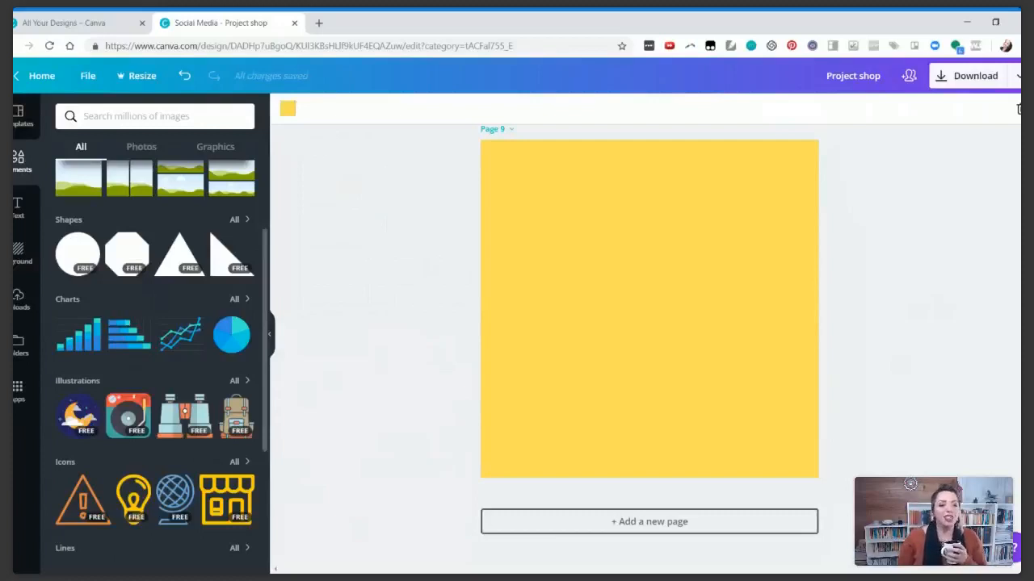
{"action": "left_click", "coordinate": [91, 344]}
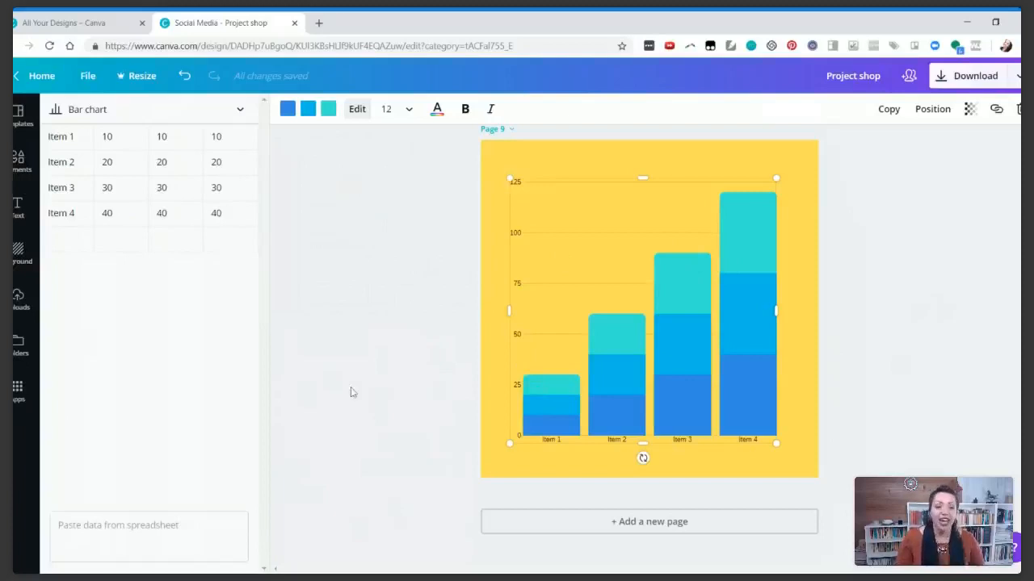
Rename the bar chart's first three items "people that love canva", "people that would rather cry" and "on and on"
{"action": "left_click", "coordinate": [60, 137]}
{"action": "type", "text": "people that love canva"}
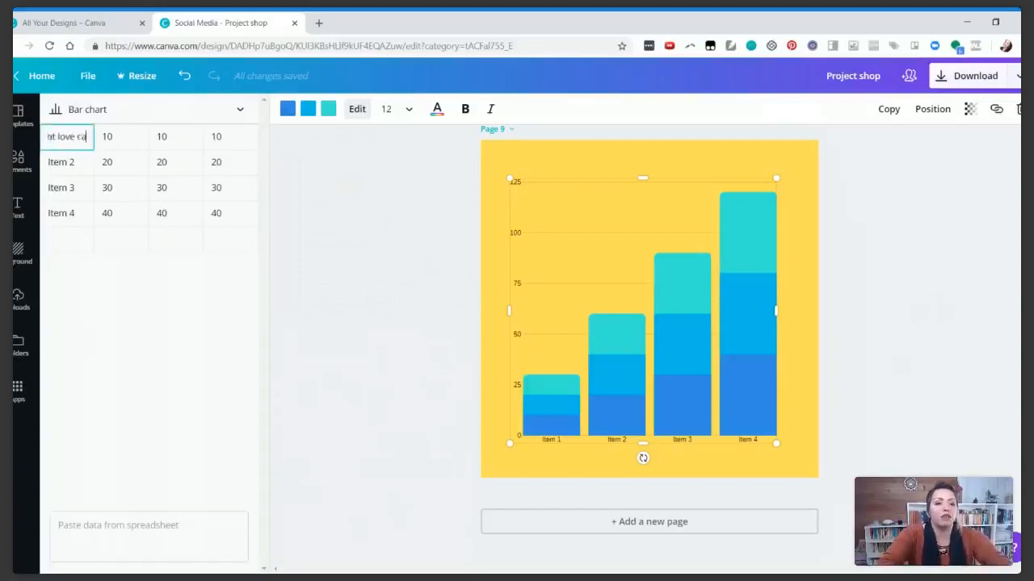
{"action": "key", "text": "Return"}
{"action": "type", "text": "p"}
{"action": "type", "text": "people who would rathe"}
{"action": "type", "text": "r try"}
{"action": "key", "text": "Tab"}
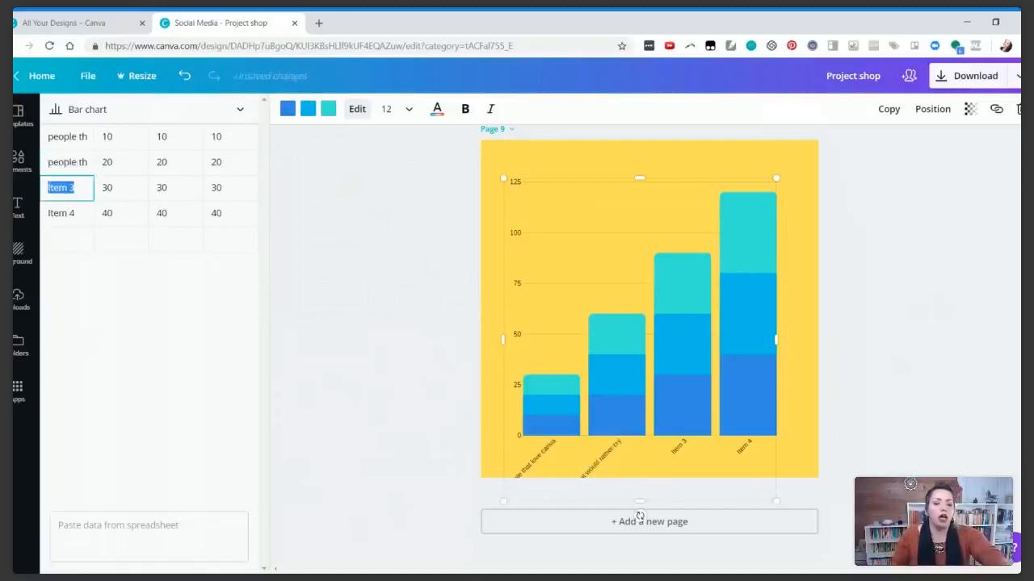
{"action": "type", "text": "people and one"}
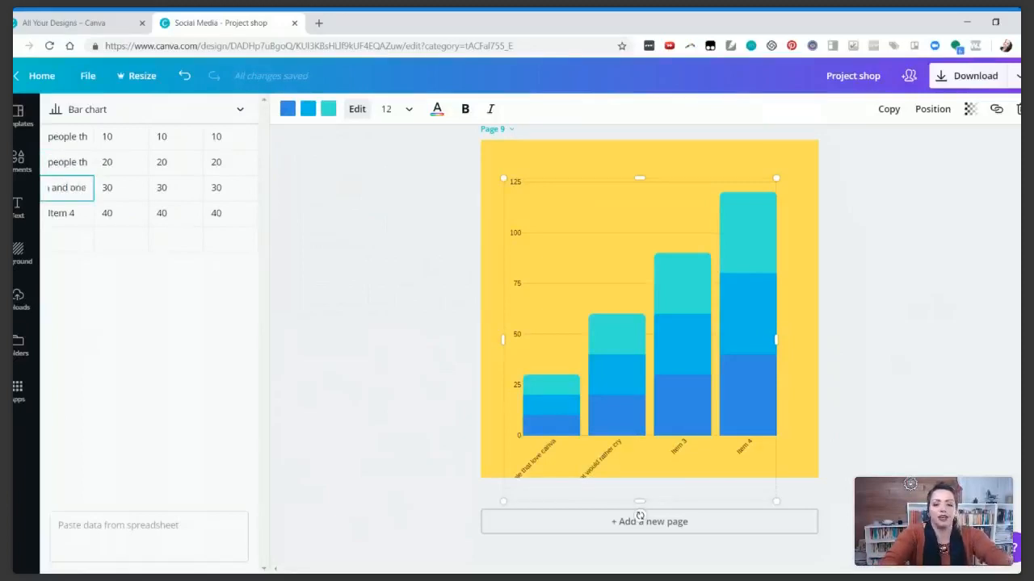
{"action": "key", "text": "Tab"}
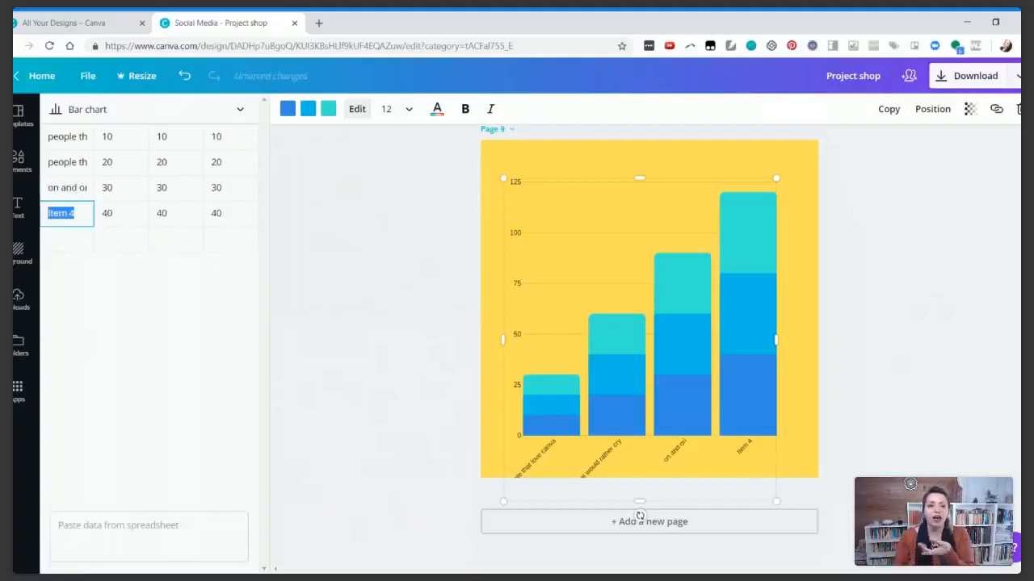
Clear the Item 4 label and its three values of 40 from the bar chart's data table
{"action": "key", "text": "BackSpace"}
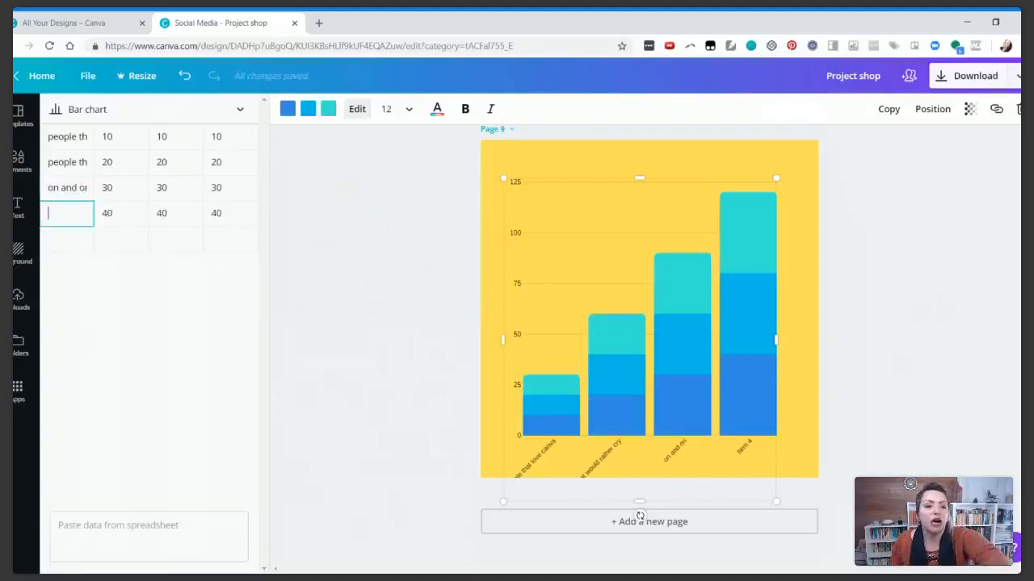
{"action": "key", "text": "Tab"}
{"action": "key", "text": "BackSpace"}
{"action": "key", "text": "Tab"}
{"action": "key", "text": "BackSpace"}
{"action": "key", "text": "Tab"}
{"action": "key", "text": "BackSpace"}
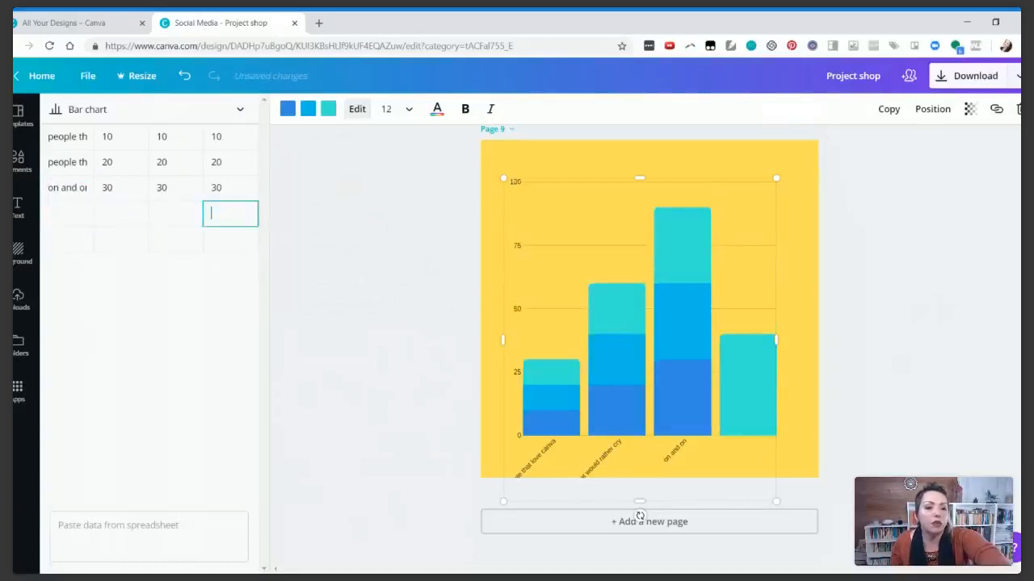
{"action": "left_click", "coordinate": [225, 299]}
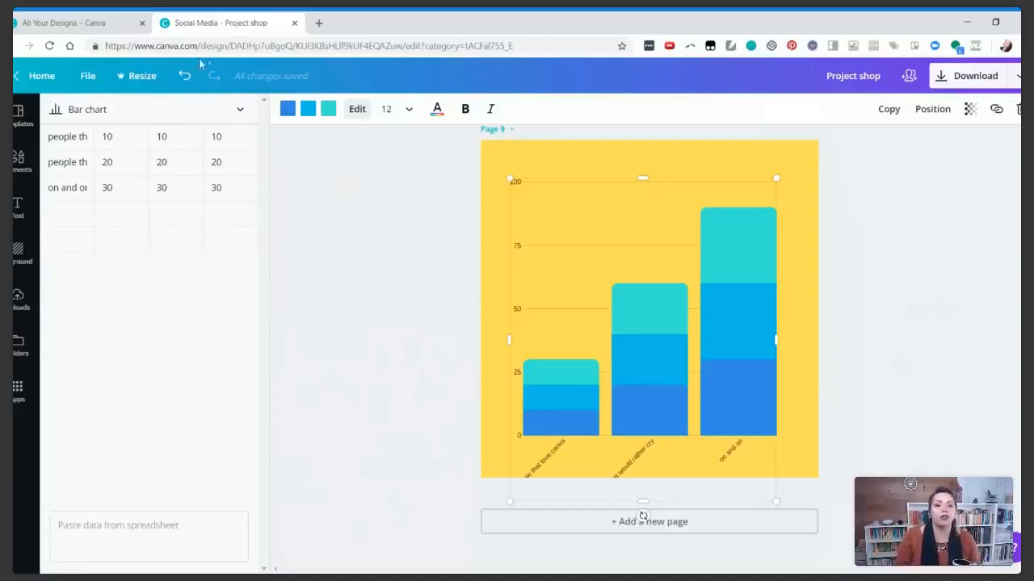
Undo the removal of the fourth bar's three values in the bar chart on page 9
{"action": "left_click", "coordinate": [186, 76]}
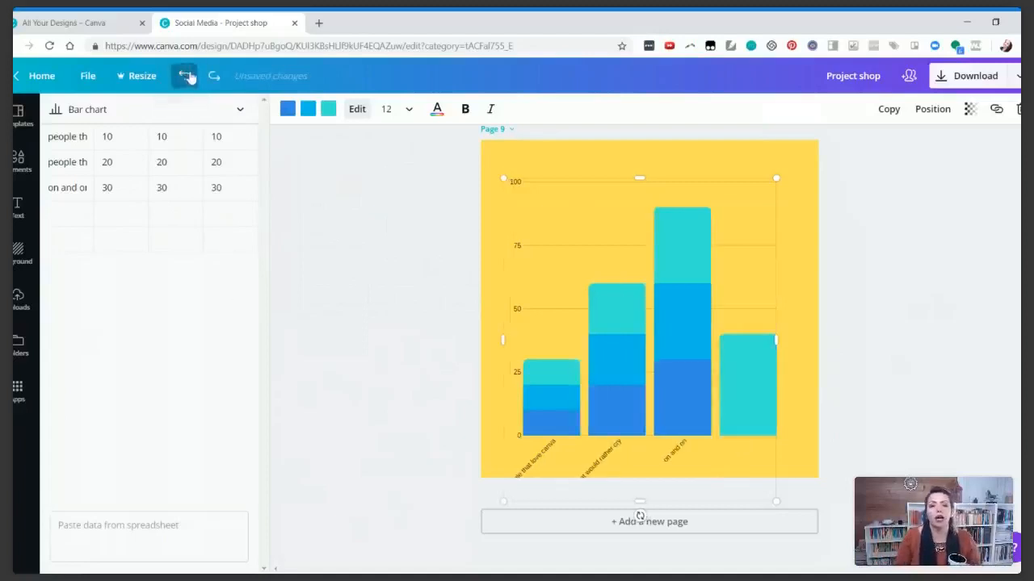
{"action": "left_click", "coordinate": [188, 76]}
{"action": "left_click", "coordinate": [188, 75]}
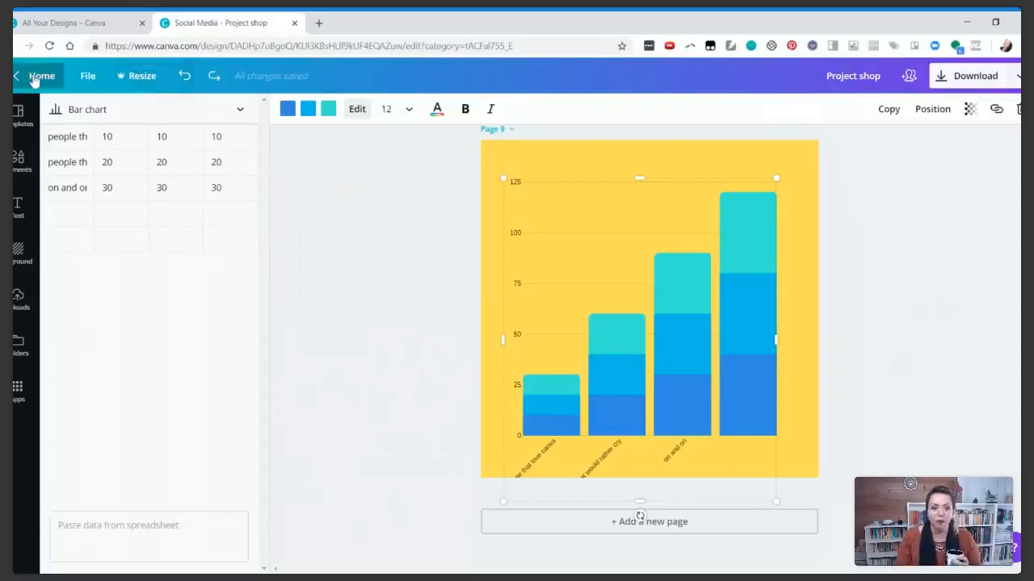
Add a new blank page after page 9 and insert the blue pie chart from the full chart collection
{"action": "left_click", "coordinate": [240, 110]}
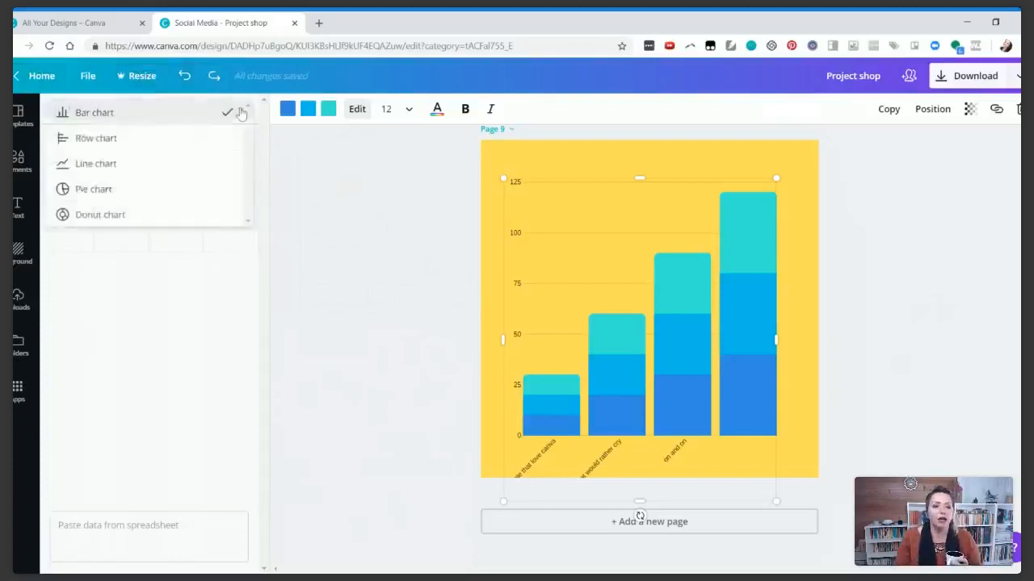
{"action": "left_click", "coordinate": [591, 533]}
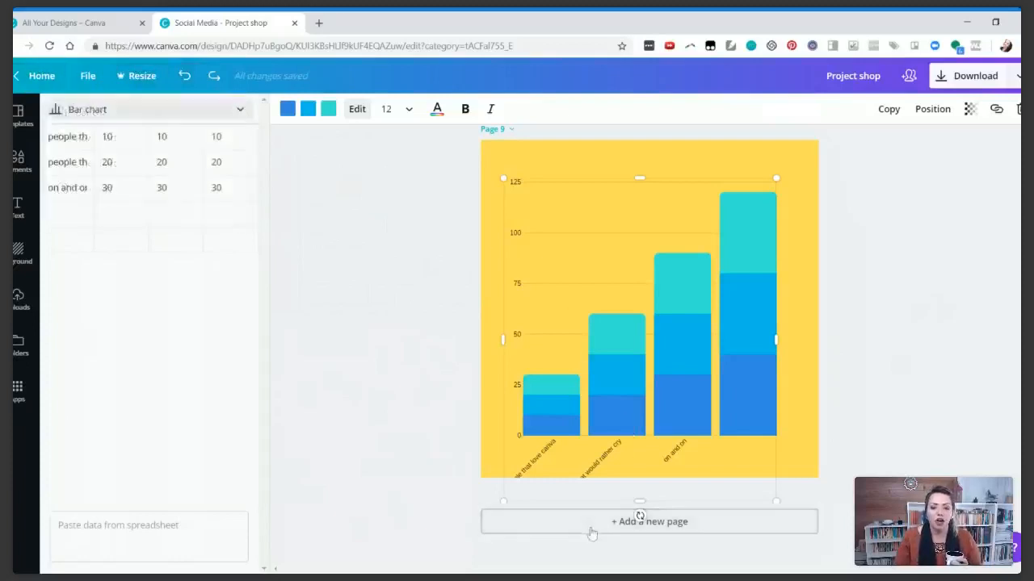
{"action": "left_click", "coordinate": [566, 523]}
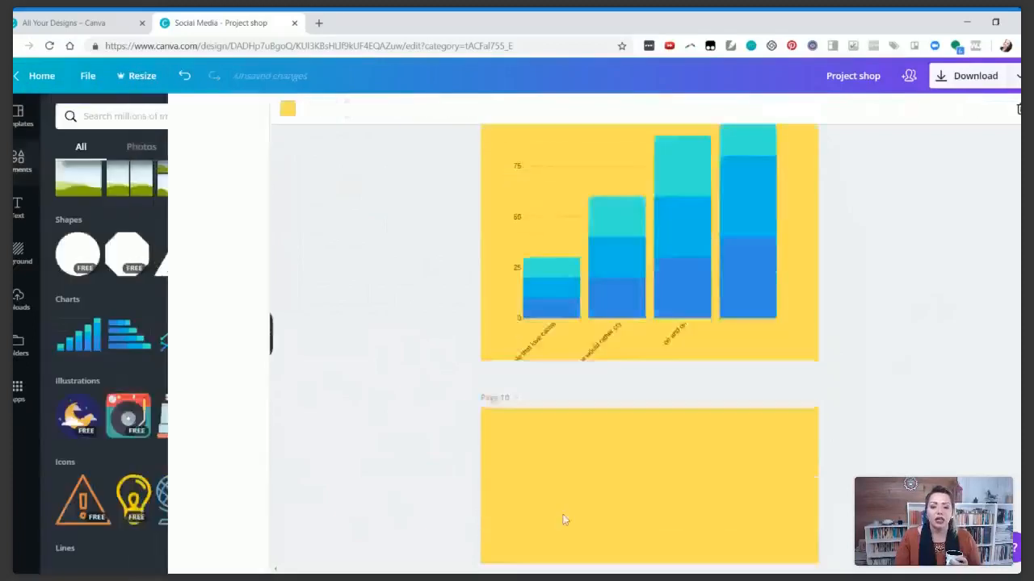
{"action": "left_click", "coordinate": [234, 303]}
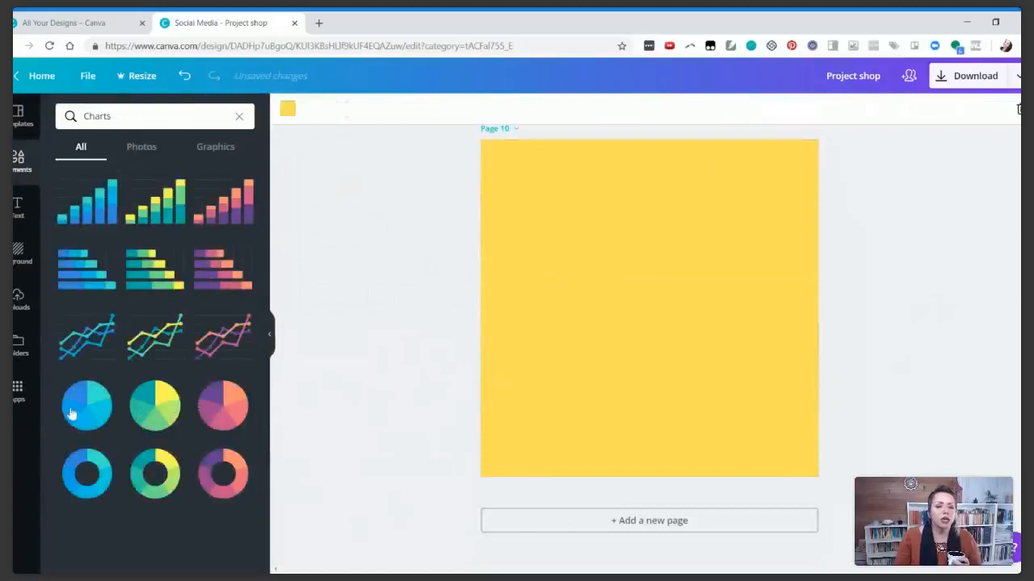
{"action": "left_click", "coordinate": [71, 414]}
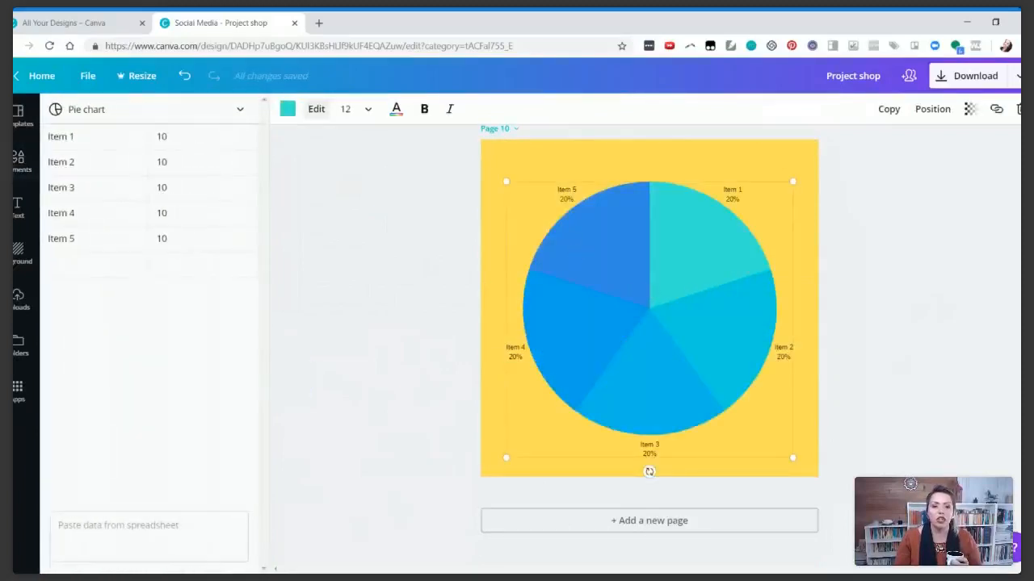
Try different base colors for the pie chart on page 10 and set it to the default royal blue
{"action": "left_click", "coordinate": [288, 109]}
{"action": "left_click", "coordinate": [385, 159]}
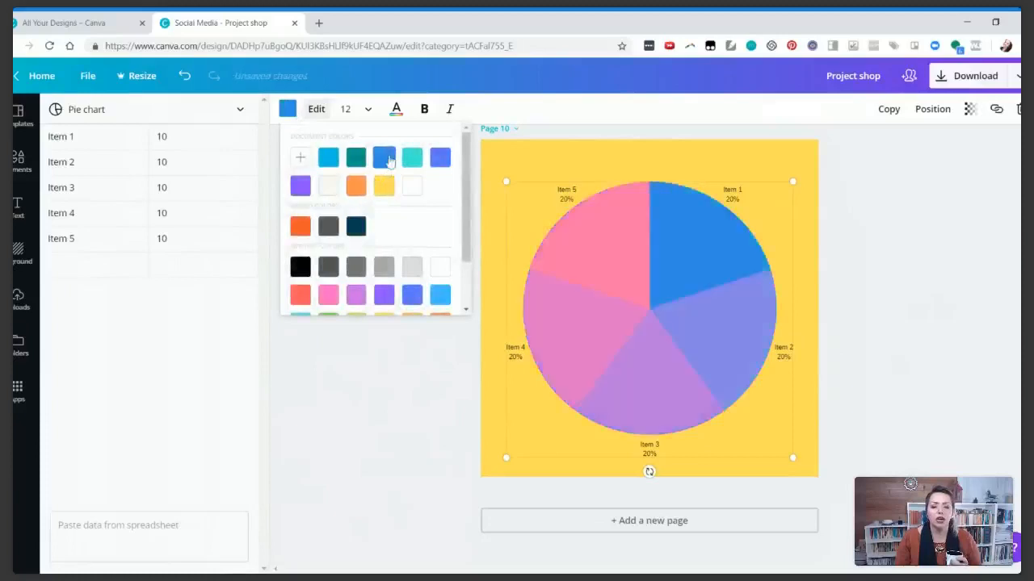
{"action": "left_click", "coordinate": [329, 295]}
{"action": "left_click", "coordinate": [411, 296]}
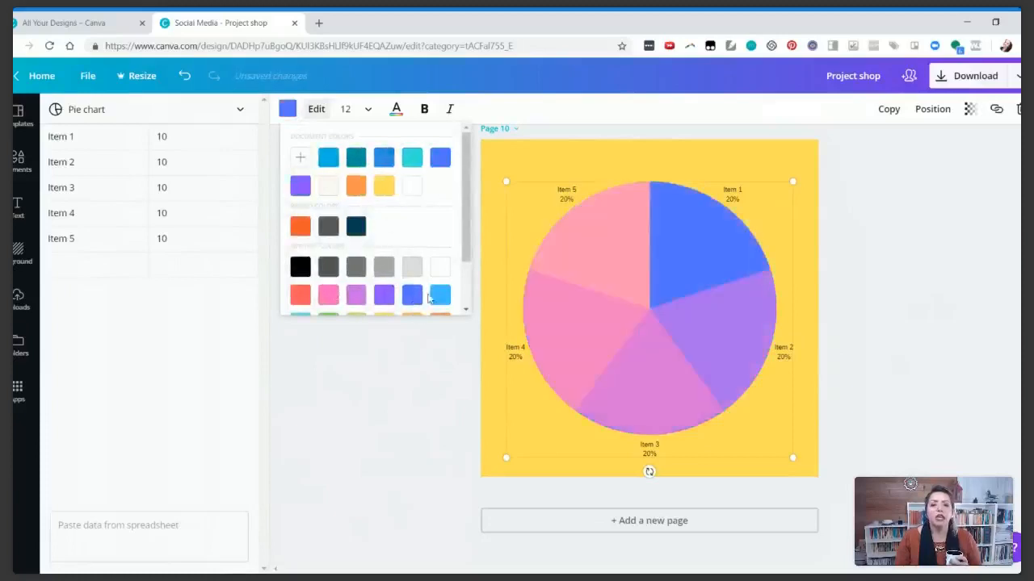
Set the pie chart's base color to light blue and replace the matching turquoise with it throughout the whole design
{"action": "left_click", "coordinate": [331, 159]}
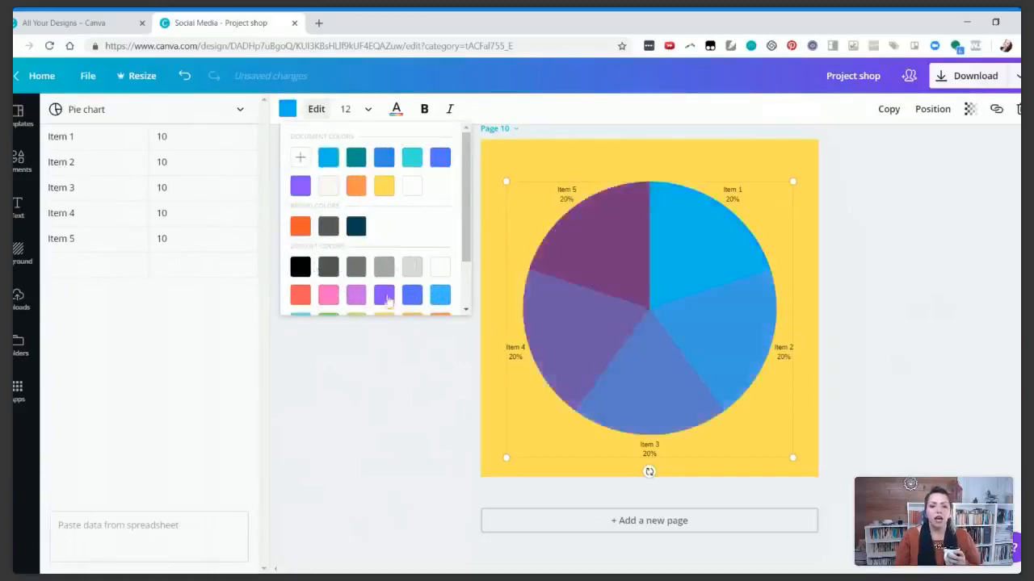
{"action": "scroll", "coordinate": [408, 246], "scroll_direction": "down", "scroll_amount": 2}
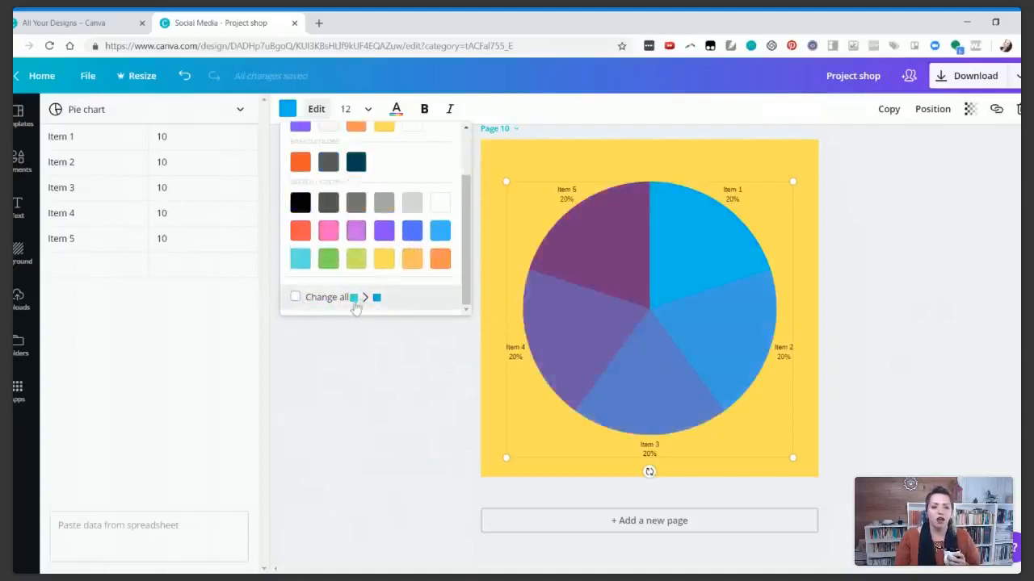
{"action": "scroll", "coordinate": [380, 303], "scroll_direction": "up", "scroll_amount": 3}
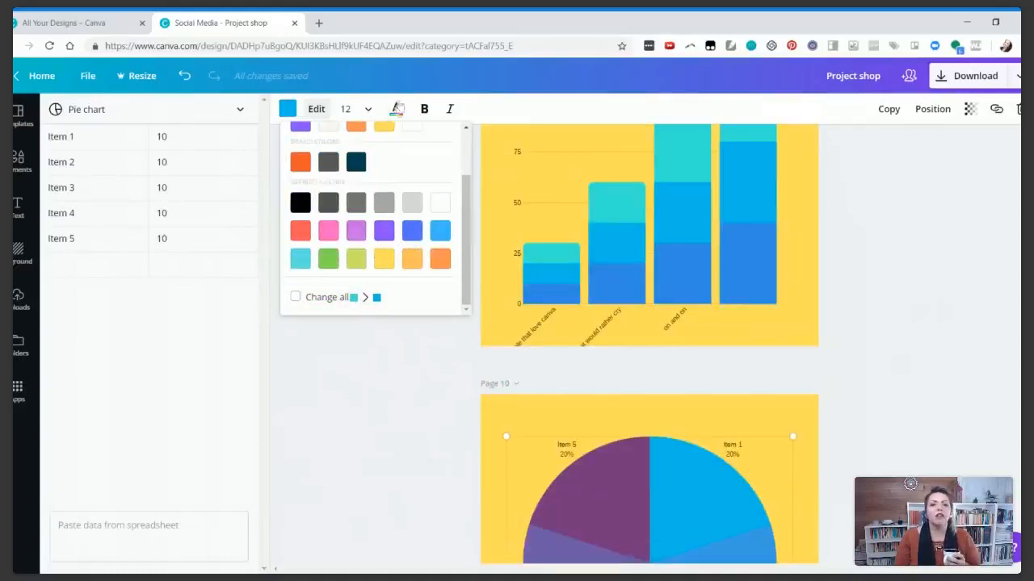
{"action": "scroll", "coordinate": [514, 372], "scroll_direction": "down", "scroll_amount": 1}
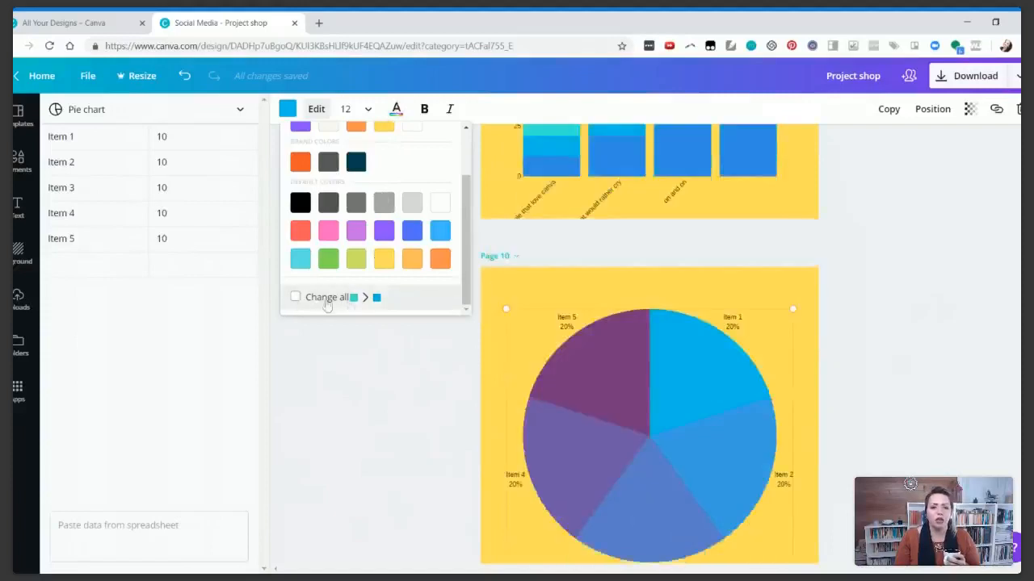
{"action": "left_click", "coordinate": [295, 297]}
{"action": "left_click", "coordinate": [415, 317]}
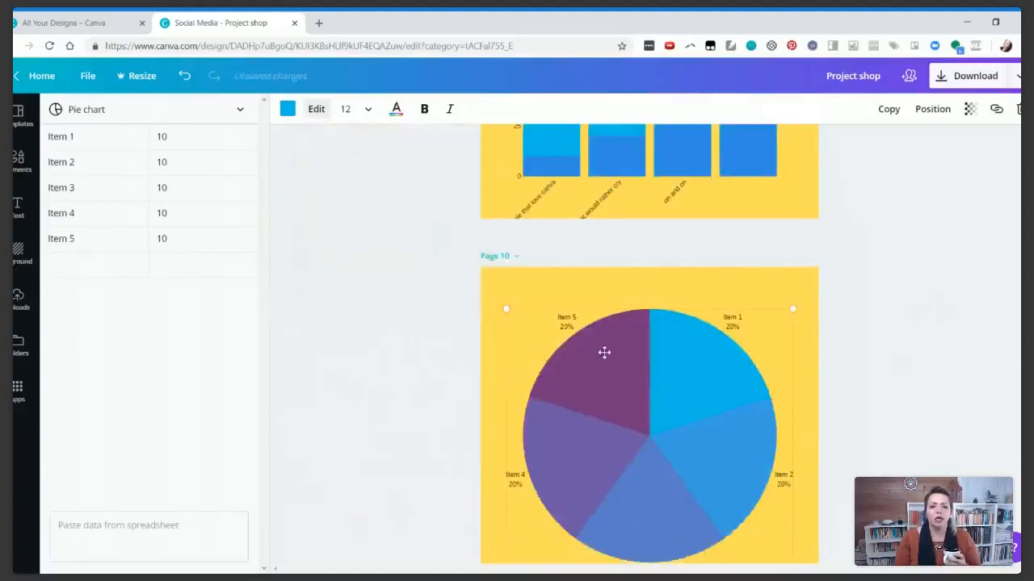
Format the pie chart's labels in light blue at size 21 with bold and italic
{"action": "left_click", "coordinate": [395, 108]}
{"action": "left_click", "coordinate": [436, 165]}
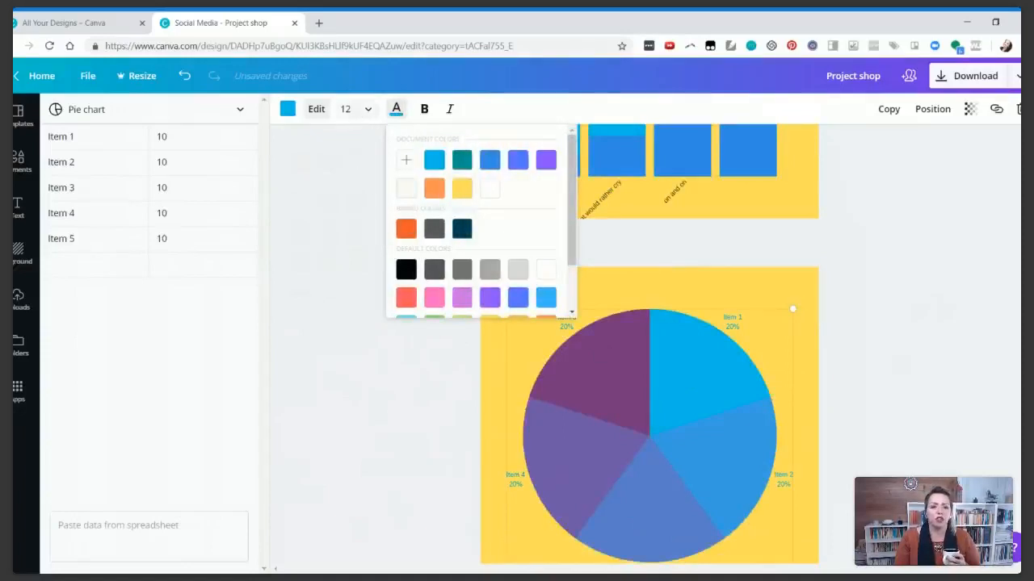
{"action": "left_click", "coordinate": [359, 110]}
{"action": "left_click", "coordinate": [363, 323]}
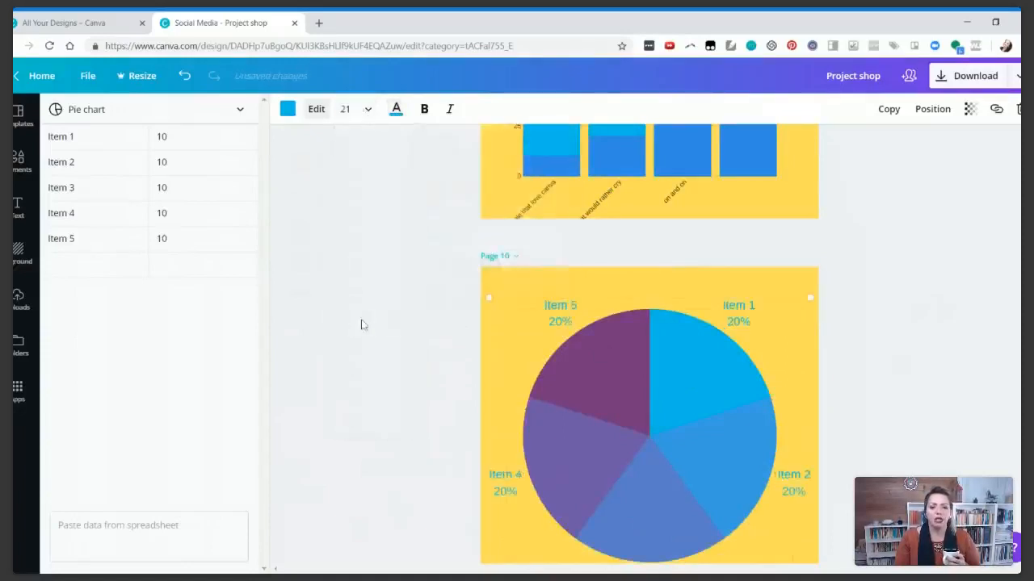
{"action": "left_click", "coordinate": [424, 108]}
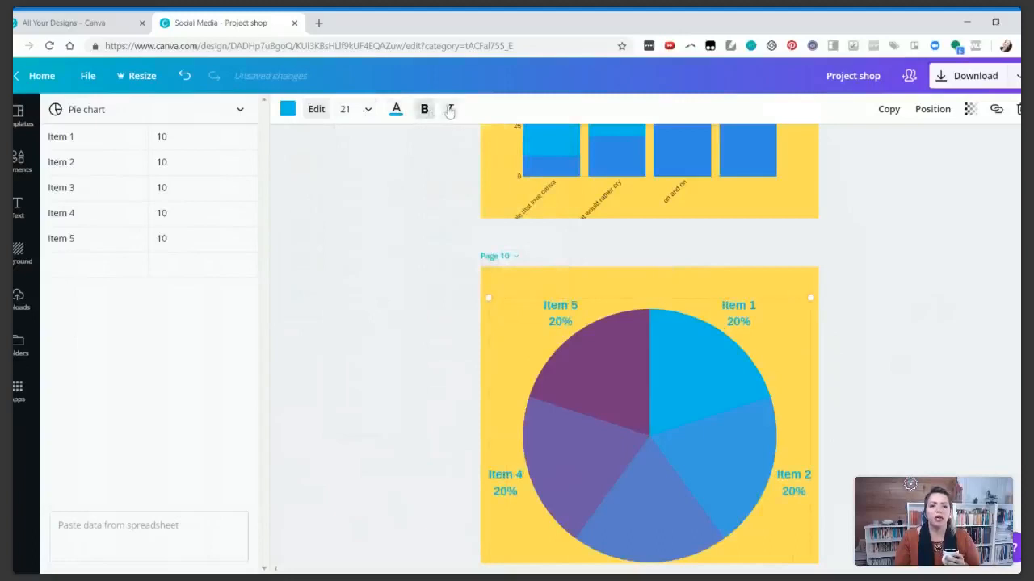
{"action": "left_click", "coordinate": [452, 111]}
{"action": "left_click", "coordinate": [376, 383]}
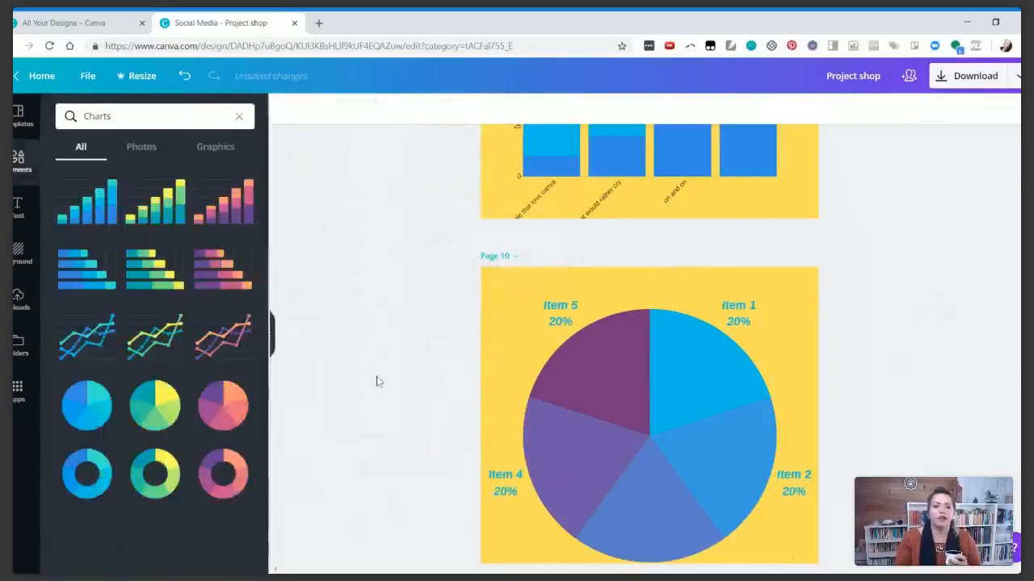
Add a new page after page 10 and insert the hamburger from the full illustrations collection
{"action": "left_click", "coordinate": [239, 115]}
{"action": "scroll", "coordinate": [117, 368], "scroll_direction": "down", "scroll_amount": 1}
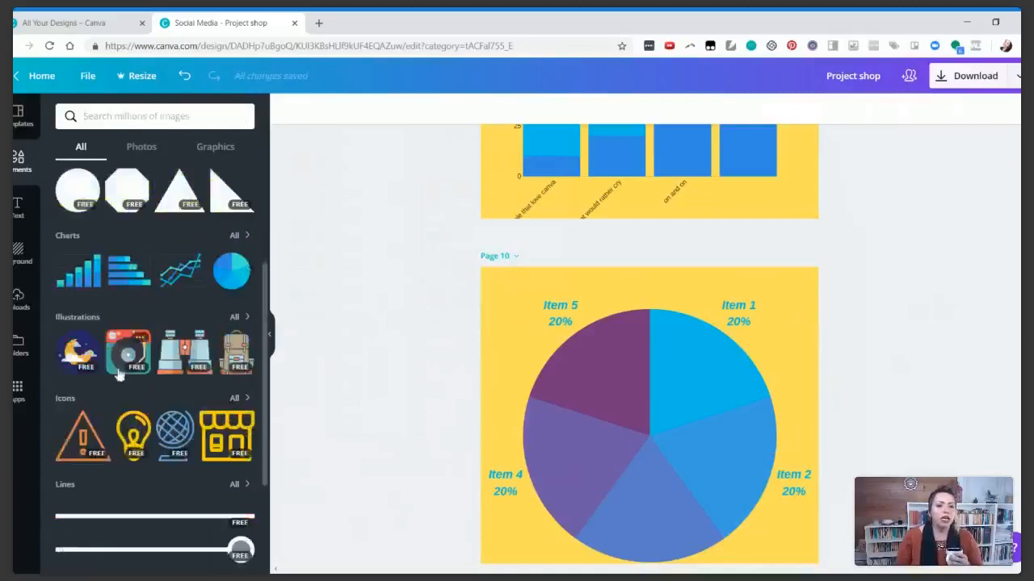
{"action": "scroll", "coordinate": [508, 364], "scroll_direction": "down", "scroll_amount": 2}
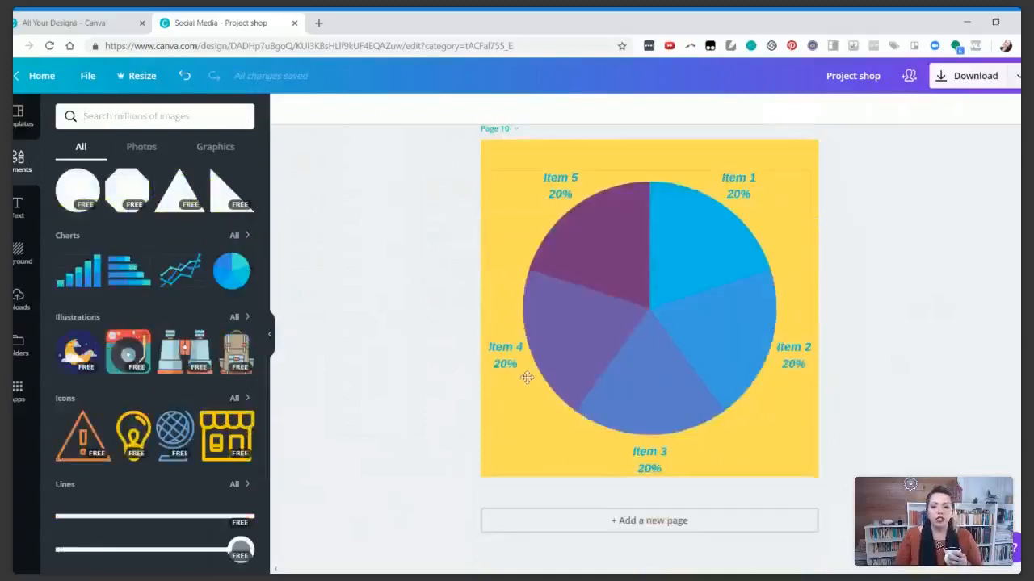
{"action": "left_click", "coordinate": [635, 530]}
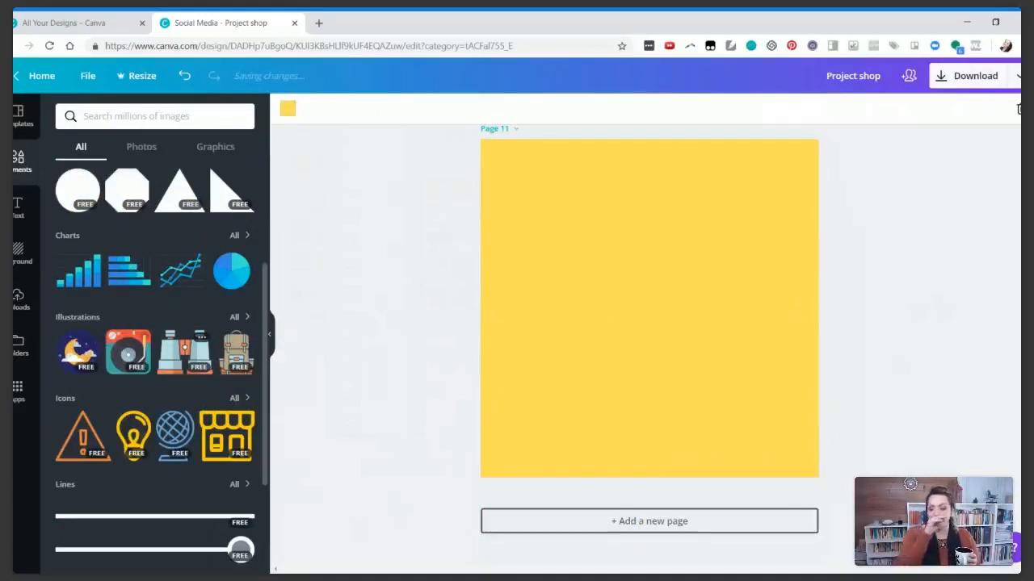
{"action": "left_click", "coordinate": [235, 318]}
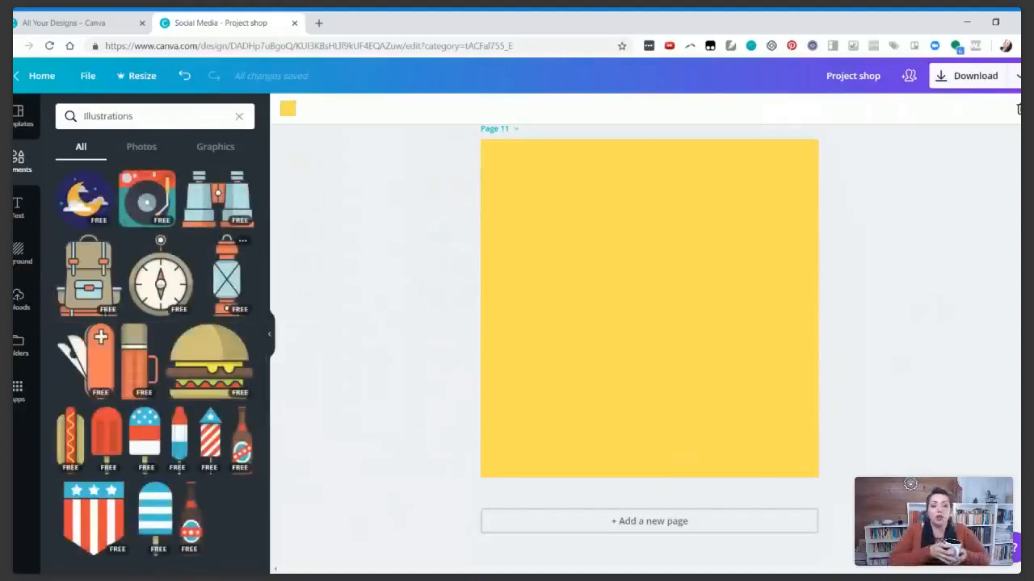
{"action": "left_click", "coordinate": [202, 383]}
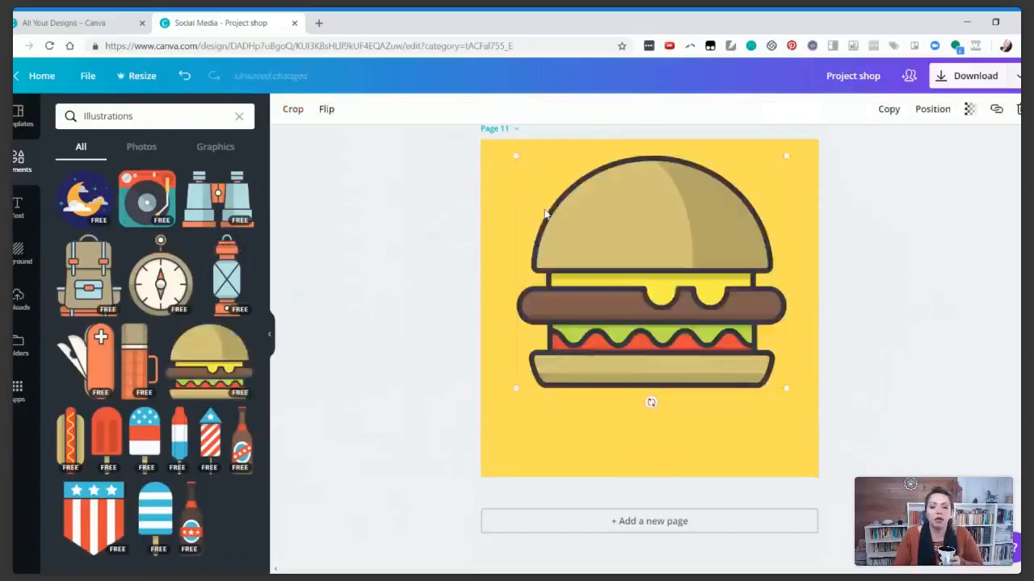
{"action": "left_click", "coordinate": [904, 329]}
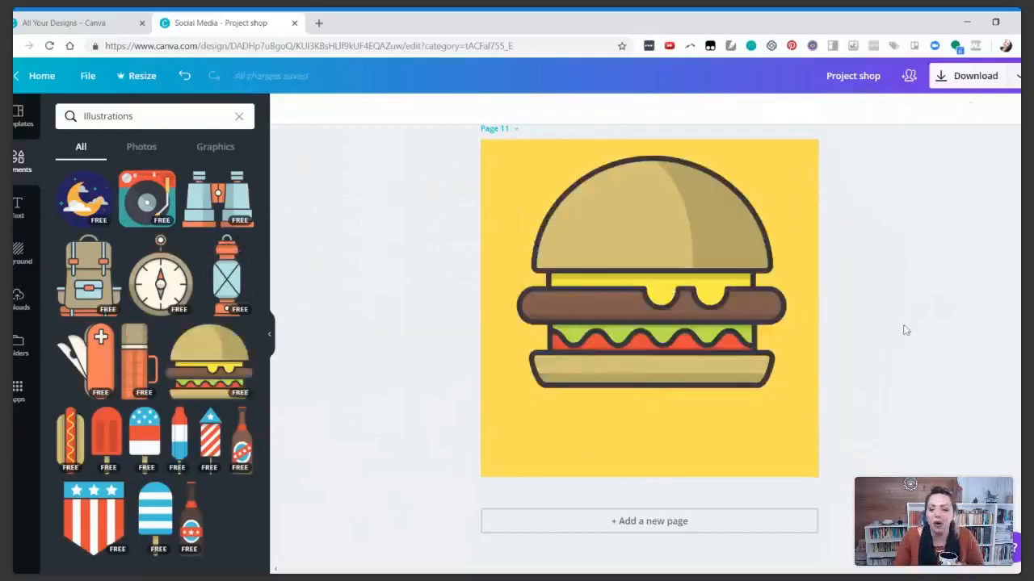
Add a new page after page 11 and place the striped firework rocket illustration on its right half
{"action": "left_click", "coordinate": [622, 522]}
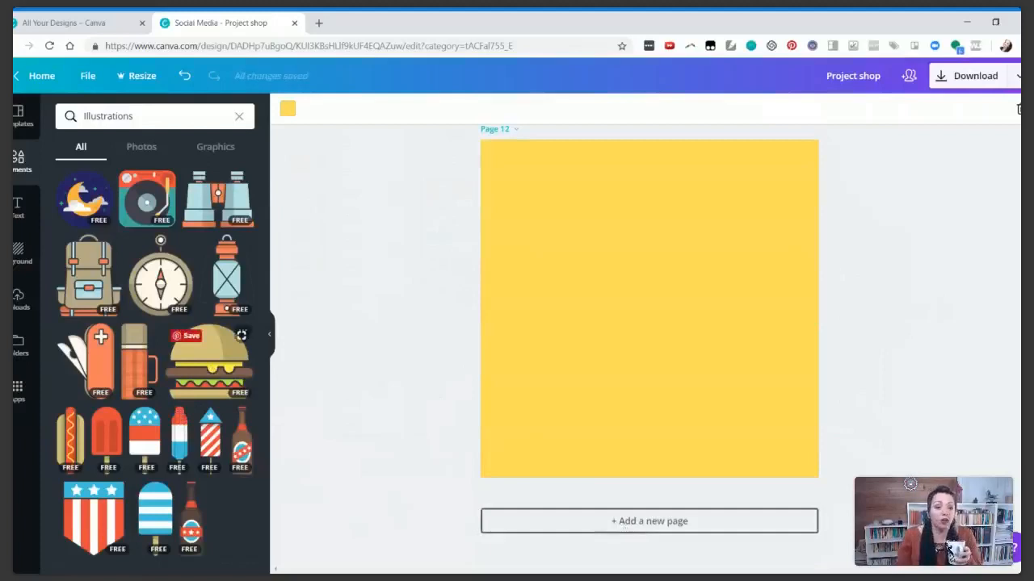
{"action": "left_click", "coordinate": [216, 451]}
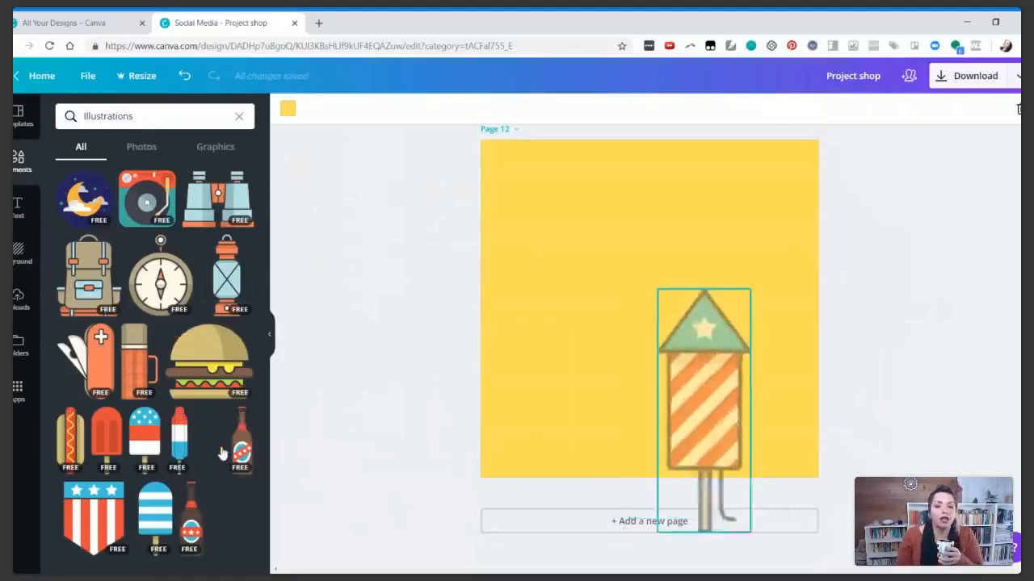
{"action": "left_click", "coordinate": [641, 341]}
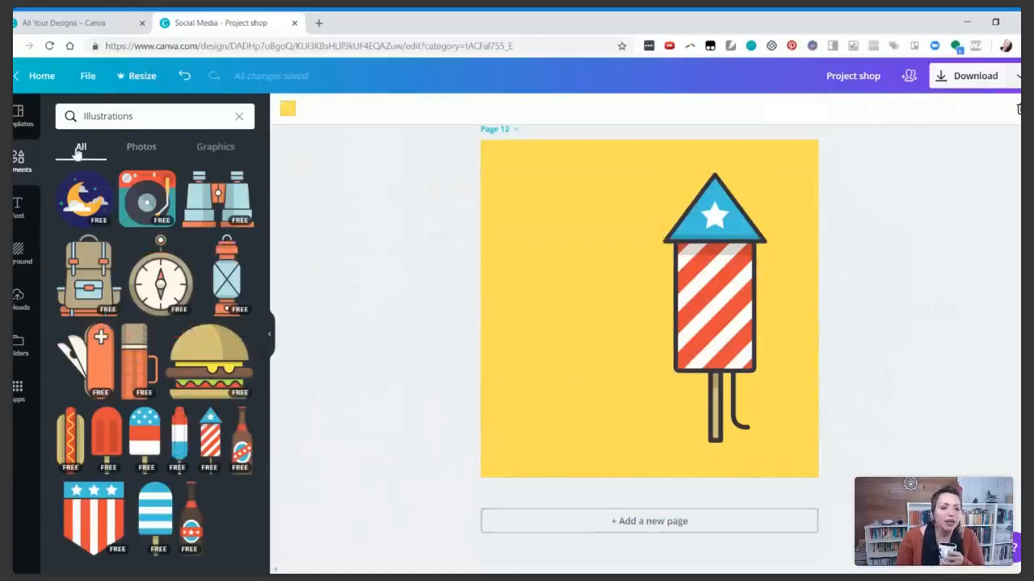
Return to the general elements overview and insert the turntable illustration over the rocket on page 12
{"action": "left_click", "coordinate": [240, 117]}
{"action": "left_click", "coordinate": [246, 318]}
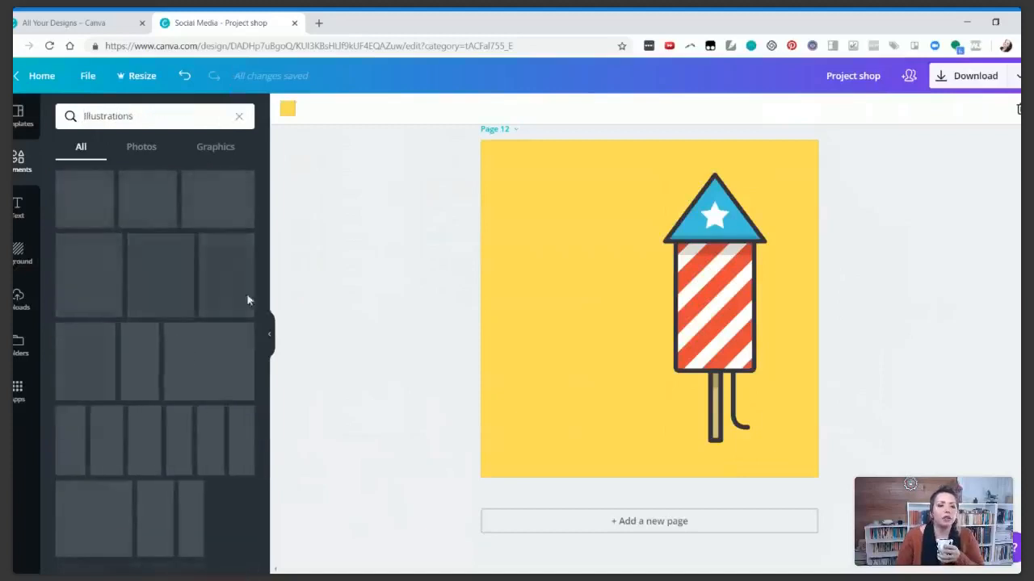
{"action": "left_click", "coordinate": [269, 336]}
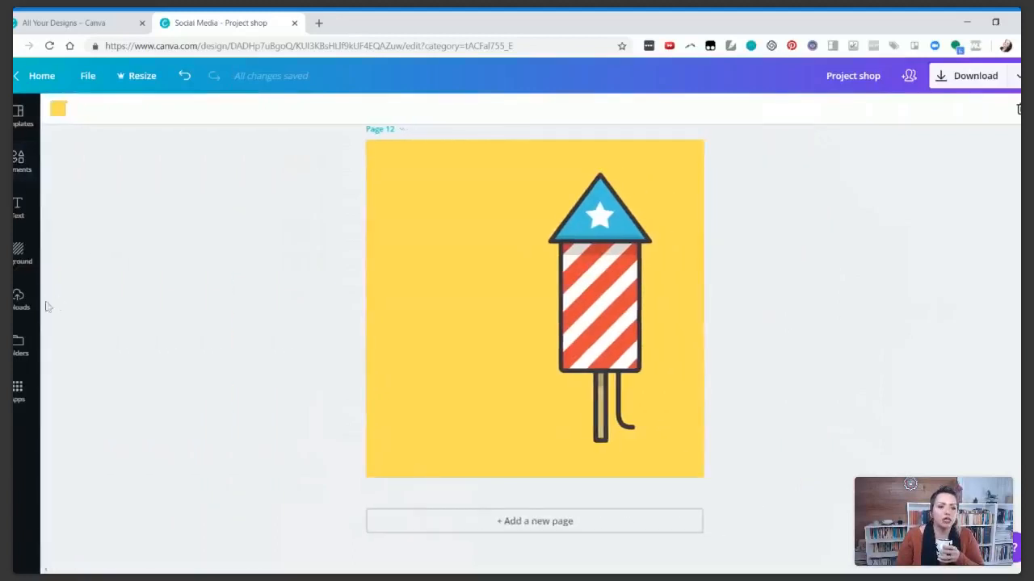
{"action": "left_click", "coordinate": [20, 165]}
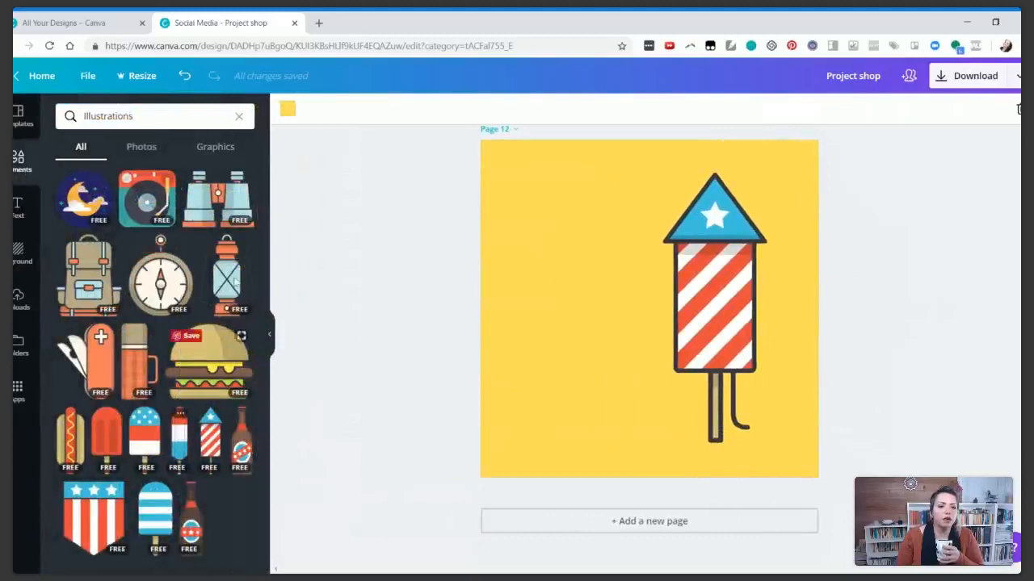
{"action": "left_click", "coordinate": [239, 116]}
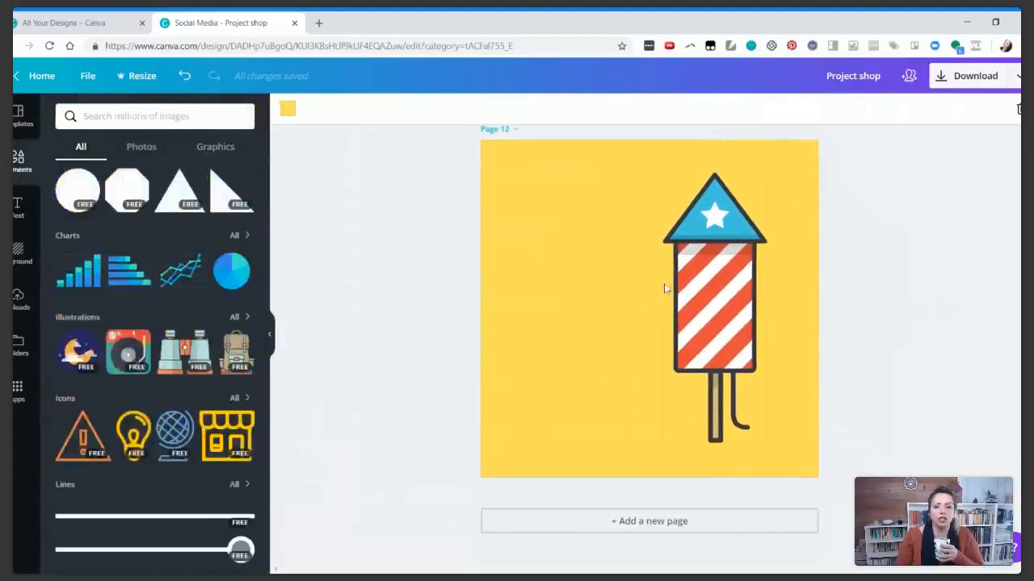
{"action": "scroll", "coordinate": [198, 338], "scroll_direction": "down", "scroll_amount": 3}
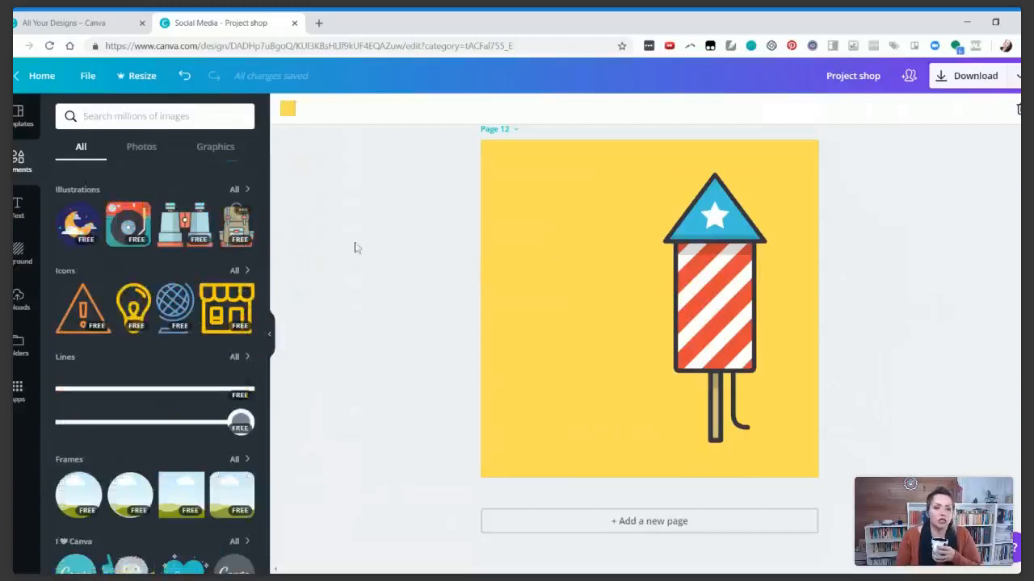
{"action": "left_click", "coordinate": [127, 232]}
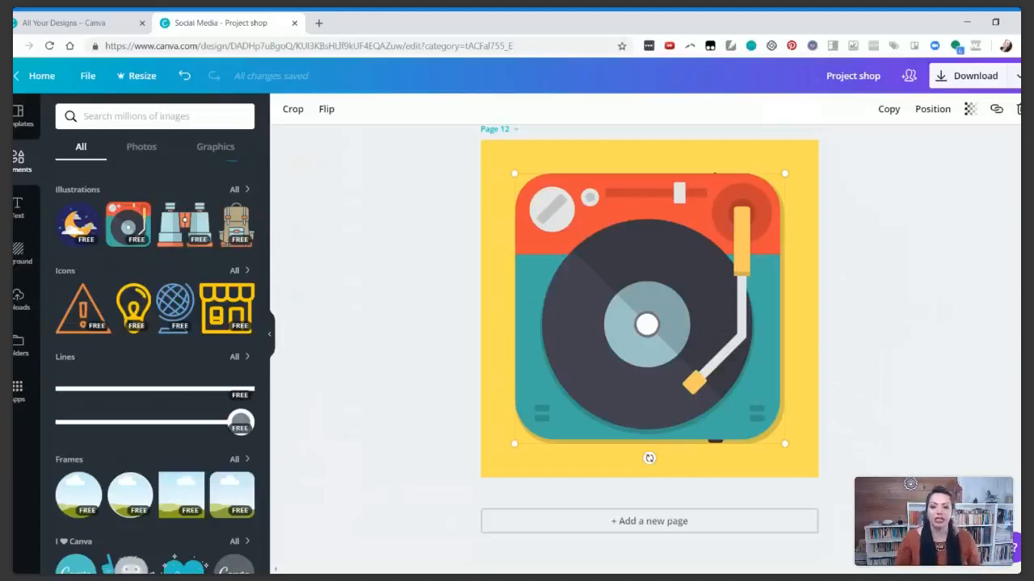
{"action": "left_click", "coordinate": [477, 297]}
{"action": "left_click", "coordinate": [538, 267]}
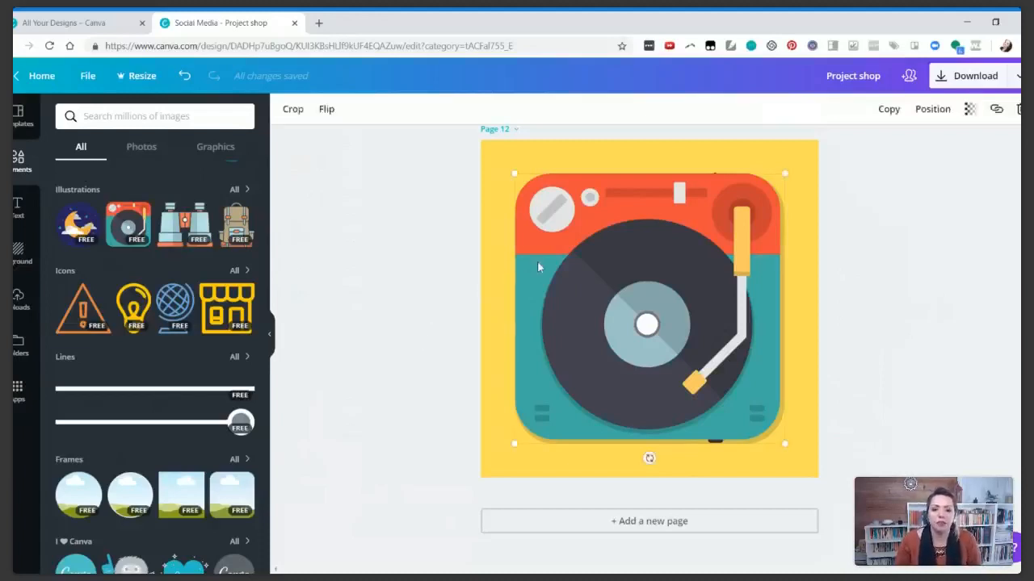
Add a new page after page 12 and insert the crescent moon night-sky illustration
{"action": "left_click", "coordinate": [665, 521]}
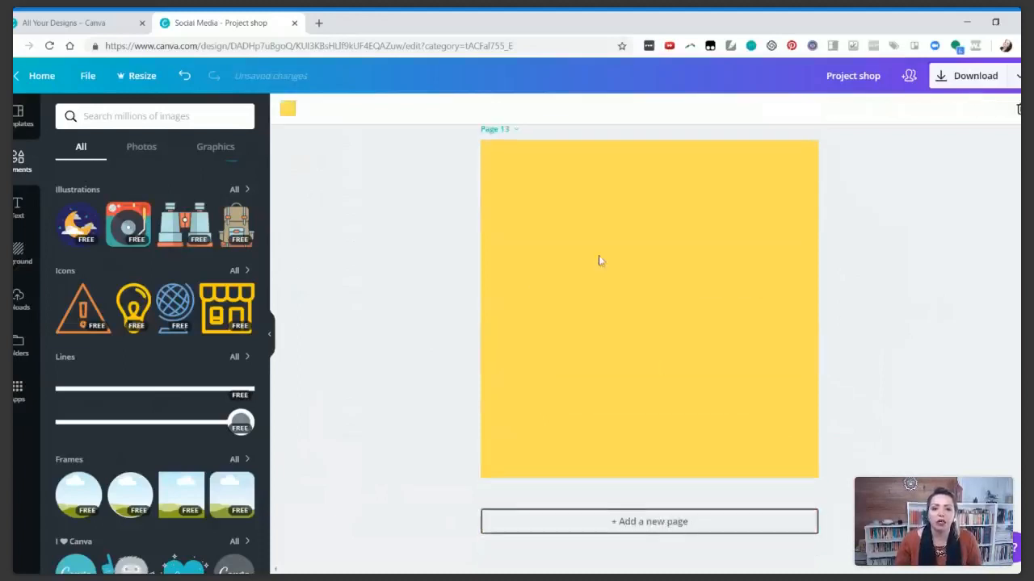
{"action": "left_click", "coordinate": [79, 234]}
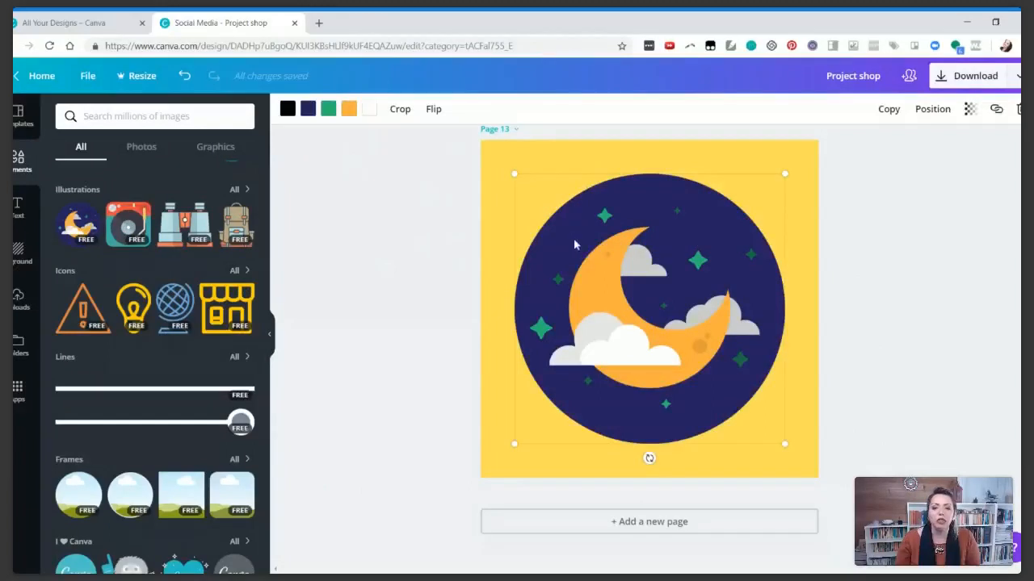
Recolor the moon illustration with a light purple background circle, light blue stars and a violet moon
{"action": "left_click", "coordinate": [308, 108]}
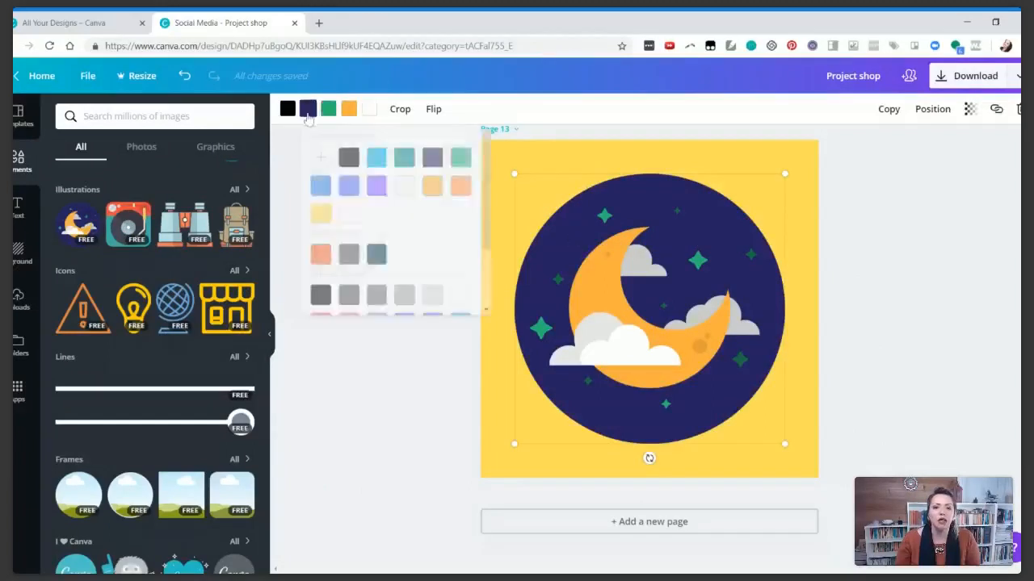
{"action": "scroll", "coordinate": [384, 226], "scroll_direction": "down", "scroll_amount": 1}
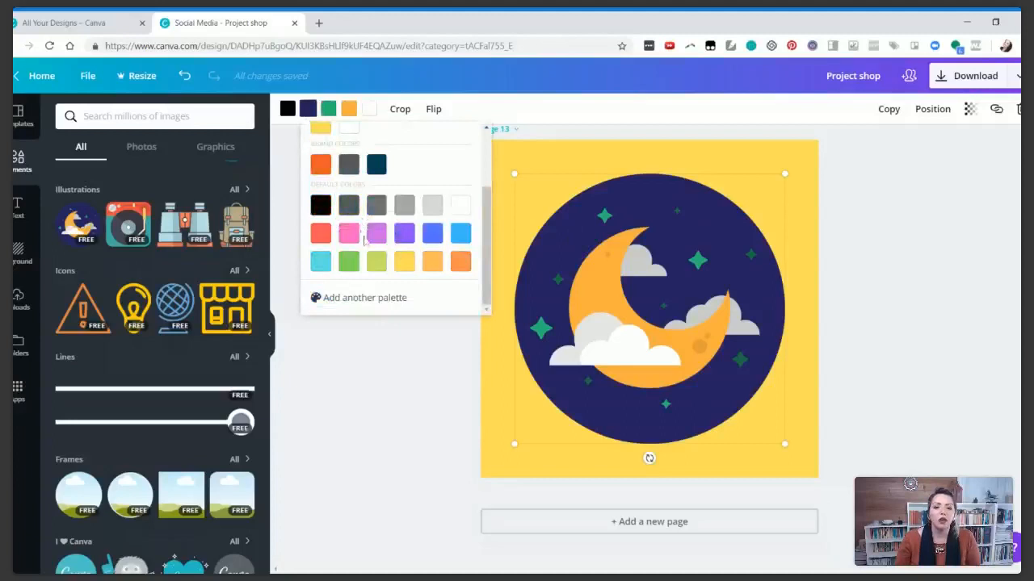
{"action": "left_click", "coordinate": [376, 233]}
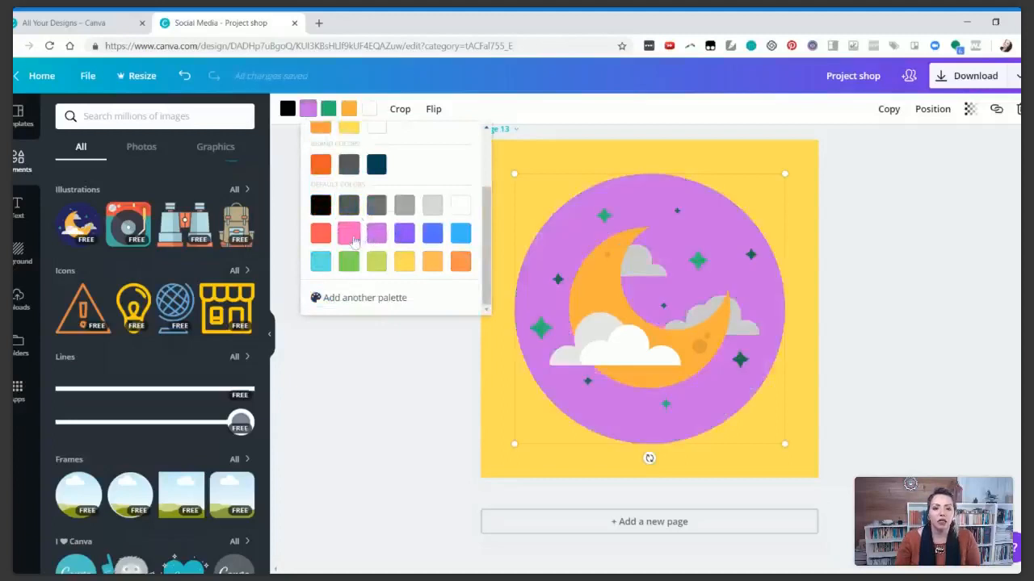
{"action": "left_click", "coordinate": [329, 109]}
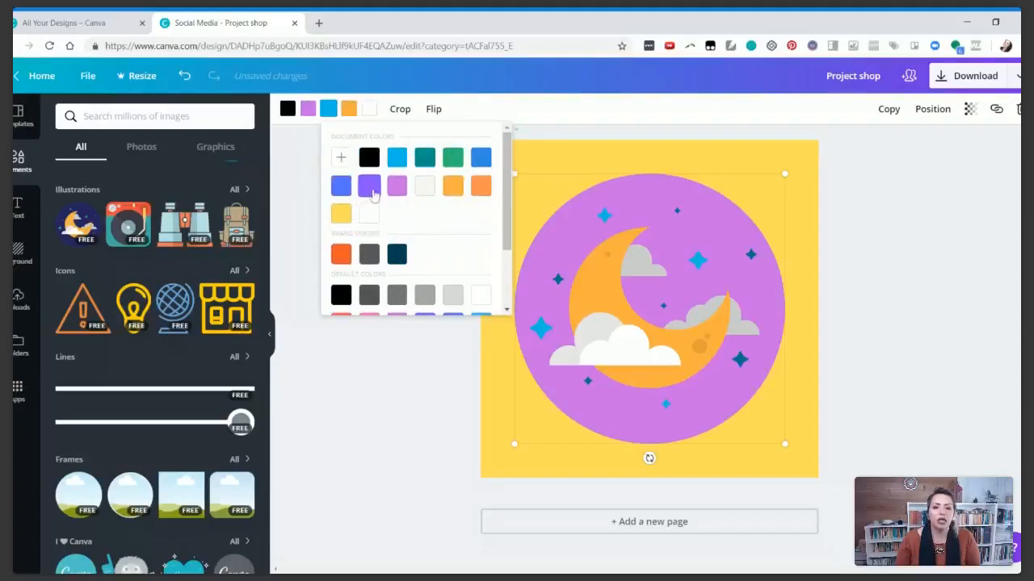
{"action": "left_click", "coordinate": [348, 110]}
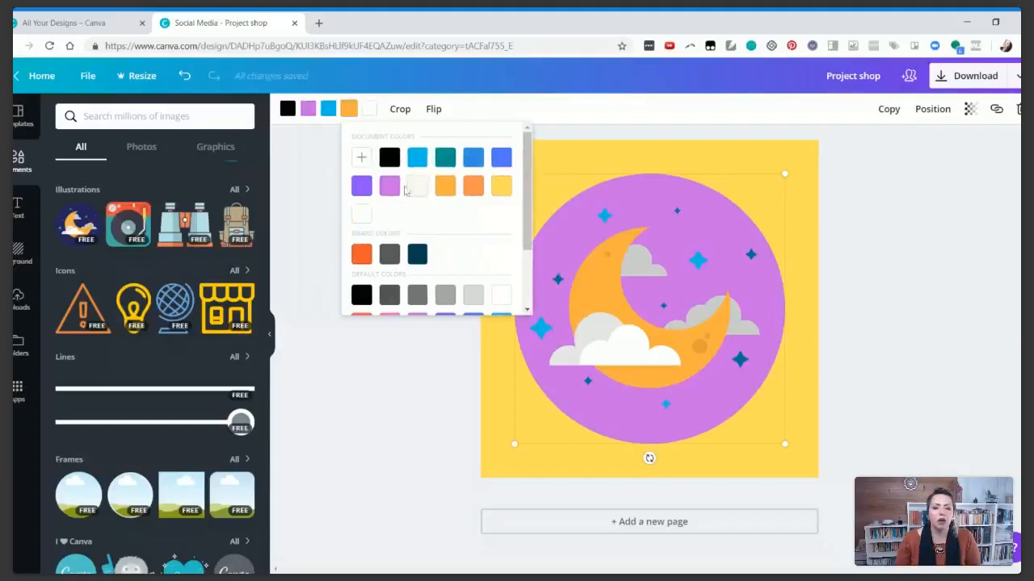
{"action": "left_click", "coordinate": [362, 186]}
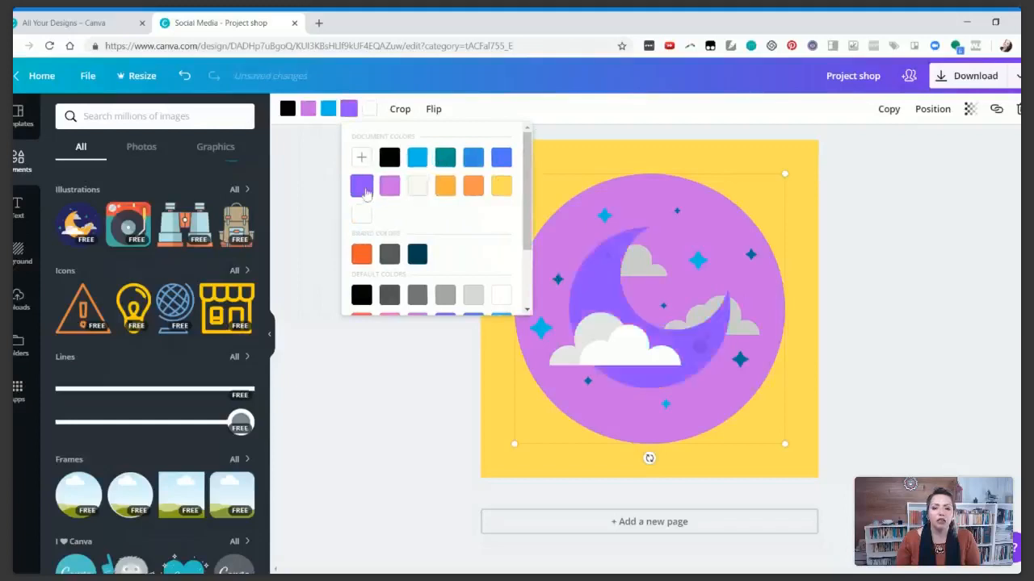
{"action": "left_click", "coordinate": [409, 389]}
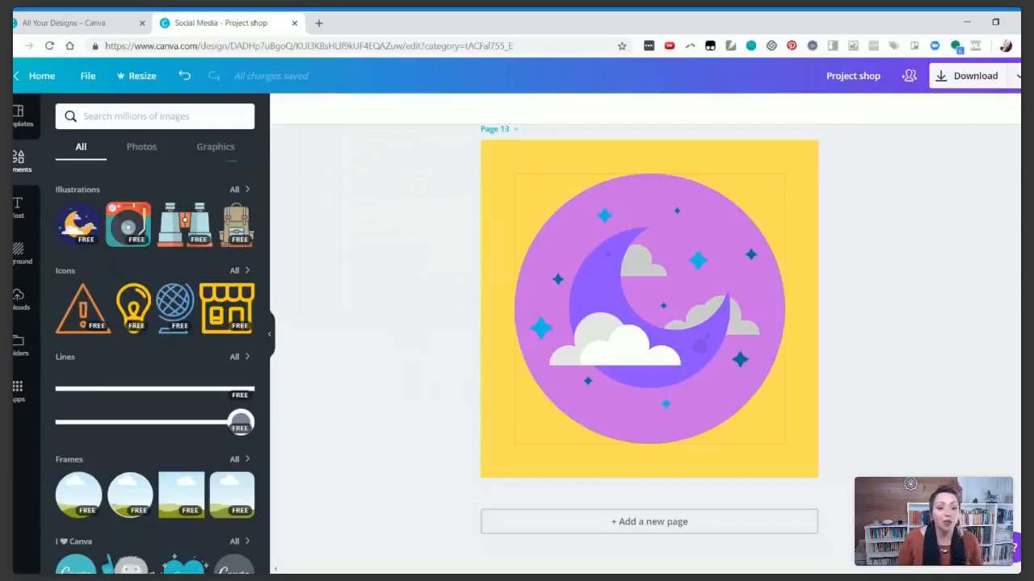
Add a new page after page 13 and browse the full icon collection
{"action": "left_click", "coordinate": [716, 523]}
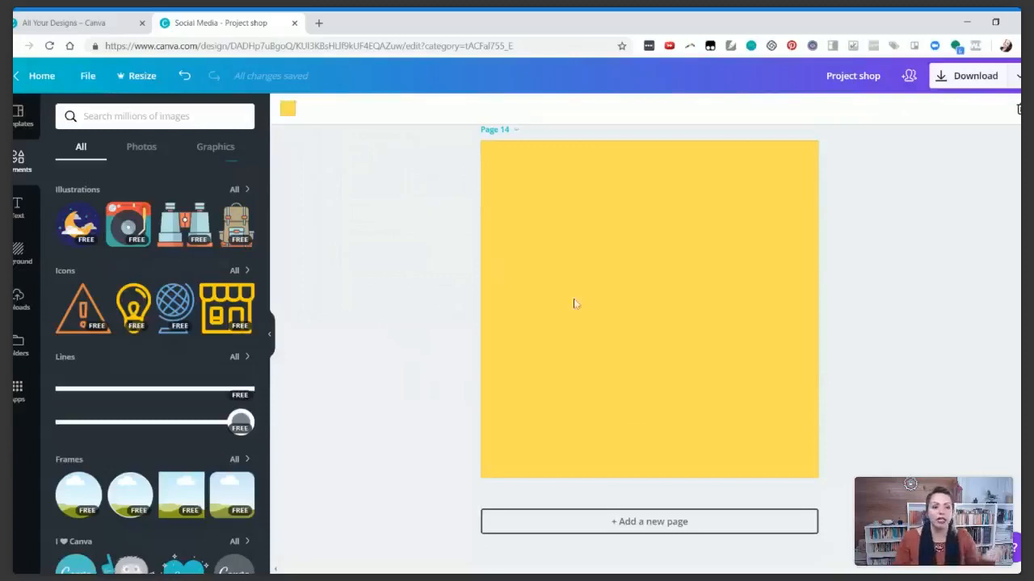
{"action": "left_click", "coordinate": [234, 270]}
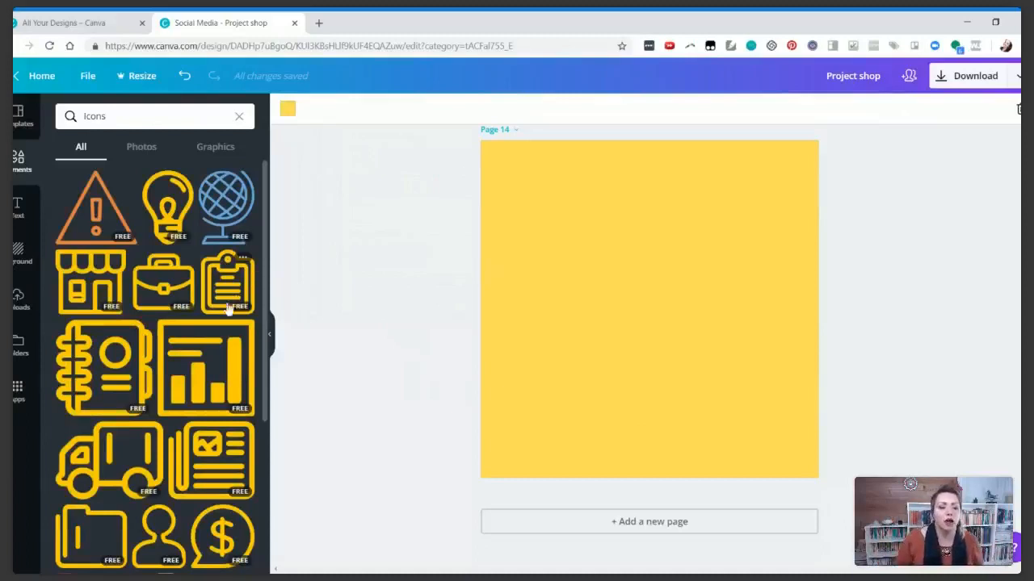
{"action": "scroll", "coordinate": [221, 307], "scroll_direction": "down", "scroll_amount": 5}
{"action": "scroll", "coordinate": [221, 307], "scroll_direction": "up", "scroll_amount": 2}
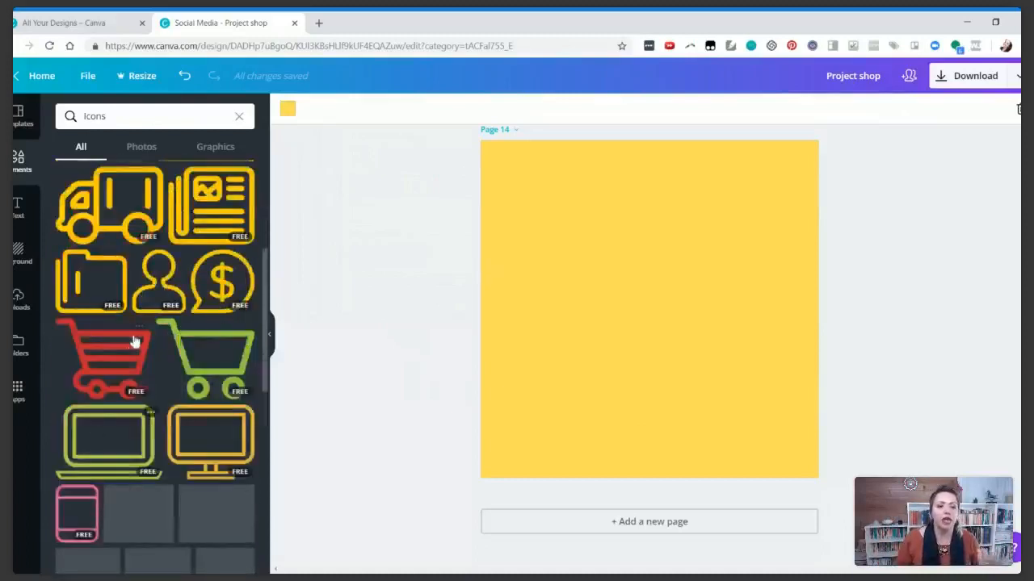
Place the red striped shopping cart icon on page 14 and shrink it into the page's lower-right corner
{"action": "left_click_drag", "start_coordinate": [126, 356], "coordinate": [739, 291]}
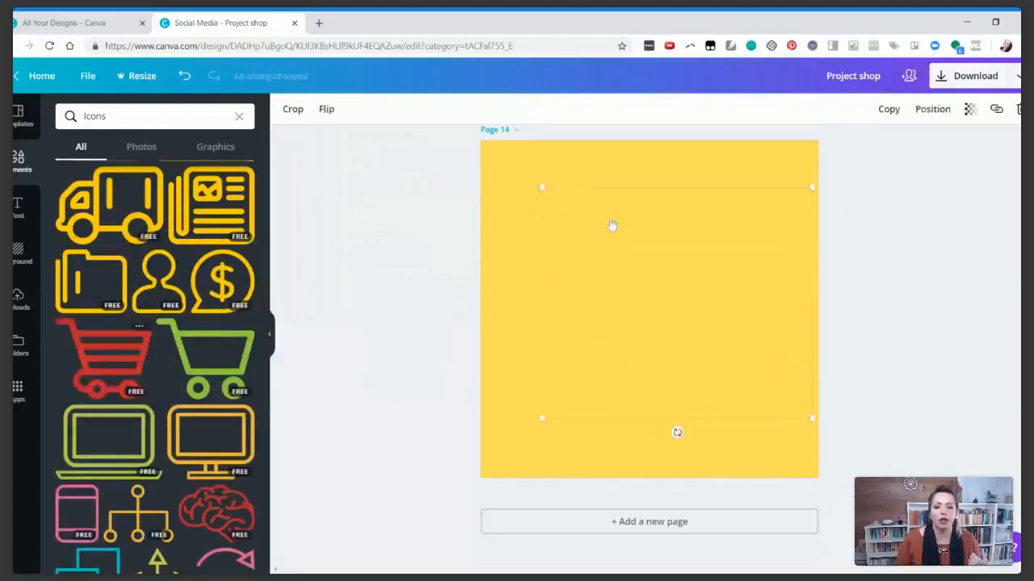
{"action": "left_click_drag", "start_coordinate": [816, 418], "coordinate": [628, 254]}
{"action": "left_click_drag", "start_coordinate": [593, 219], "coordinate": [768, 413]}
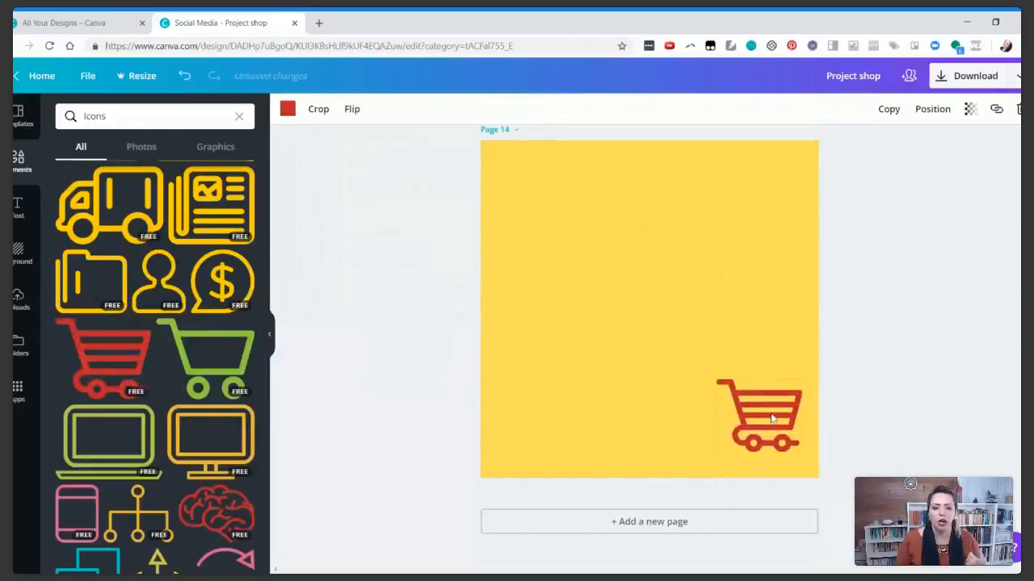
Add the envelope icon to page 14, recolored light purple and scaled down to less than half size in the page's upper-left area
{"action": "scroll", "coordinate": [153, 416], "scroll_direction": "down", "scroll_amount": 5}
{"action": "left_click_drag", "start_coordinate": [166, 374], "coordinate": [723, 295]}
{"action": "left_click_drag", "start_coordinate": [581, 282], "coordinate": [561, 296]}
{"action": "left_click", "coordinate": [287, 109]}
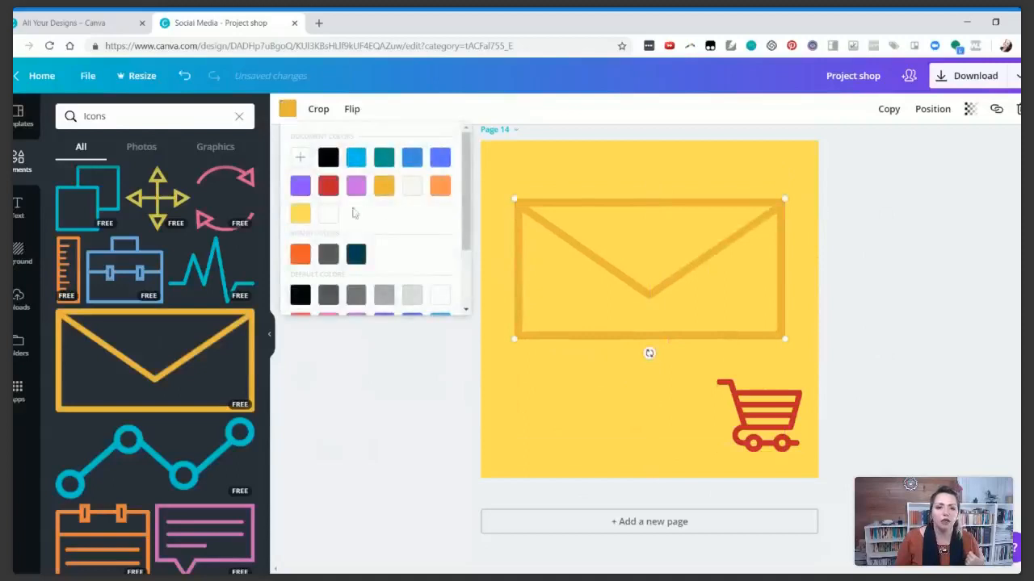
{"action": "left_click", "coordinate": [355, 186]}
{"action": "left_click_drag", "start_coordinate": [782, 336], "coordinate": [642, 249]}
{"action": "left_click", "coordinate": [624, 353]}
Insert the pink speech bubble icon with text lines and shrink it to fit below the envelope on page 14
{"action": "scroll", "coordinate": [166, 450], "scroll_direction": "down", "scroll_amount": 2}
{"action": "scroll", "coordinate": [166, 449], "scroll_direction": "down", "scroll_amount": 2}
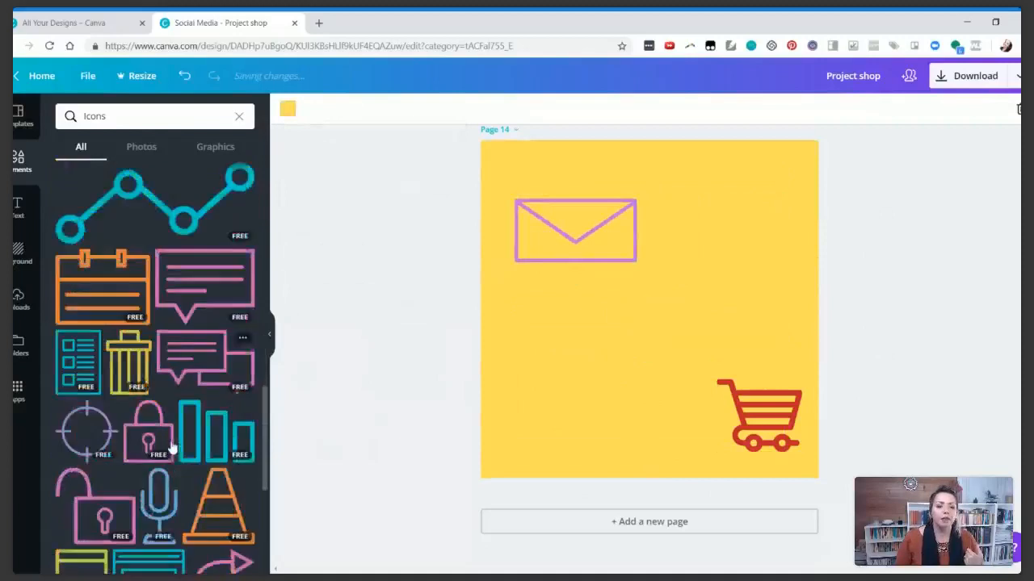
{"action": "left_click", "coordinate": [207, 295]}
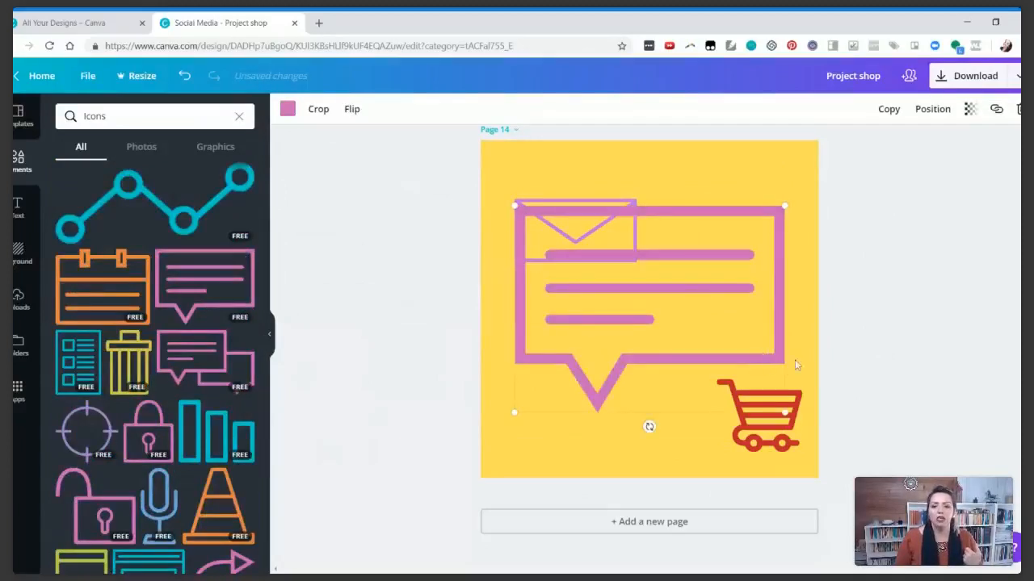
{"action": "left_click_drag", "start_coordinate": [784, 209], "coordinate": [646, 313]}
{"action": "left_click", "coordinate": [701, 268]}
Insert the two-color delivery truck icon on page 14 and recolor it with the brand orange fill and a pink outline
{"action": "scroll", "coordinate": [157, 416], "scroll_direction": "down", "scroll_amount": 5}
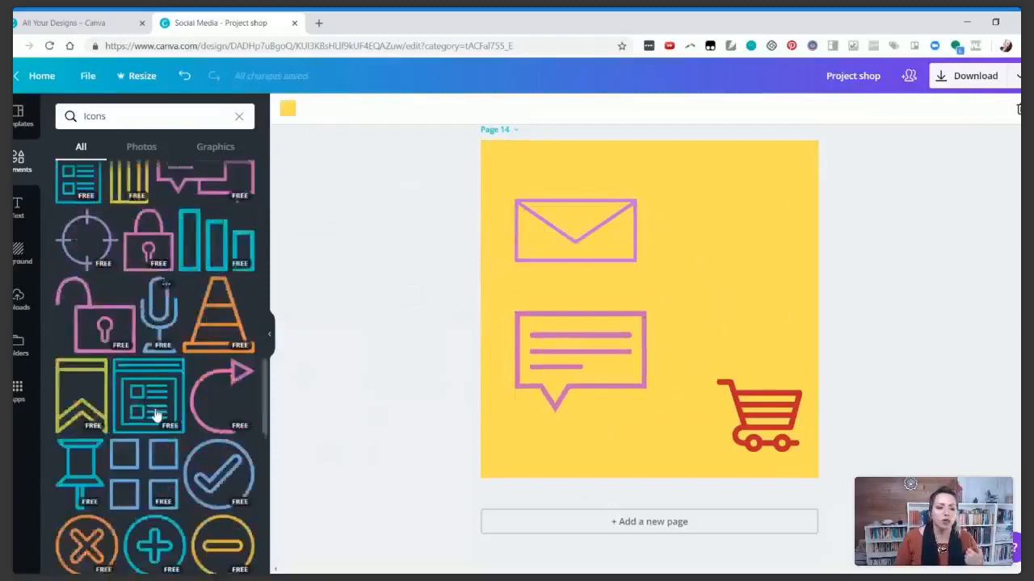
{"action": "scroll", "coordinate": [164, 416], "scroll_direction": "down", "scroll_amount": 3}
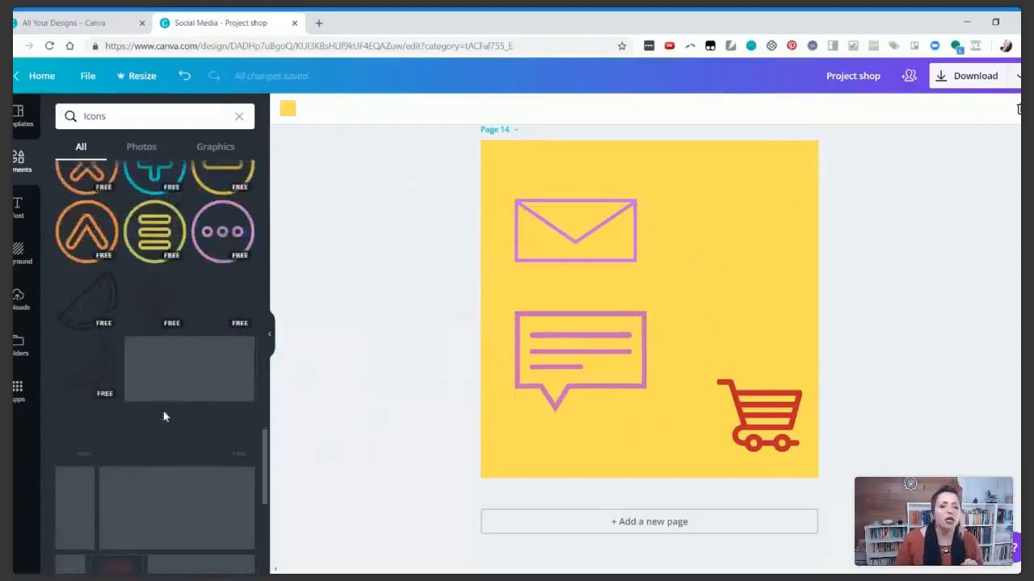
{"action": "scroll", "coordinate": [174, 273], "scroll_direction": "up", "scroll_amount": 3}
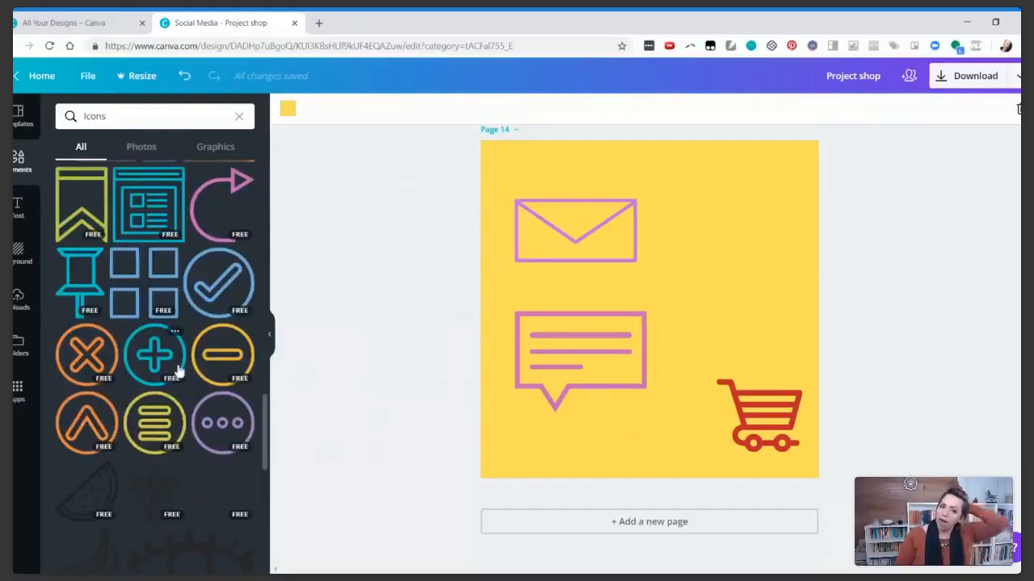
{"action": "scroll", "coordinate": [177, 369], "scroll_direction": "down", "scroll_amount": 5}
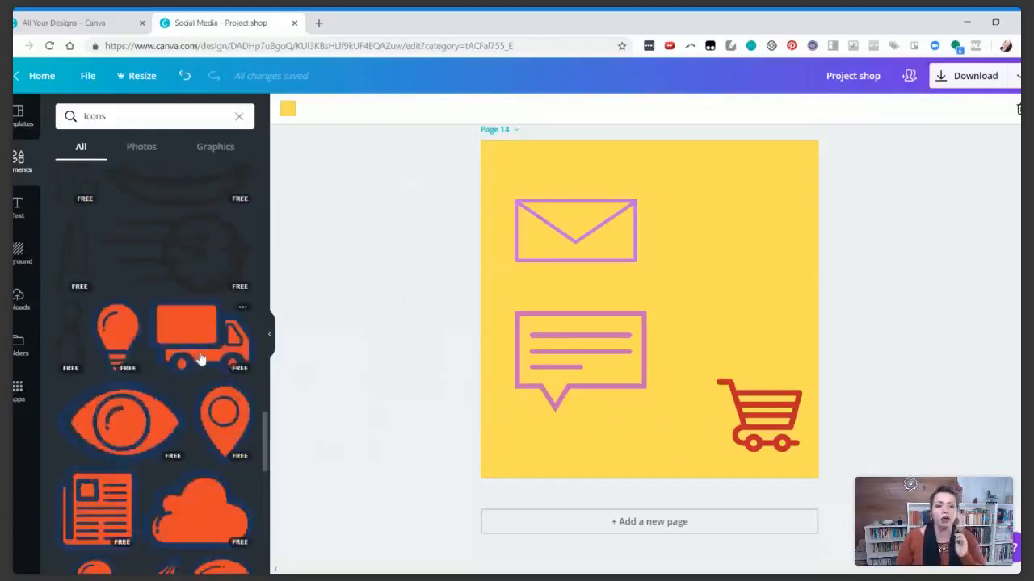
{"action": "left_click", "coordinate": [219, 355]}
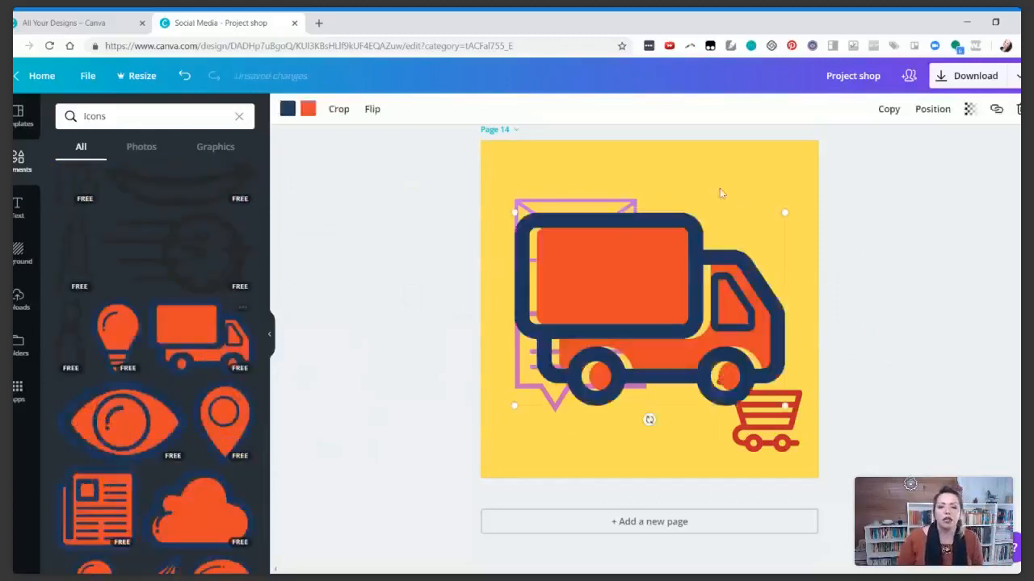
{"action": "left_click", "coordinate": [308, 109]}
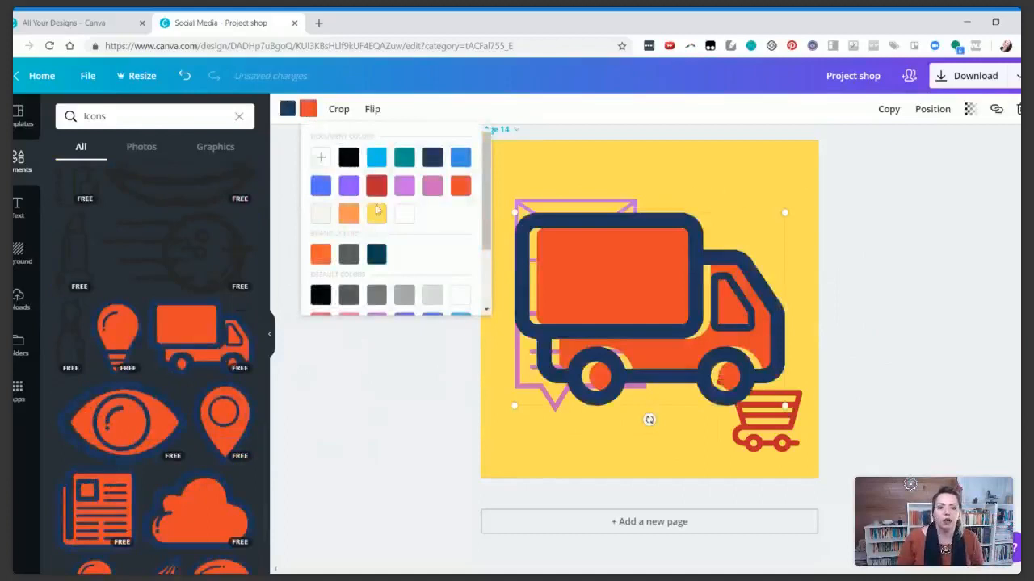
{"action": "left_click", "coordinate": [320, 254]}
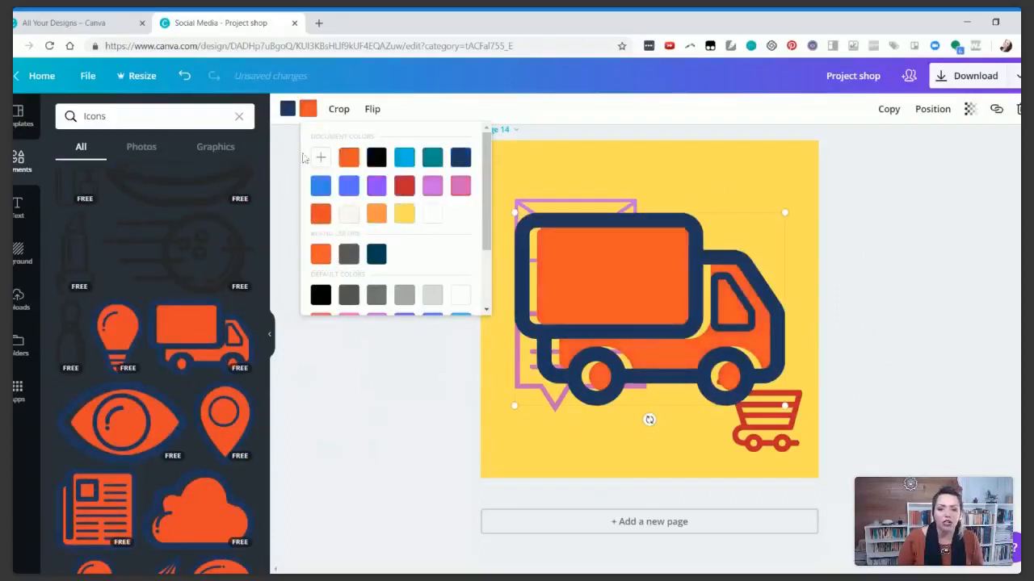
{"action": "left_click", "coordinate": [287, 109]}
{"action": "left_click", "coordinate": [412, 186]}
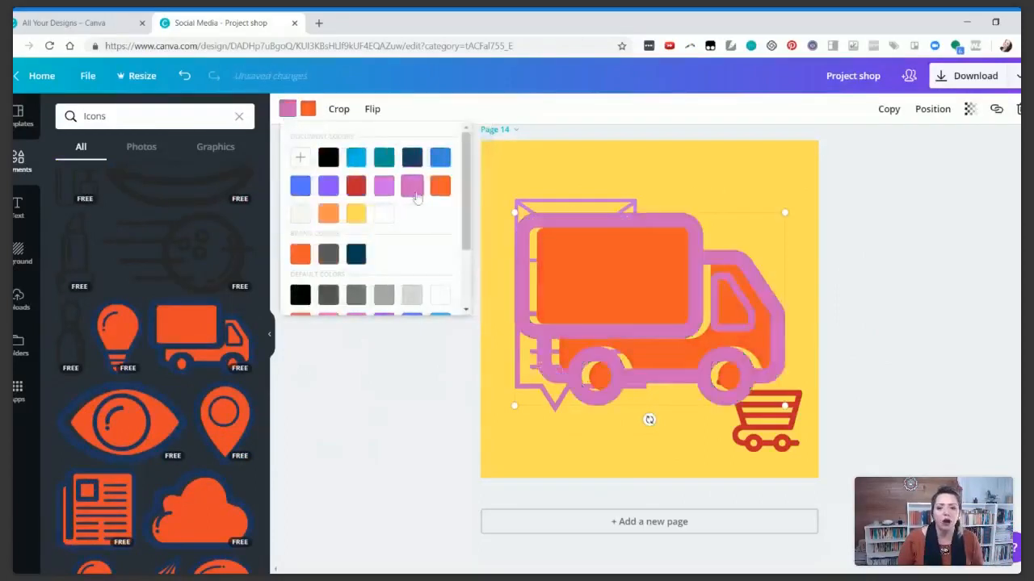
Add a new page after page 14 and set its background to the bright light blue from the document colors
{"action": "left_click", "coordinate": [758, 190]}
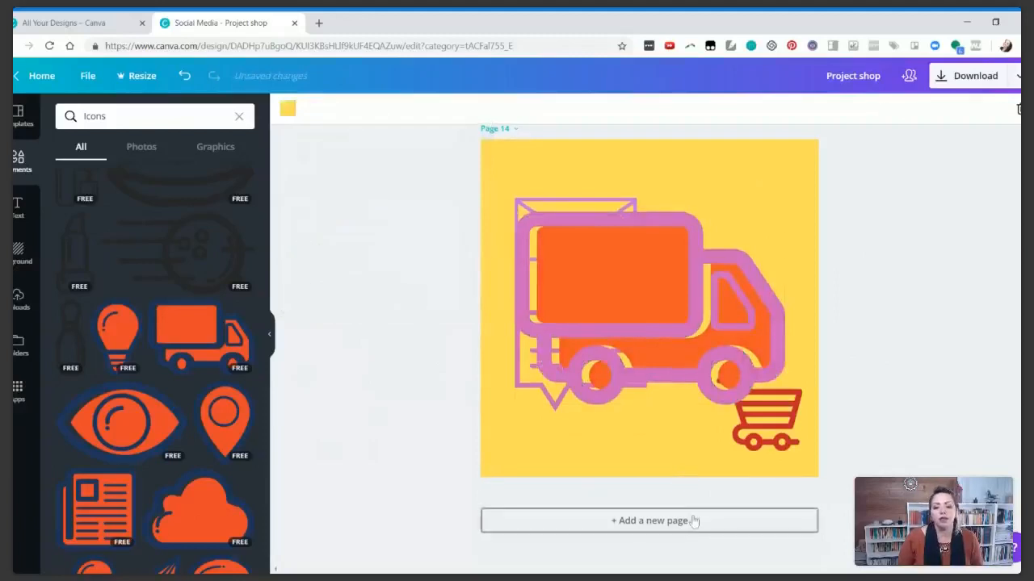
{"action": "left_click", "coordinate": [690, 522]}
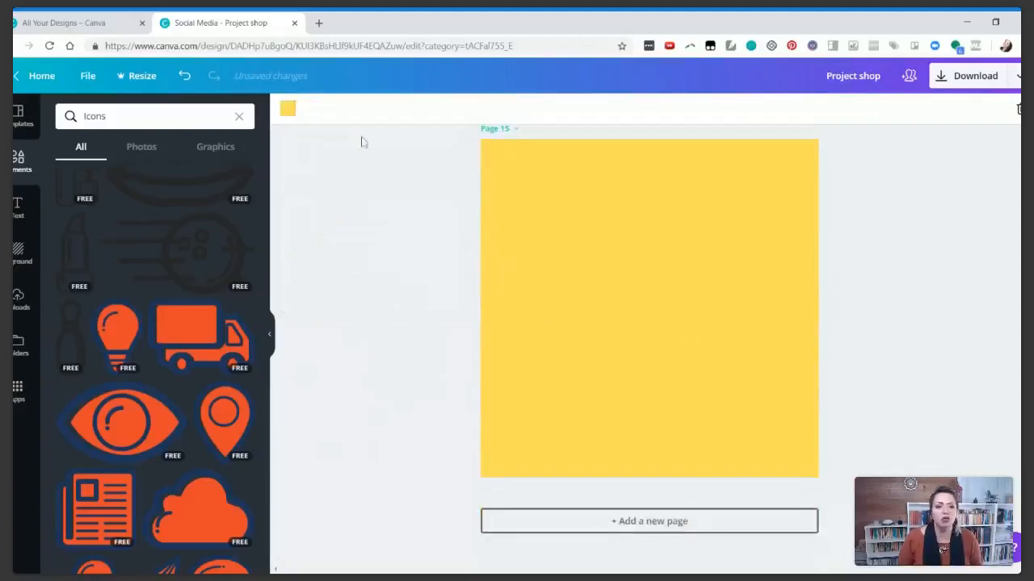
{"action": "left_click", "coordinate": [288, 108]}
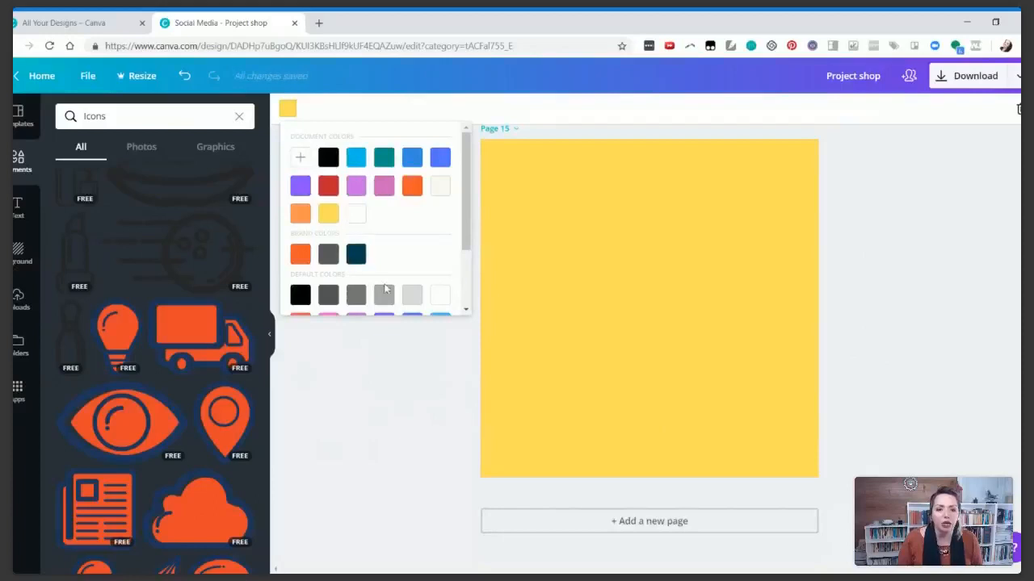
{"action": "left_click", "coordinate": [357, 157]}
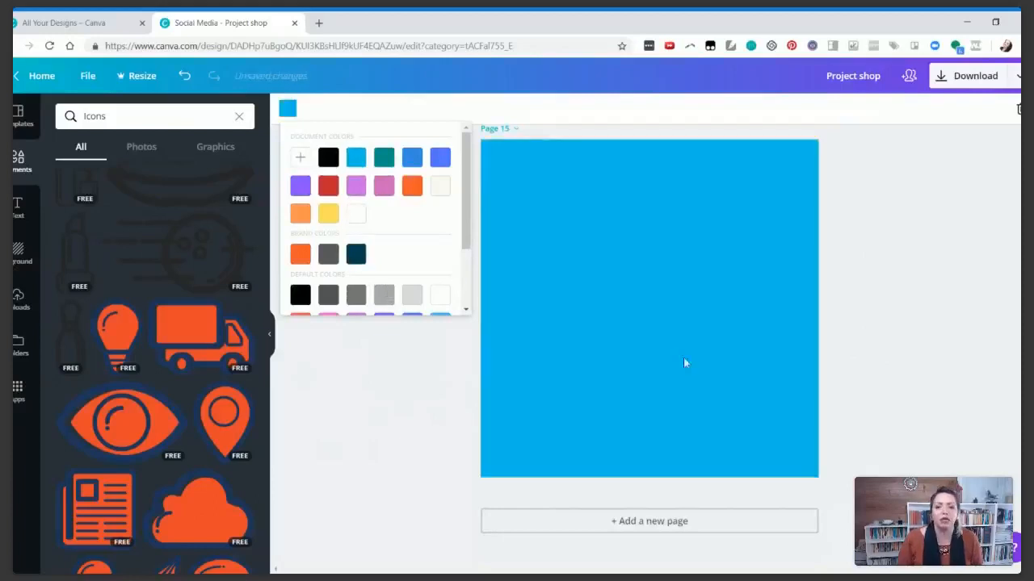
{"action": "left_click", "coordinate": [941, 322]}
Clear the Icons search and look through the general, photo and graphic collections of the elements library
{"action": "scroll", "coordinate": [138, 327], "scroll_direction": "down", "scroll_amount": 10}
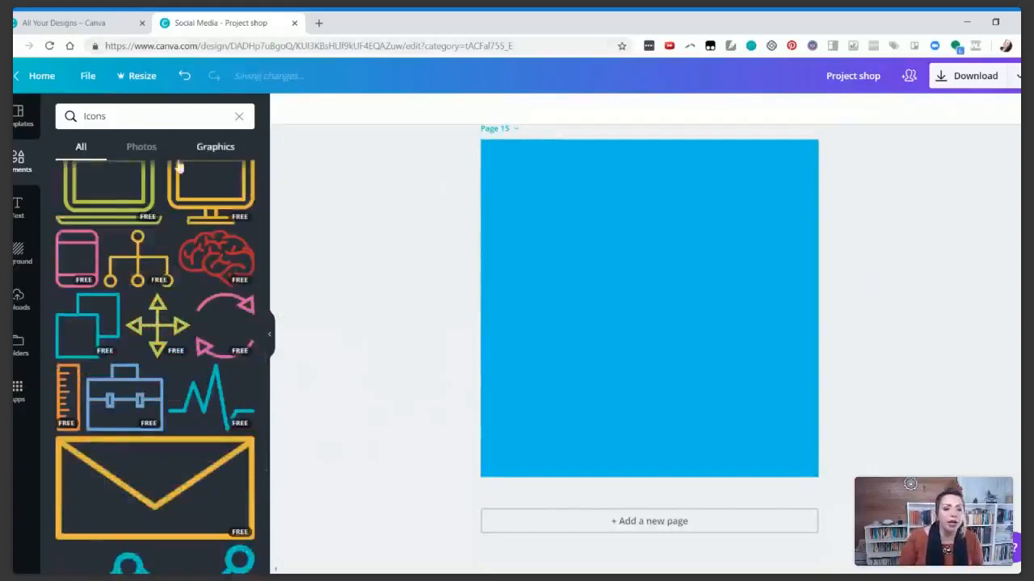
{"action": "scroll", "coordinate": [115, 266], "scroll_direction": "up", "scroll_amount": 3}
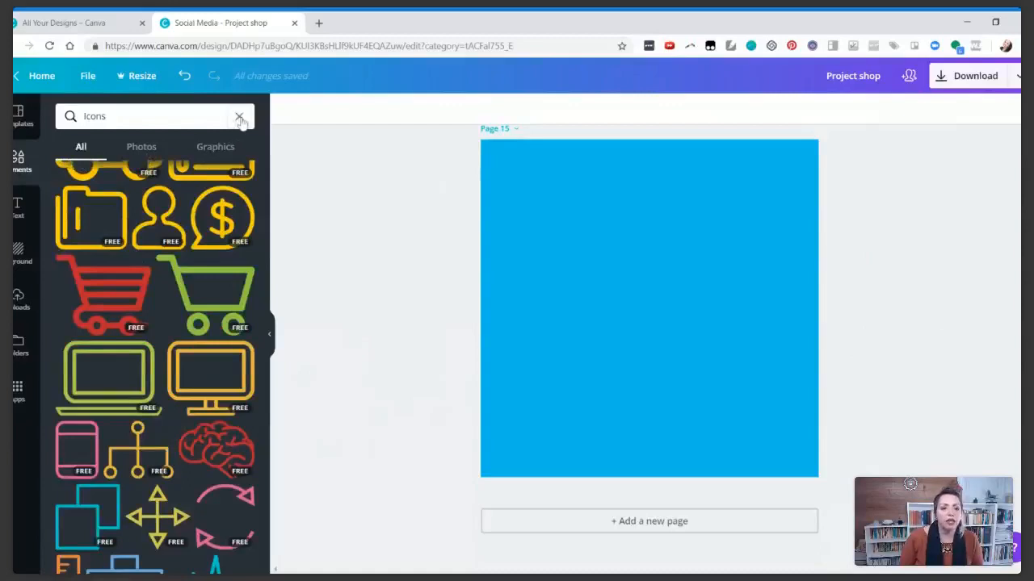
{"action": "left_click", "coordinate": [240, 118]}
{"action": "scroll", "coordinate": [108, 175], "scroll_direction": "up", "scroll_amount": 4}
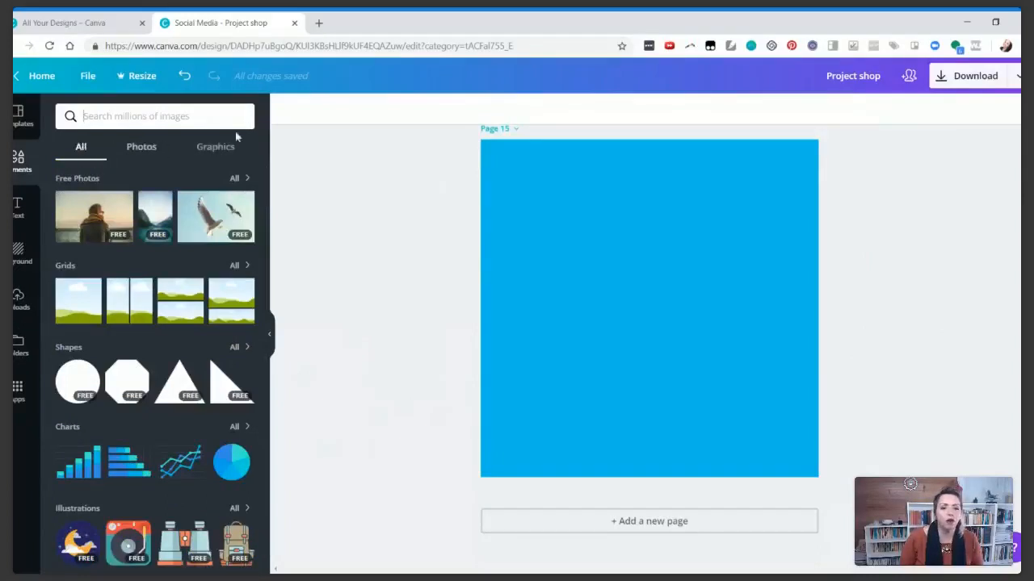
{"action": "scroll", "coordinate": [127, 317], "scroll_direction": "down", "scroll_amount": 4}
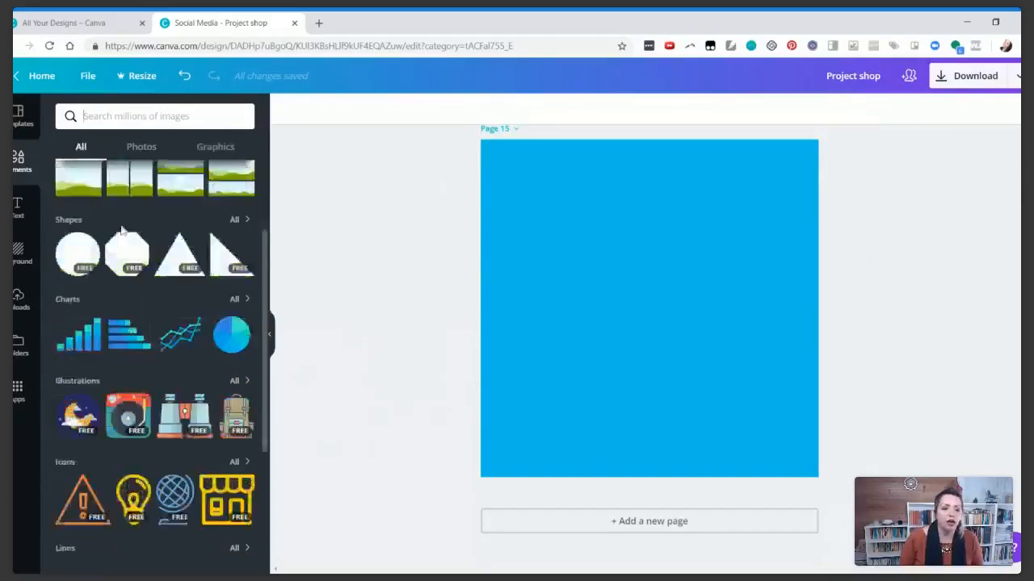
{"action": "scroll", "coordinate": [128, 316], "scroll_direction": "up", "scroll_amount": 3}
{"action": "scroll", "coordinate": [128, 317], "scroll_direction": "up", "scroll_amount": 1}
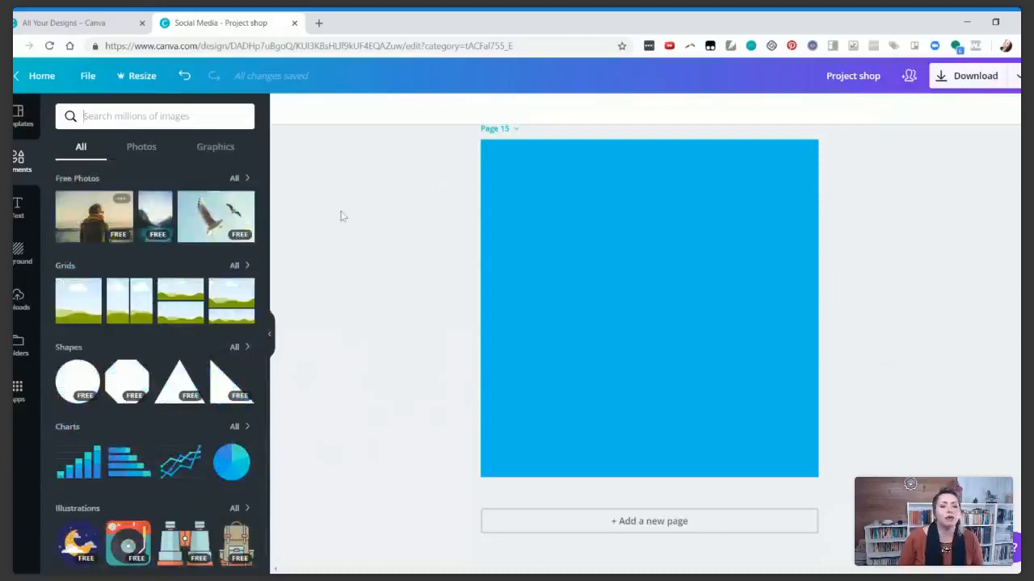
{"action": "left_click", "coordinate": [142, 150]}
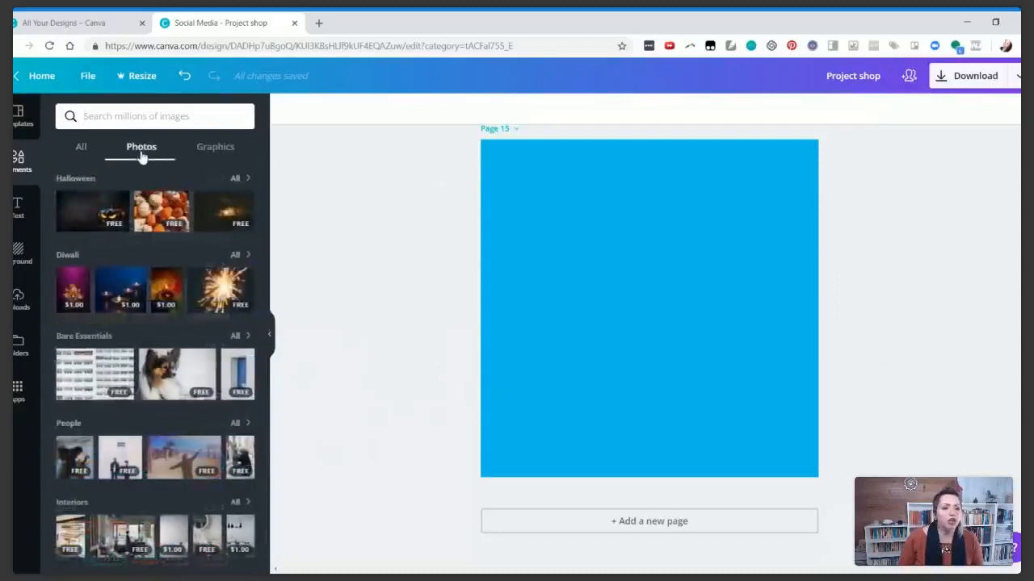
{"action": "left_click", "coordinate": [226, 149]}
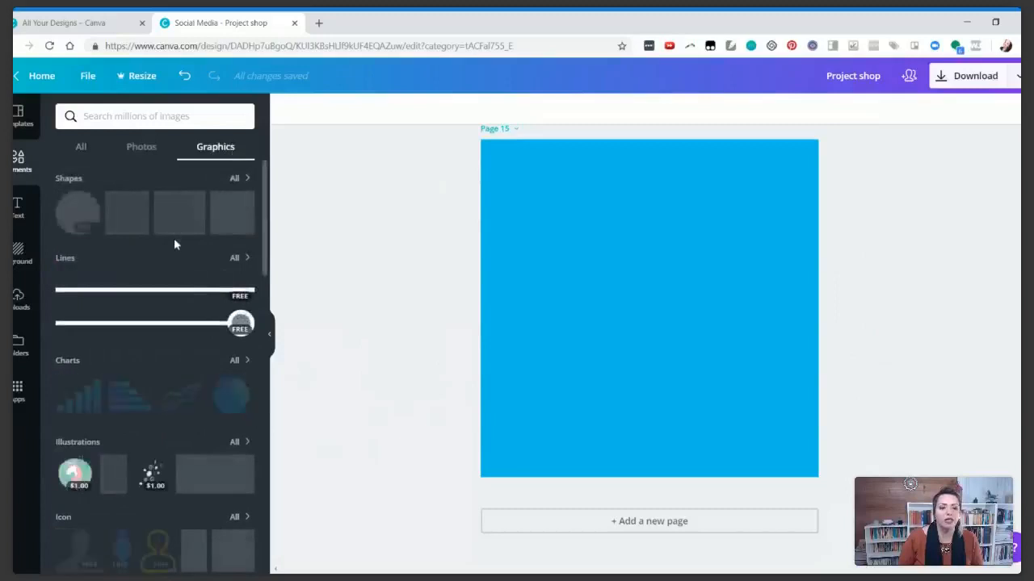
{"action": "scroll", "coordinate": [174, 239], "scroll_direction": "down", "scroll_amount": 4}
{"action": "scroll", "coordinate": [174, 261], "scroll_direction": "down", "scroll_amount": 5}
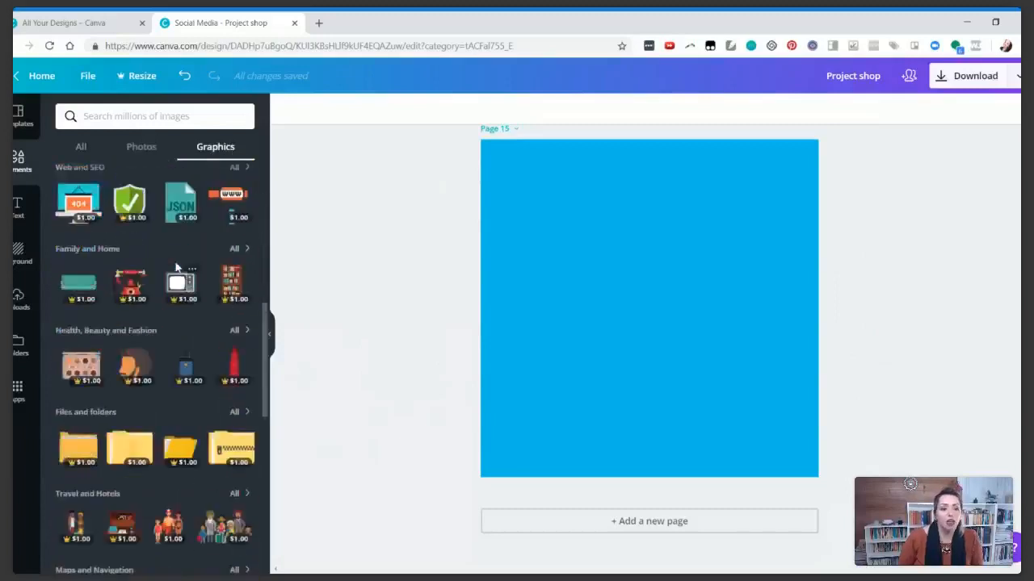
{"action": "scroll", "coordinate": [181, 267], "scroll_direction": "up", "scroll_amount": 8}
{"action": "scroll", "coordinate": [183, 267], "scroll_direction": "up", "scroll_amount": 1}
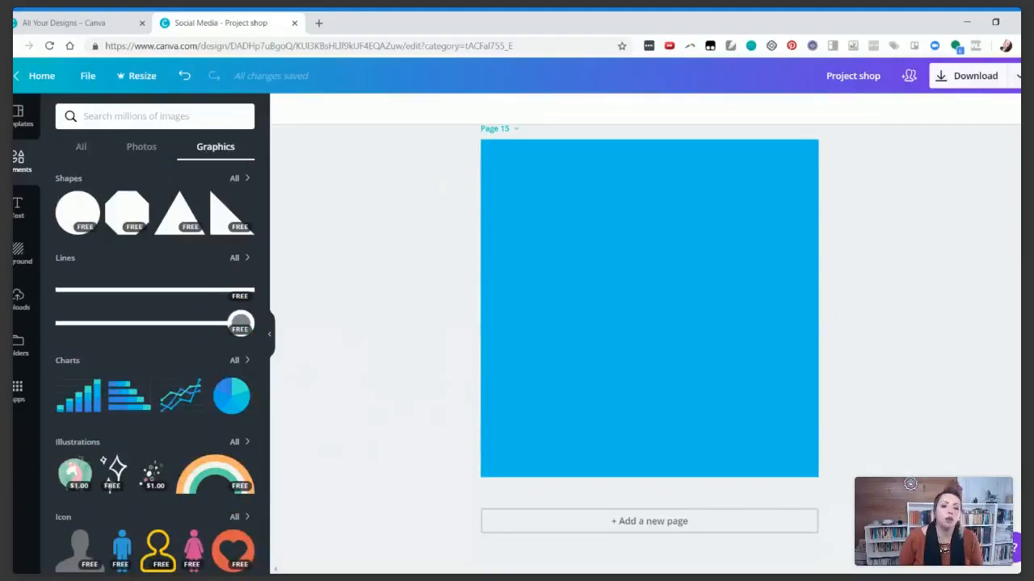
{"action": "left_click", "coordinate": [82, 149]}
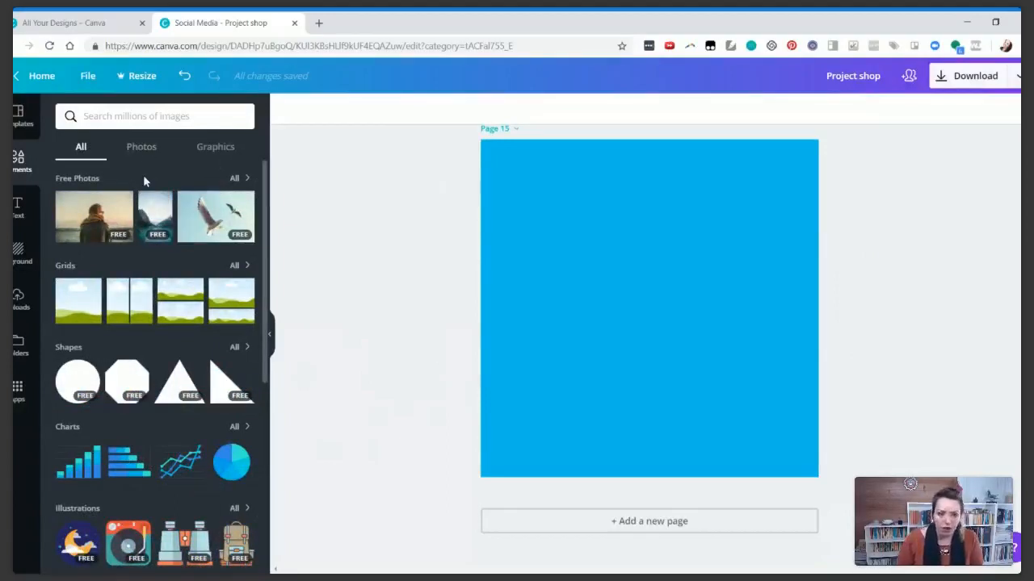
Stretch a plain white line across the full width of page 15 and place the record player illustration over it
{"action": "scroll", "coordinate": [143, 174], "scroll_direction": "down", "scroll_amount": 5}
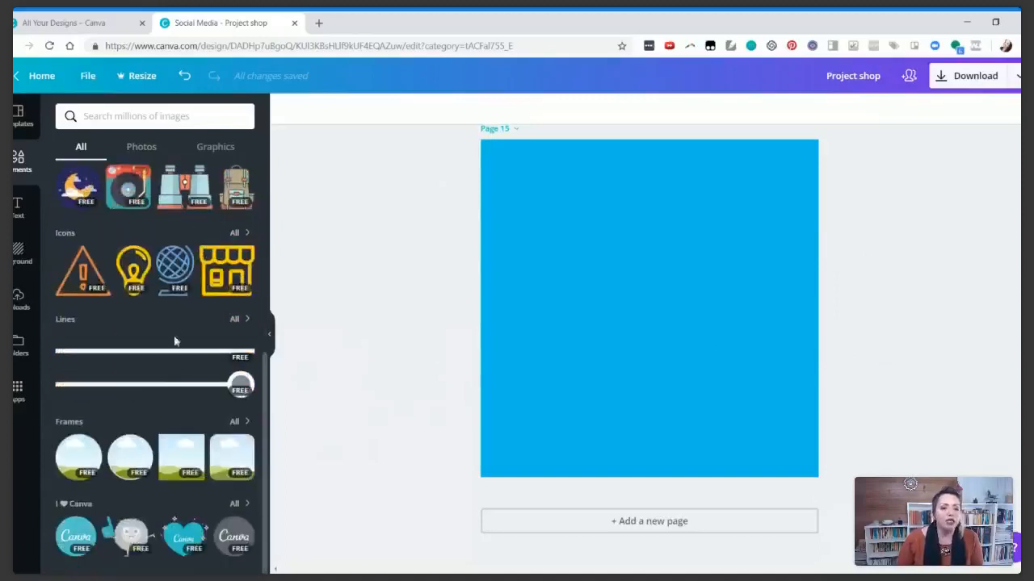
{"action": "left_click", "coordinate": [165, 358]}
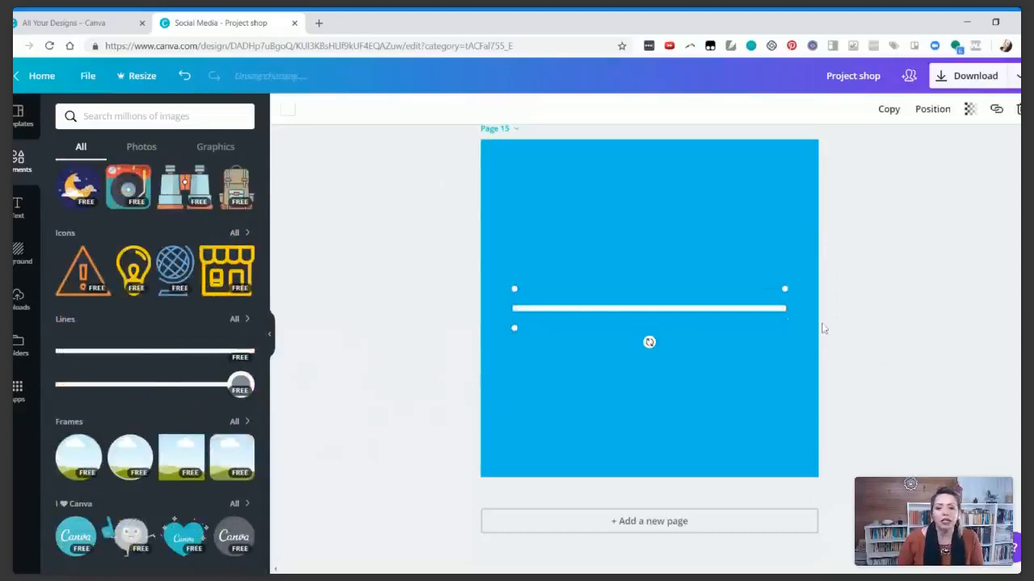
{"action": "left_click_drag", "start_coordinate": [787, 306], "coordinate": [822, 307]}
{"action": "left_click_drag", "start_coordinate": [511, 308], "coordinate": [423, 307]}
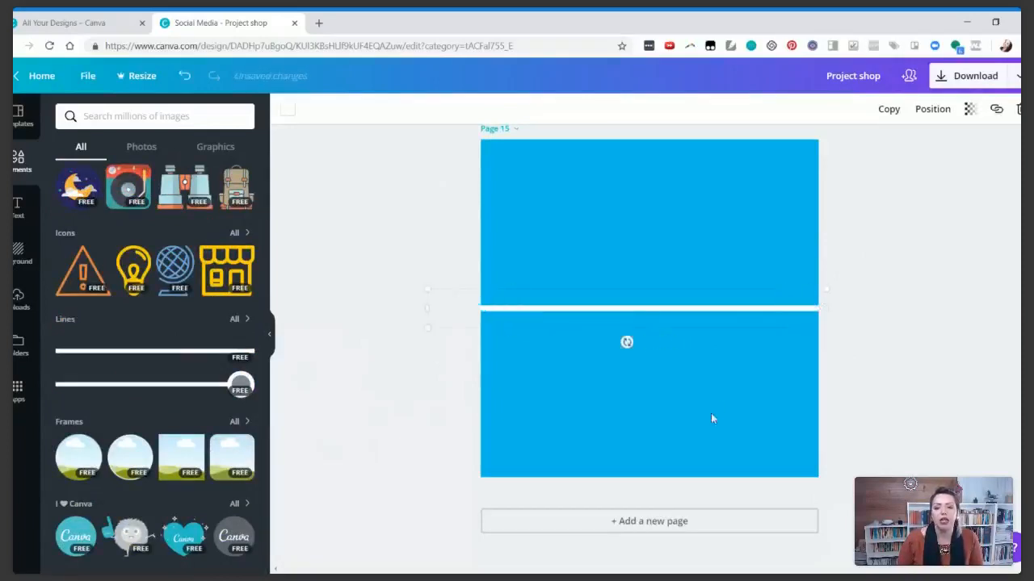
{"action": "left_click", "coordinate": [660, 220]}
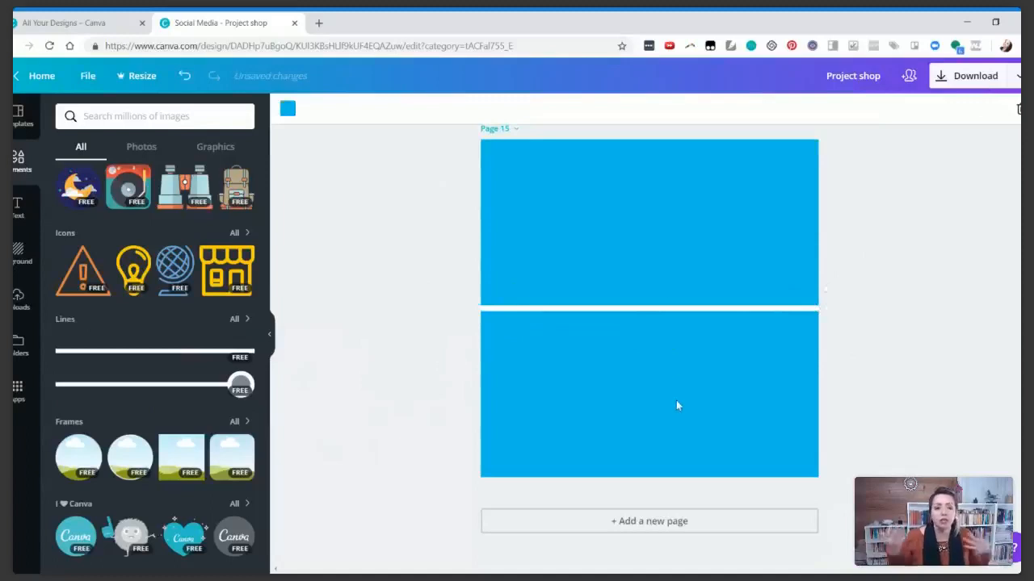
{"action": "left_click", "coordinate": [129, 187]}
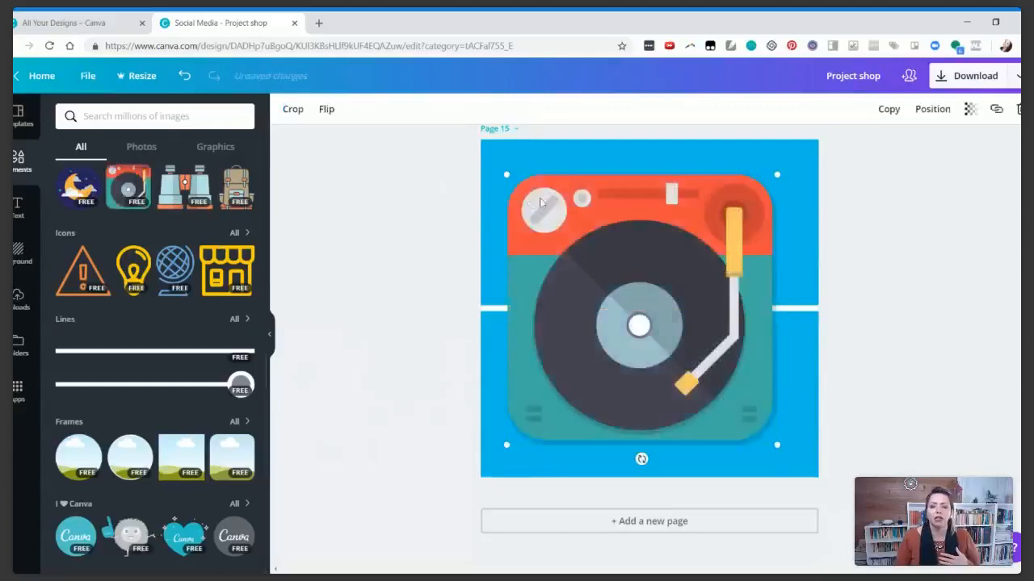
{"action": "left_click", "coordinate": [790, 436]}
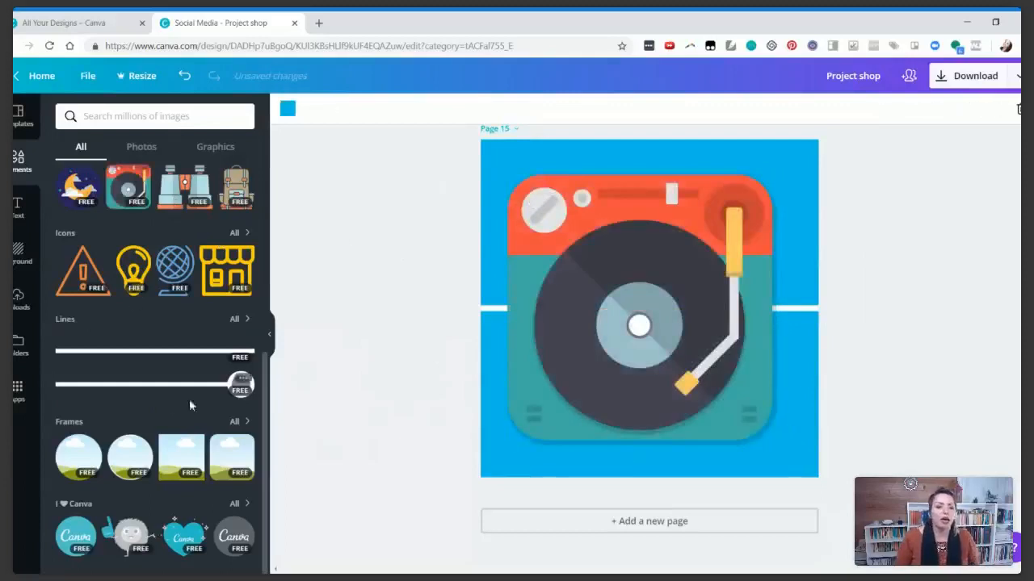
Add a white double-headed arrow with solid tips from the full line collection, shortened and angled diagonally over the record
{"action": "left_click", "coordinate": [237, 320]}
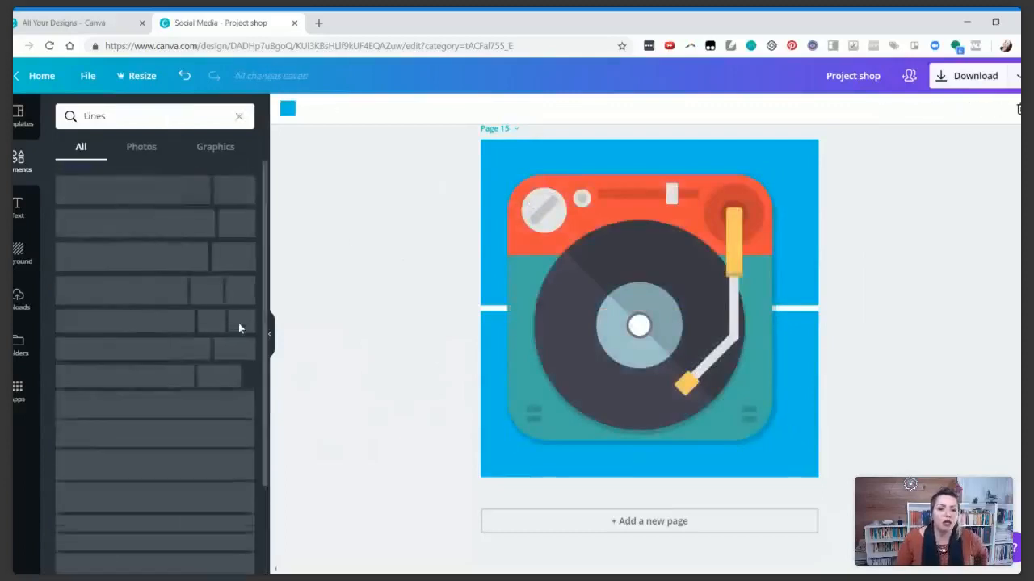
{"action": "left_click_drag", "start_coordinate": [183, 410], "coordinate": [661, 299]}
{"action": "left_click_drag", "start_coordinate": [682, 165], "coordinate": [594, 340]}
{"action": "left_click_drag", "start_coordinate": [563, 406], "coordinate": [596, 303]}
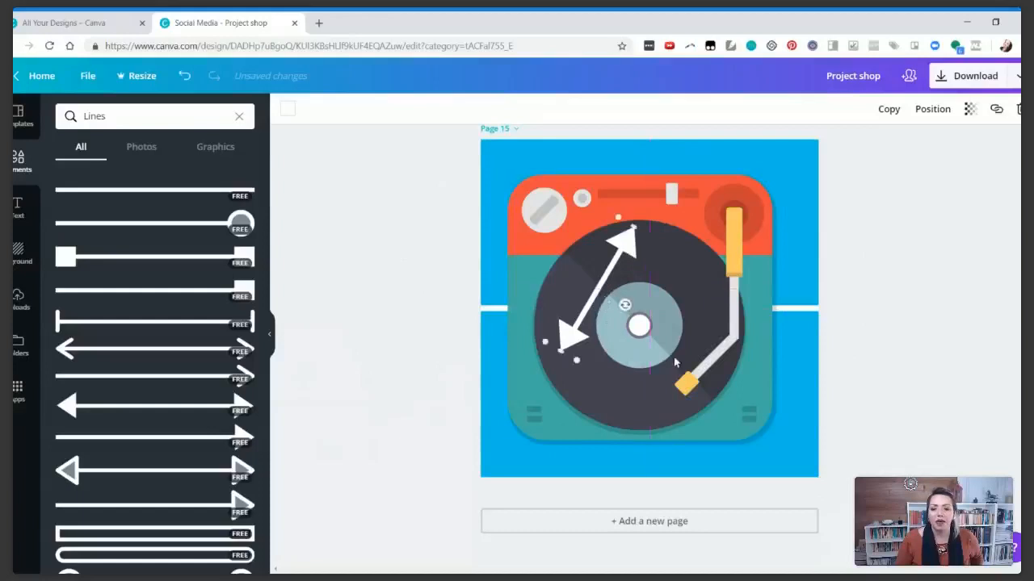
{"action": "left_click", "coordinate": [437, 433]}
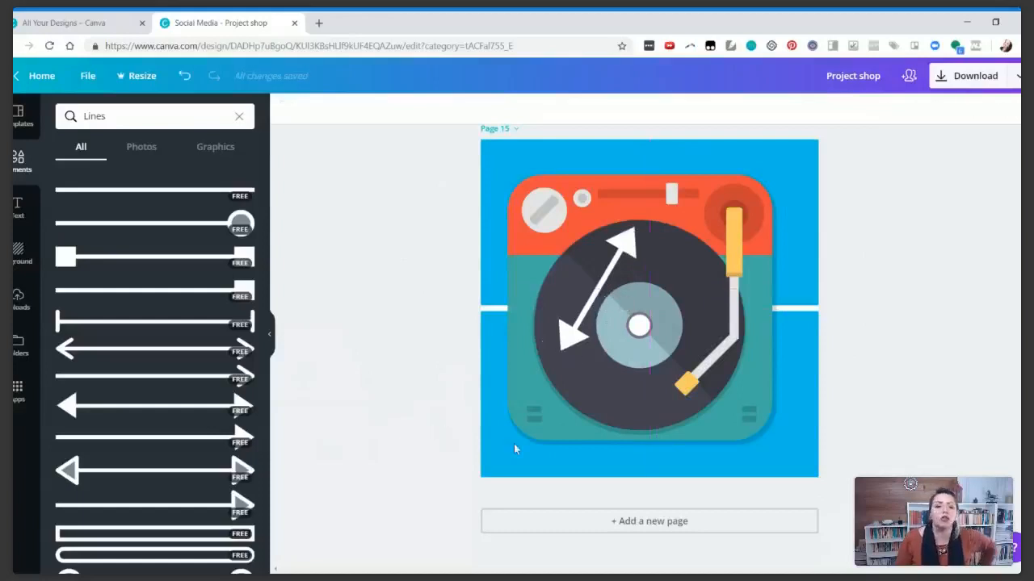
Recolor the double-headed arrow on the record light purple using the document colors
{"action": "left_click", "coordinate": [629, 240]}
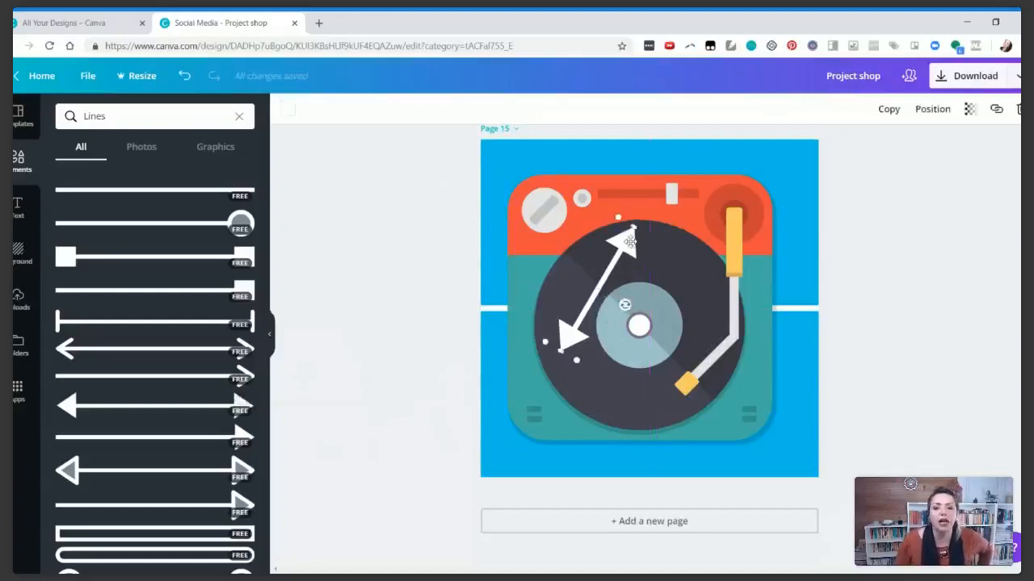
{"action": "left_click", "coordinate": [288, 108]}
{"action": "left_click", "coordinate": [356, 186]}
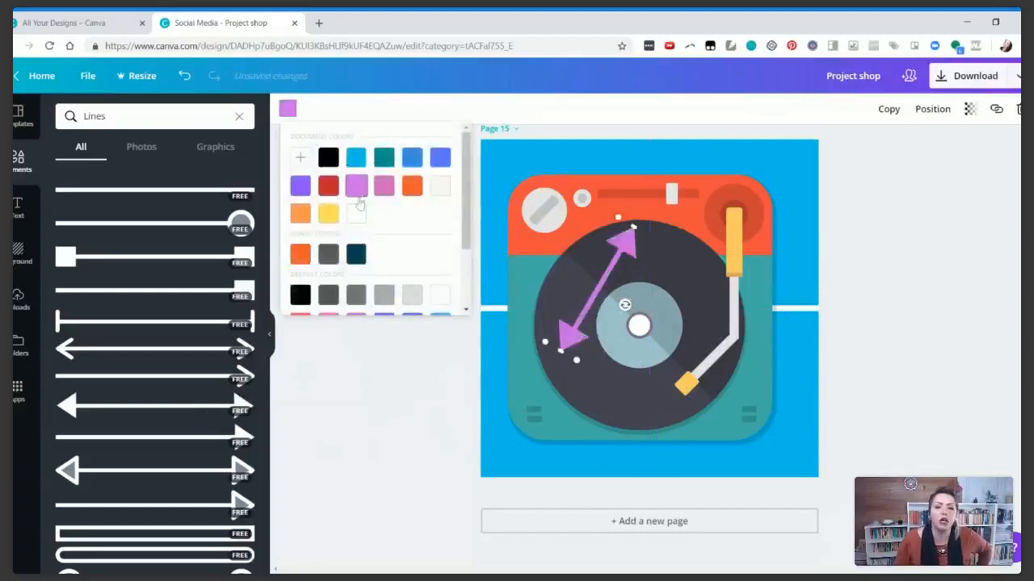
{"action": "left_click", "coordinate": [367, 403]}
Clear the Lines search and add a new page with the white-bordered circular frame on it
{"action": "scroll", "coordinate": [136, 418], "scroll_direction": "down", "scroll_amount": 5}
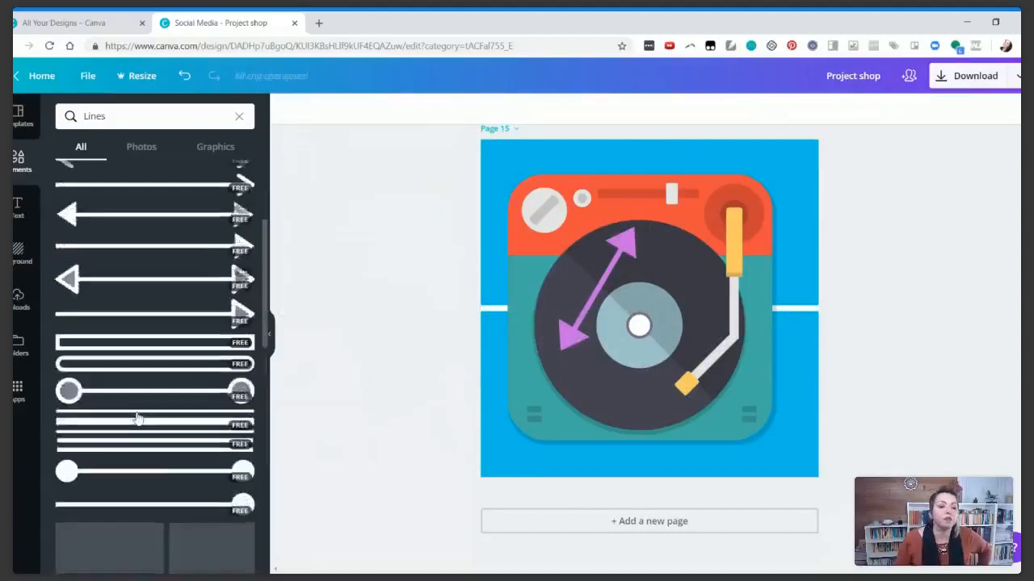
{"action": "scroll", "coordinate": [135, 418], "scroll_direction": "up", "scroll_amount": 3}
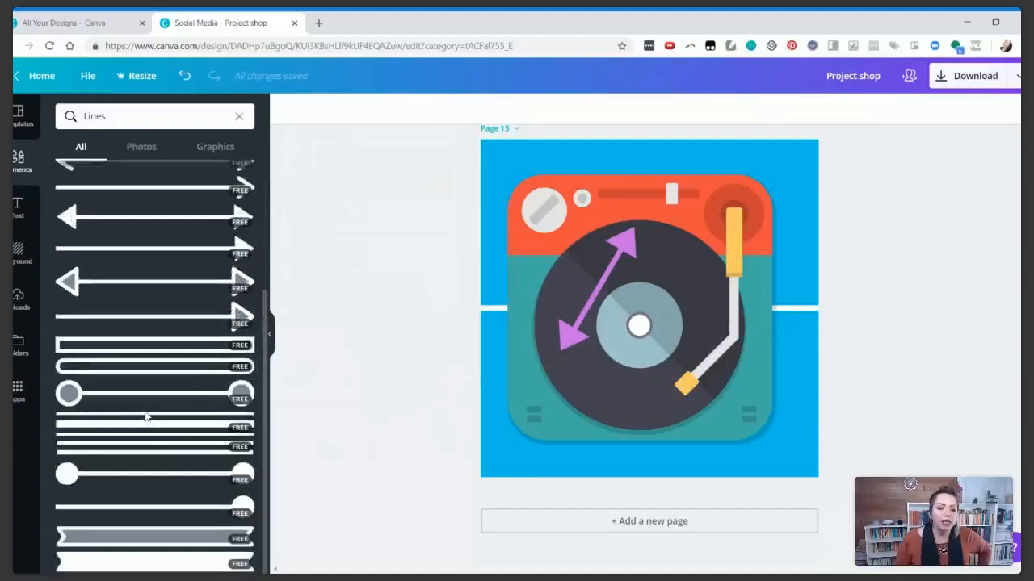
{"action": "left_click", "coordinate": [240, 117]}
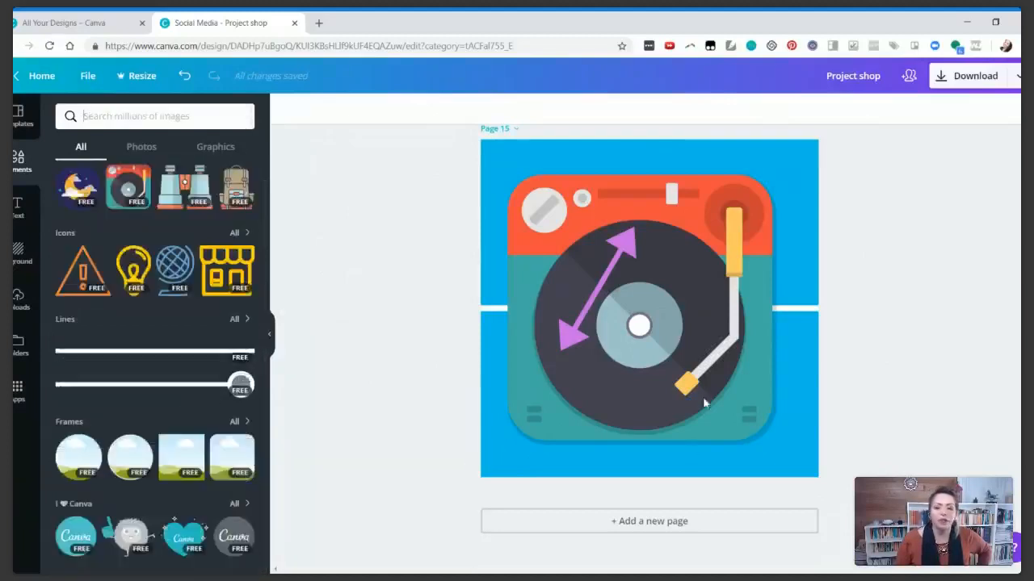
{"action": "left_click", "coordinate": [676, 520]}
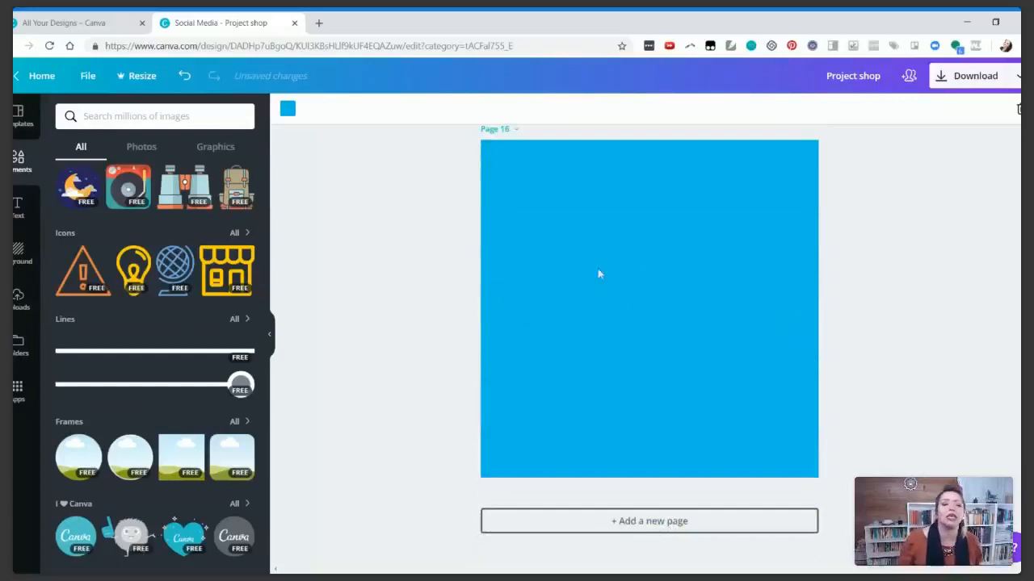
{"action": "left_click", "coordinate": [123, 462]}
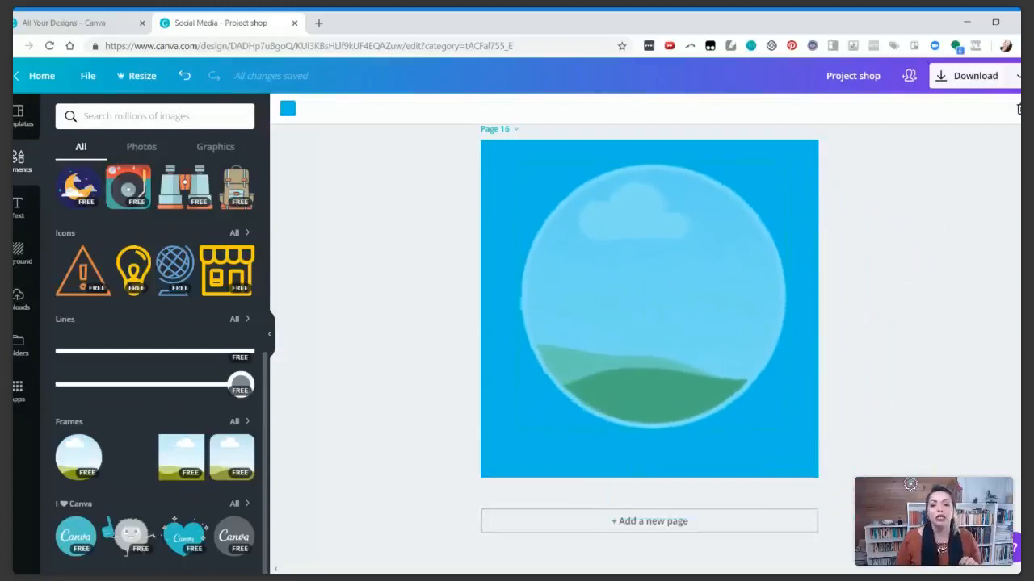
{"action": "left_click", "coordinate": [393, 413]}
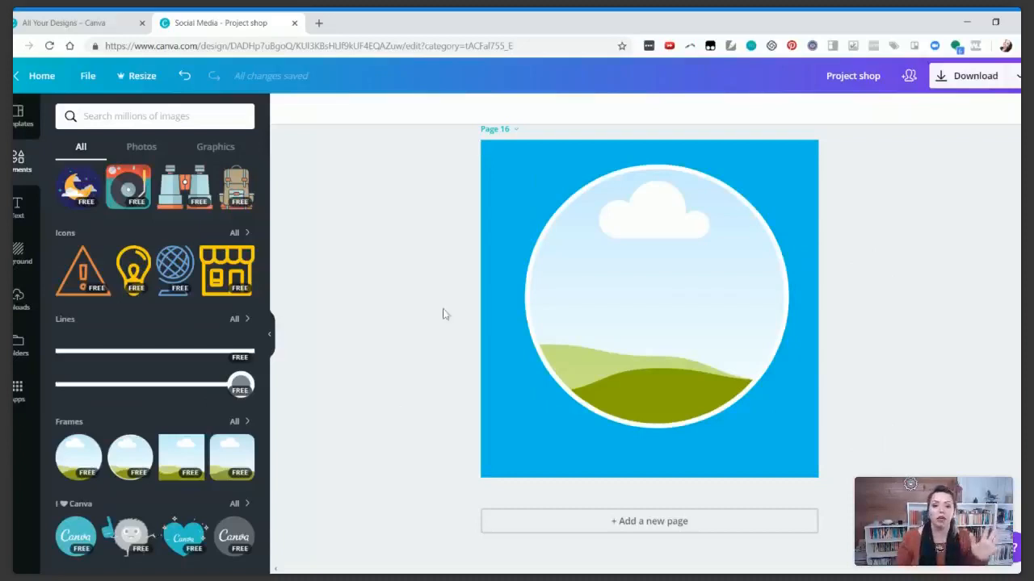
Shrink the circular frame to about half its size and move it into the upper-left corner of page 16
{"action": "left_click", "coordinate": [592, 250]}
{"action": "left_click_drag", "start_coordinate": [791, 165], "coordinate": [651, 283]}
{"action": "left_click_drag", "start_coordinate": [597, 358], "coordinate": [554, 236]}
{"action": "left_click", "coordinate": [655, 340]}
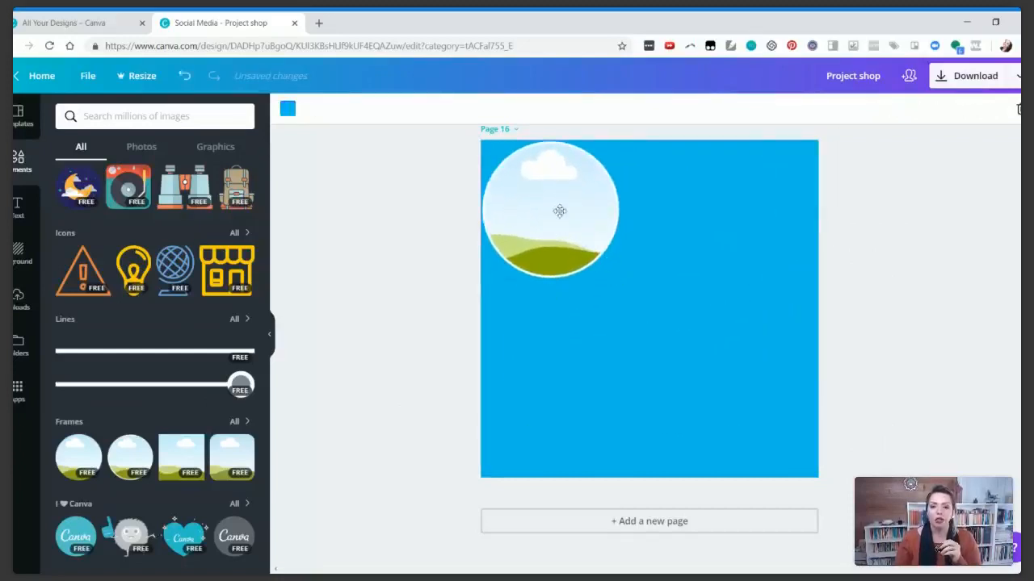
Fill the circular frame with the uploaded orange robot logo on white and return to the elements library
{"action": "left_click", "coordinate": [17, 299]}
{"action": "scroll", "coordinate": [135, 333], "scroll_direction": "down", "scroll_amount": 5}
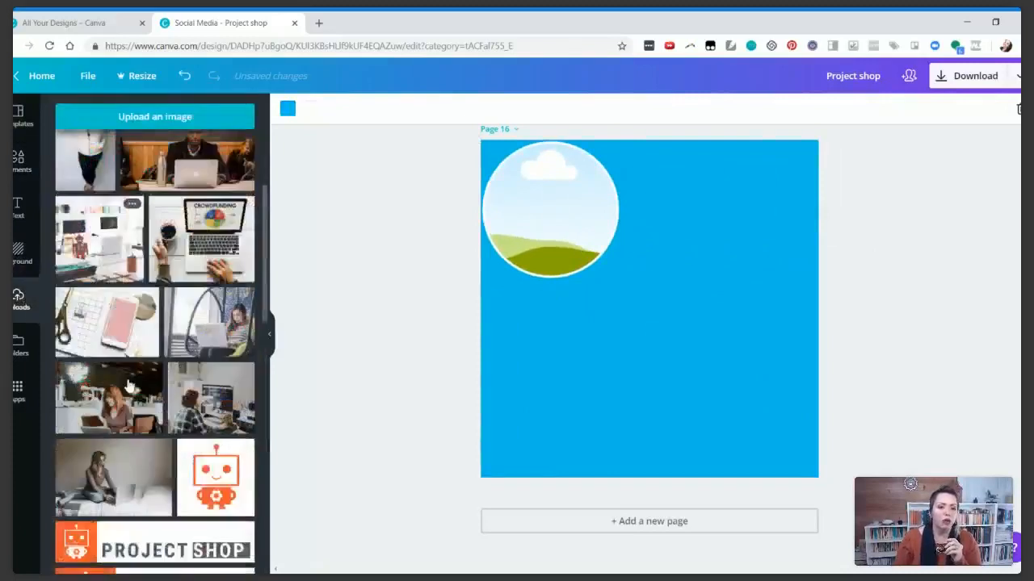
{"action": "left_click_drag", "start_coordinate": [234, 370], "coordinate": [553, 222]}
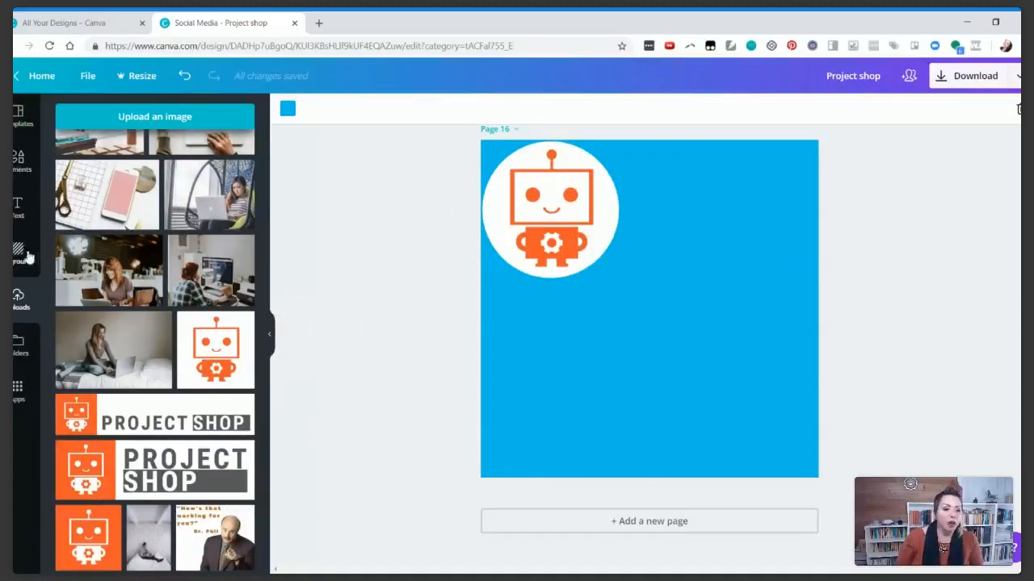
{"action": "left_click", "coordinate": [16, 161]}
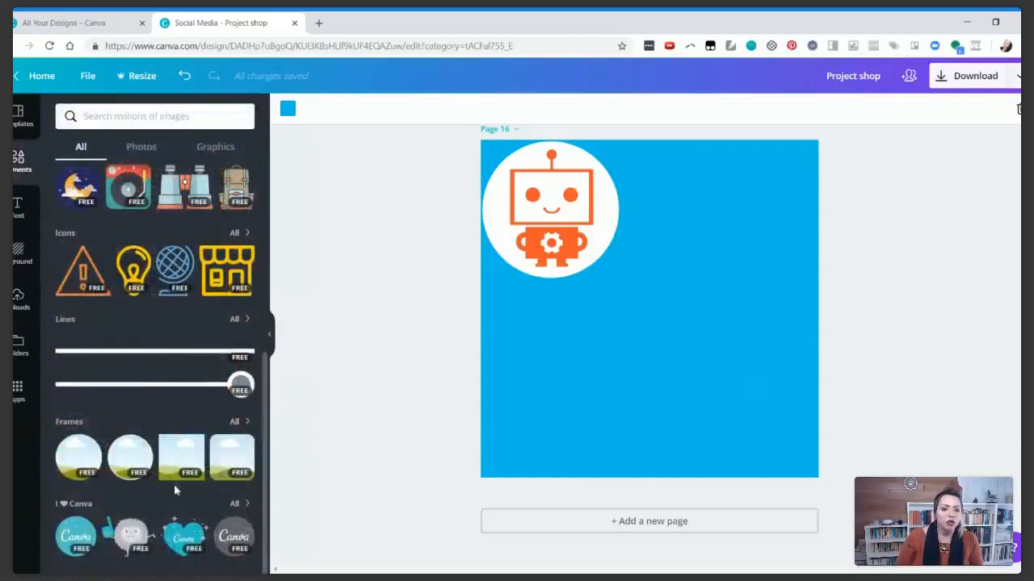
Add a new page with the thick diagonal-stripe frame and enlarge the frame to cover the whole page
{"action": "left_click", "coordinate": [235, 423]}
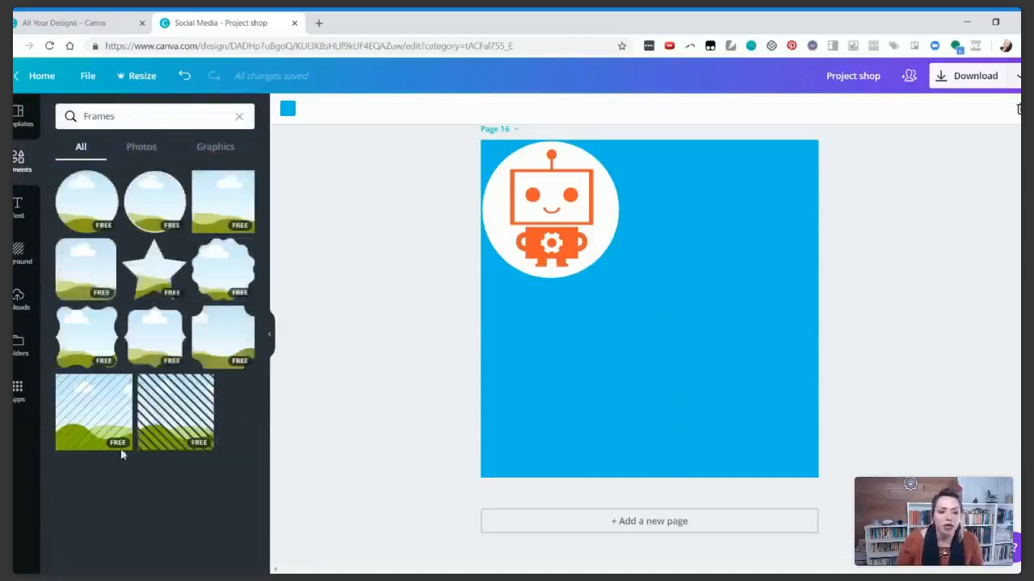
{"action": "left_click", "coordinate": [609, 520]}
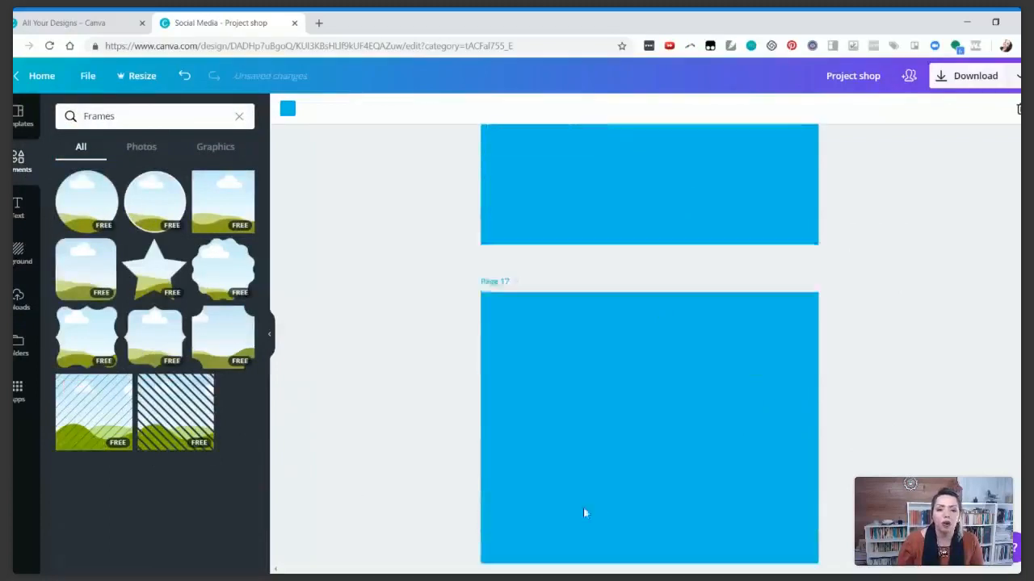
{"action": "left_click", "coordinate": [175, 411]}
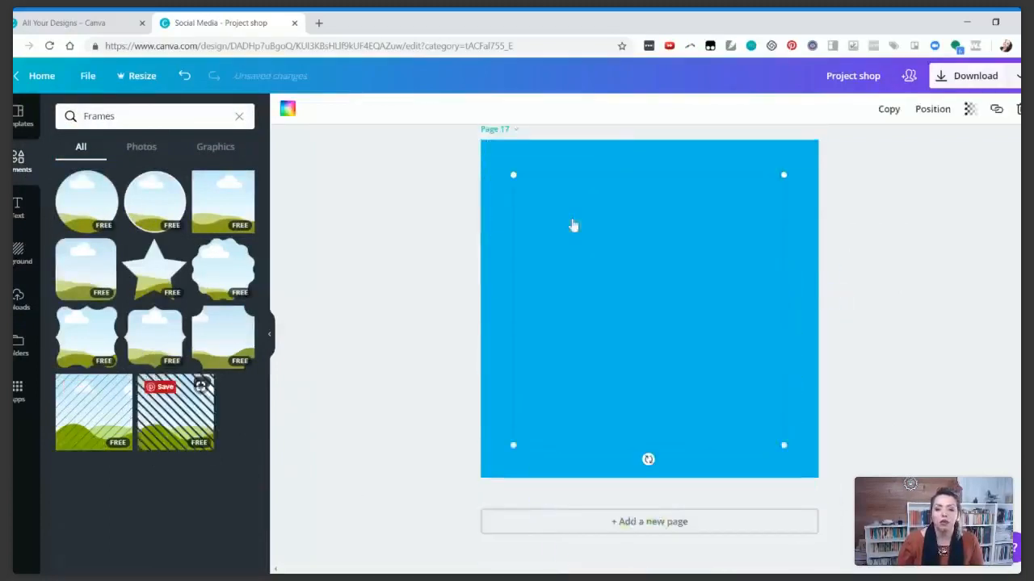
{"action": "left_click_drag", "start_coordinate": [511, 174], "coordinate": [481, 140]}
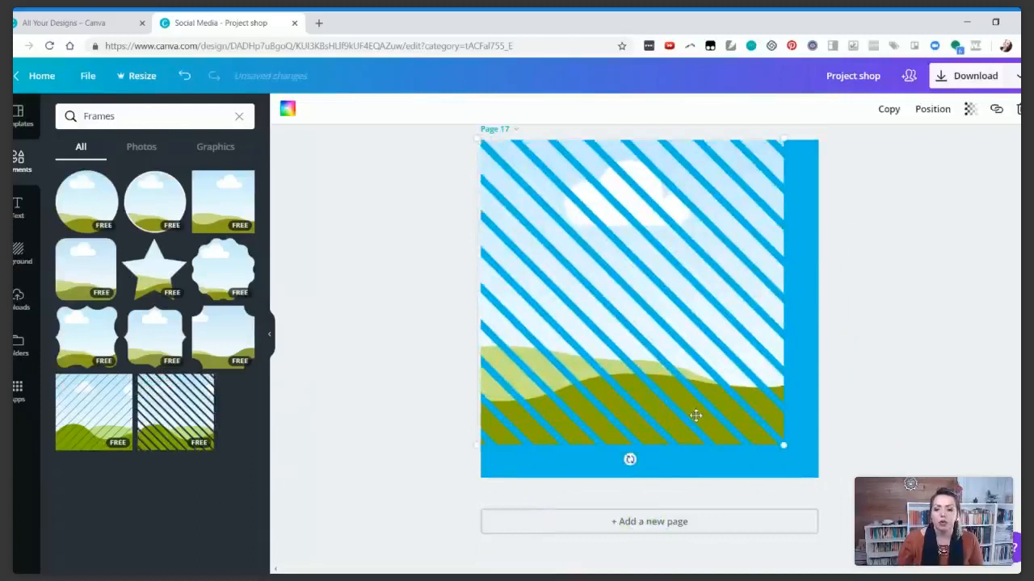
{"action": "left_click_drag", "start_coordinate": [783, 444], "coordinate": [820, 478]}
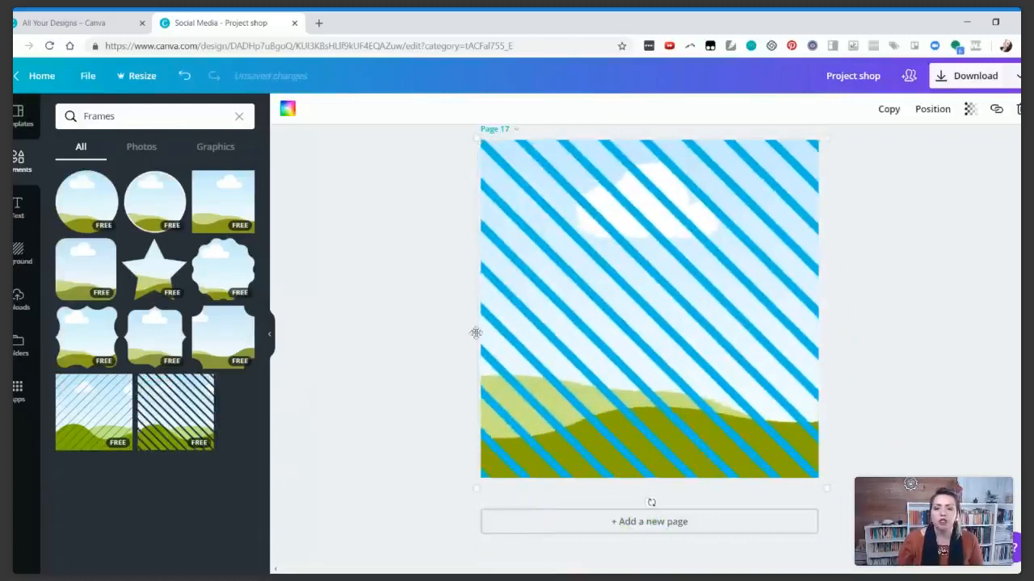
{"action": "left_click", "coordinate": [357, 401]}
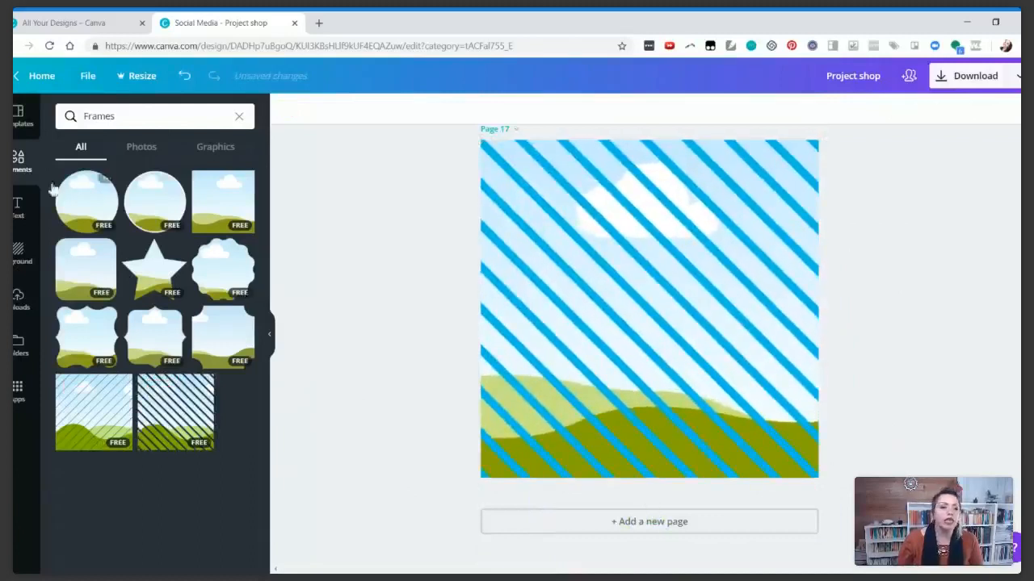
Fill the diagonal-stripe frame on page 17 with the free dark green fern photo
{"action": "left_click", "coordinate": [143, 154]}
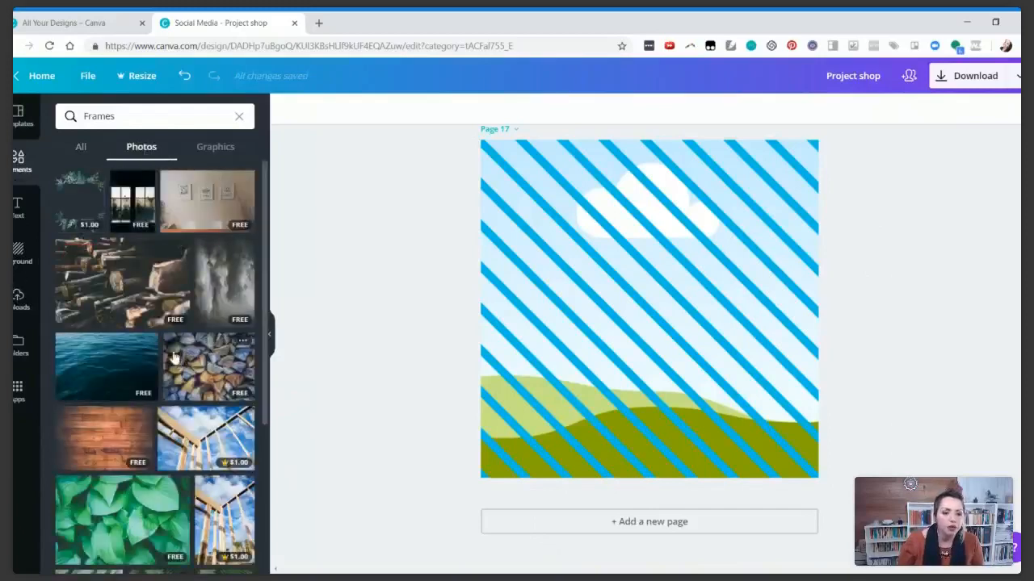
{"action": "scroll", "coordinate": [174, 364], "scroll_direction": "down", "scroll_amount": 1}
{"action": "scroll", "coordinate": [173, 363], "scroll_direction": "down", "scroll_amount": 2}
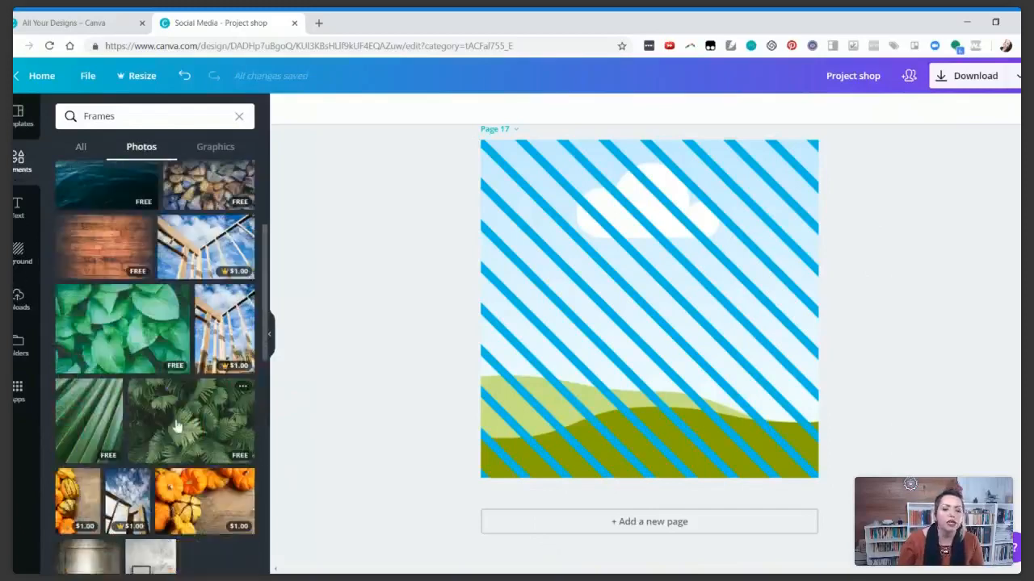
{"action": "left_click", "coordinate": [174, 426]}
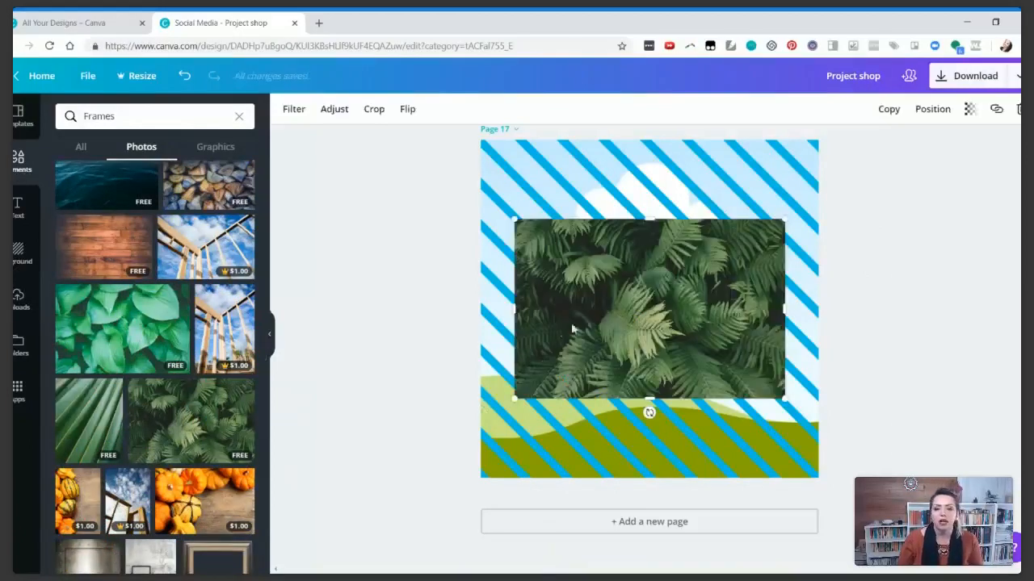
{"action": "left_click_drag", "start_coordinate": [592, 315], "coordinate": [521, 345]}
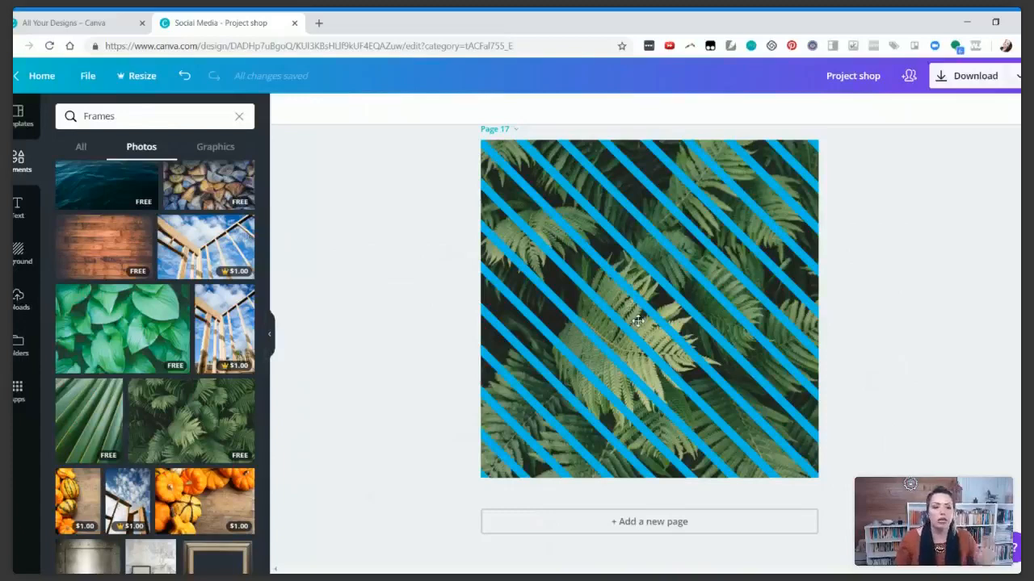
Nudge the striped fern frame slightly and change the blue between its stripes to white from the document colors
{"action": "left_click_drag", "start_coordinate": [714, 320], "coordinate": [705, 311]}
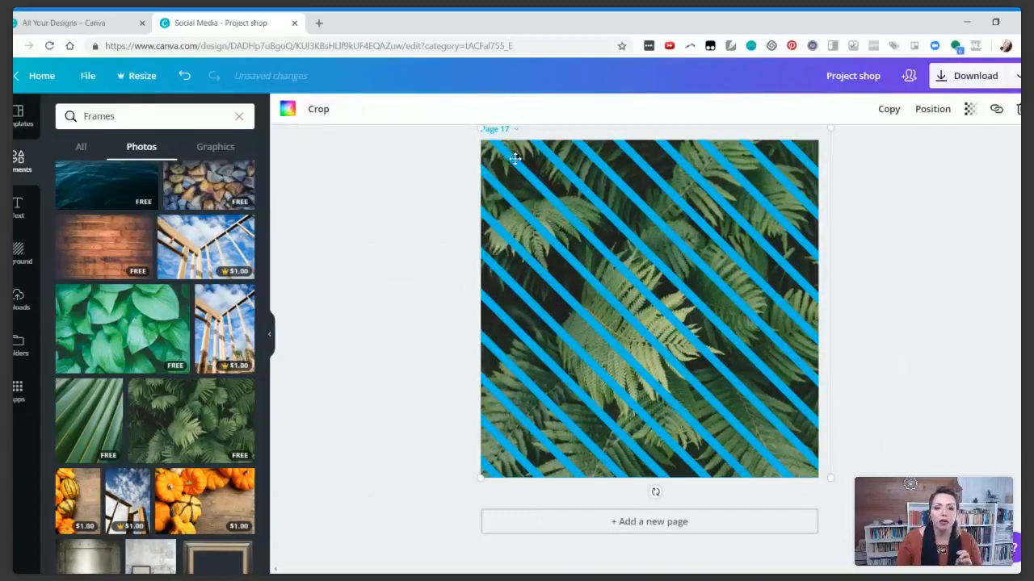
{"action": "left_click", "coordinate": [287, 109]}
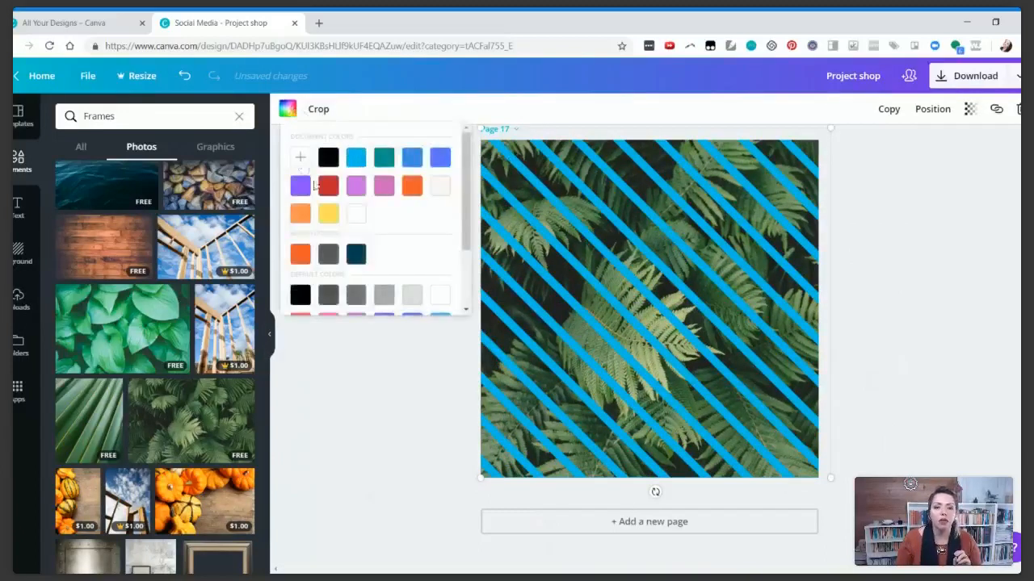
{"action": "left_click", "coordinate": [358, 213]}
{"action": "left_click", "coordinate": [717, 265]}
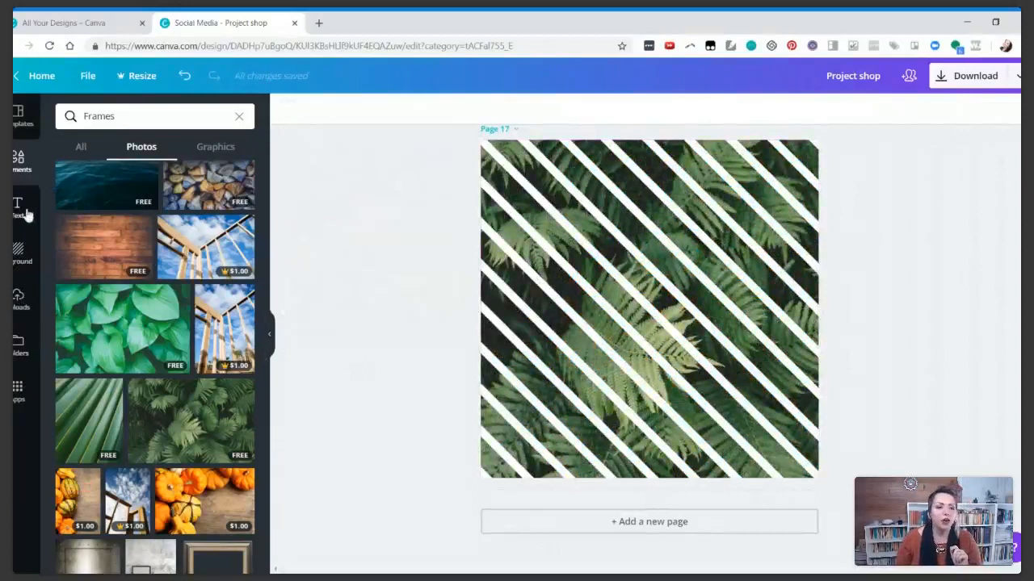
Clear the Frames search and place the octagon shape in the center of page 17
{"action": "left_click", "coordinate": [80, 150]}
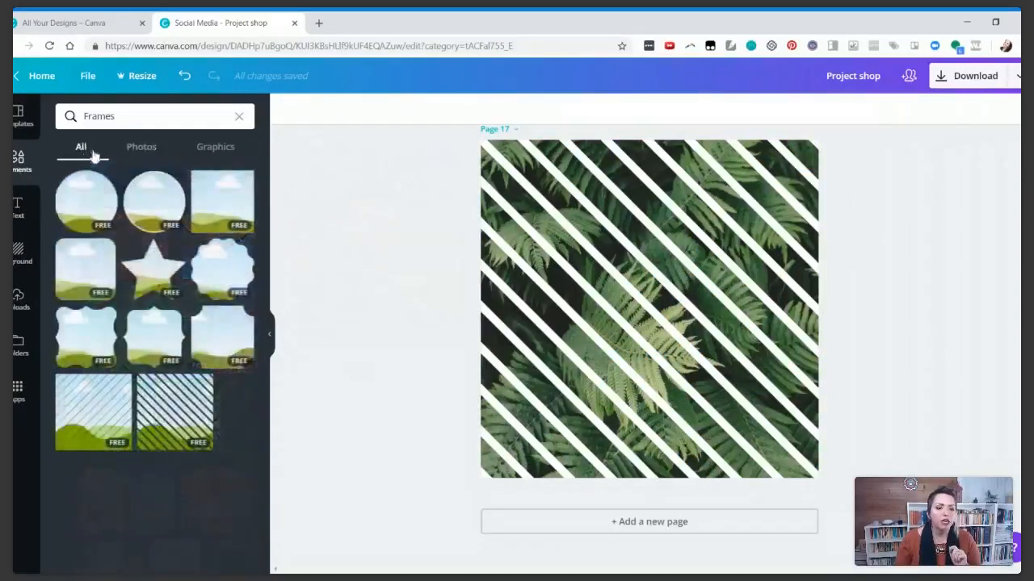
{"action": "left_click", "coordinate": [239, 118]}
{"action": "scroll", "coordinate": [154, 404], "scroll_direction": "up", "scroll_amount": 3}
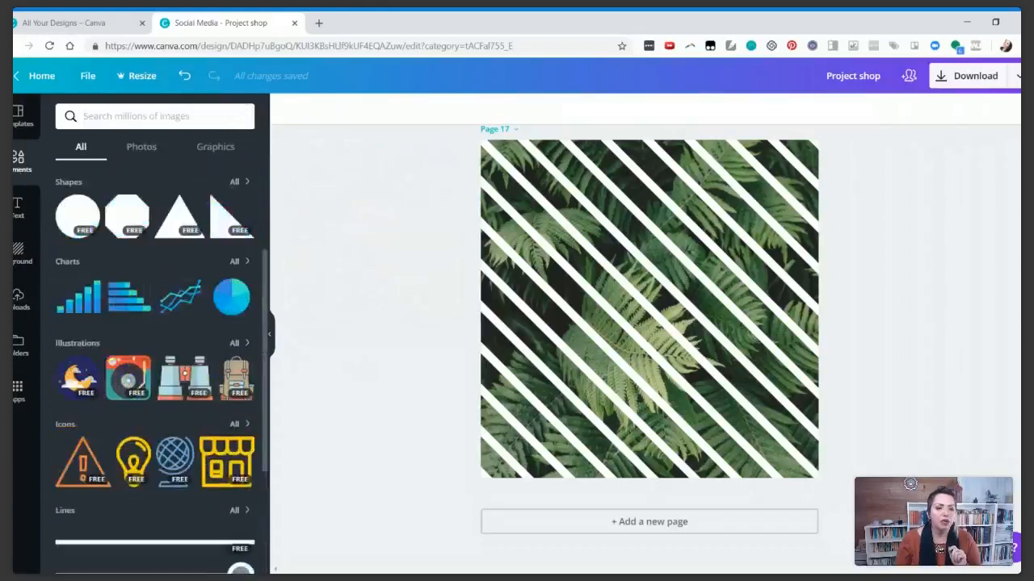
{"action": "left_click", "coordinate": [134, 212]}
{"action": "left_click_drag", "start_coordinate": [661, 338], "coordinate": [658, 339]}
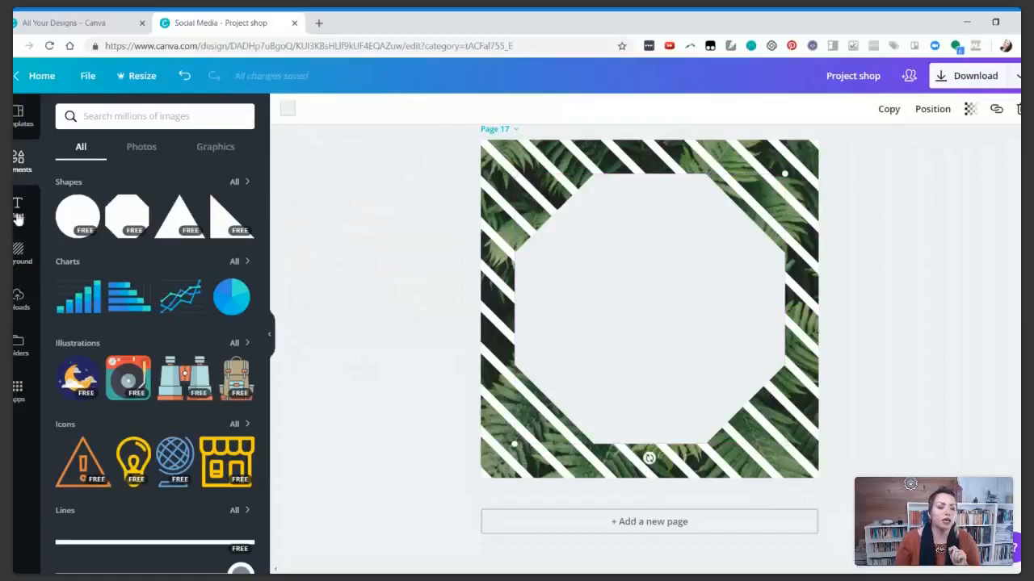
Add the "01 CONCEPTS" text combination over the octagon, keeping only a single copy
{"action": "left_click", "coordinate": [18, 214]}
{"action": "scroll", "coordinate": [176, 513], "scroll_direction": "down", "scroll_amount": 3}
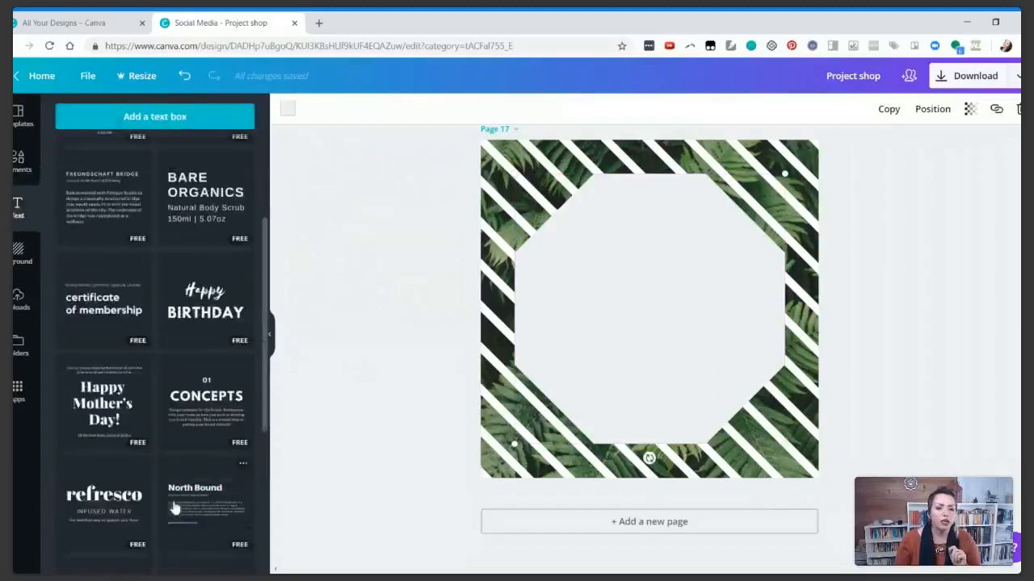
{"action": "left_click", "coordinate": [201, 400]}
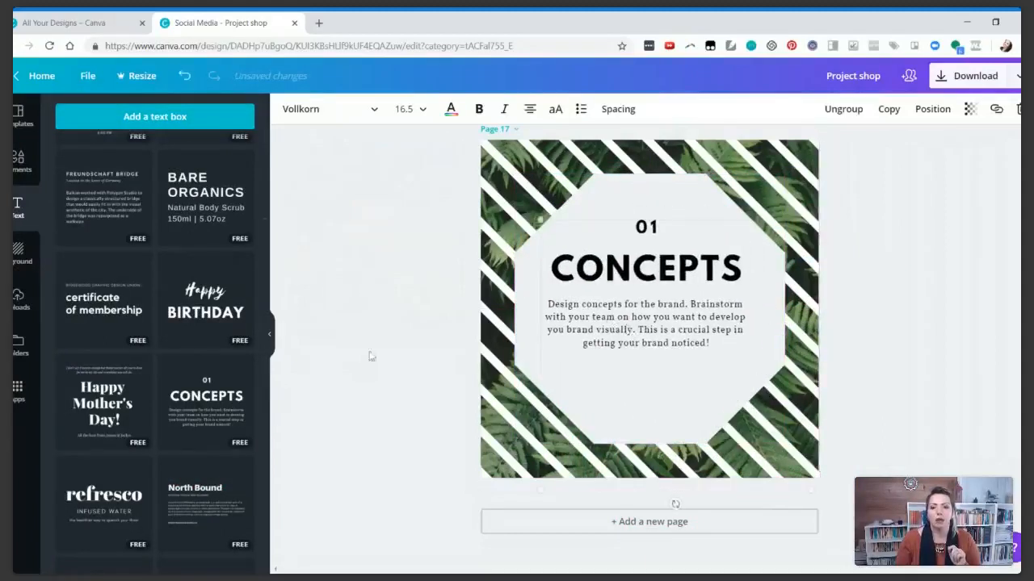
{"action": "key", "text": "ctrl+d"}
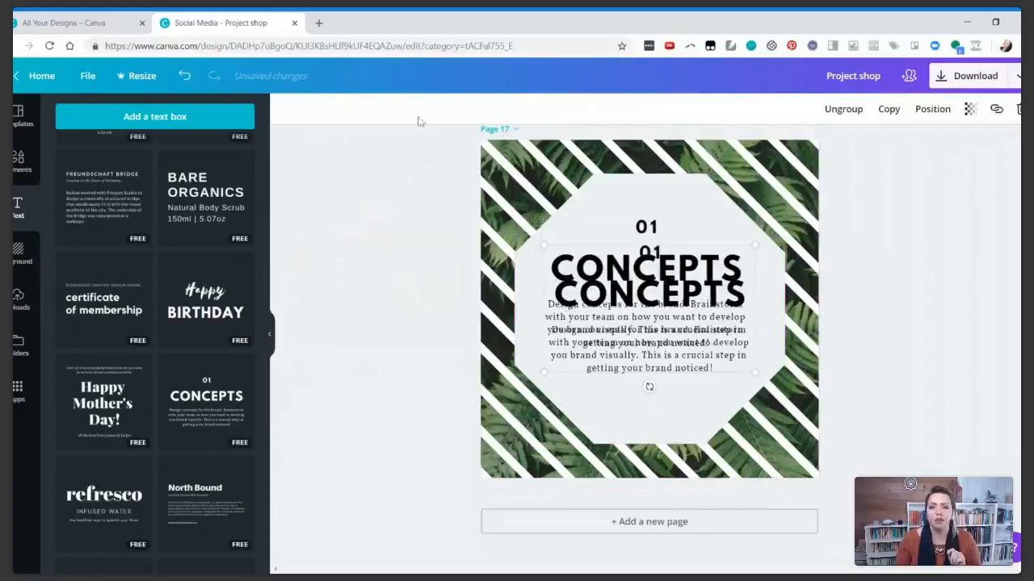
{"action": "left_click", "coordinate": [184, 75]}
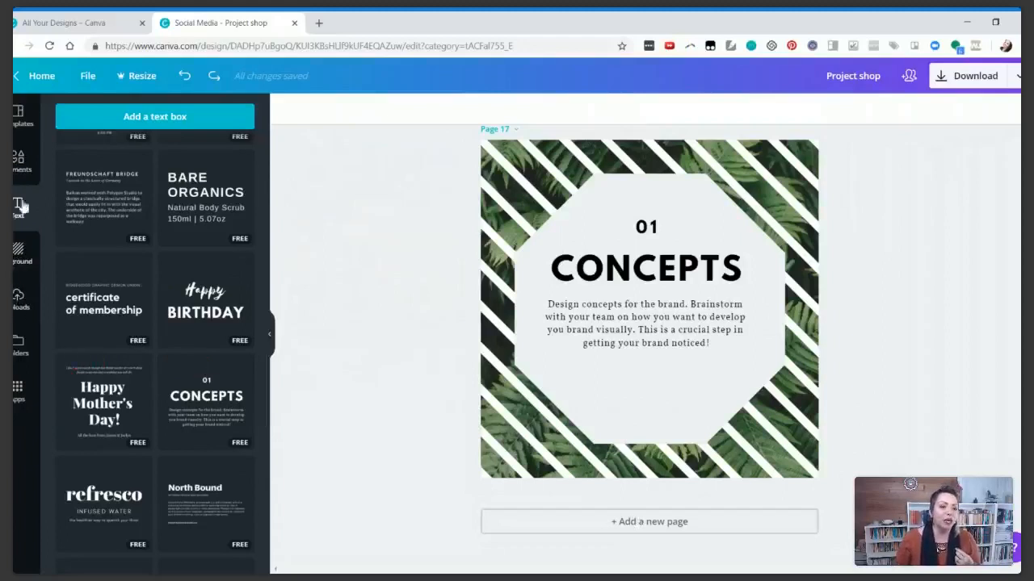
Add page 18, clear the Frames search and place the teal circular Canva logo on the new page
{"action": "left_click", "coordinate": [30, 167]}
{"action": "scroll", "coordinate": [173, 376], "scroll_direction": "down", "scroll_amount": 3}
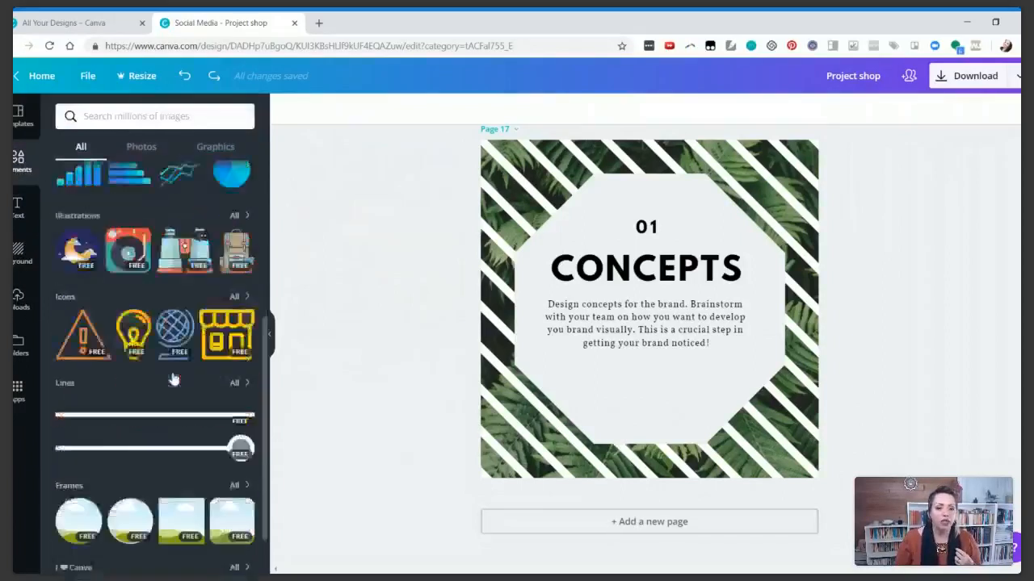
{"action": "left_click", "coordinate": [234, 421]}
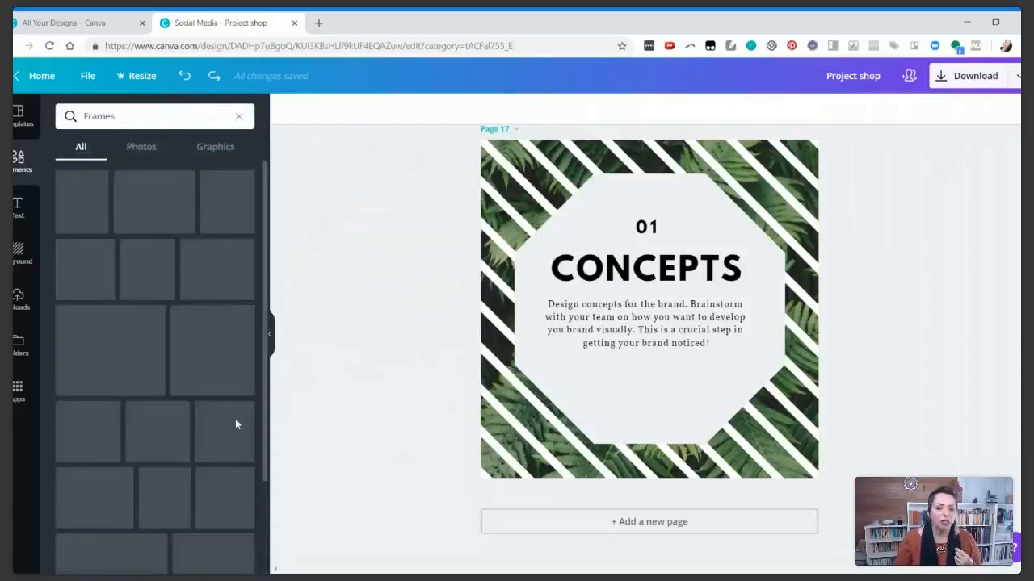
{"action": "left_click", "coordinate": [535, 526]}
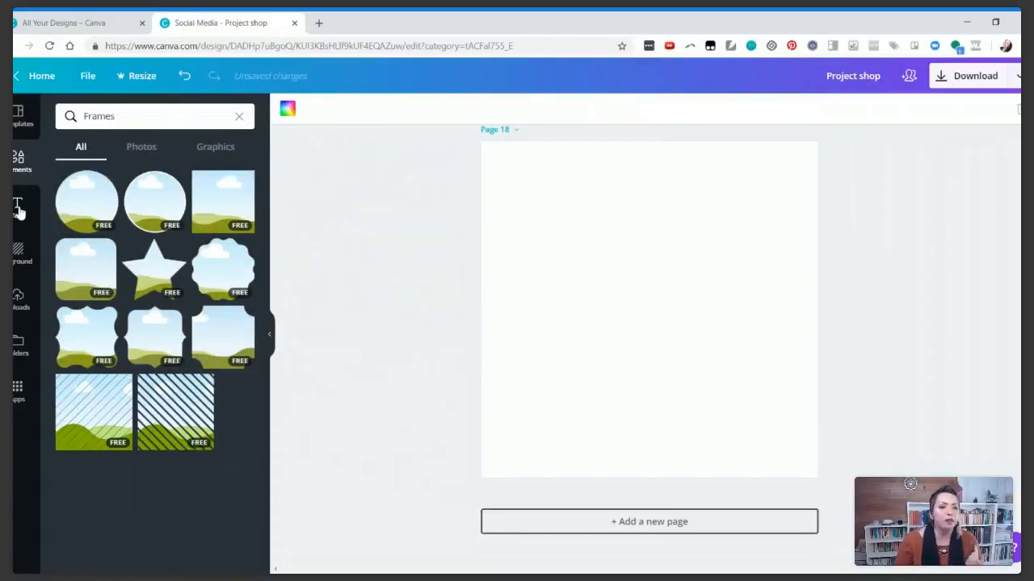
{"action": "left_click", "coordinate": [240, 117]}
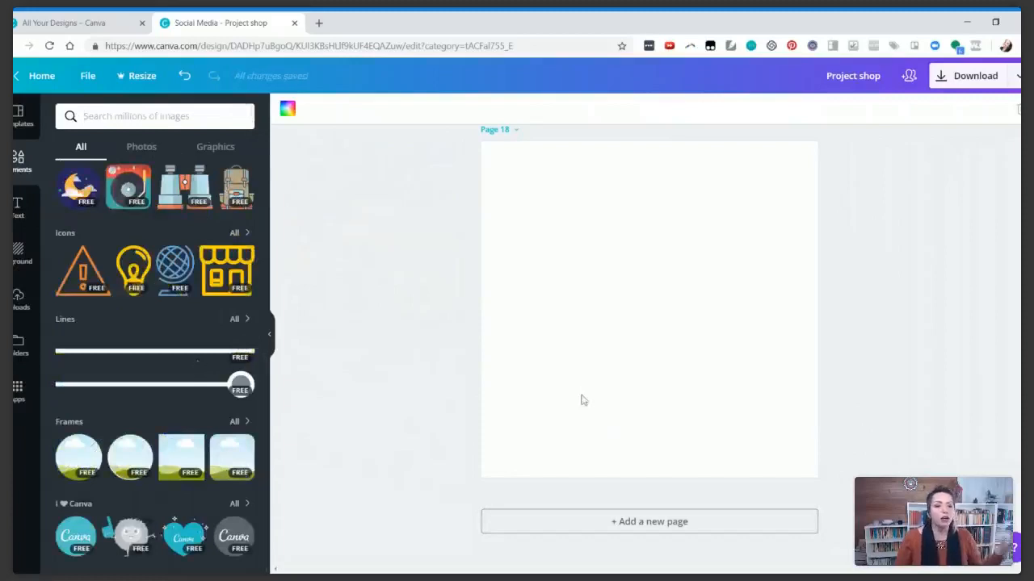
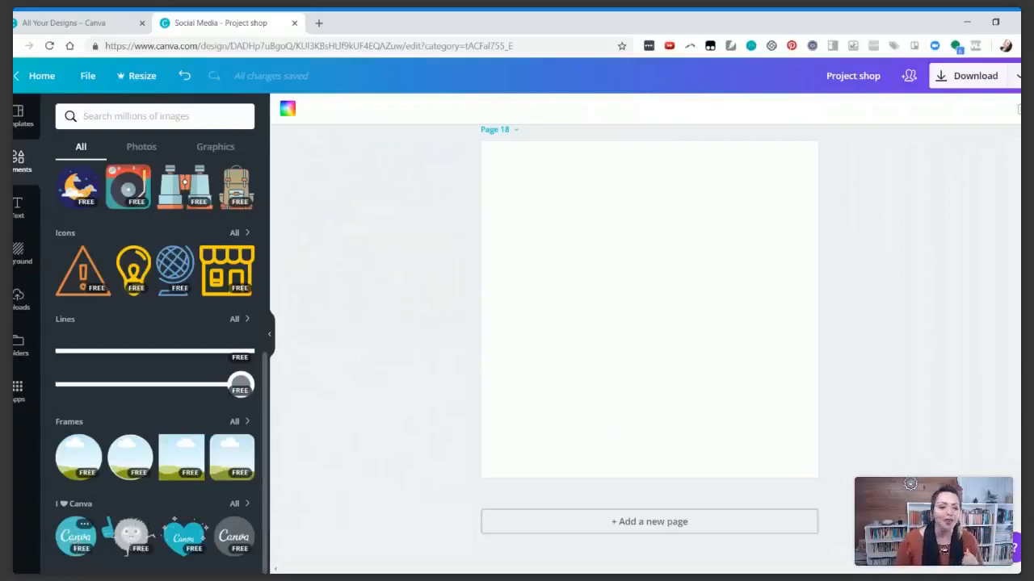
{"action": "left_click", "coordinate": [75, 537]}
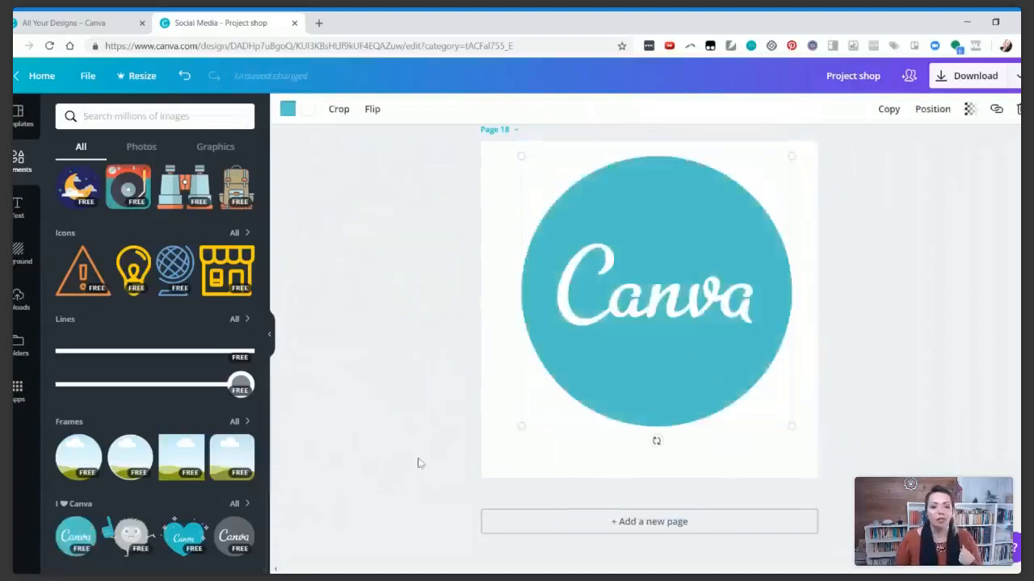
Open the full I ♥ Canva collection and add page 19 with the multicolored #CANVALOVE graphic on it
{"action": "left_click", "coordinate": [242, 505]}
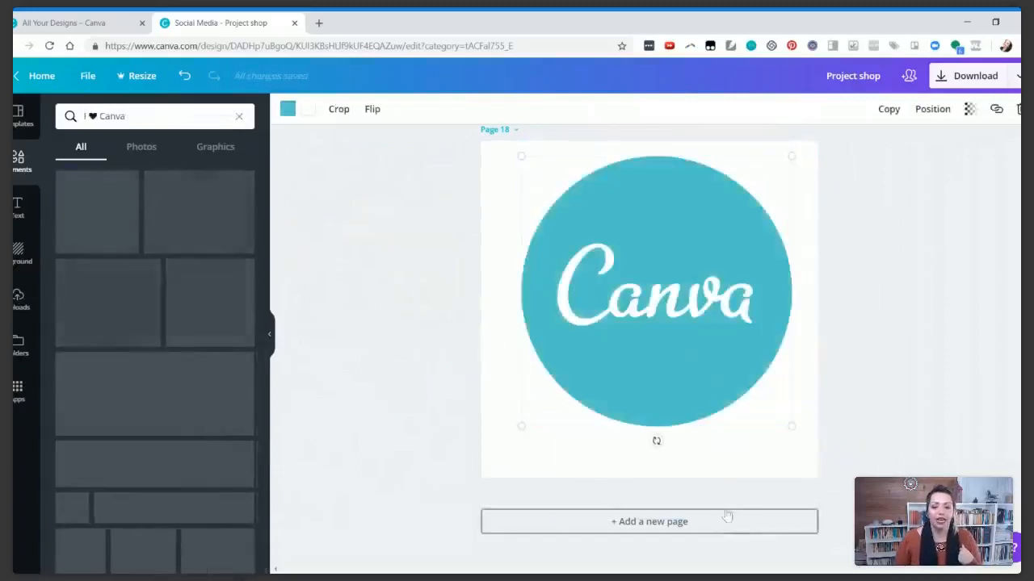
{"action": "left_click", "coordinate": [629, 522]}
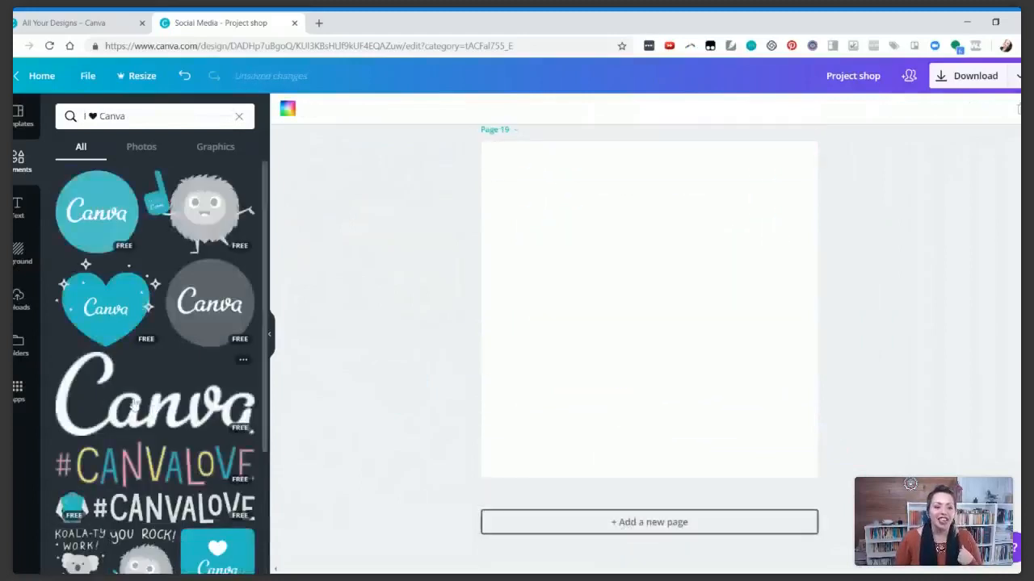
{"action": "left_click", "coordinate": [164, 472]}
Add the furry "YOU ROCK!" character, shrink it to about a third and place it below the right half of #CANVALOVE
{"action": "scroll", "coordinate": [186, 481], "scroll_direction": "down", "scroll_amount": 2}
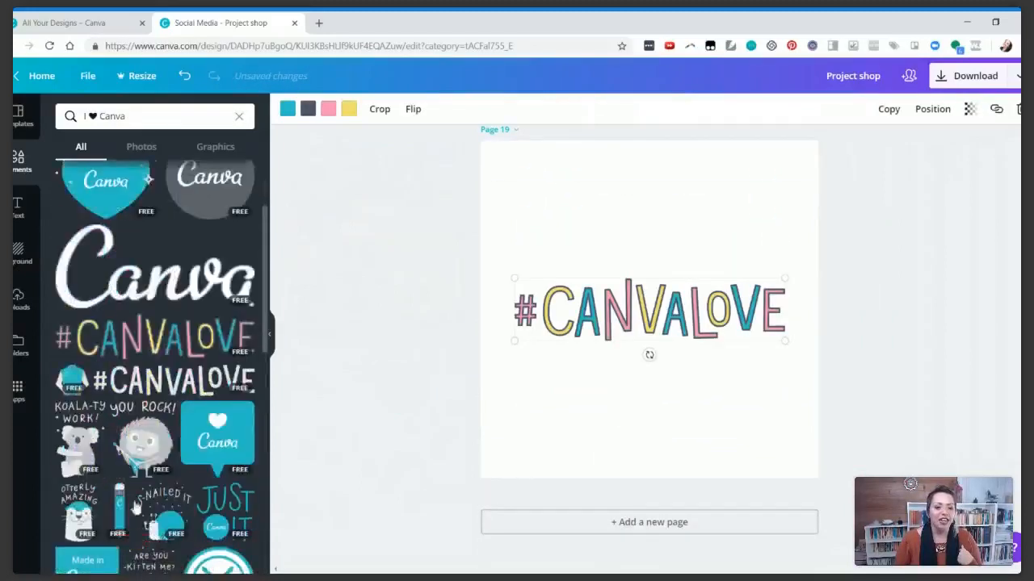
{"action": "left_click", "coordinate": [145, 436]}
{"action": "mouse_move", "coordinate": [683, 343]}
{"action": "left_mouse_down"}
{"action": "mouse_move", "coordinate": [679, 242]}
{"action": "mouse_move", "coordinate": [703, 375]}
{"action": "mouse_move", "coordinate": [686, 337]}
{"action": "left_mouse_up"}
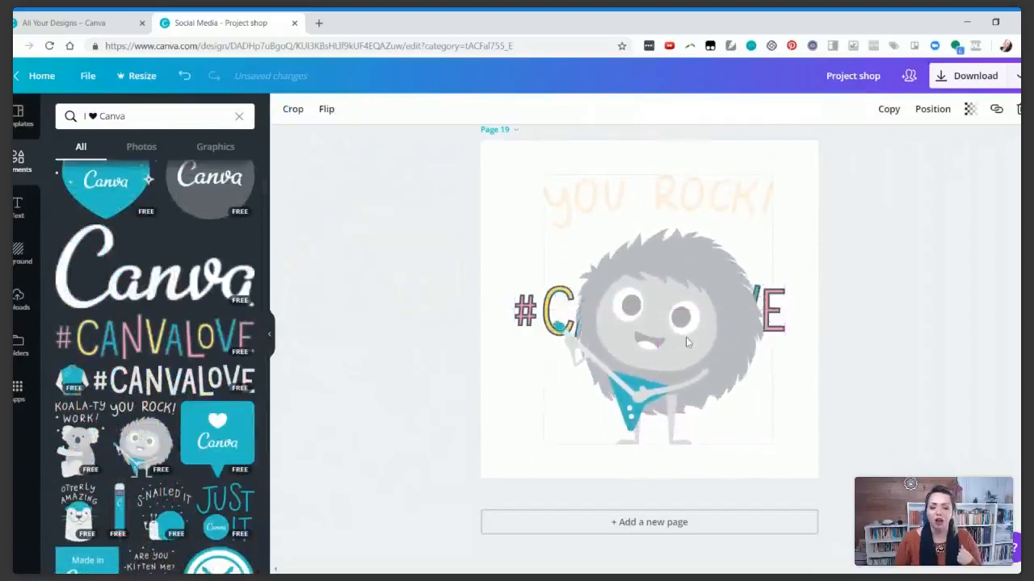
{"action": "left_click_drag", "start_coordinate": [770, 445], "coordinate": [731, 426]}
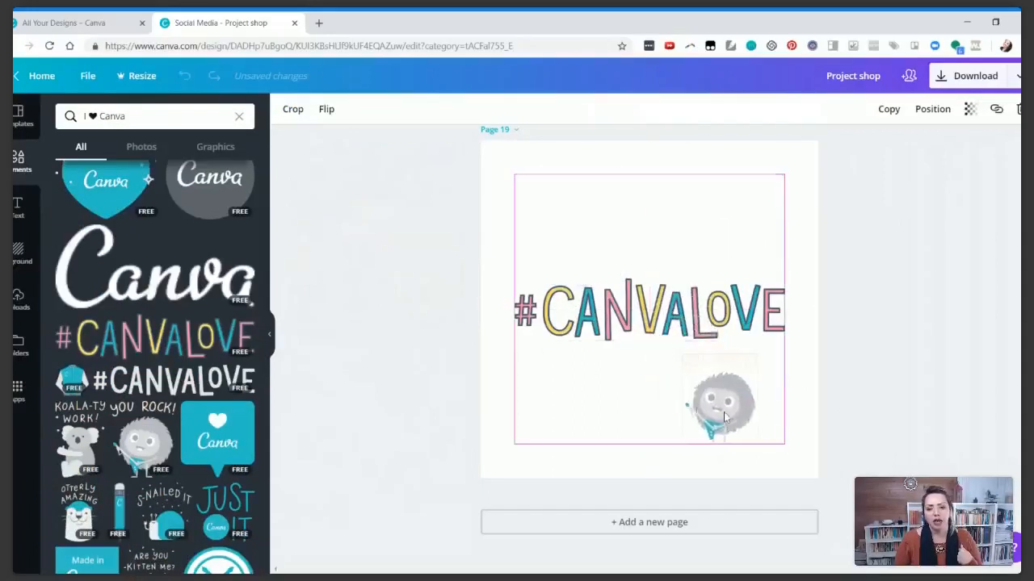
{"action": "left_click", "coordinate": [374, 390]}
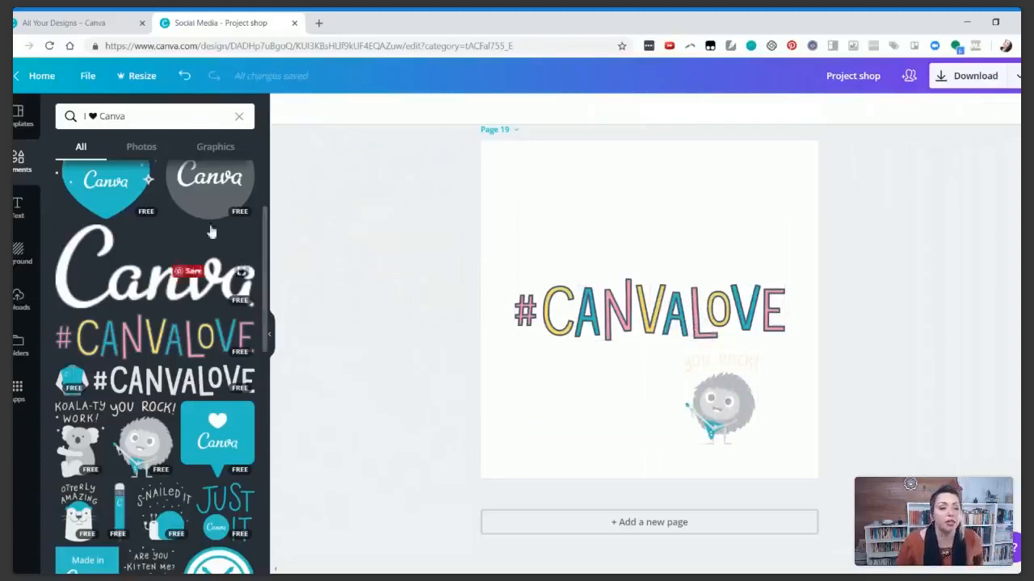
Clear the I ♥ Canva search and review the element categories from Free Photos downward
{"action": "left_click", "coordinate": [240, 118]}
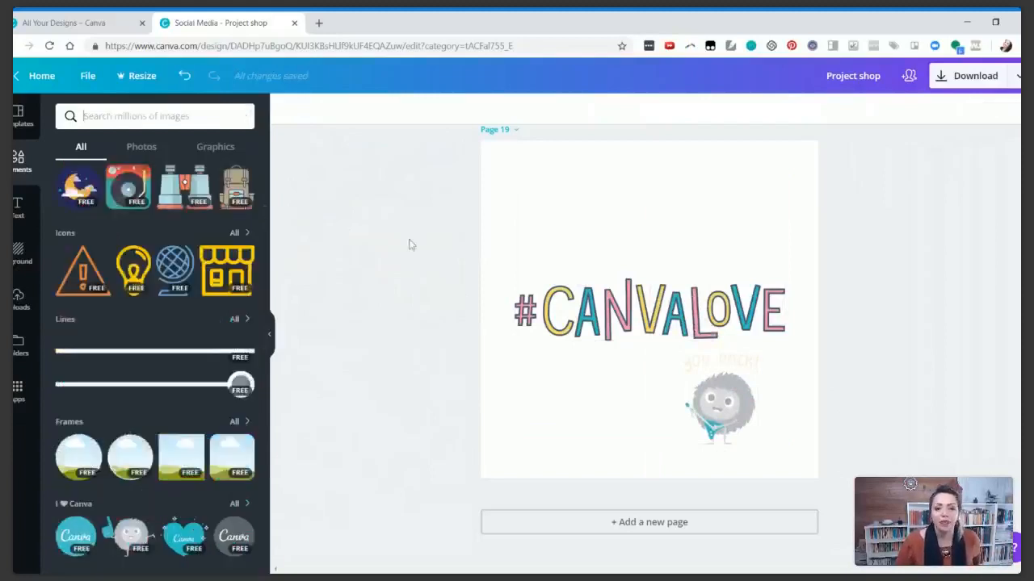
{"action": "scroll", "coordinate": [186, 295], "scroll_direction": "up", "scroll_amount": 5}
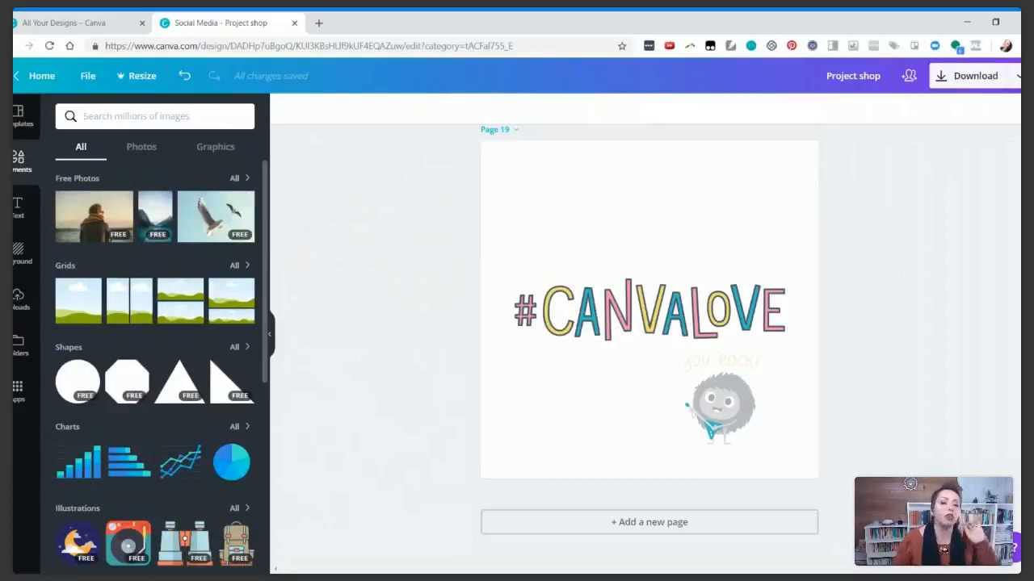
{"action": "scroll", "coordinate": [201, 300], "scroll_direction": "down", "scroll_amount": 1}
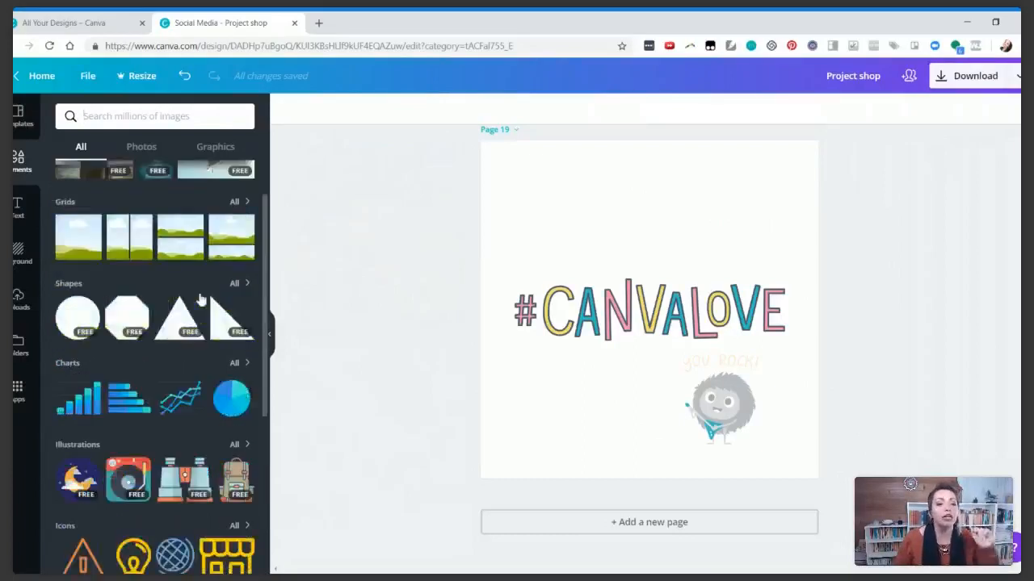
Add page 20 and place the "Happy Mother's Day!" text combination on it
{"action": "scroll", "coordinate": [202, 298], "scroll_direction": "down", "scroll_amount": 2}
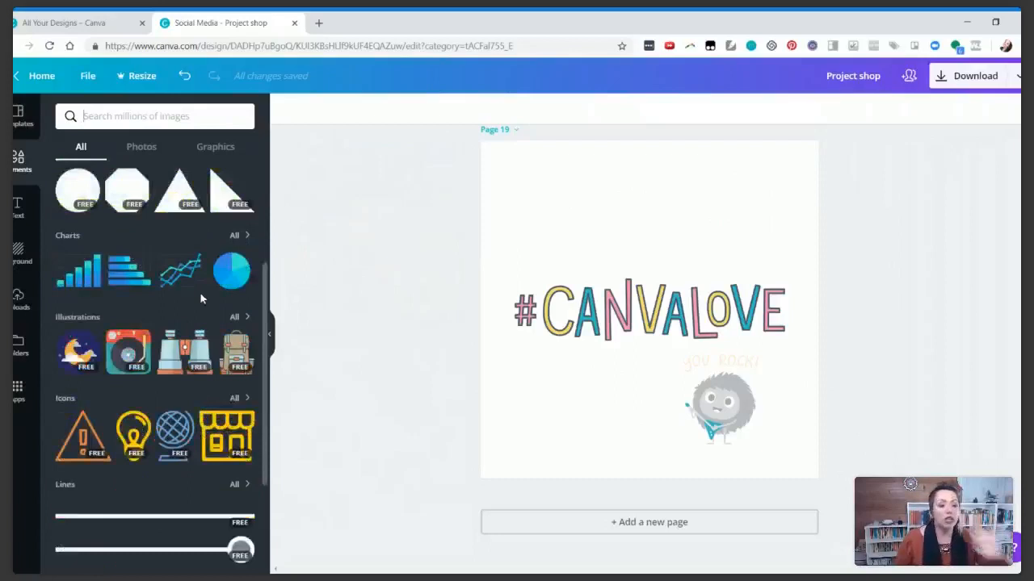
{"action": "scroll", "coordinate": [201, 299], "scroll_direction": "down", "scroll_amount": 2}
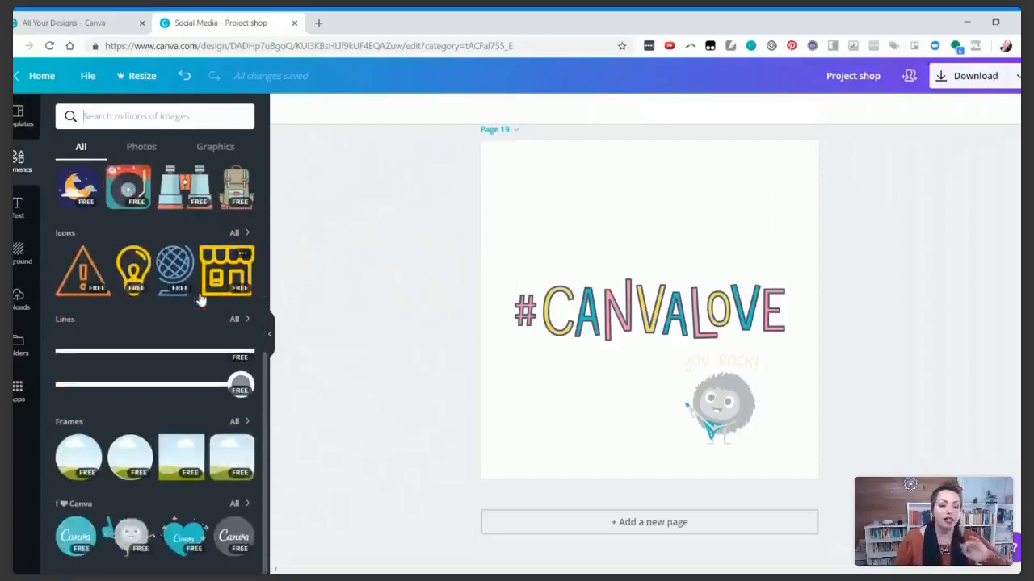
{"action": "left_click", "coordinate": [641, 523]}
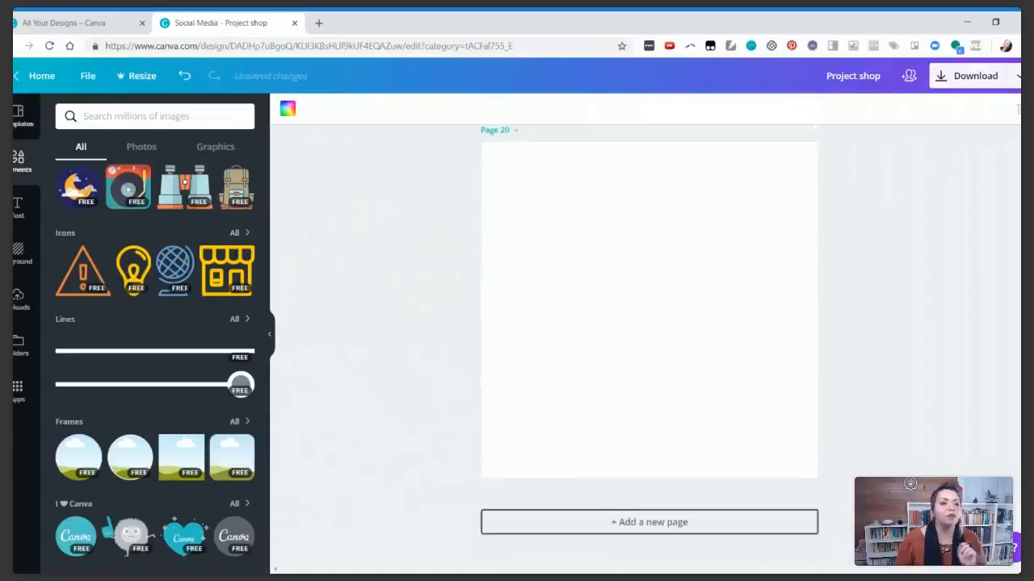
{"action": "left_click", "coordinate": [20, 208]}
{"action": "scroll", "coordinate": [162, 242], "scroll_direction": "up", "scroll_amount": 3}
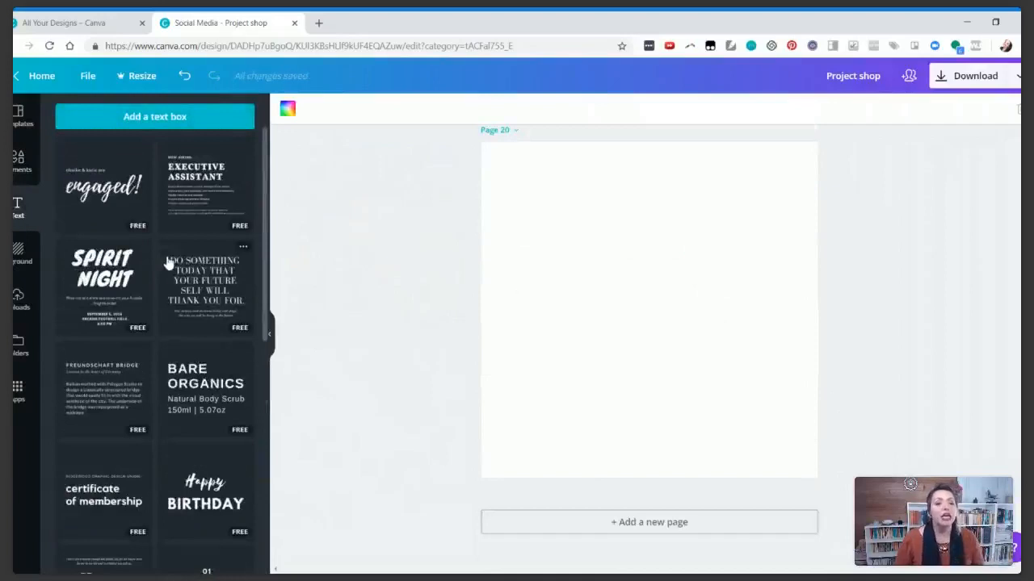
{"action": "scroll", "coordinate": [189, 420], "scroll_direction": "down", "scroll_amount": 1}
{"action": "scroll", "coordinate": [187, 420], "scroll_direction": "down", "scroll_amount": 3}
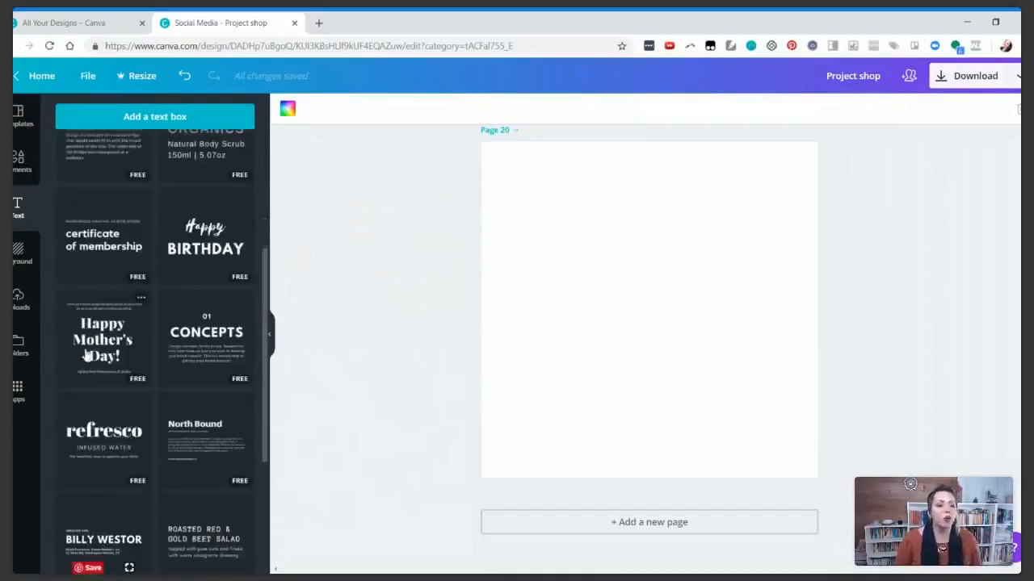
{"action": "left_click", "coordinate": [122, 342]}
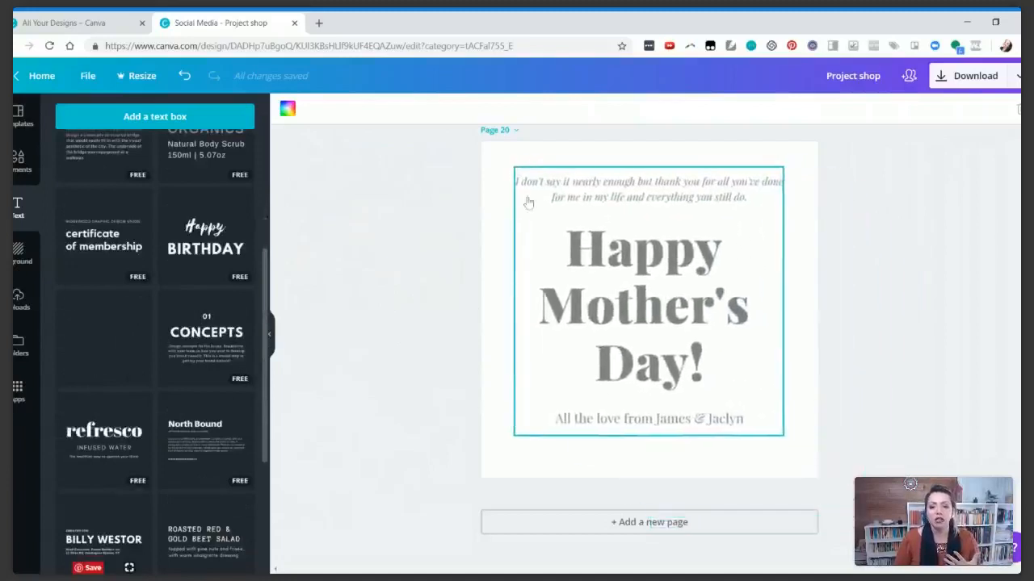
Edit the large headline on page 20 to read "Hello Mother's Drink!"
{"action": "double_click", "coordinate": [705, 245]}
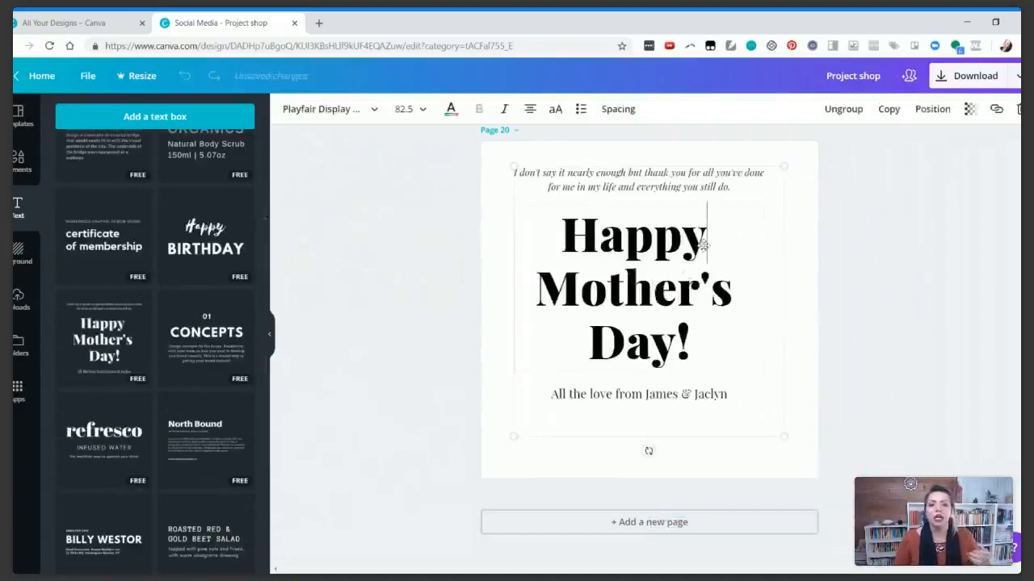
{"action": "key", "text": "BackSpace"}
{"action": "key", "text": "BackSpace"}
{"action": "key", "text": "BackSpace"}
{"action": "key", "text": "BackSpace"}
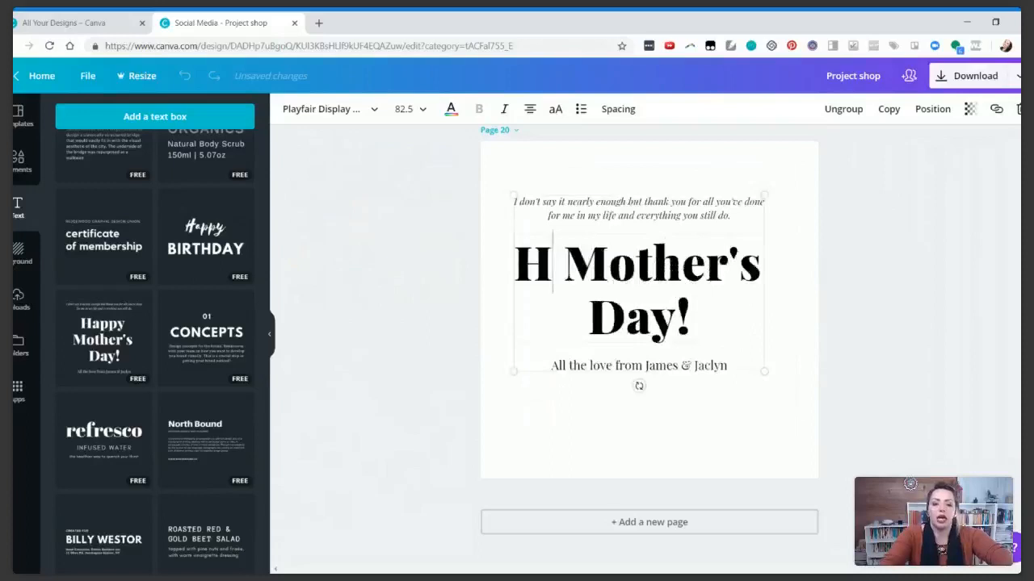
{"action": "type", "text": "ello"}
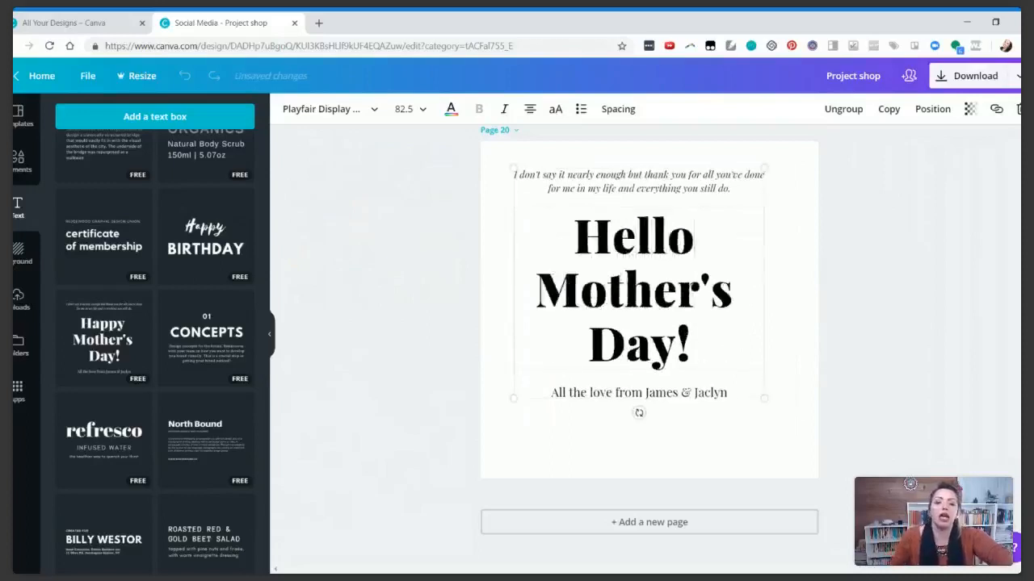
{"action": "left_click", "coordinate": [677, 343]}
{"action": "key", "text": "BackSpace"}
{"action": "key", "text": "BackSpace"}
{"action": "type", "text": "rink"}
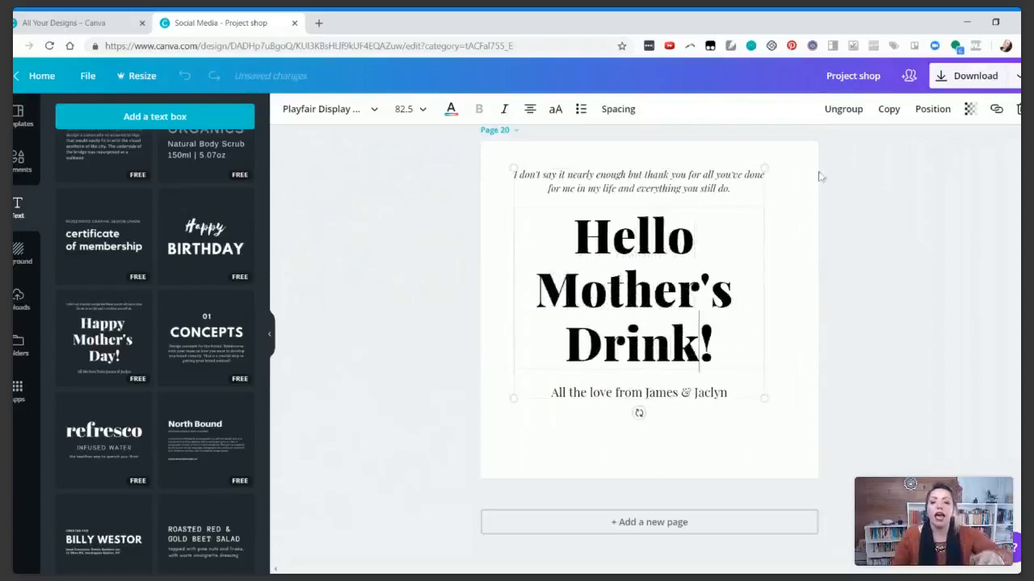
Set the font size of the closing line and then the "Hello Mother's Drink!" headline to 18
{"action": "left_click", "coordinate": [373, 111]}
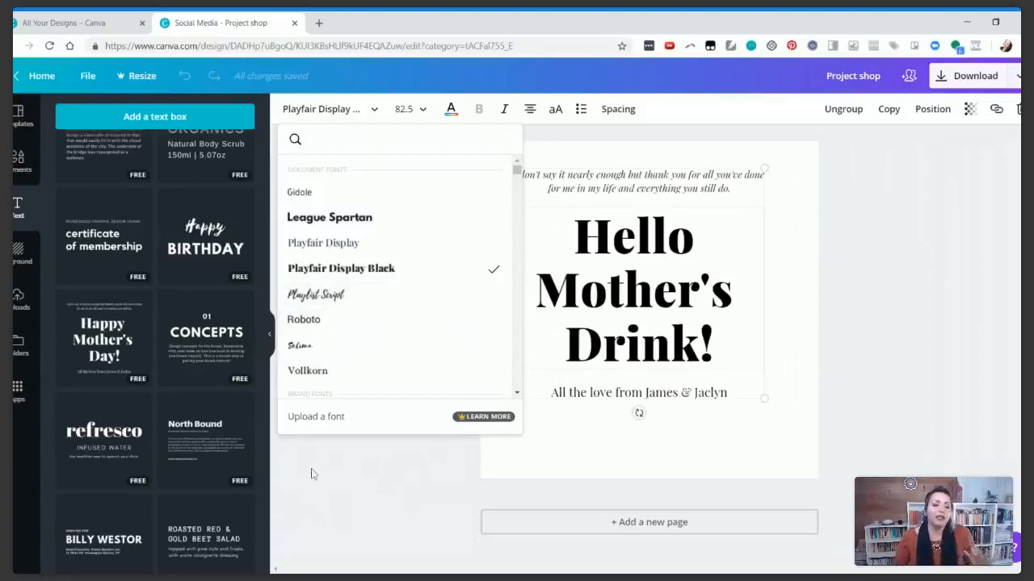
{"action": "left_click", "coordinate": [360, 495]}
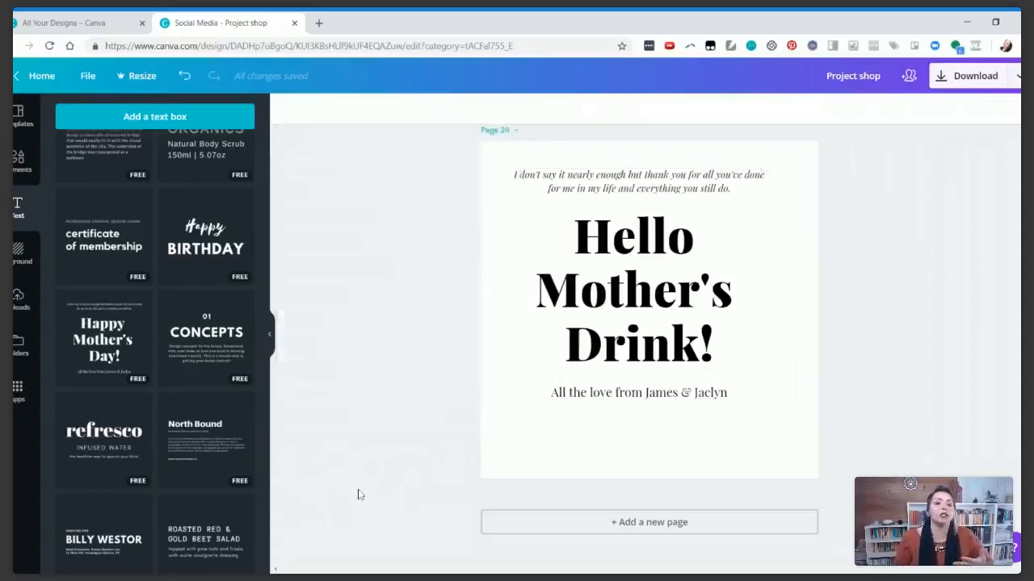
{"action": "left_click", "coordinate": [642, 392]}
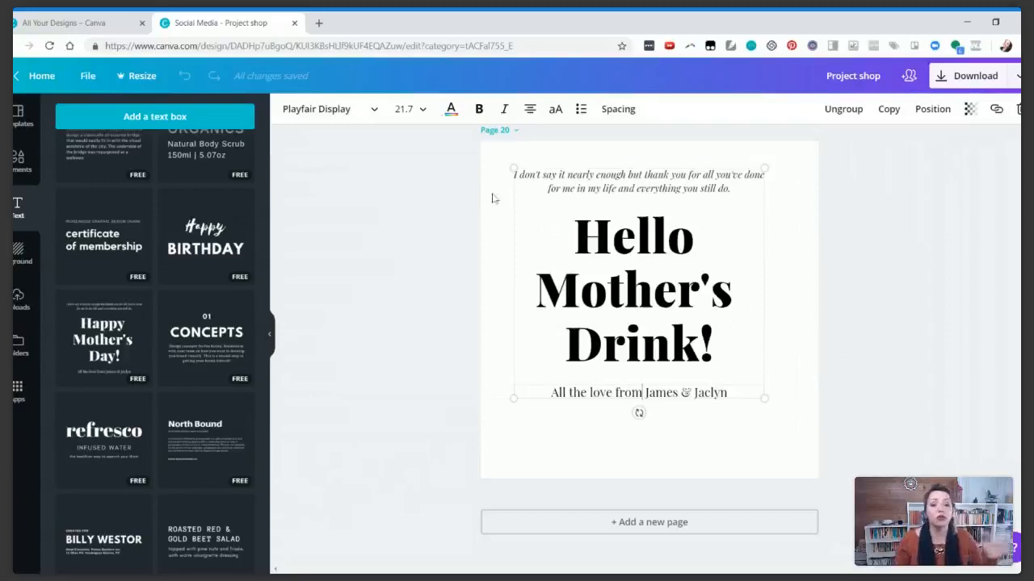
{"action": "left_click", "coordinate": [422, 109]}
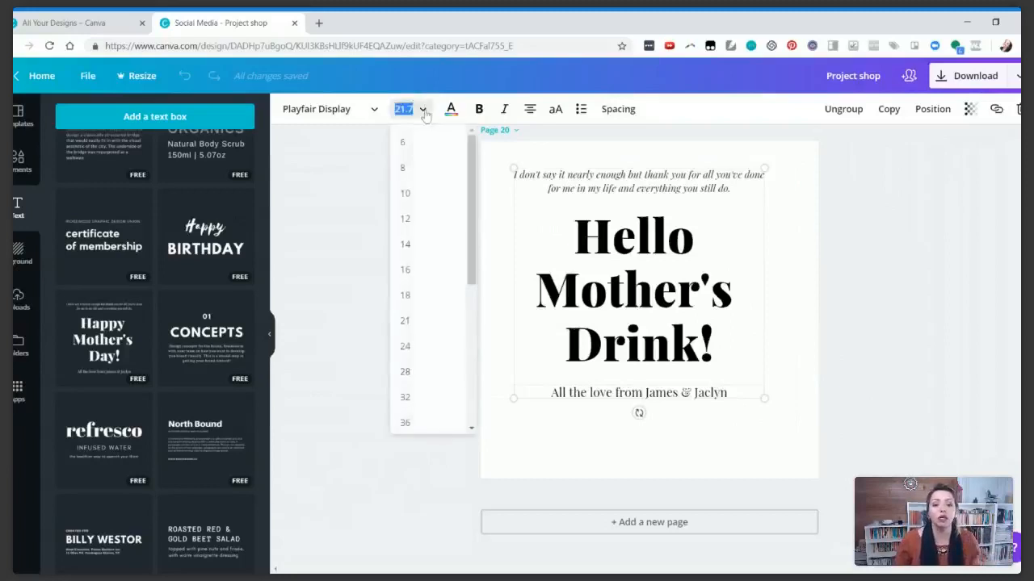
{"action": "left_click", "coordinate": [406, 296]}
{"action": "left_click", "coordinate": [675, 305]}
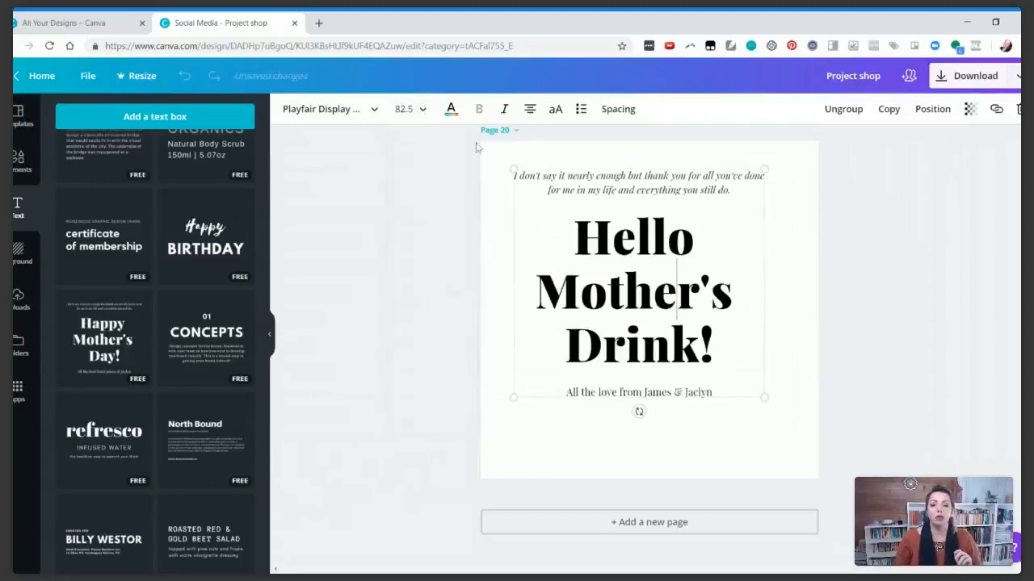
{"action": "left_click", "coordinate": [410, 109]}
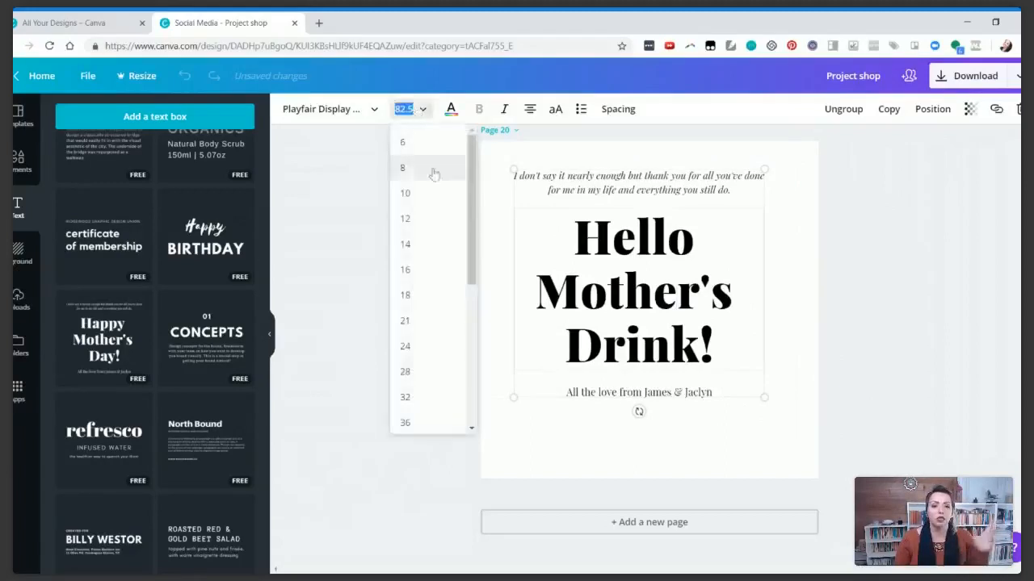
{"action": "left_click", "coordinate": [415, 296]}
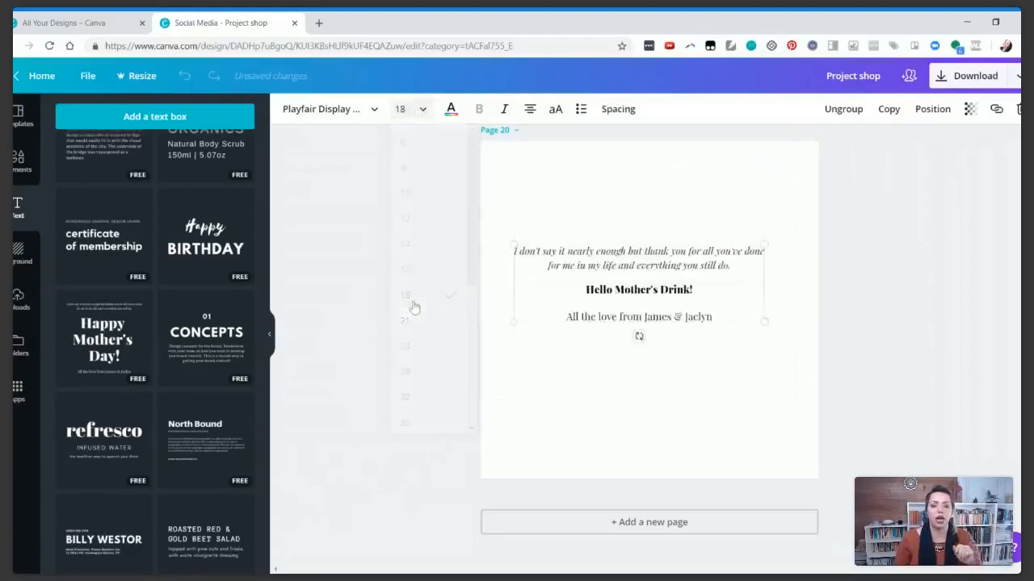
Recolor the italic opening line above the headline orange-red
{"action": "left_click", "coordinate": [598, 191]}
{"action": "left_click", "coordinate": [611, 299]}
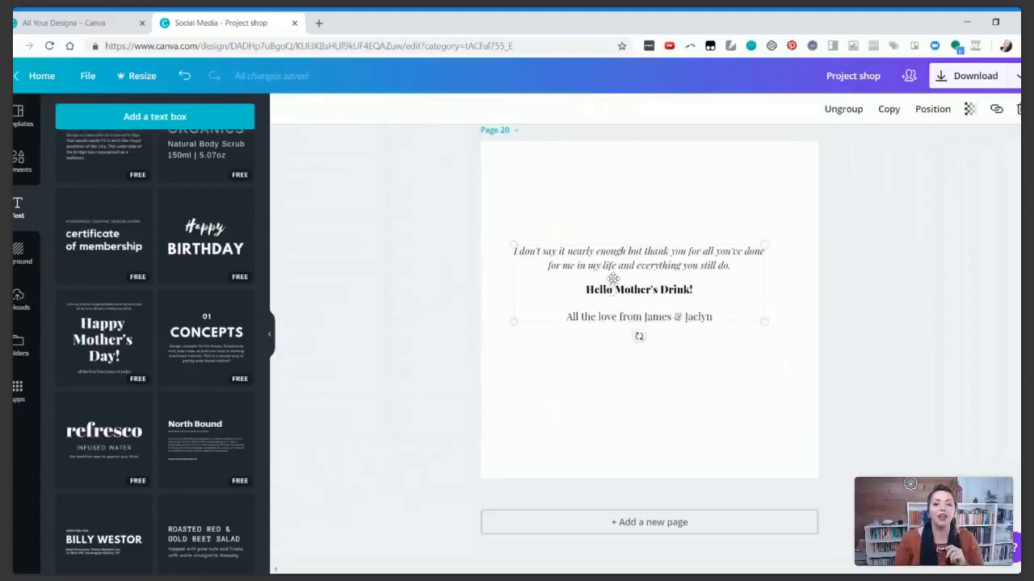
{"action": "left_click", "coordinate": [610, 257]}
{"action": "left_click", "coordinate": [451, 110]}
{"action": "left_click", "coordinate": [517, 216]}
{"action": "left_click", "coordinate": [839, 252]}
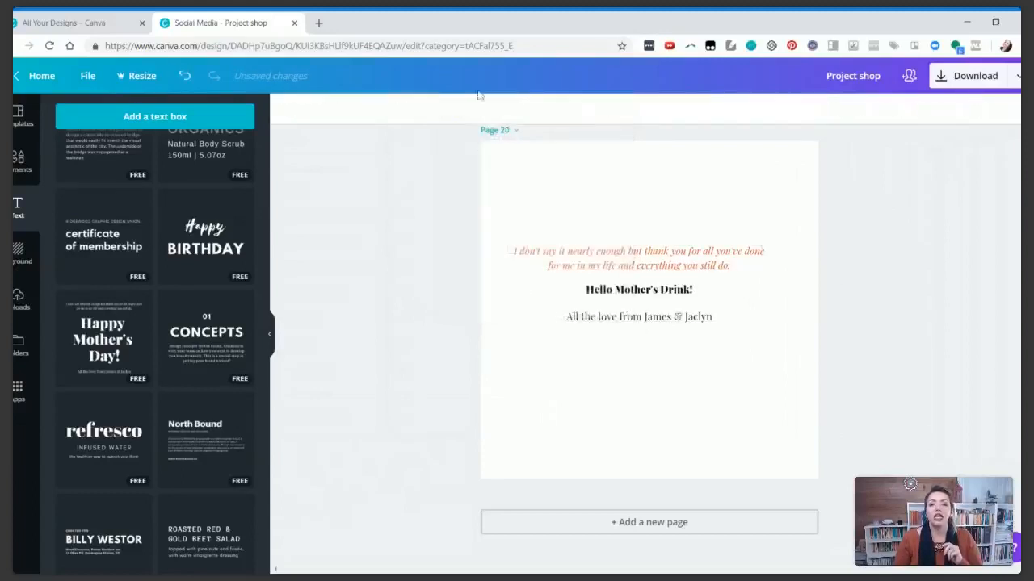
{"action": "left_click", "coordinate": [614, 242]}
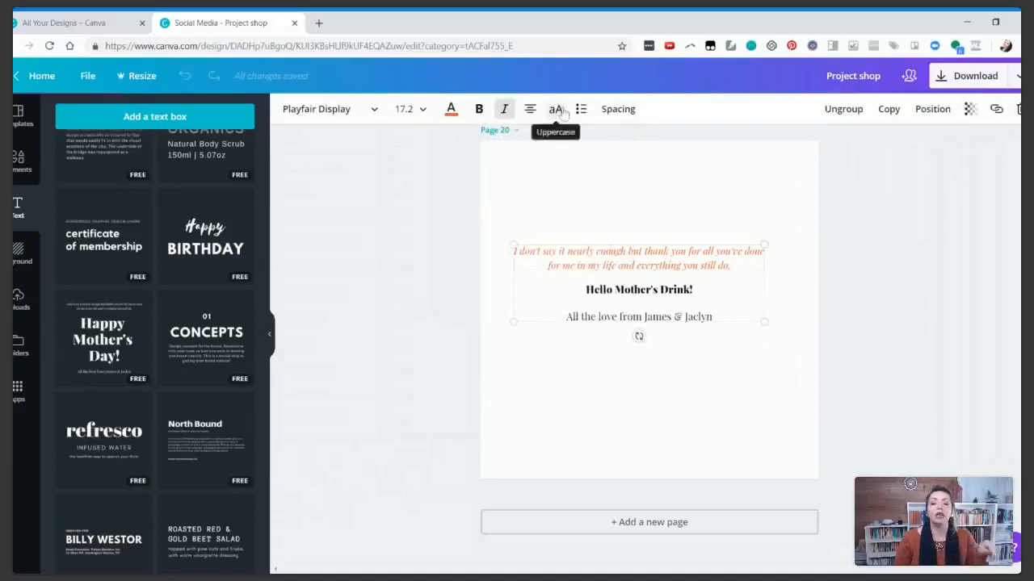
Add a blank page 21 after the Mother's Drink page
{"action": "left_click", "coordinate": [677, 523]}
{"action": "scroll", "coordinate": [571, 307], "scroll_direction": "up", "scroll_amount": 5}
{"action": "scroll", "coordinate": [600, 316], "scroll_direction": "up", "scroll_amount": 5}
{"action": "scroll", "coordinate": [600, 316], "scroll_direction": "down", "scroll_amount": 7}
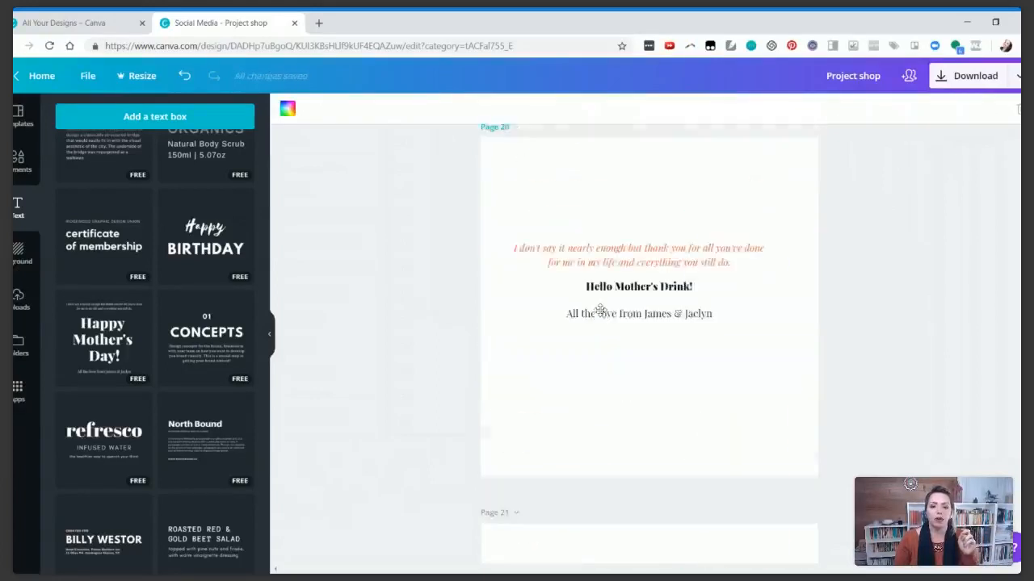
{"action": "scroll", "coordinate": [600, 312], "scroll_direction": "down", "scroll_amount": 2}
{"action": "scroll", "coordinate": [596, 295], "scroll_direction": "up", "scroll_amount": 2}
Review the ready-made text combinations for different font pairings and layouts
{"action": "scroll", "coordinate": [138, 291], "scroll_direction": "up", "scroll_amount": 3}
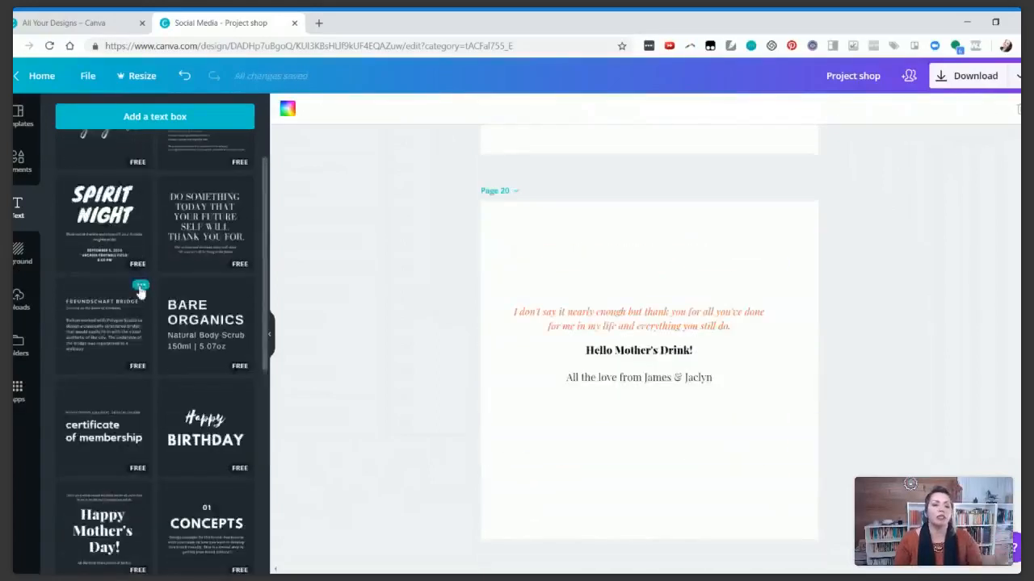
{"action": "scroll", "coordinate": [165, 300], "scroll_direction": "down", "scroll_amount": 3}
{"action": "scroll", "coordinate": [641, 312], "scroll_direction": "down", "scroll_amount": 3}
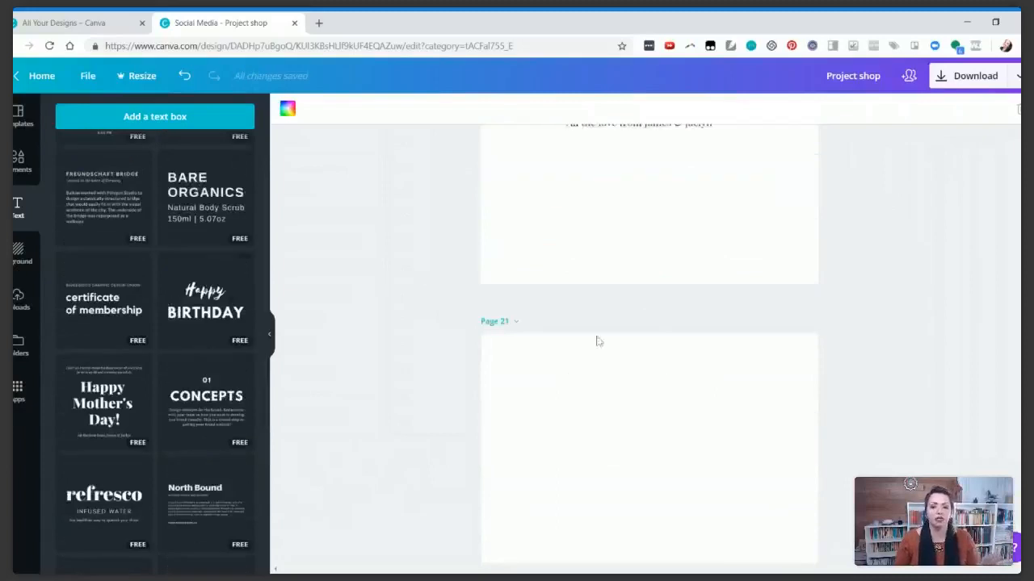
{"action": "scroll", "coordinate": [145, 363], "scroll_direction": "down", "scroll_amount": 3}
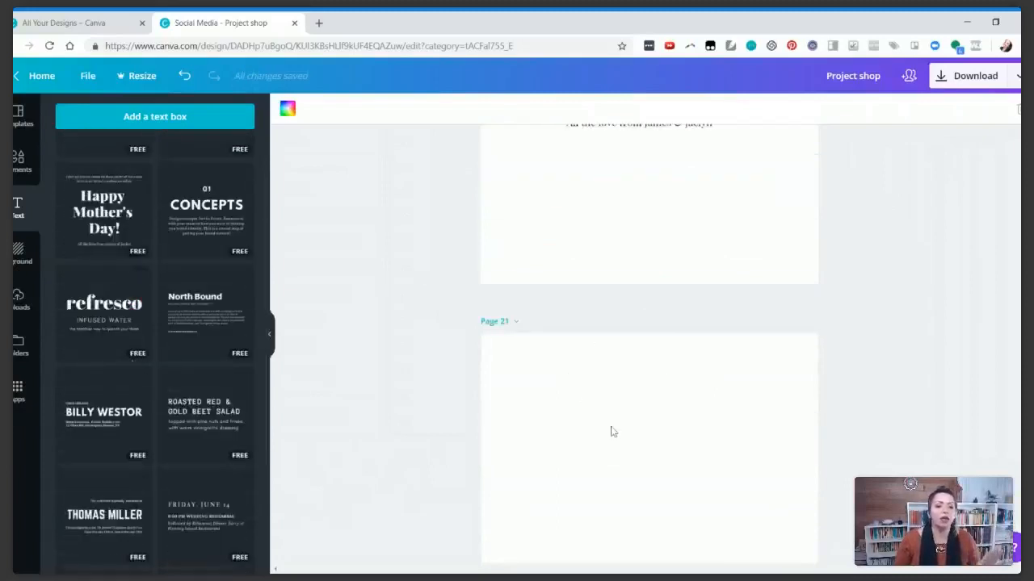
{"action": "scroll", "coordinate": [612, 429], "scroll_direction": "down", "scroll_amount": 2}
{"action": "scroll", "coordinate": [102, 390], "scroll_direction": "down", "scroll_amount": 6}
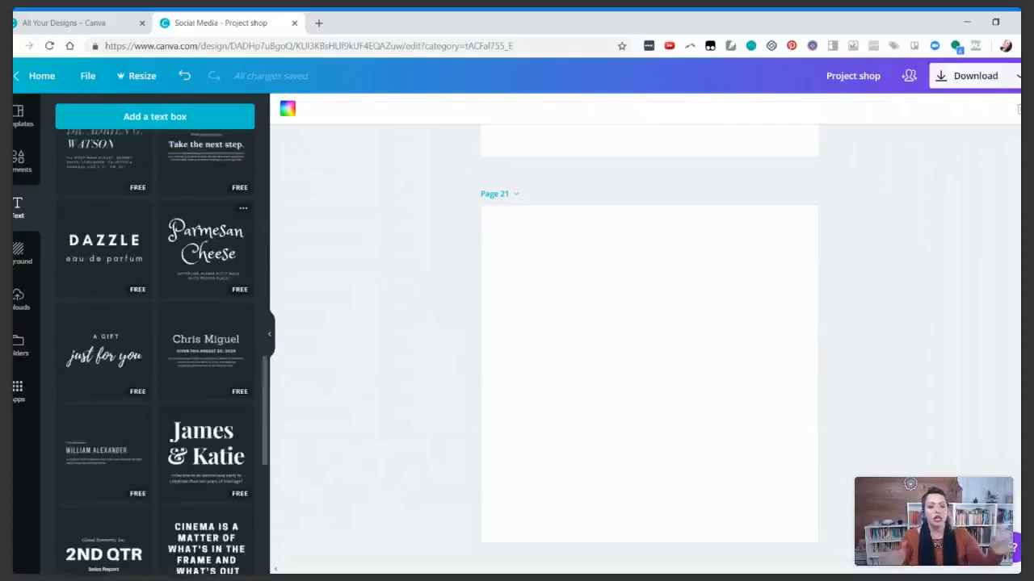
{"action": "scroll", "coordinate": [215, 247], "scroll_direction": "down", "scroll_amount": 5}
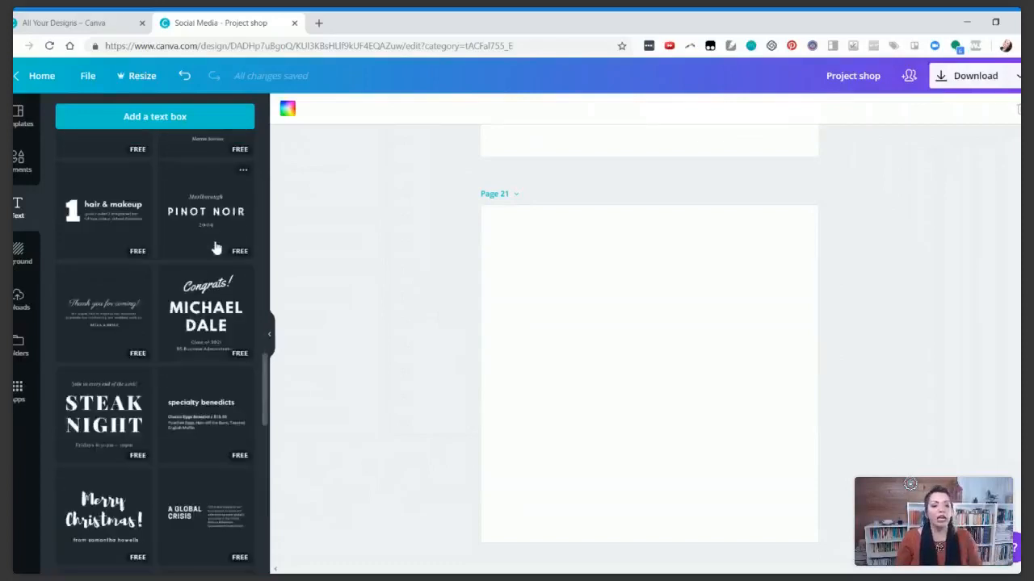
{"action": "scroll", "coordinate": [217, 247], "scroll_direction": "down", "scroll_amount": 2}
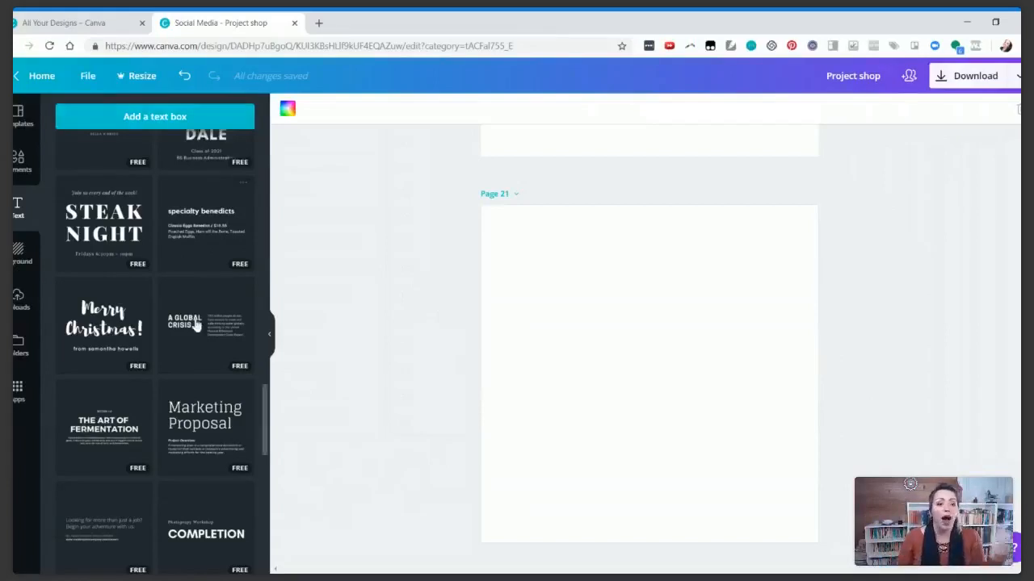
{"action": "scroll", "coordinate": [183, 369], "scroll_direction": "up", "scroll_amount": 5}
{"action": "scroll", "coordinate": [184, 369], "scroll_direction": "up", "scroll_amount": 2}
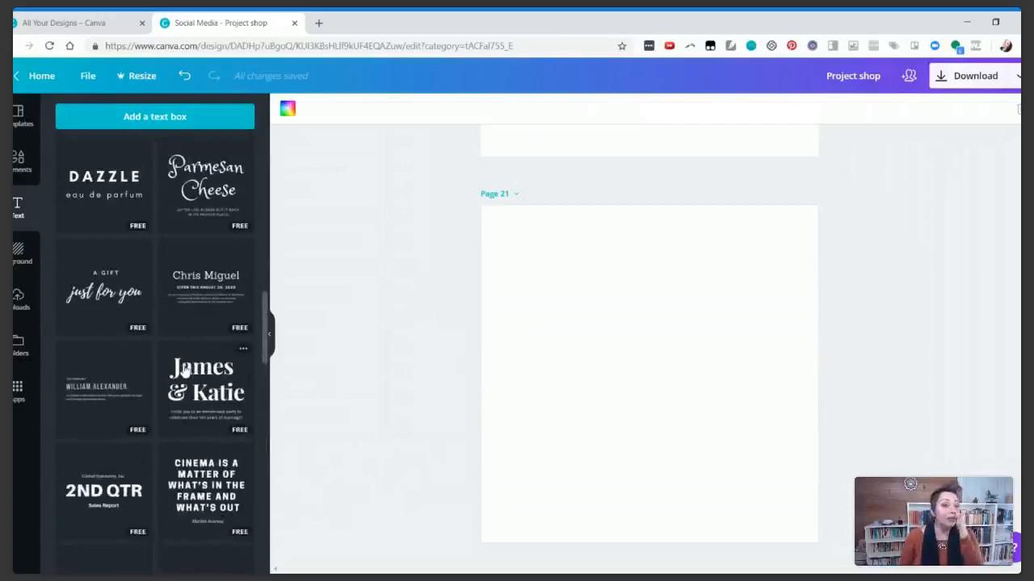
{"action": "scroll", "coordinate": [184, 369], "scroll_direction": "up", "scroll_amount": 12}
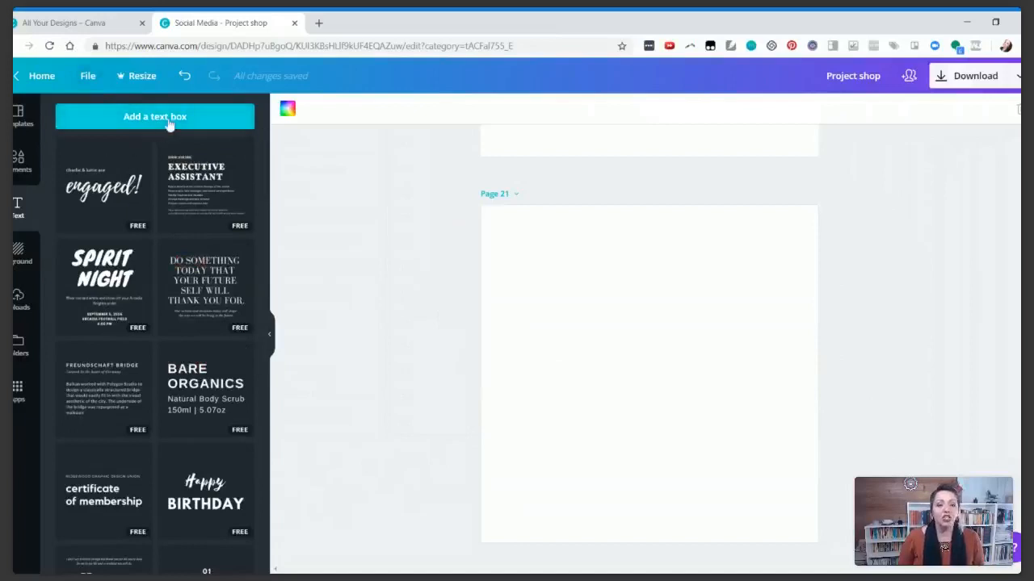
Add a text box to page 21 and replace its placeholder with "This is my text!"
{"action": "left_click", "coordinate": [206, 120]}
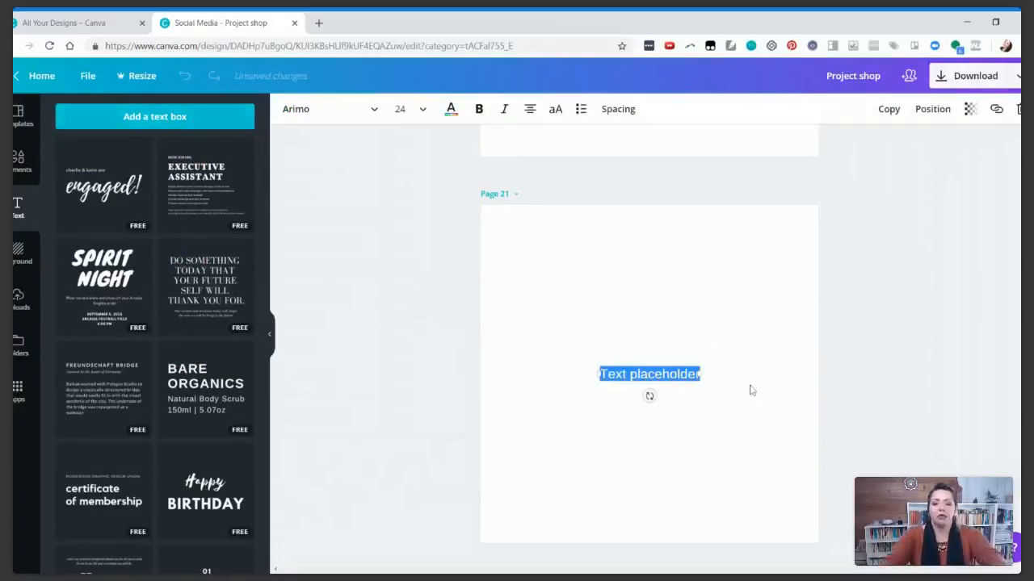
{"action": "key", "text": "BackSpace"}
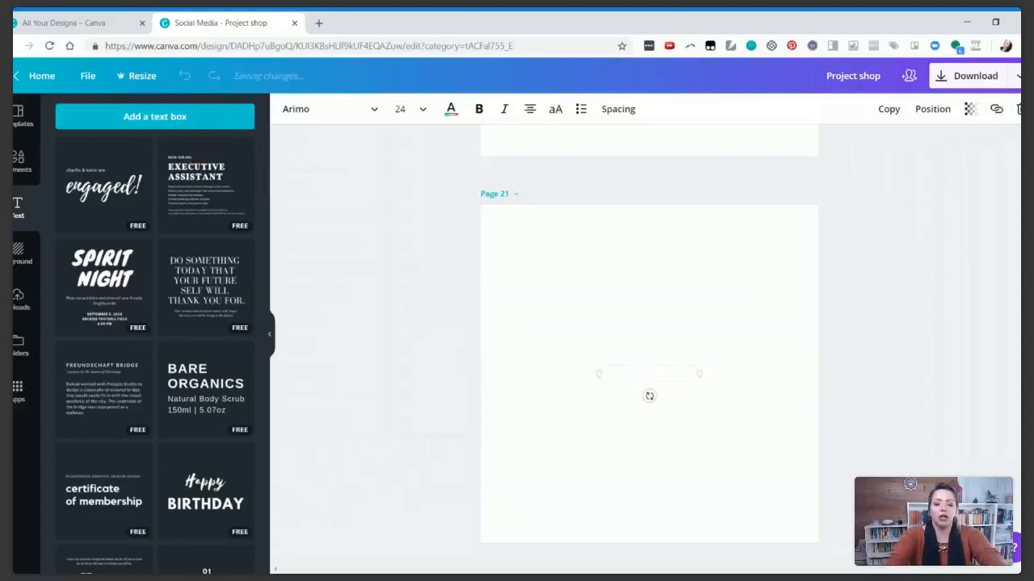
{"action": "type", "text": "This is m"}
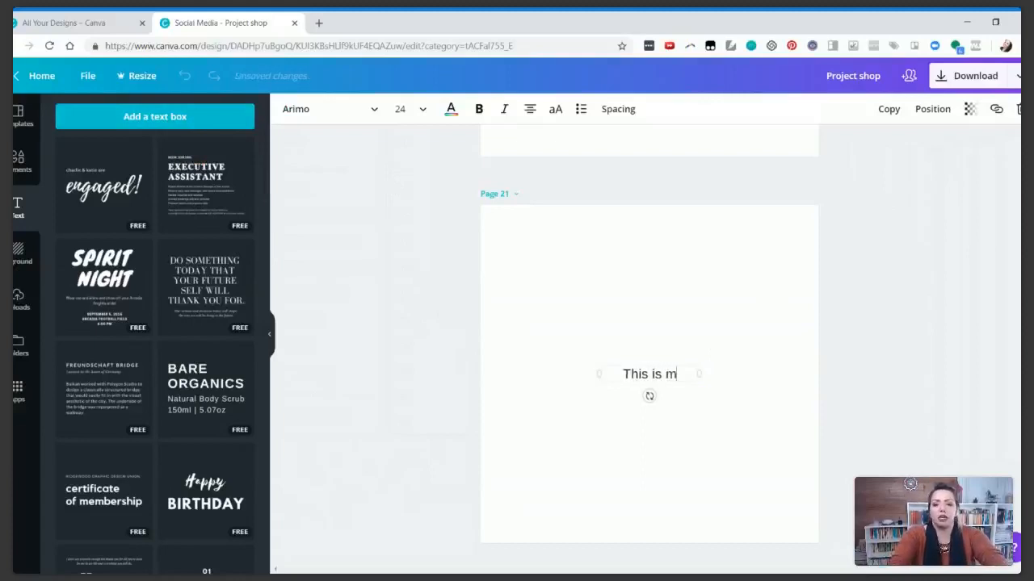
{"action": "type", "text": "y text!"}
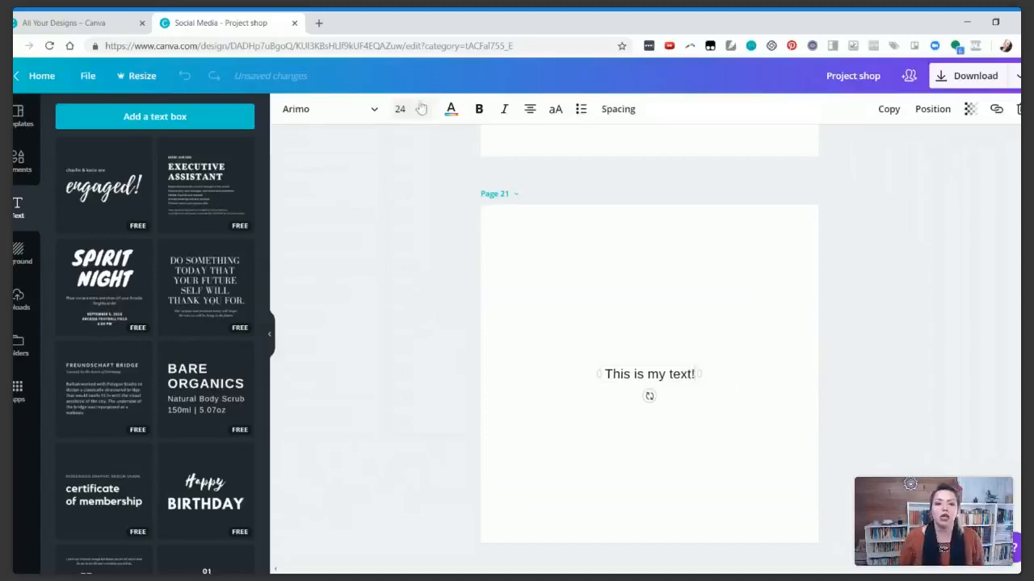
Set the font size of "This is my text!" to 120
{"action": "left_click", "coordinate": [426, 114]}
{"action": "scroll", "coordinate": [408, 412], "scroll_direction": "down", "scroll_amount": 5}
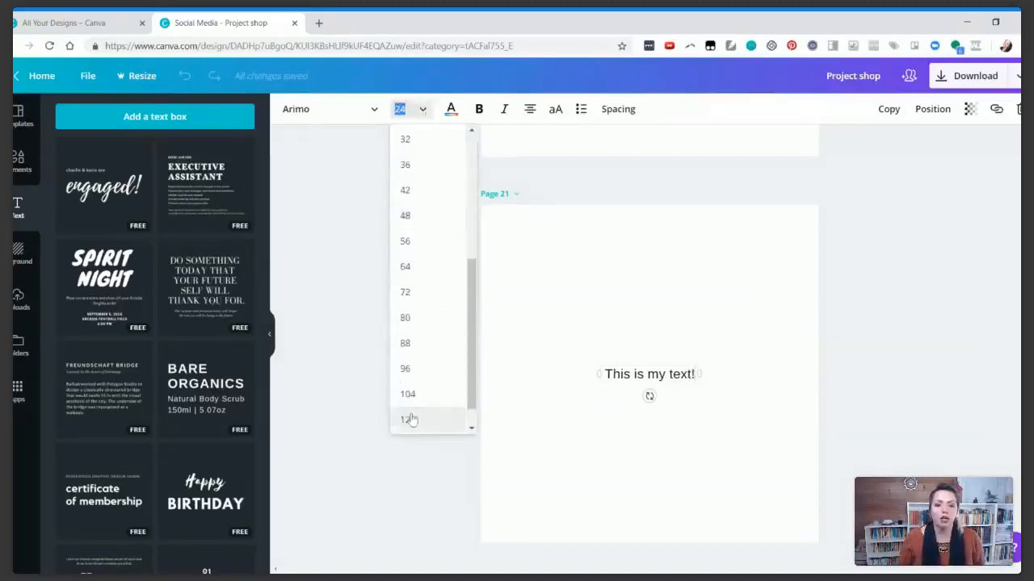
{"action": "left_click", "coordinate": [417, 392]}
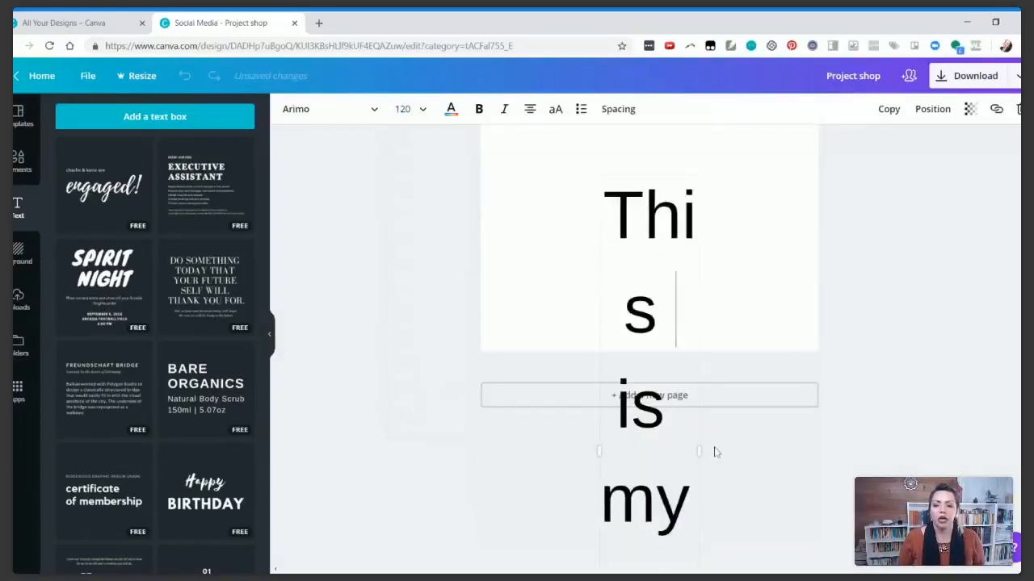
Widen the text box so "This is my text!" wraps onto two lines, and move it to the upper part of page 21
{"action": "left_click_drag", "start_coordinate": [701, 453], "coordinate": [932, 397]}
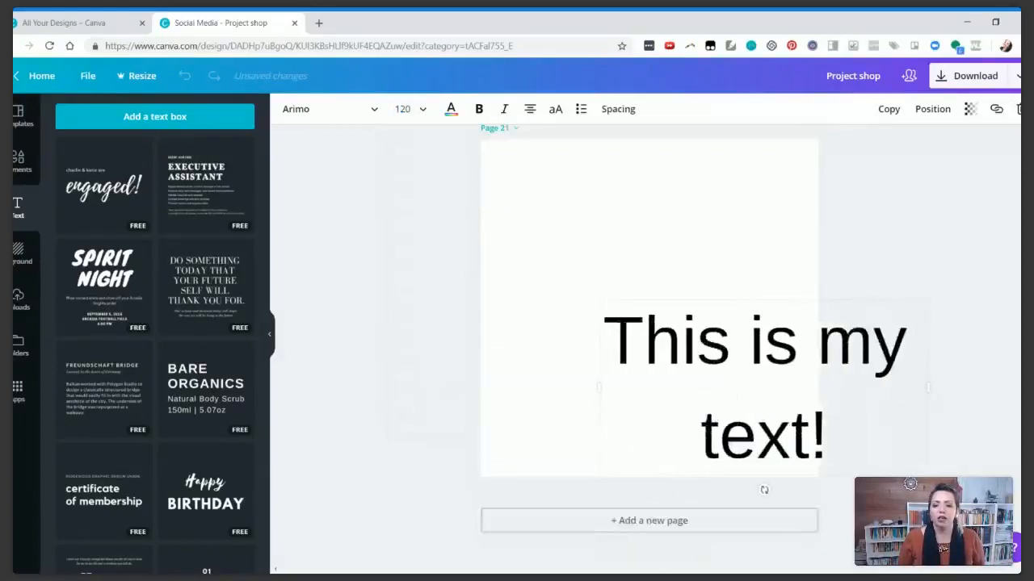
{"action": "left_click_drag", "start_coordinate": [590, 314], "coordinate": [487, 189]}
{"action": "left_click", "coordinate": [388, 267]}
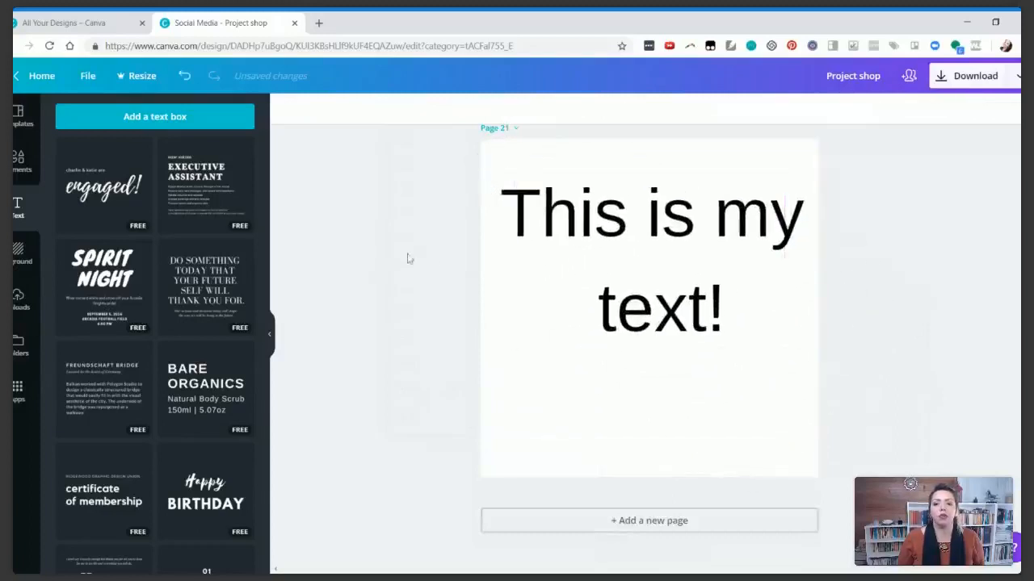
{"action": "scroll", "coordinate": [677, 380], "scroll_direction": "up", "scroll_amount": 1}
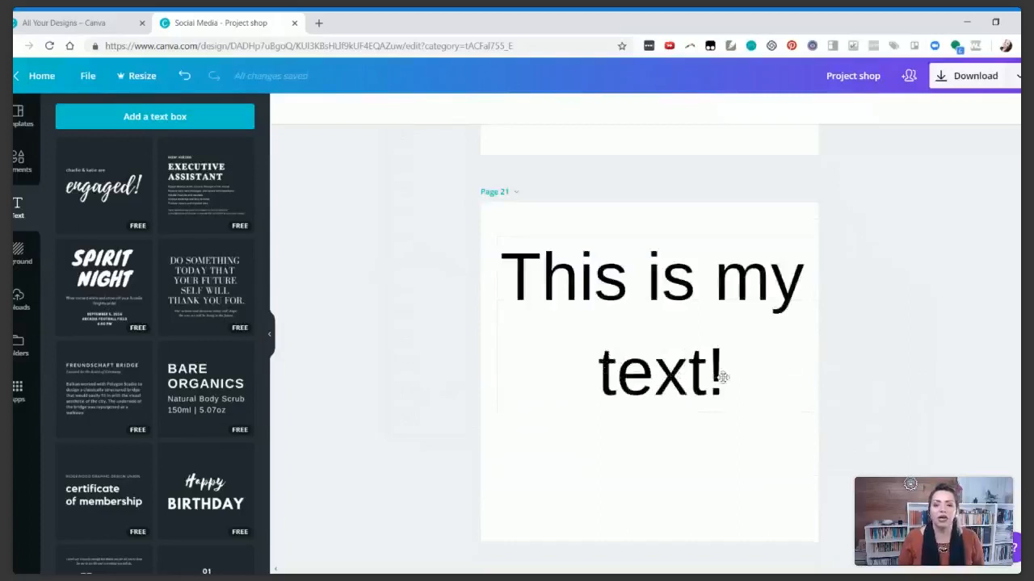
Change the colour of "This is my text!" to the purple from the document colours
{"action": "left_click", "coordinate": [707, 372]}
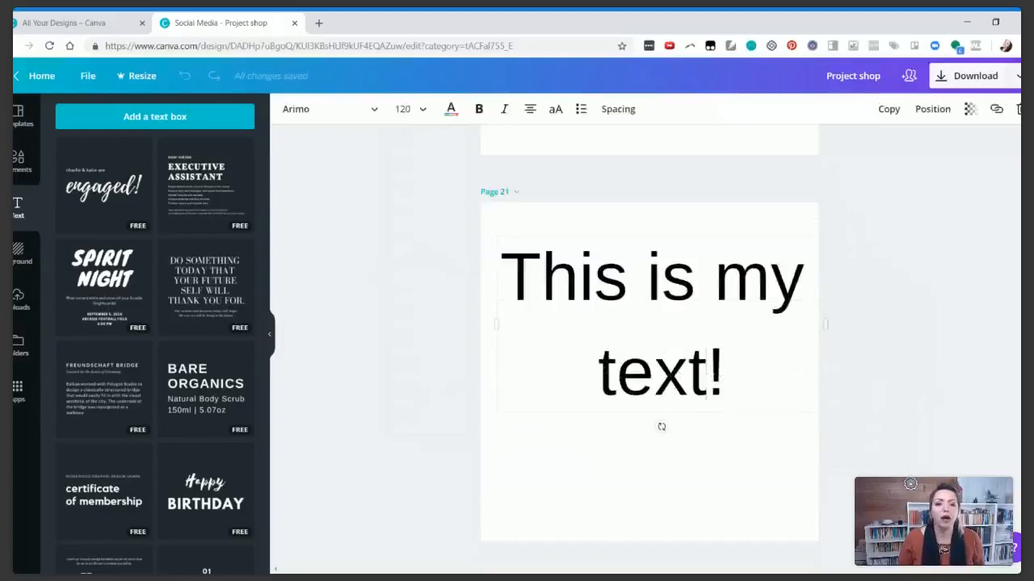
{"action": "left_click", "coordinate": [725, 375]}
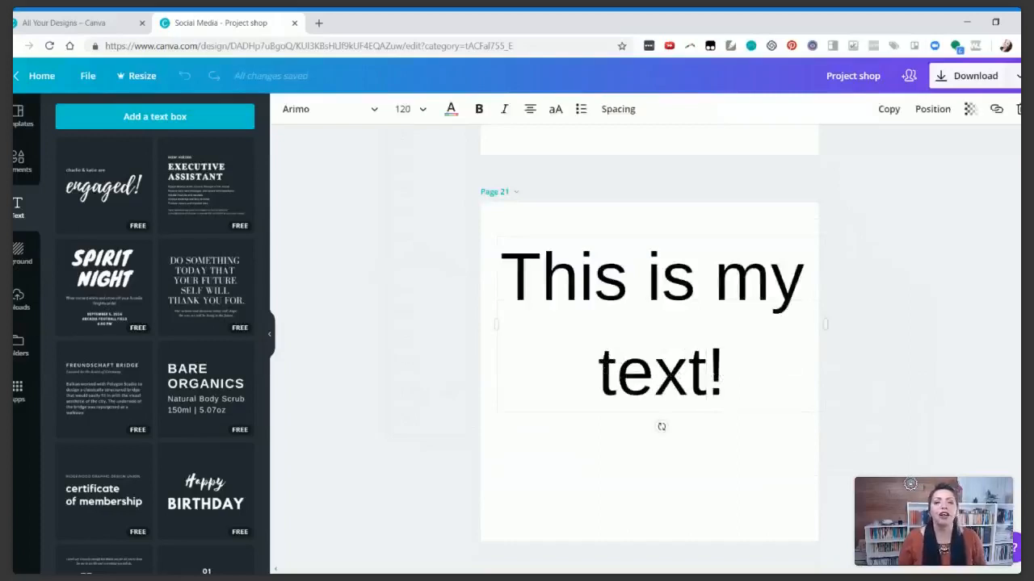
{"action": "left_click", "coordinate": [452, 112]}
{"action": "left_click", "coordinate": [545, 191]}
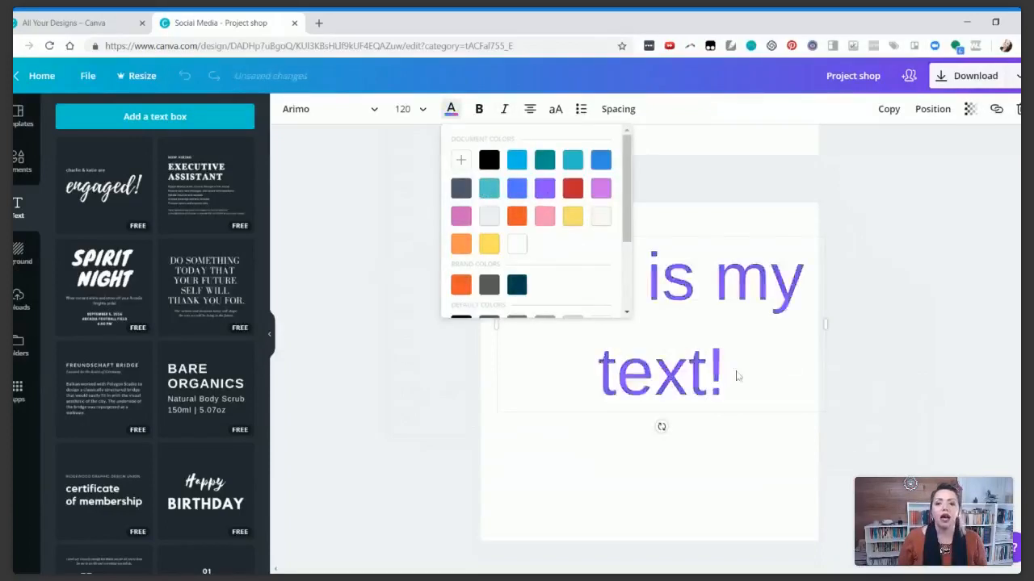
{"action": "left_click", "coordinate": [777, 467]}
Convert "This is my text!" to all capitals, and try bullet formatting on it before removing the bullet
{"action": "left_click", "coordinate": [685, 313]}
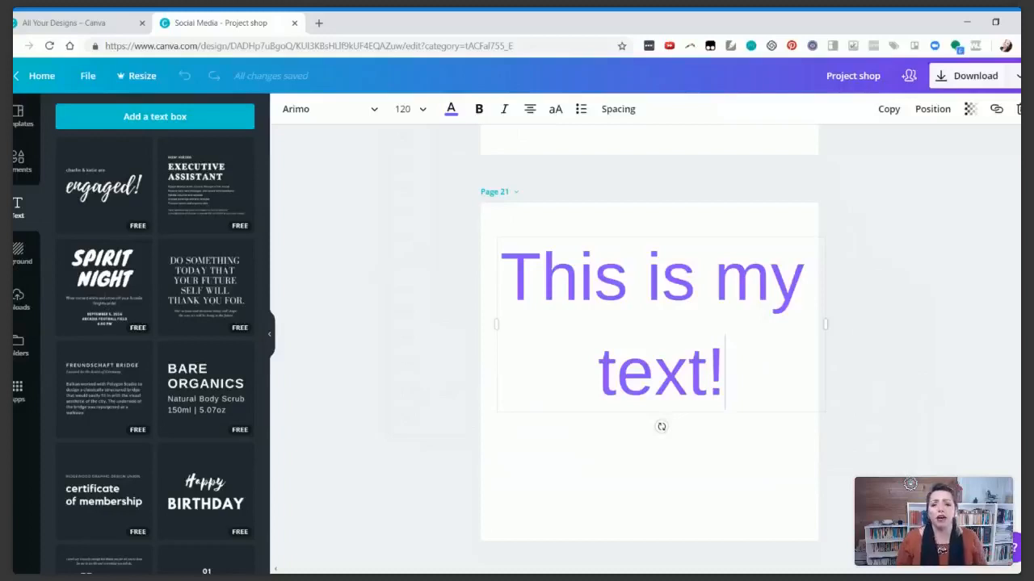
{"action": "left_click", "coordinate": [555, 110]}
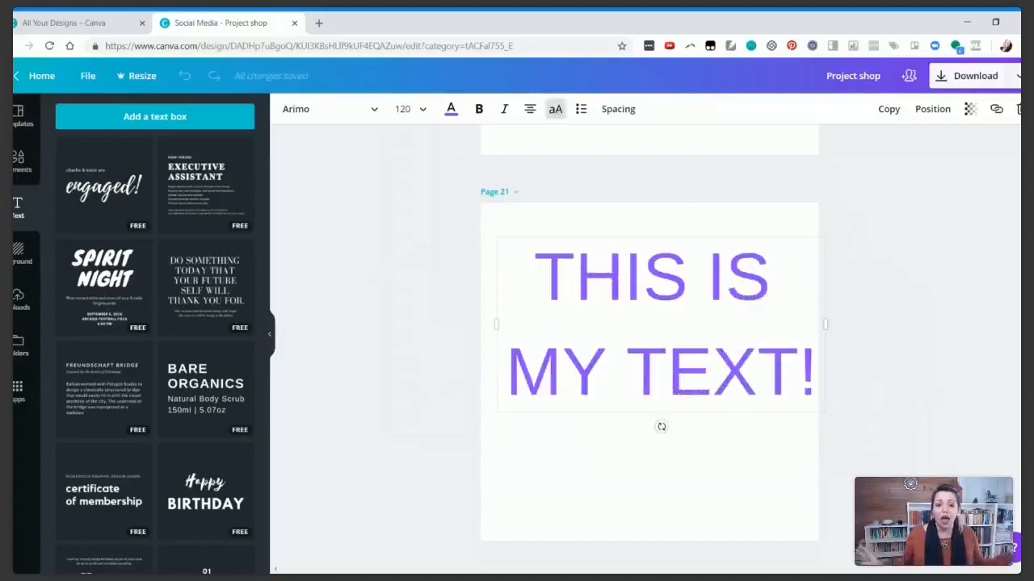
{"action": "left_click", "coordinate": [582, 111]}
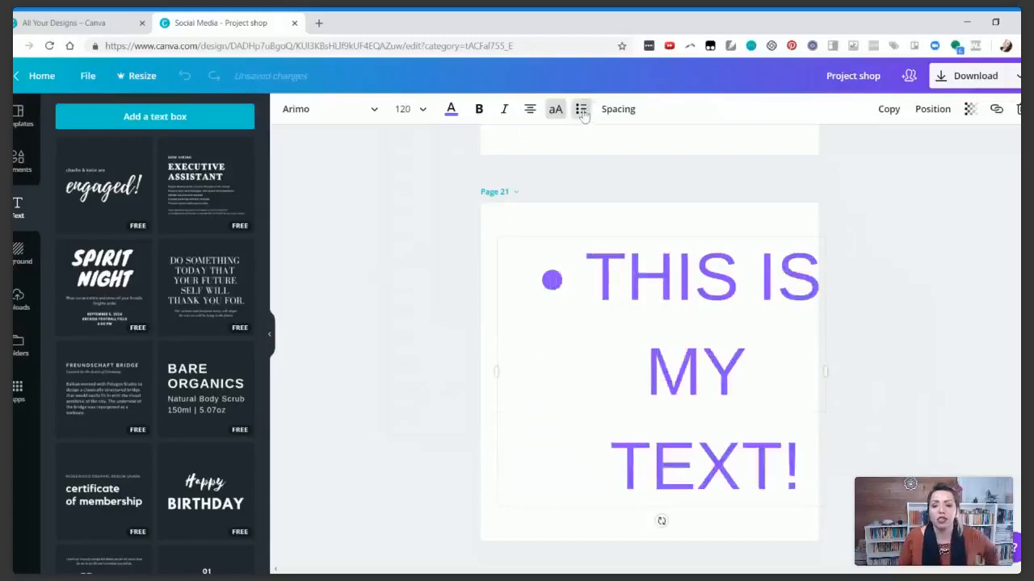
{"action": "left_click", "coordinate": [582, 111]}
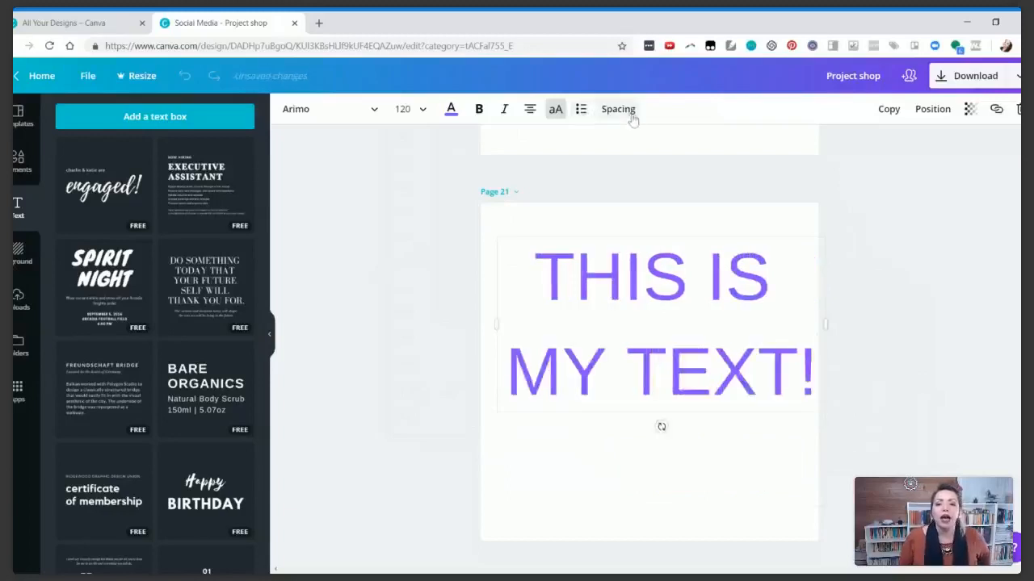
Set the purple text's letter spacing to -45 and its line height to 0.92
{"action": "left_click", "coordinate": [619, 111]}
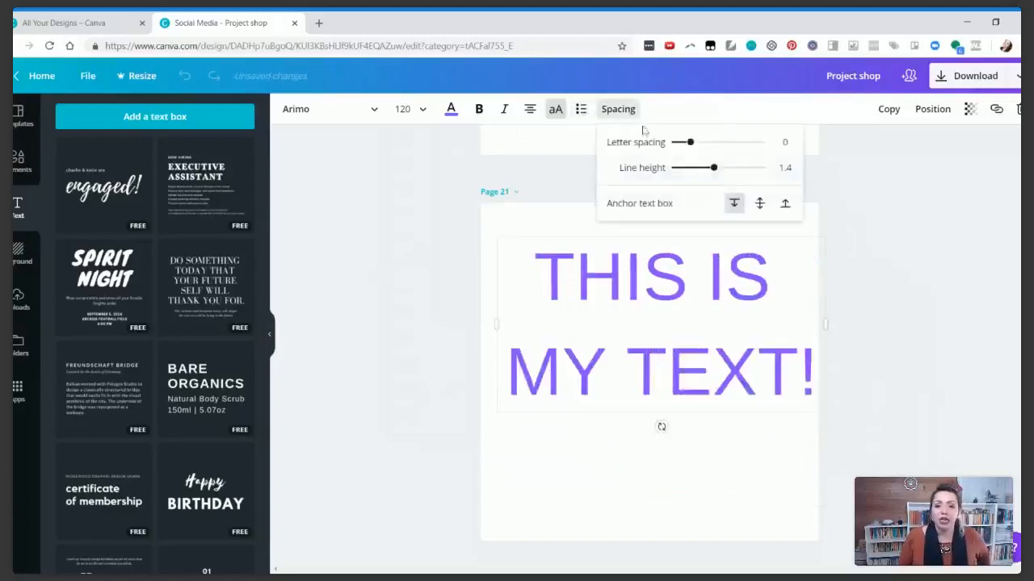
{"action": "mouse_move", "coordinate": [691, 147]}
{"action": "left_mouse_down"}
{"action": "mouse_move", "coordinate": [771, 149]}
{"action": "mouse_move", "coordinate": [685, 142]}
{"action": "left_mouse_up"}
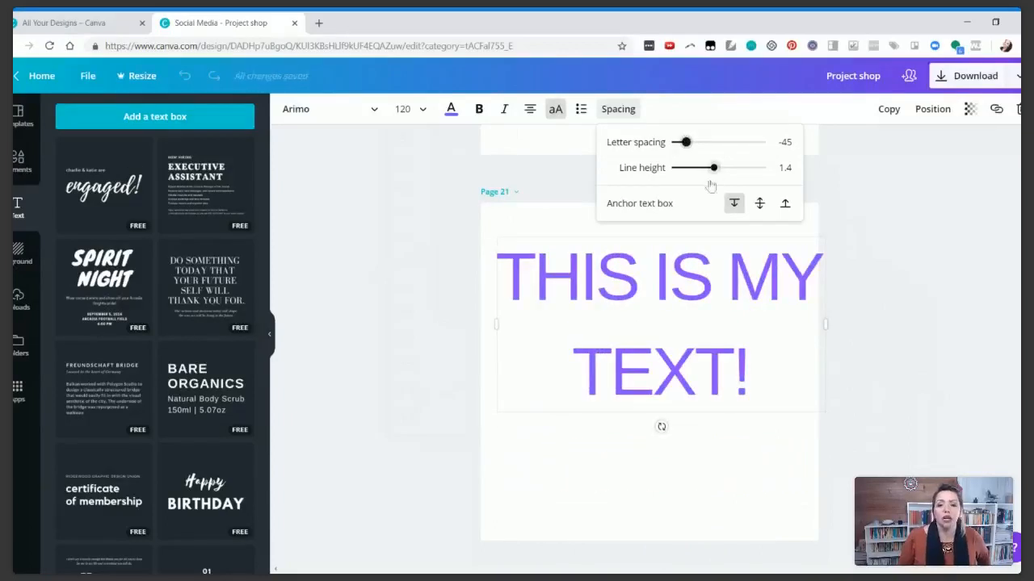
{"action": "mouse_move", "coordinate": [713, 168]}
{"action": "left_mouse_down"}
{"action": "mouse_move", "coordinate": [766, 168]}
{"action": "mouse_move", "coordinate": [695, 167]}
{"action": "left_mouse_up"}
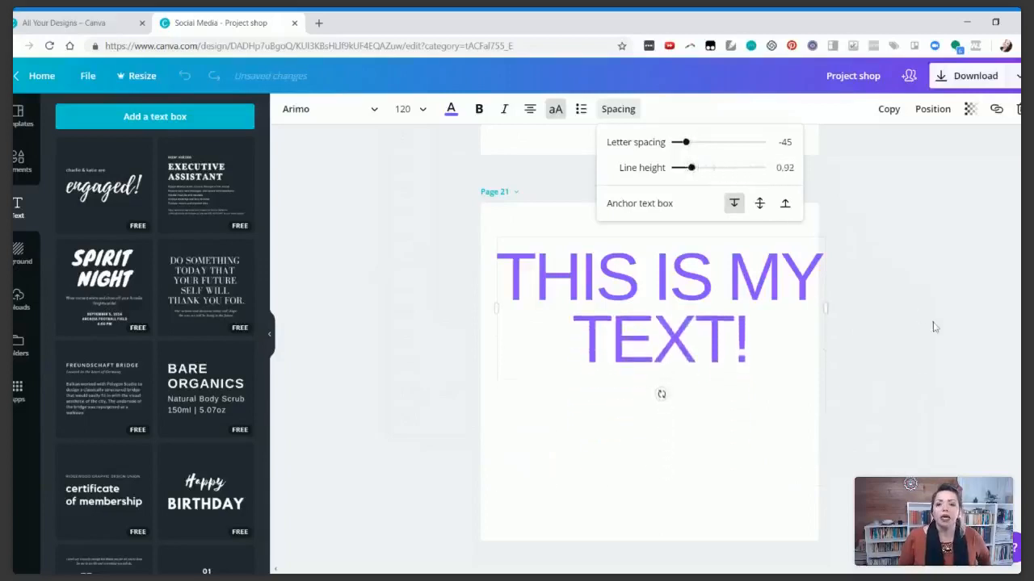
{"action": "left_click", "coordinate": [932, 326]}
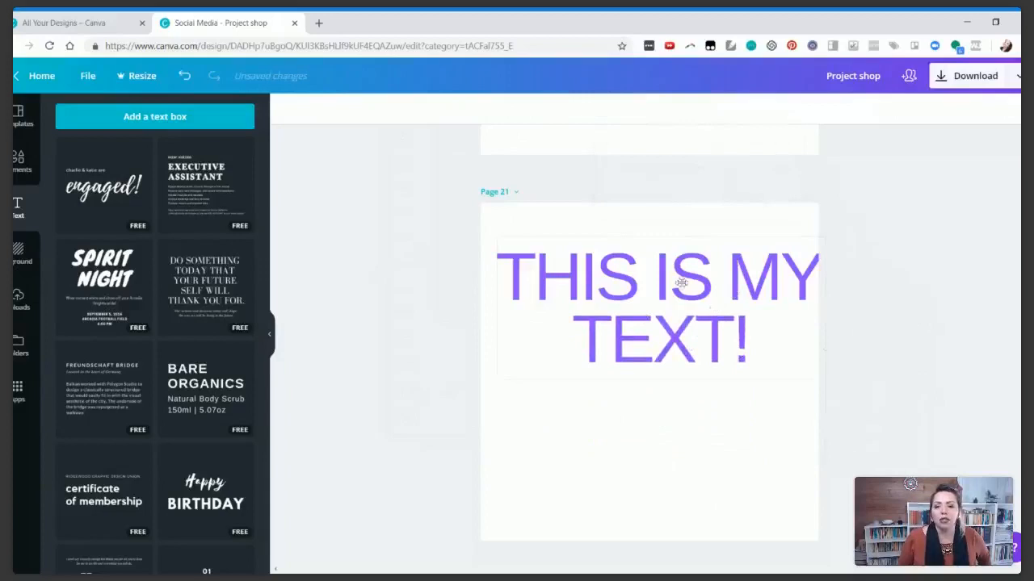
Anchor the text box at its middle and move it to the vertical centre of page 21, flush with the page's left edge
{"action": "left_click", "coordinate": [602, 290]}
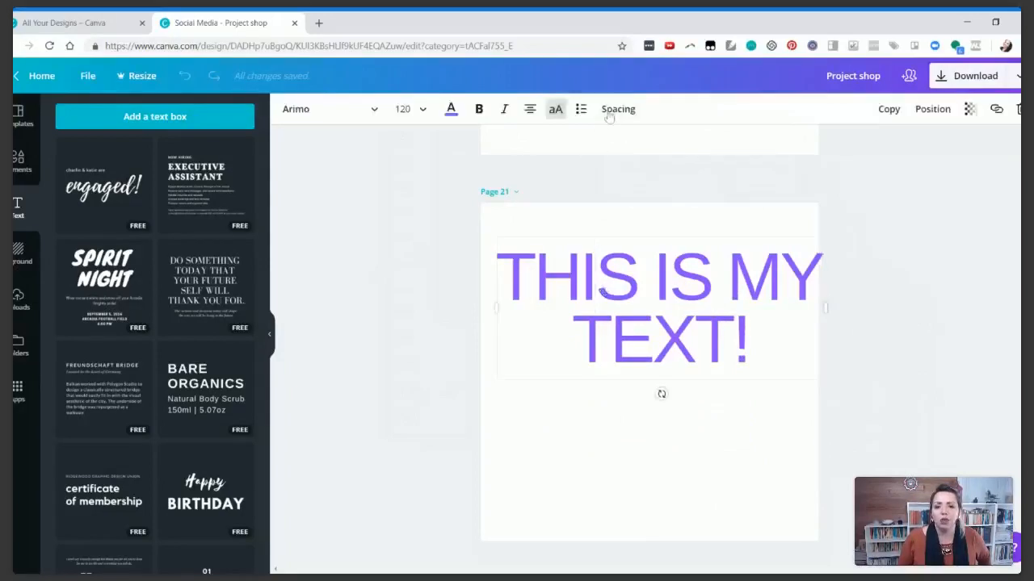
{"action": "left_click", "coordinate": [608, 111]}
{"action": "left_click", "coordinate": [760, 205]}
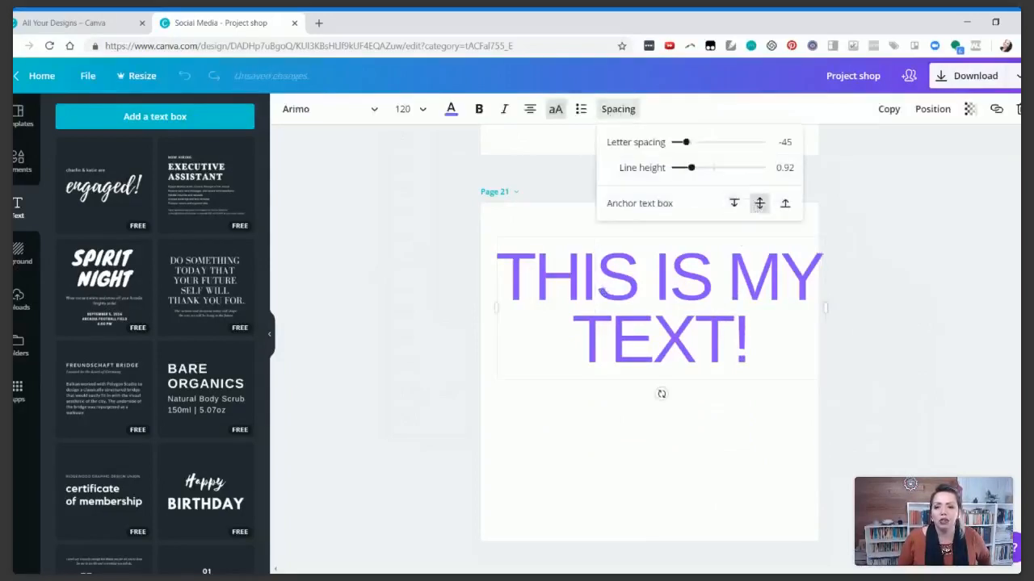
{"action": "left_click_drag", "start_coordinate": [683, 233], "coordinate": [660, 304]}
{"action": "left_click_drag", "start_coordinate": [667, 315], "coordinate": [665, 298]}
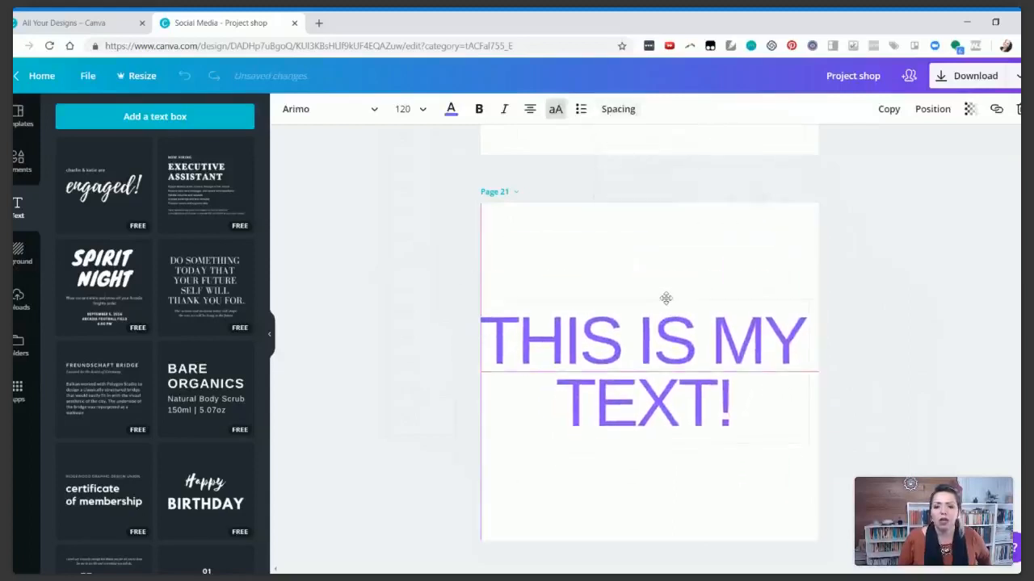
{"action": "left_click", "coordinate": [854, 337]}
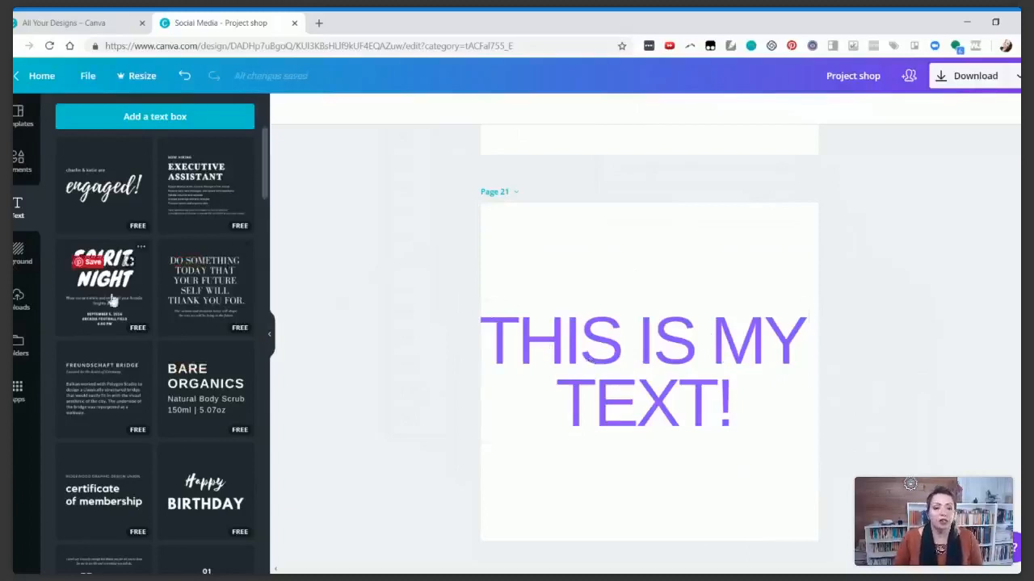
Add a page 22 and apply the starry night sky background with the shooting star
{"action": "scroll", "coordinate": [550, 430], "scroll_direction": "down", "scroll_amount": 1}
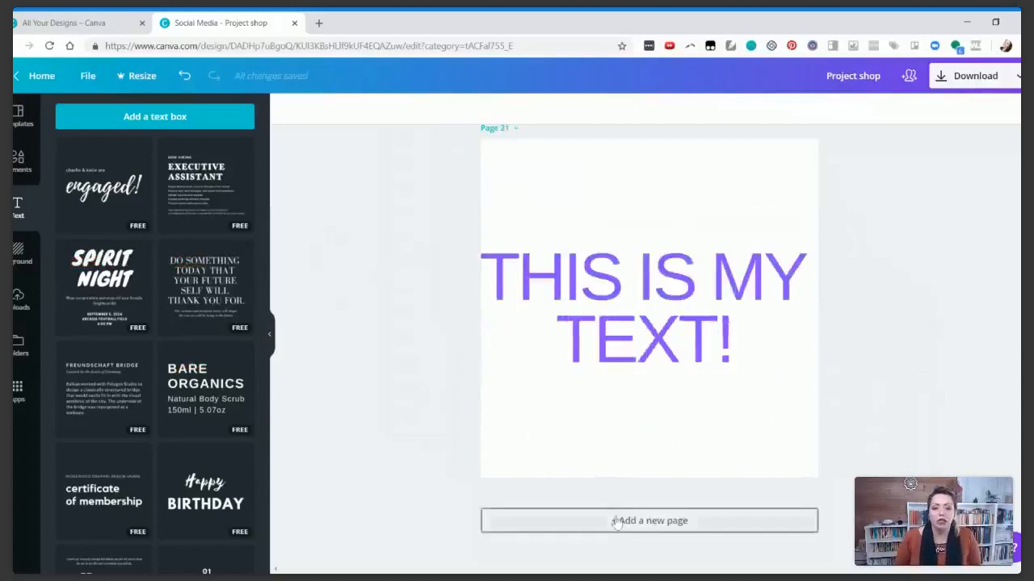
{"action": "left_click", "coordinate": [616, 521]}
{"action": "left_click", "coordinate": [30, 251]}
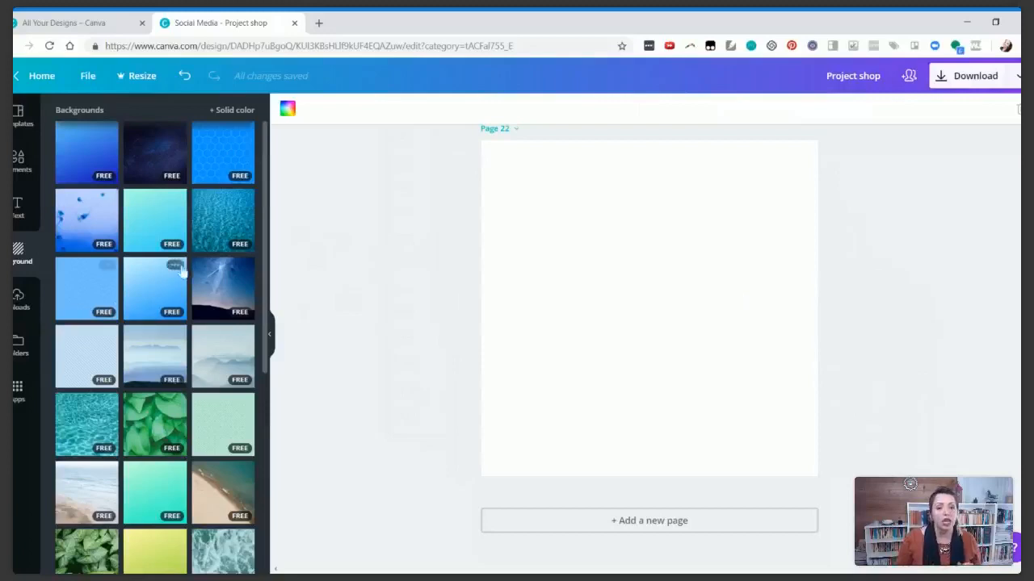
{"action": "left_click", "coordinate": [228, 297]}
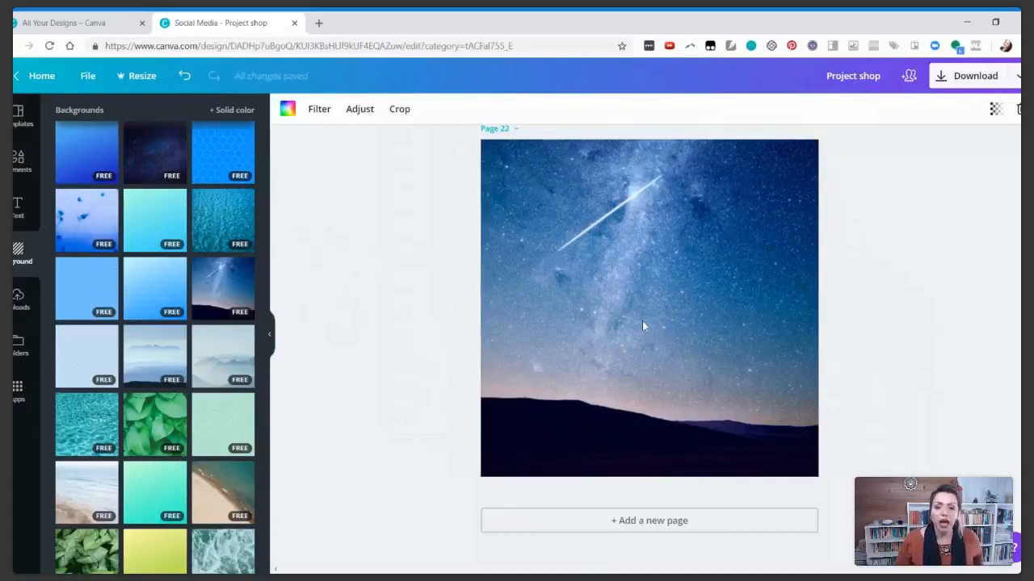
Add a page 23 and give it a solid background, trying blue and light purple before choosing the yellow-green default colour
{"action": "left_click", "coordinate": [626, 521]}
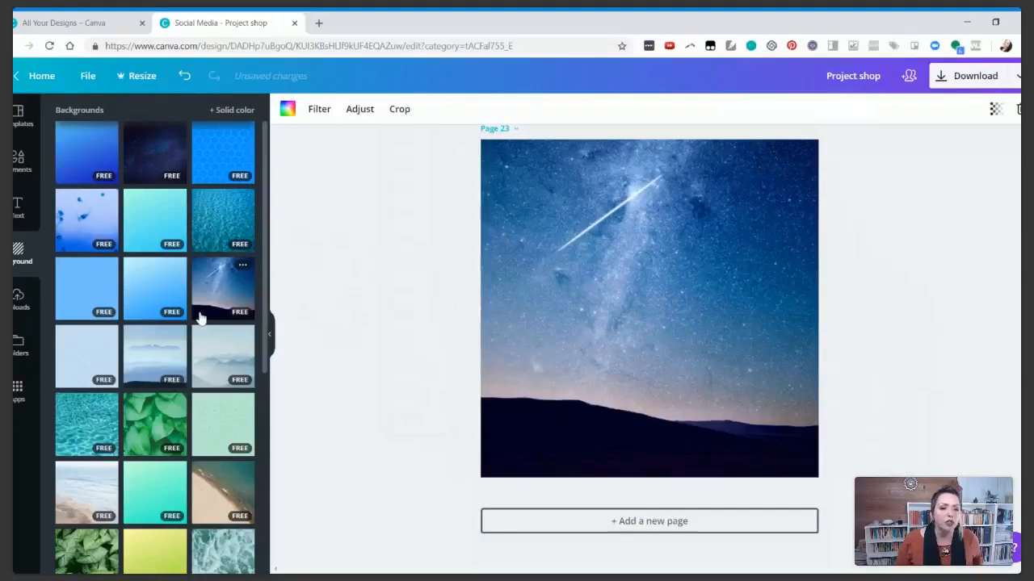
{"action": "scroll", "coordinate": [201, 318], "scroll_direction": "down", "scroll_amount": 10}
{"action": "left_click", "coordinate": [226, 109]}
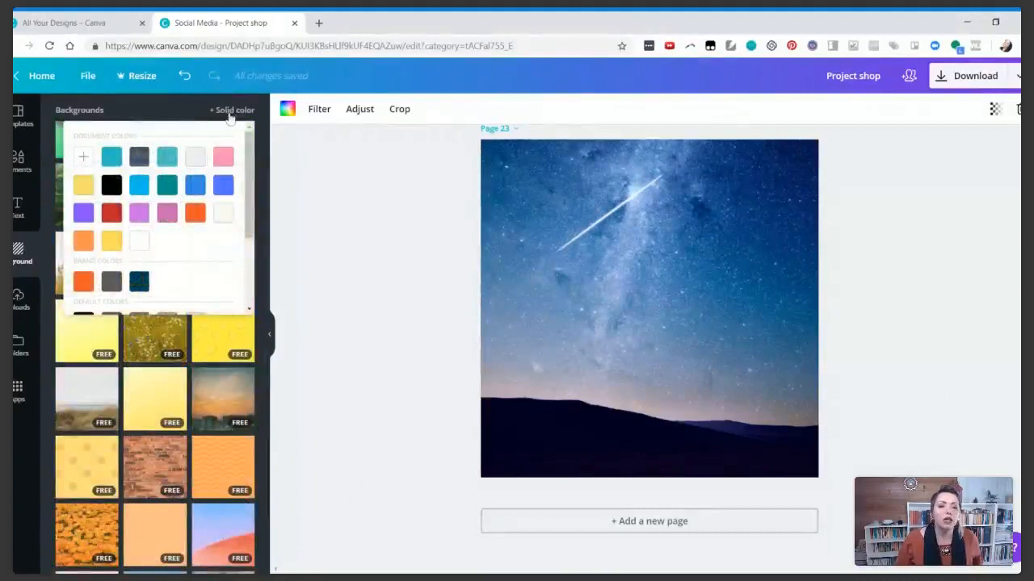
{"action": "left_click", "coordinate": [195, 185]}
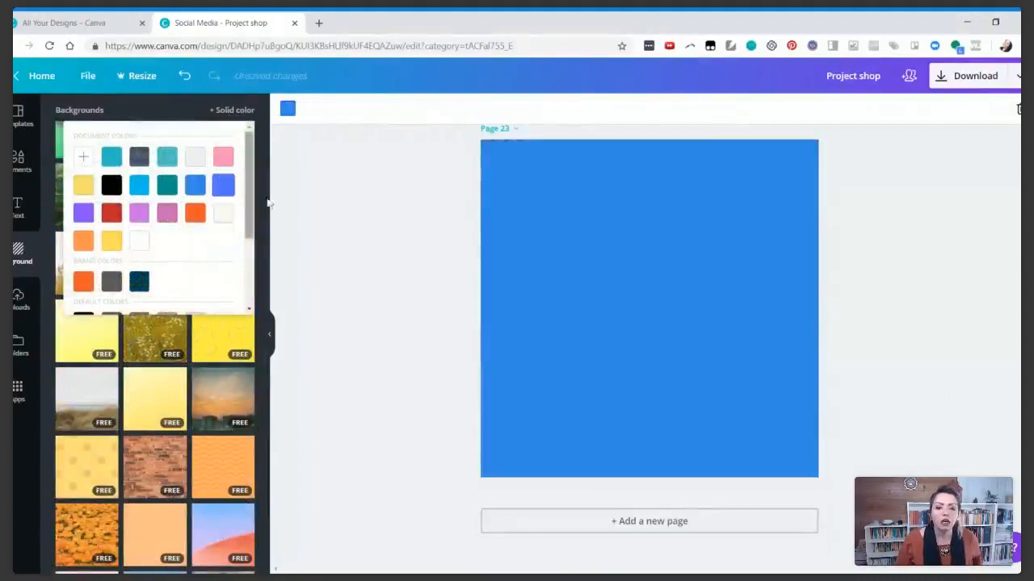
{"action": "left_click", "coordinate": [144, 213]}
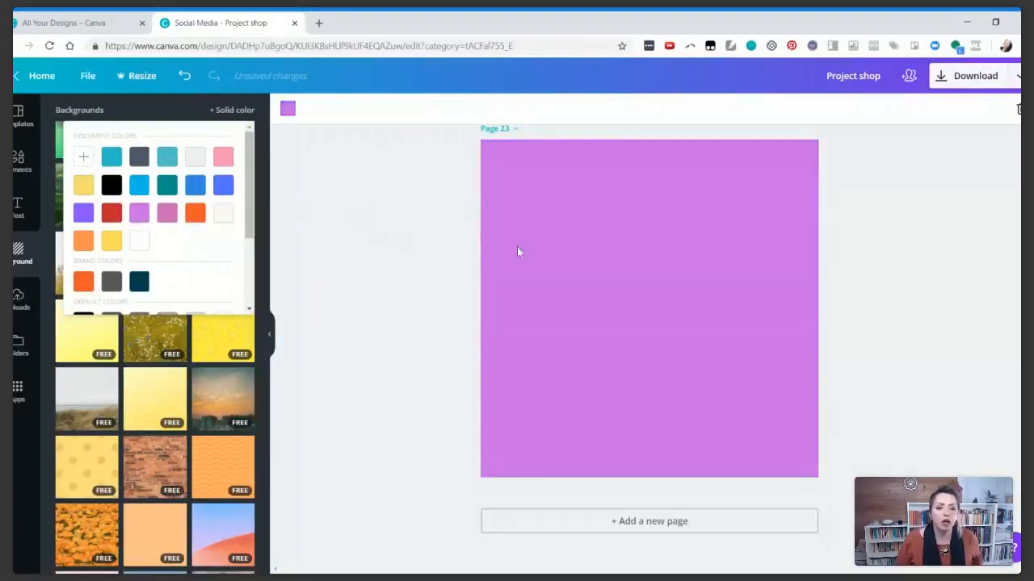
{"action": "scroll", "coordinate": [205, 262], "scroll_direction": "down", "scroll_amount": 3}
{"action": "left_click", "coordinate": [140, 258]}
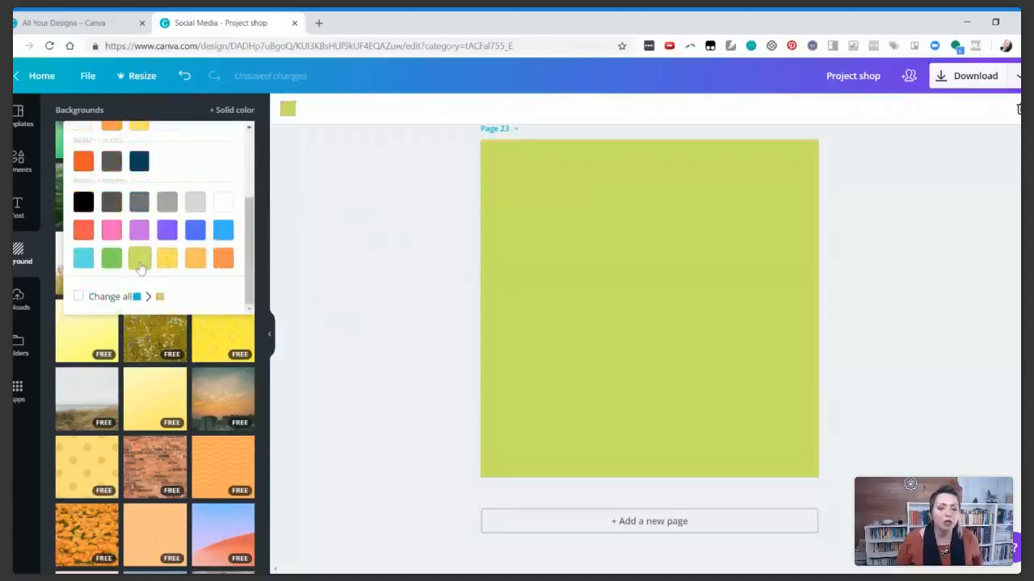
{"action": "left_click", "coordinate": [401, 282]}
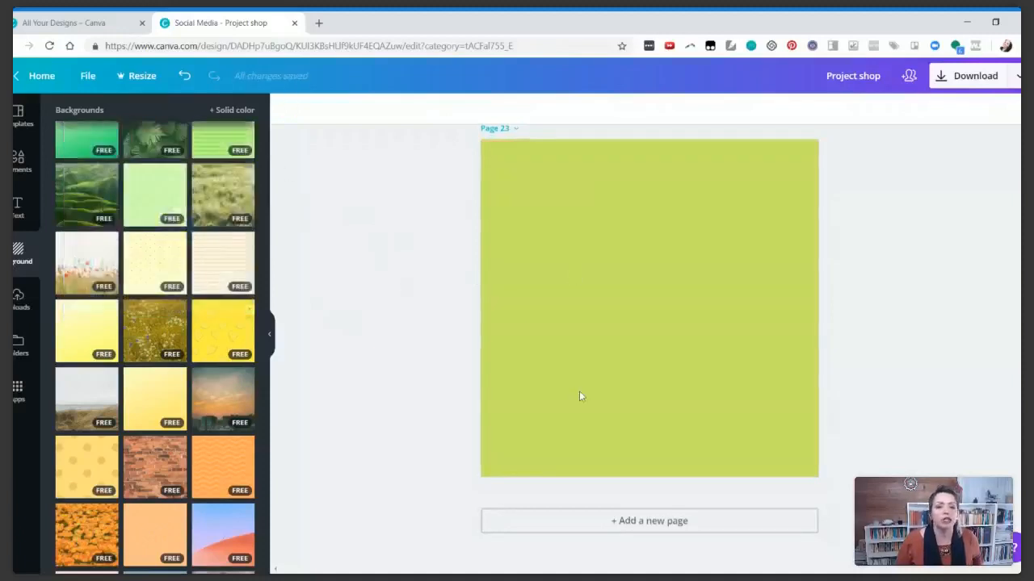
{"action": "scroll", "coordinate": [579, 390], "scroll_direction": "up", "scroll_amount": 3}
{"action": "scroll", "coordinate": [581, 395], "scroll_direction": "down", "scroll_amount": 3}
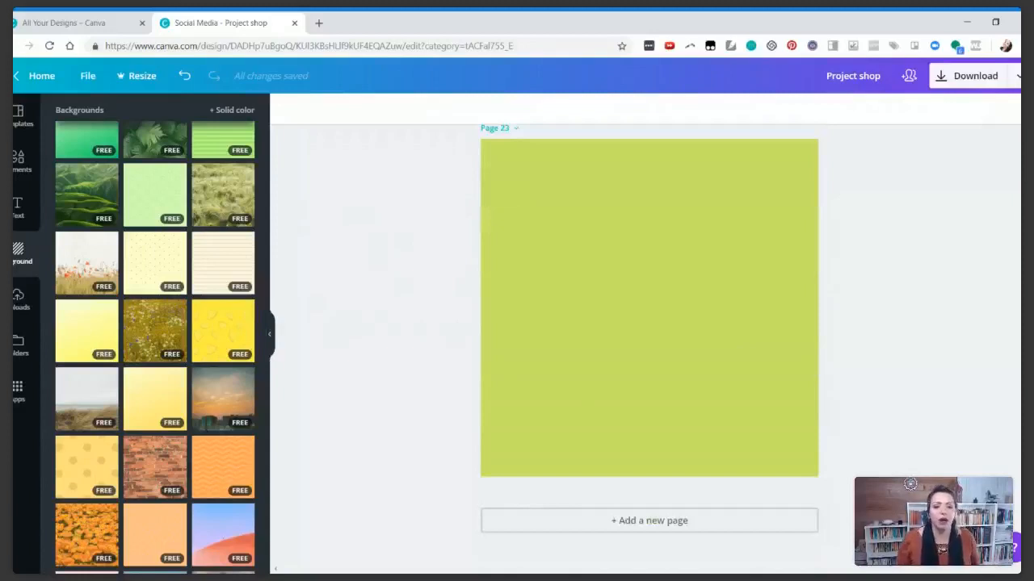
{"action": "left_click", "coordinate": [600, 298]}
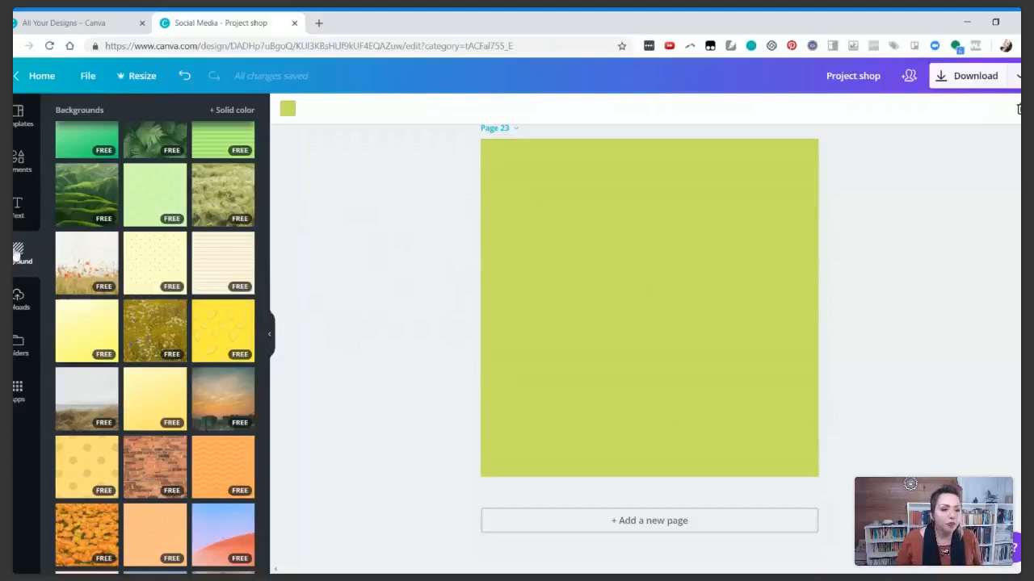
Place the uploaded full-length photo of the woman in the white jacket on page 23
{"action": "left_click", "coordinate": [19, 299]}
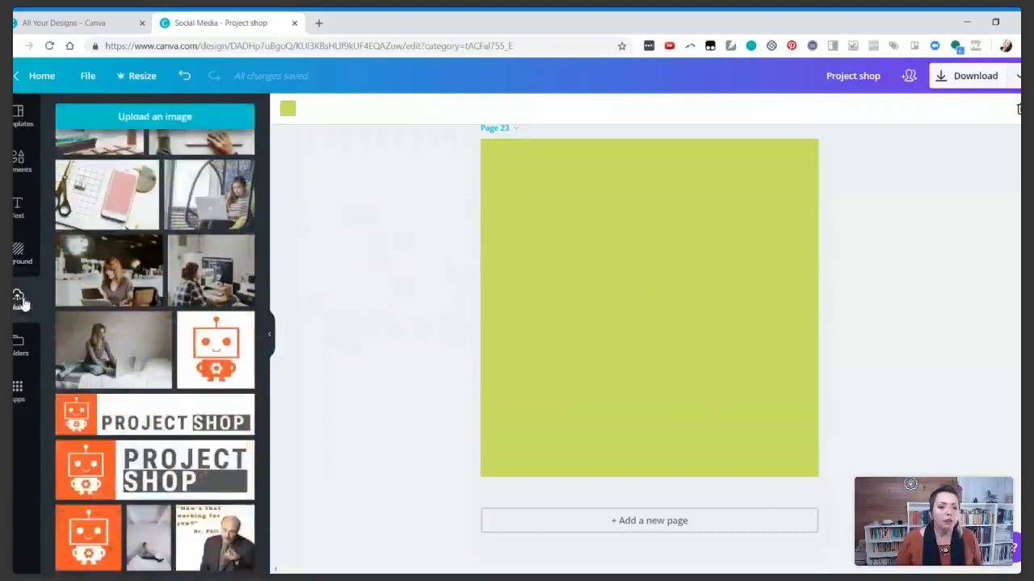
{"action": "scroll", "coordinate": [208, 362], "scroll_direction": "up", "scroll_amount": 4}
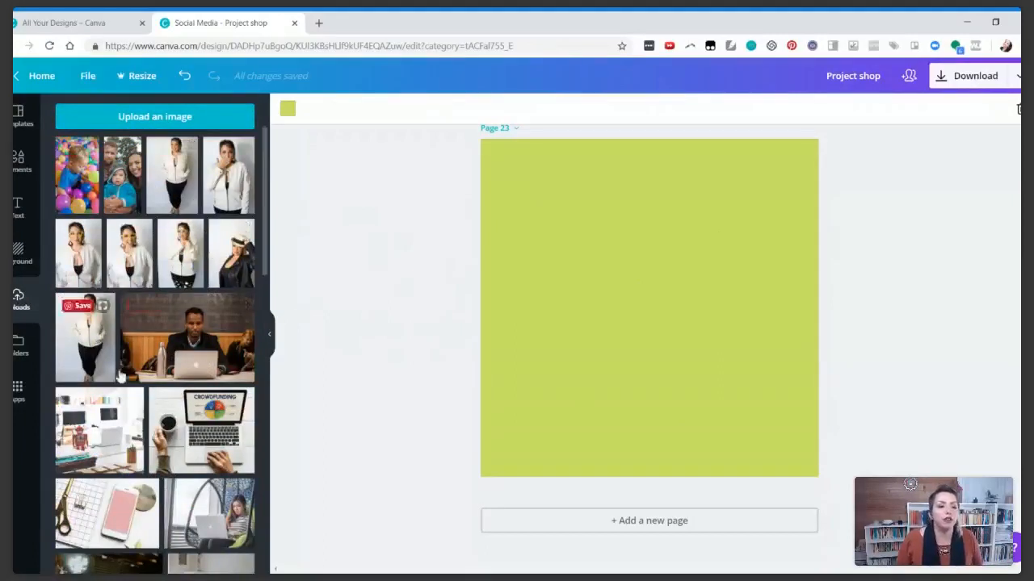
{"action": "left_click", "coordinate": [172, 178]}
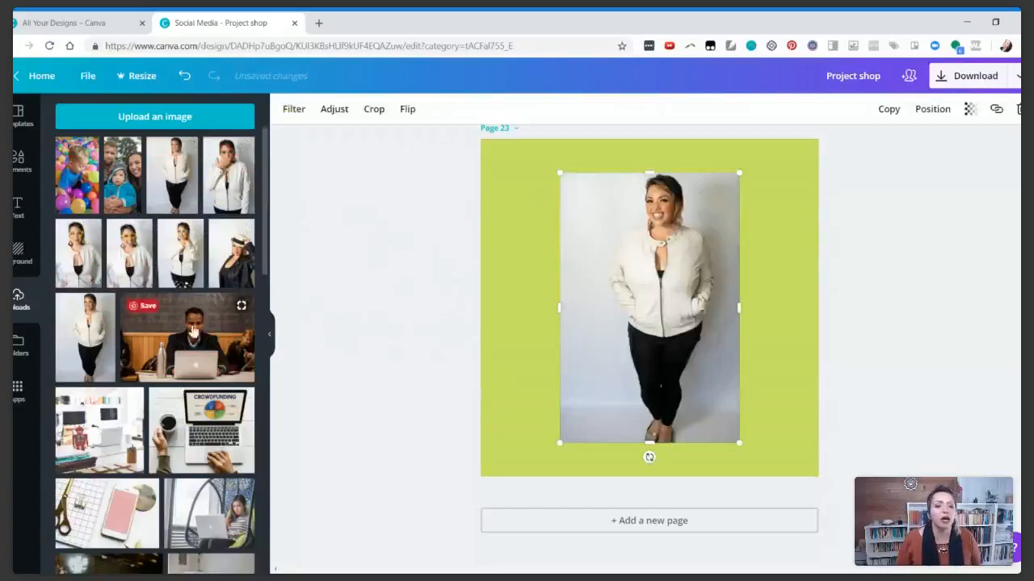
Add a page 24 and place the uploaded family photo with the river and bridge behind them on it
{"action": "scroll", "coordinate": [179, 323], "scroll_direction": "down", "scroll_amount": 2}
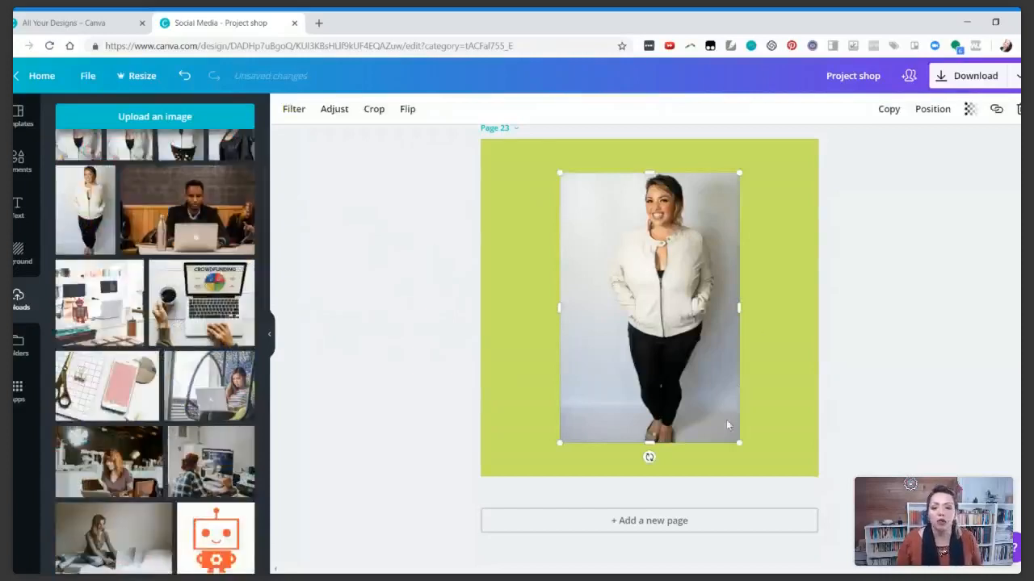
{"action": "left_click", "coordinate": [650, 521]}
{"action": "scroll", "coordinate": [161, 323], "scroll_direction": "down", "scroll_amount": 3}
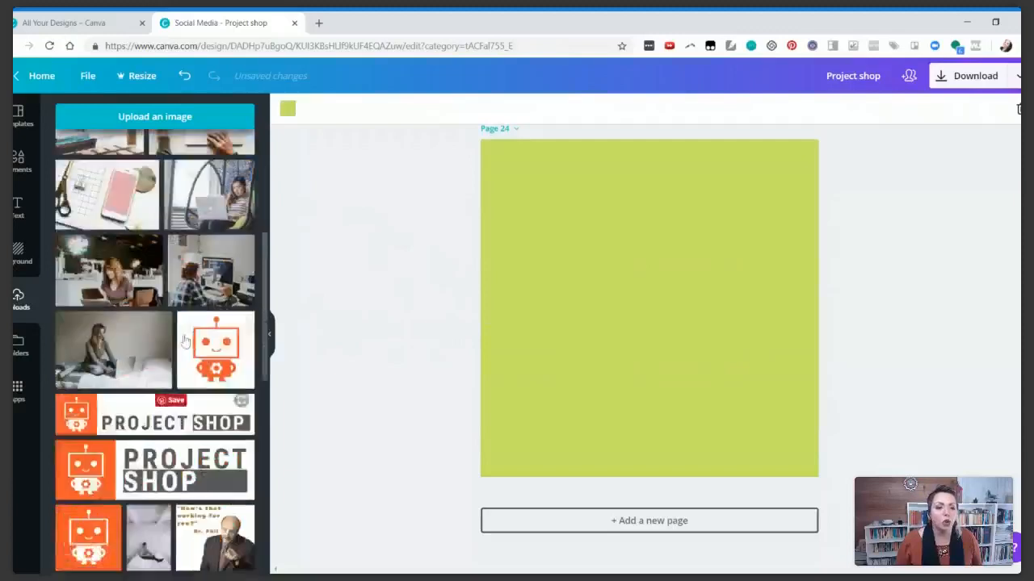
{"action": "scroll", "coordinate": [184, 341], "scroll_direction": "down", "scroll_amount": 5}
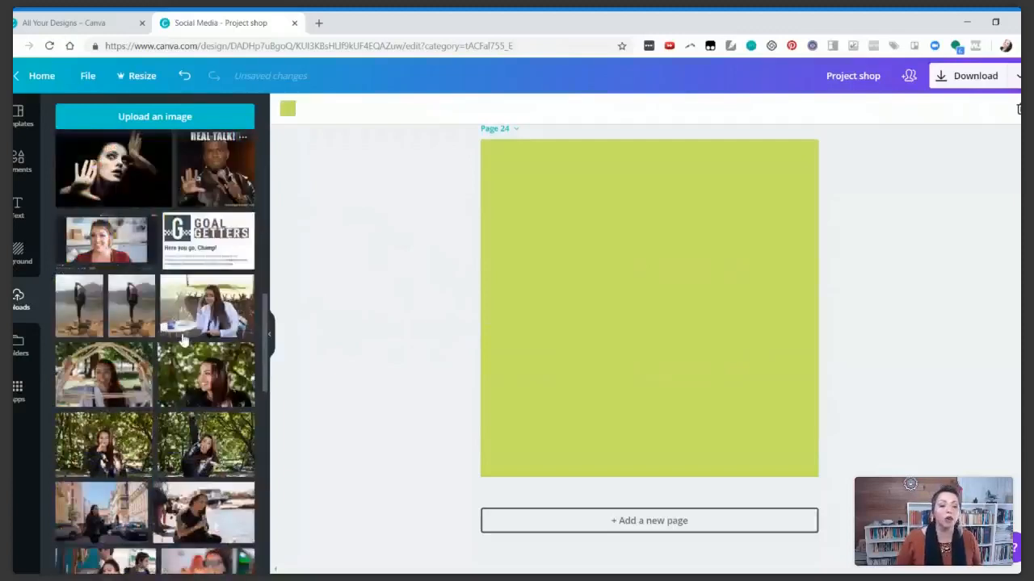
{"action": "scroll", "coordinate": [184, 341], "scroll_direction": "down", "scroll_amount": 3}
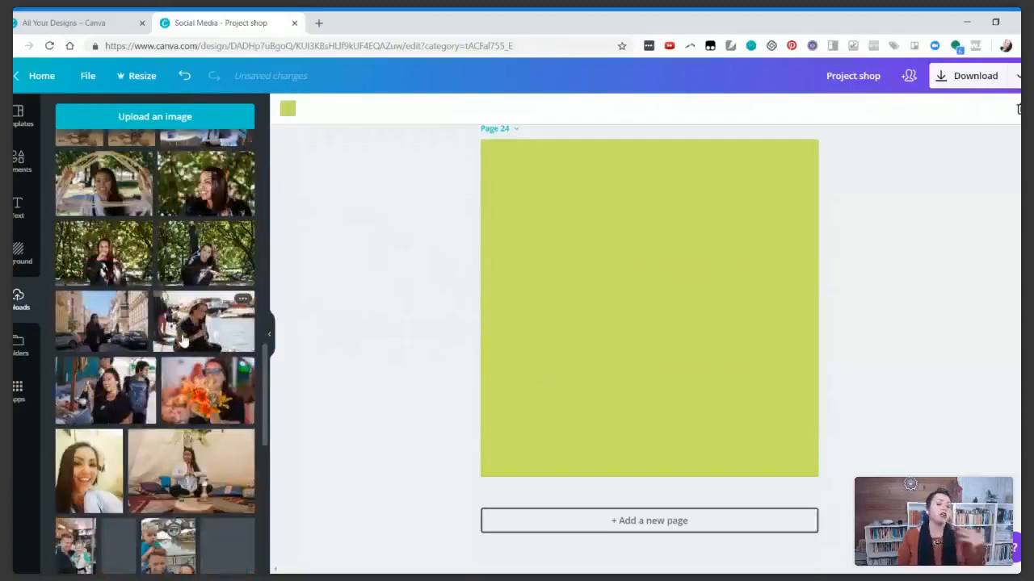
{"action": "scroll", "coordinate": [184, 341], "scroll_direction": "down", "scroll_amount": 2}
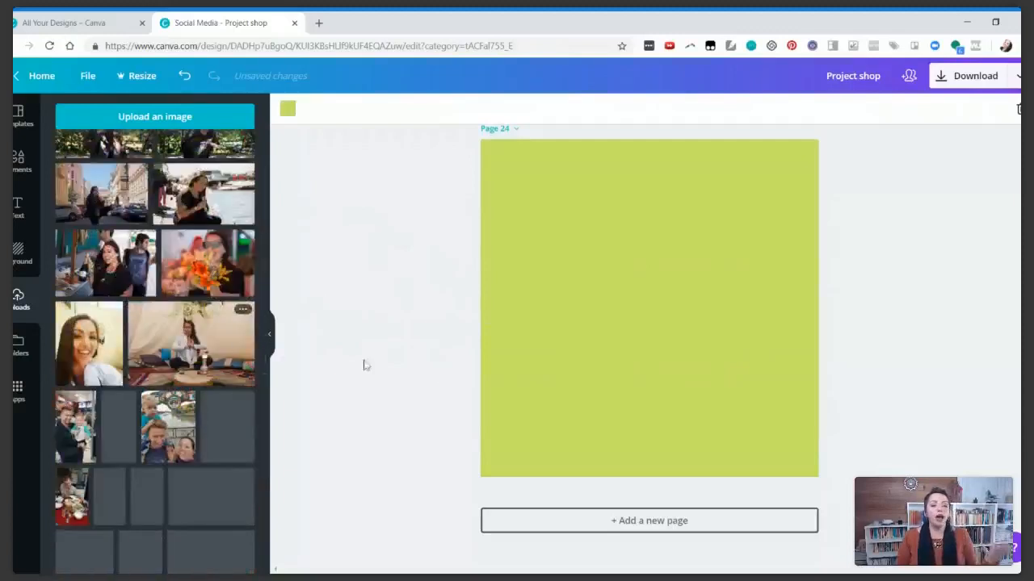
{"action": "left_click", "coordinate": [165, 428]}
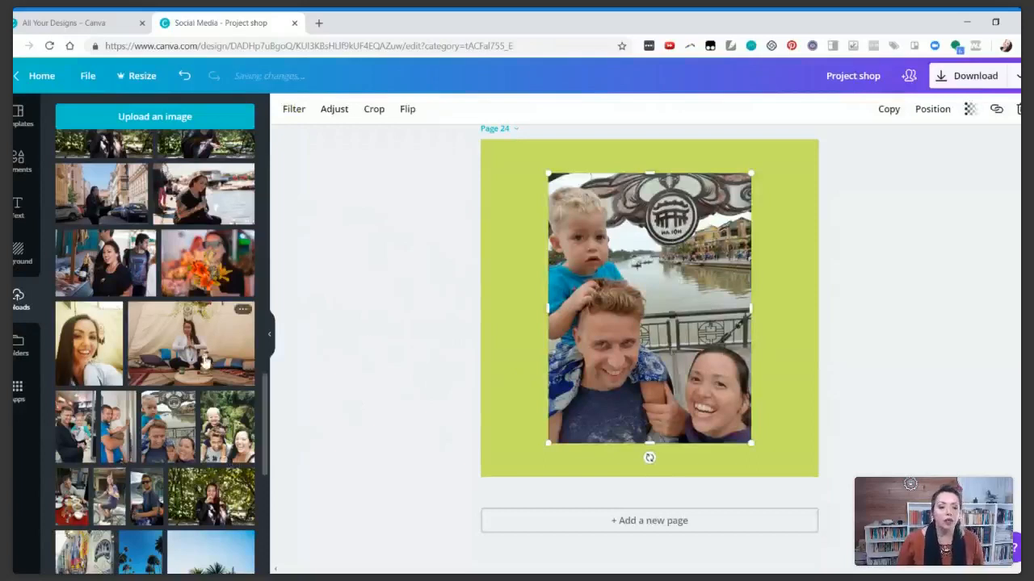
Replace the family photo with the uploaded laptop-and-plant desk photo and view its filter, adjustment and crop options, cancelling the crop
{"action": "scroll", "coordinate": [205, 364], "scroll_direction": "down", "scroll_amount": 3}
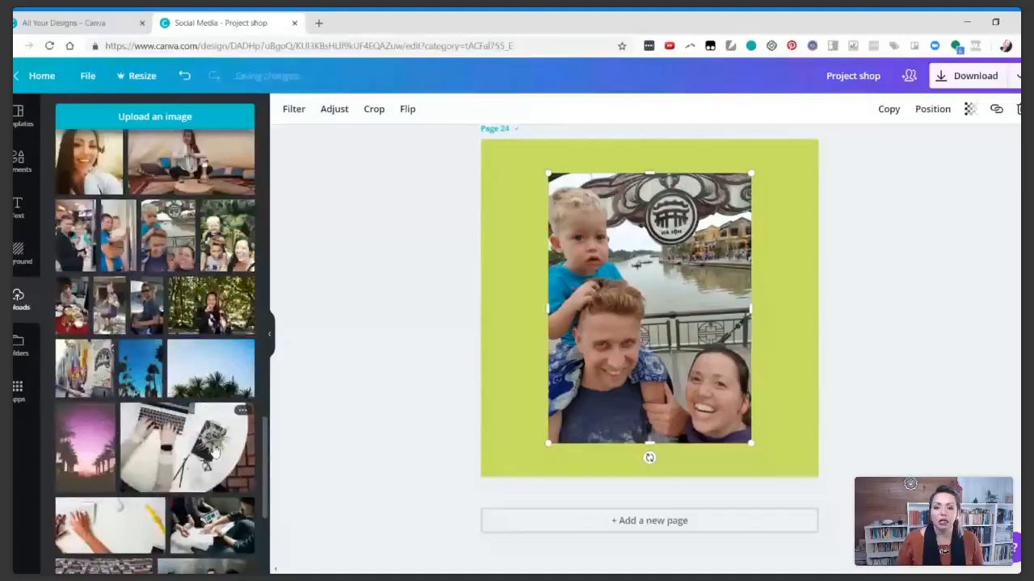
{"action": "left_click", "coordinate": [214, 452]}
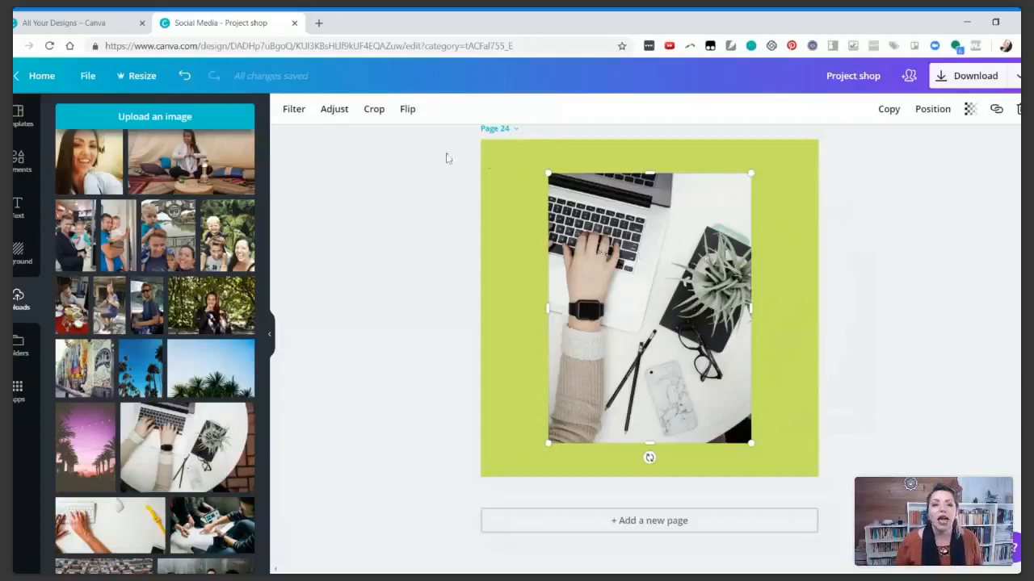
{"action": "left_click", "coordinate": [293, 110]}
{"action": "left_click", "coordinate": [334, 113]}
{"action": "left_click", "coordinate": [375, 110]}
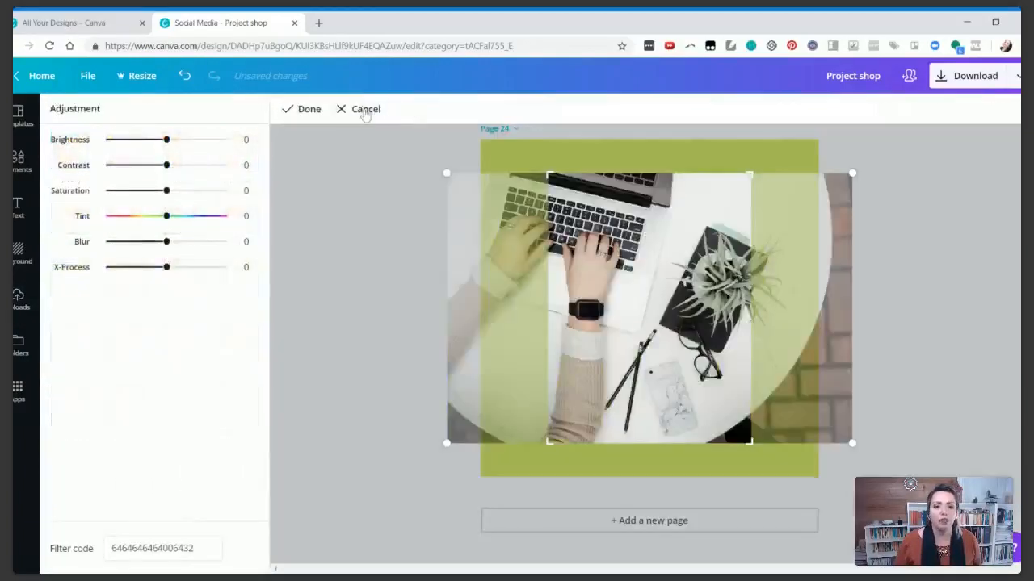
{"action": "left_click", "coordinate": [361, 109]}
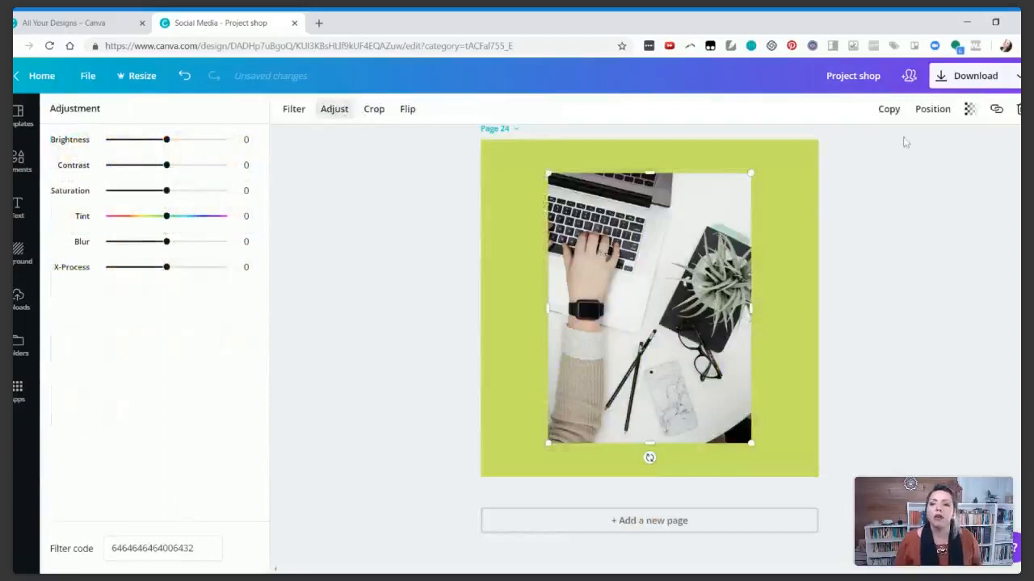
Duplicate the desk photo on page 24 and align the copy to the page's bottom and center, trying the middle alignment first
{"action": "left_click", "coordinate": [890, 109]}
{"action": "left_click_drag", "start_coordinate": [658, 315], "coordinate": [751, 378]}
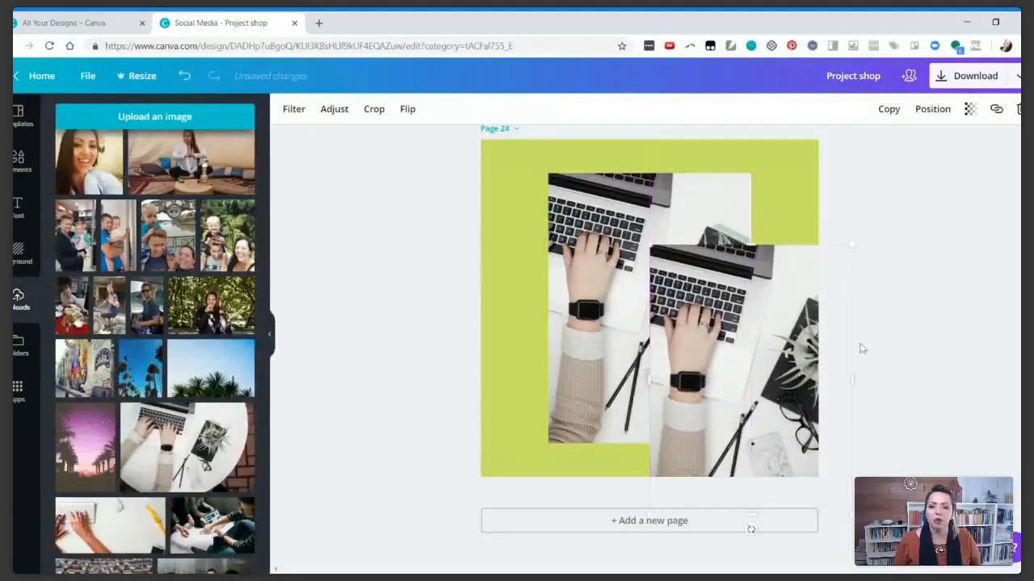
{"action": "left_click", "coordinate": [931, 110]}
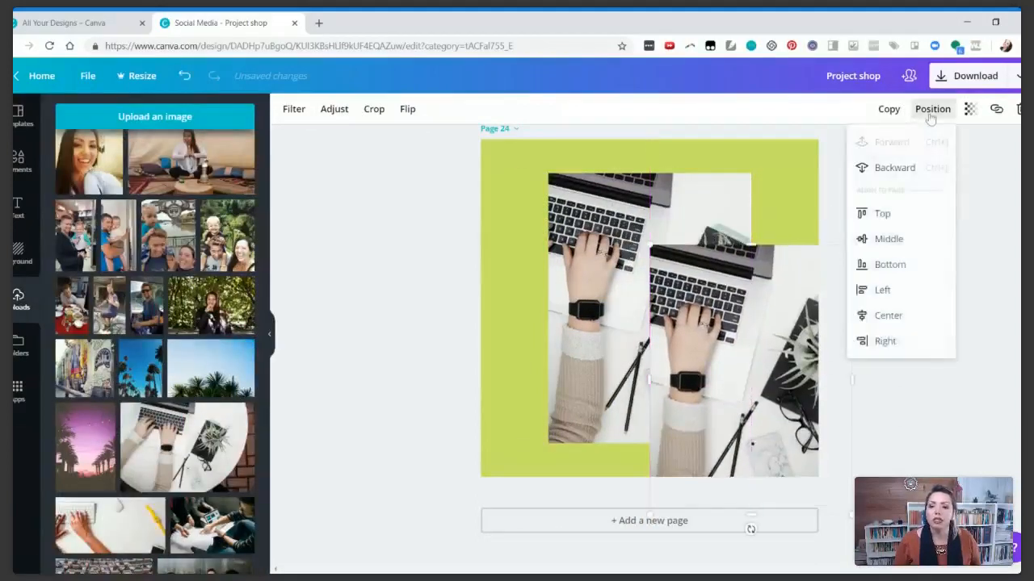
{"action": "left_click", "coordinate": [891, 239]}
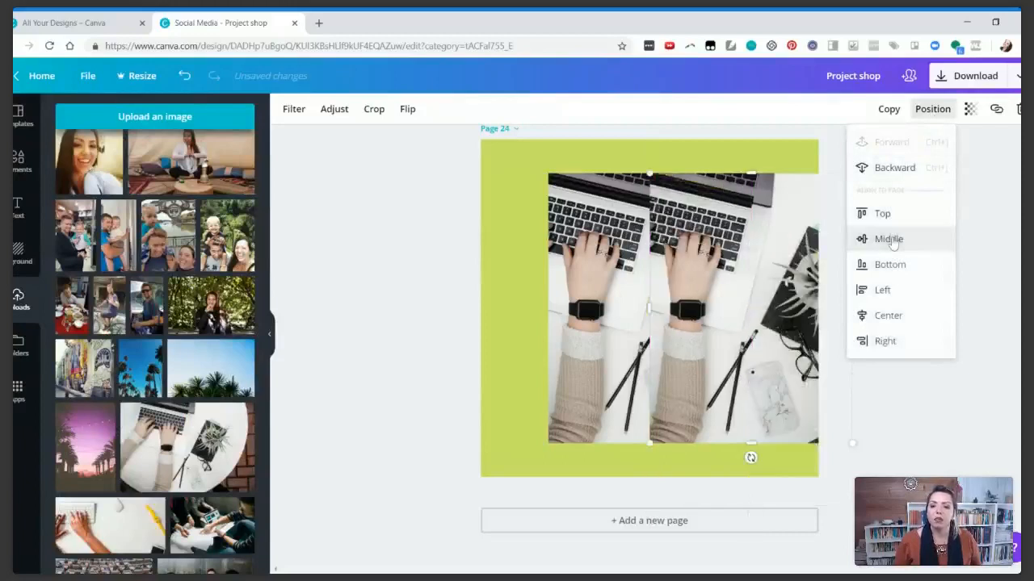
{"action": "left_click", "coordinate": [892, 264]}
{"action": "left_click", "coordinate": [886, 315]}
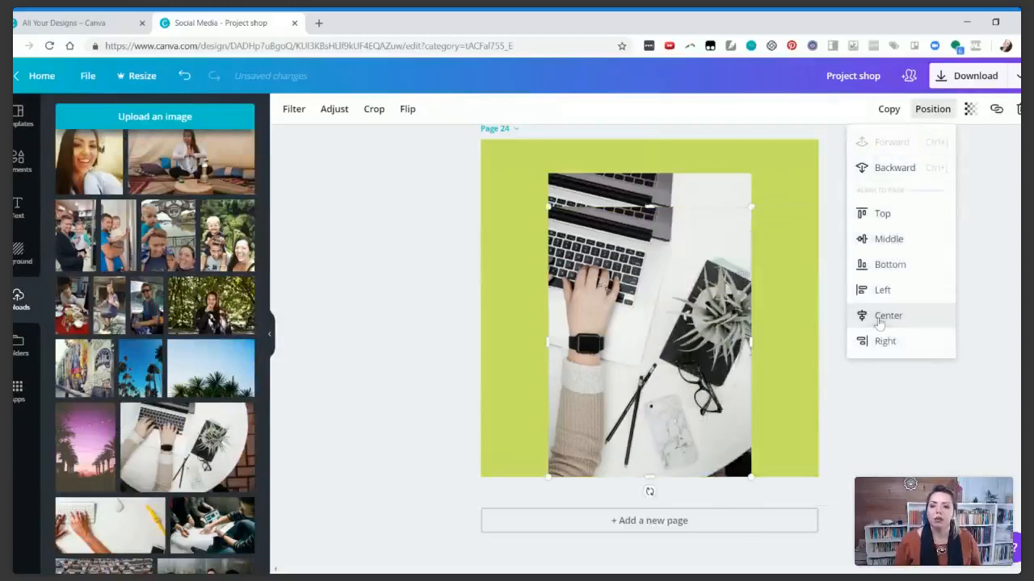
Send the copied photo backward behind the original, and send the original backward in turn
{"action": "left_click", "coordinate": [888, 168]}
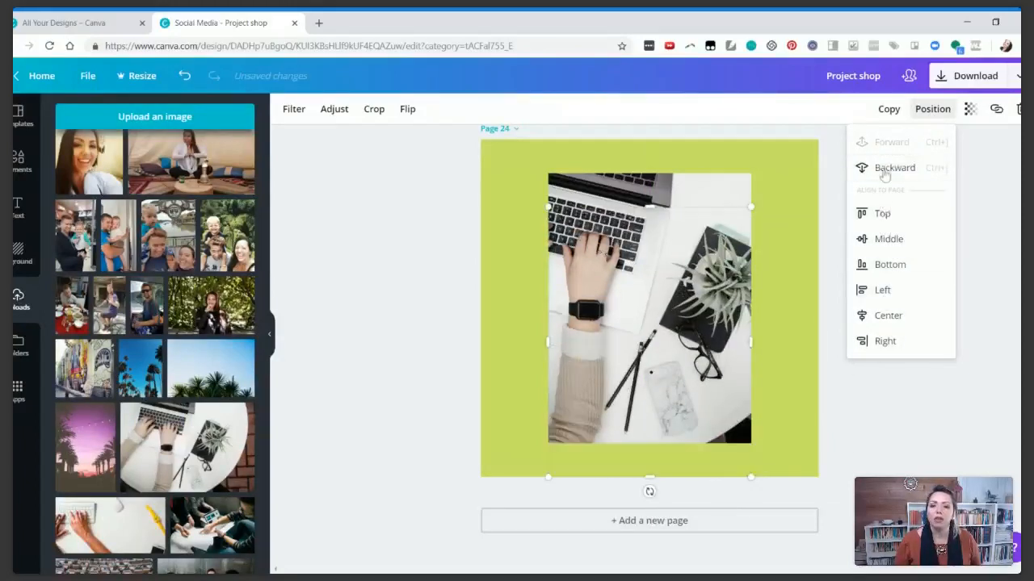
{"action": "left_click", "coordinate": [602, 192]}
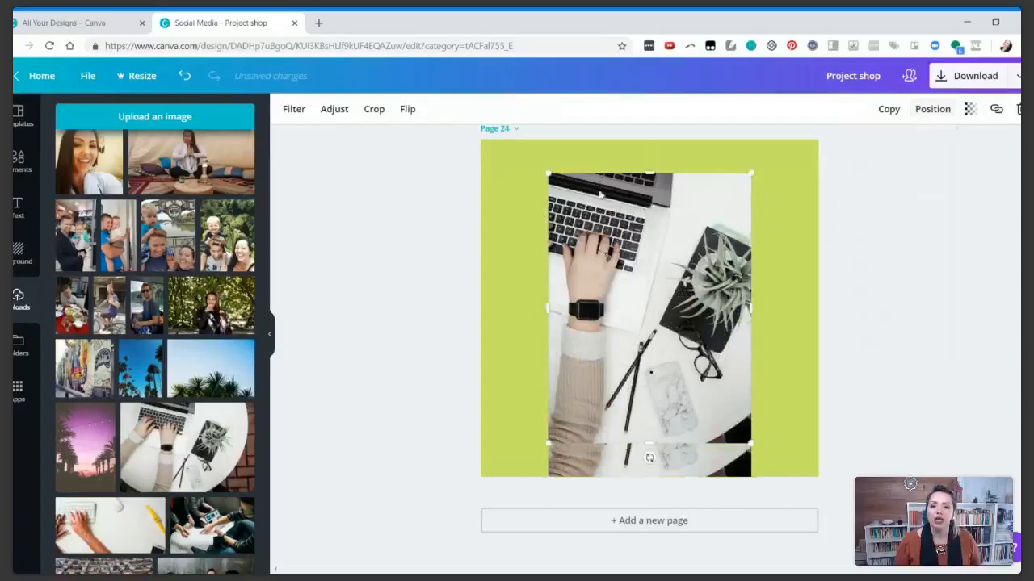
{"action": "left_click", "coordinate": [933, 110]}
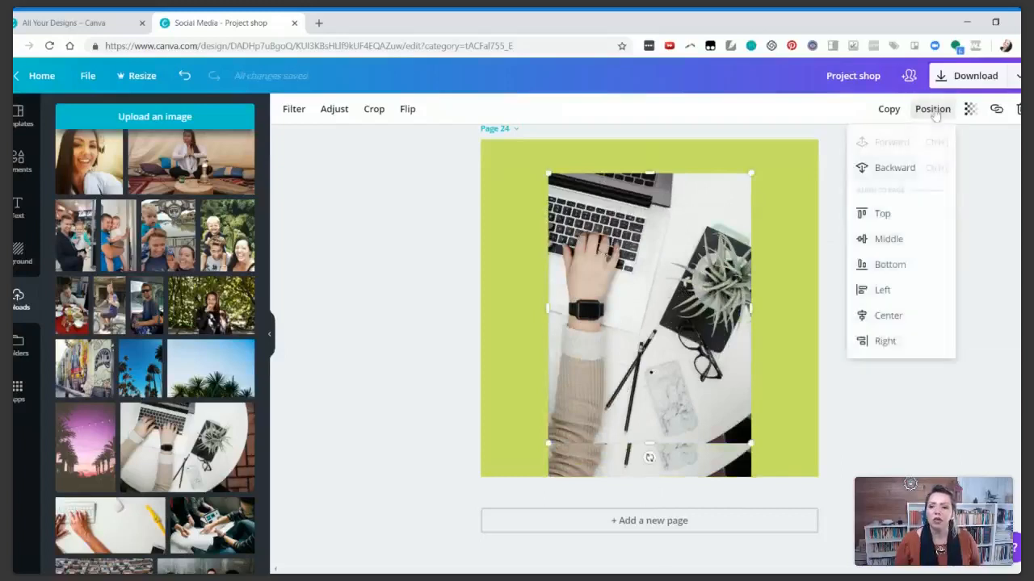
{"action": "left_click", "coordinate": [868, 168]}
Spread the two desk photos so they partly overlap side by side, and set the front photo's transparency to 60
{"action": "left_click", "coordinate": [340, 273]}
{"action": "left_click_drag", "start_coordinate": [652, 319], "coordinate": [434, 306]}
{"action": "left_click_drag", "start_coordinate": [629, 292], "coordinate": [765, 312]}
{"action": "left_click_drag", "start_coordinate": [517, 311], "coordinate": [699, 283]}
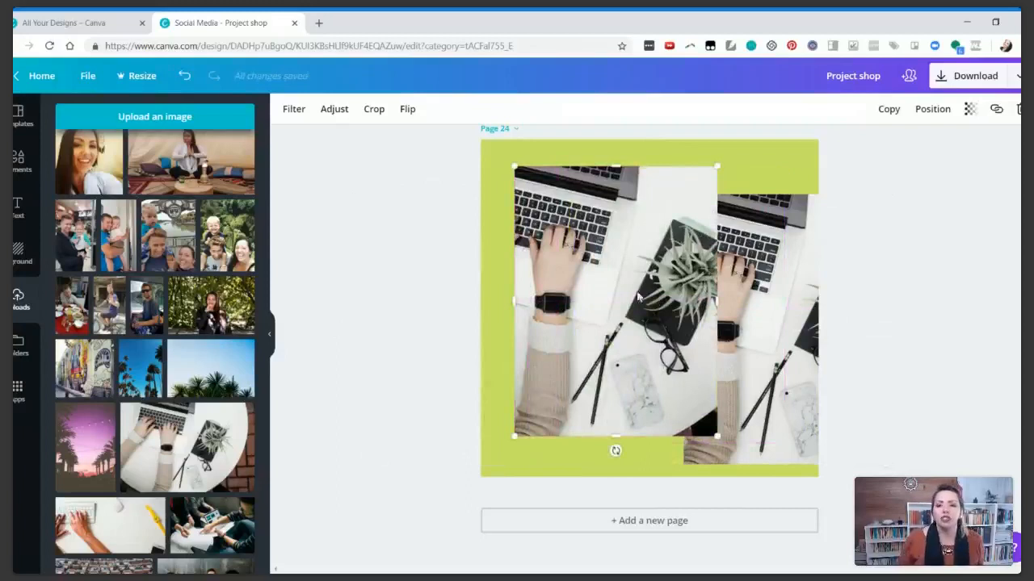
{"action": "left_click", "coordinate": [970, 108]}
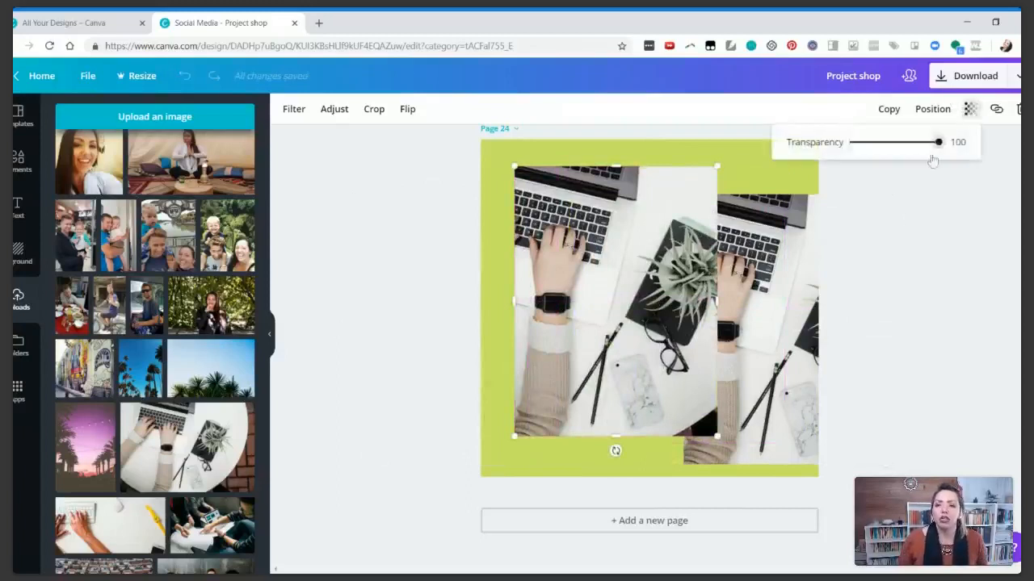
{"action": "left_click_drag", "start_coordinate": [938, 143], "coordinate": [905, 151]}
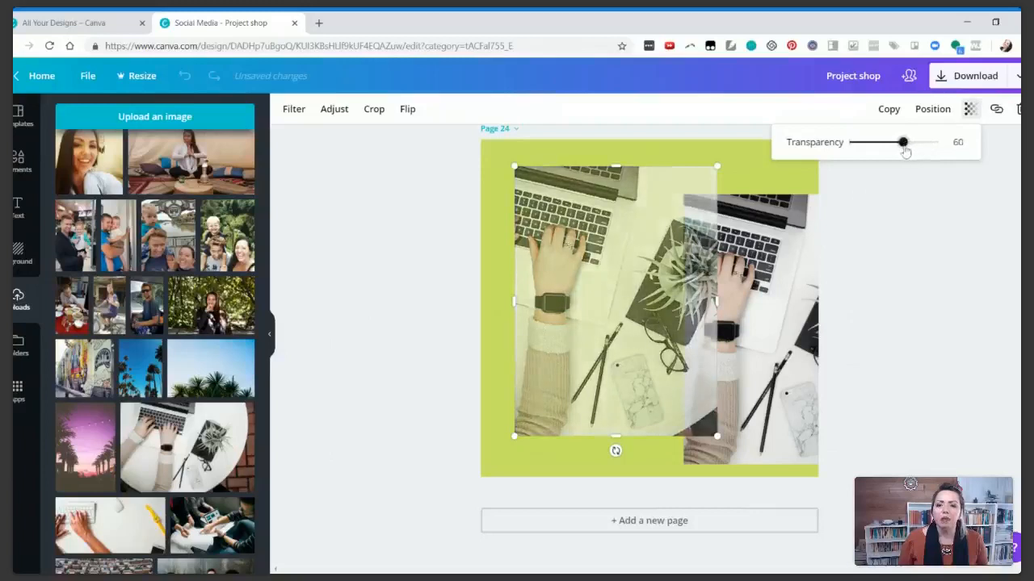
Delete the rear desk photo and restore the remaining one near the page centre at transparency 100
{"action": "left_click", "coordinate": [785, 260]}
{"action": "key", "text": "Delete"}
{"action": "left_click_drag", "start_coordinate": [607, 317], "coordinate": [634, 324]}
{"action": "left_click", "coordinate": [969, 109]}
{"action": "left_click_drag", "start_coordinate": [902, 147], "coordinate": [941, 154]}
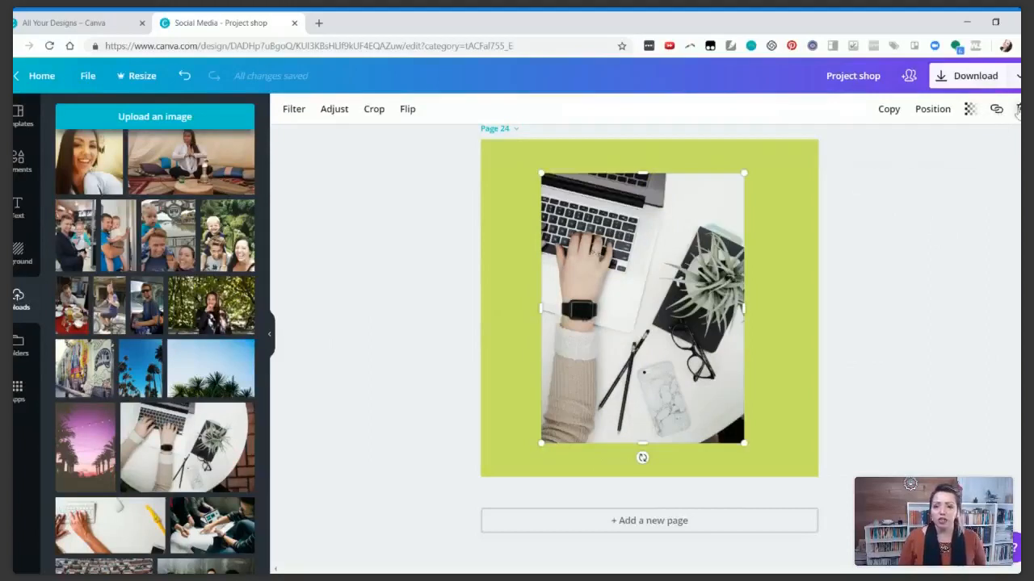
Delete the desk photo and the yellow-green background from page 24
{"action": "left_click", "coordinate": [1017, 111]}
{"action": "left_click", "coordinate": [725, 301]}
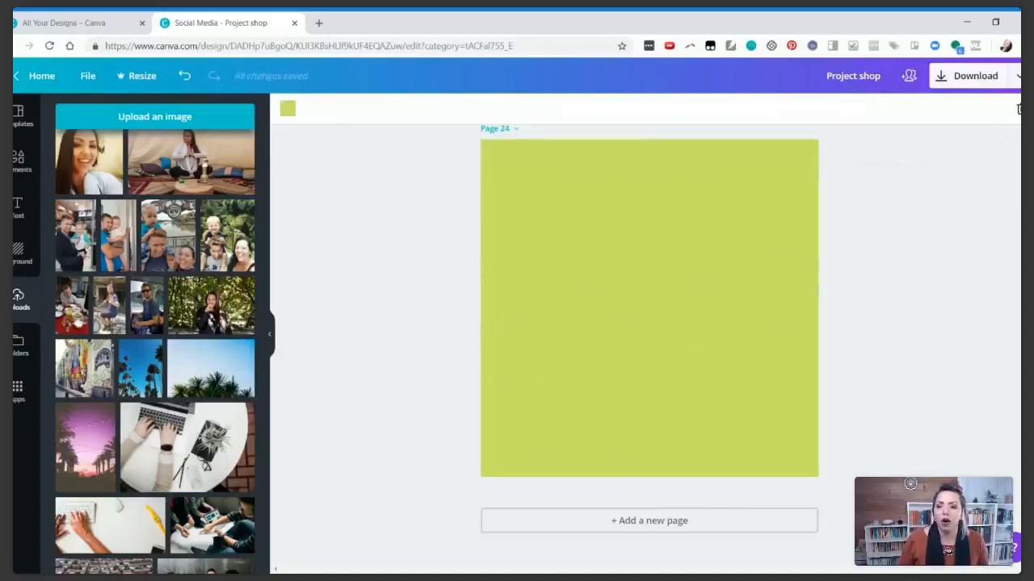
{"action": "left_click", "coordinate": [1017, 110]}
Move the blank page 24 up one position in the page order
{"action": "scroll", "coordinate": [680, 323], "scroll_direction": "up", "scroll_amount": 1}
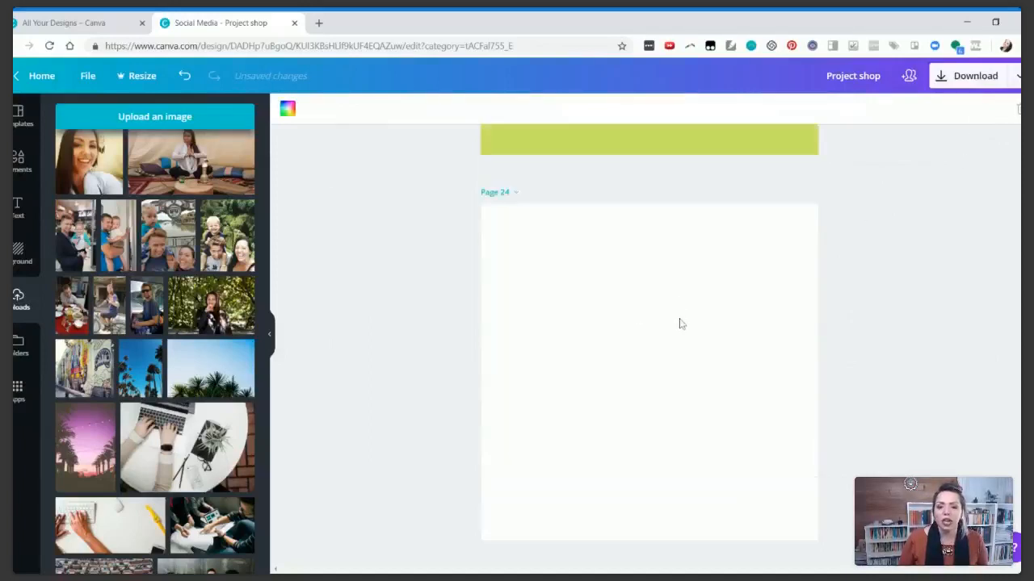
{"action": "left_click", "coordinate": [517, 195]}
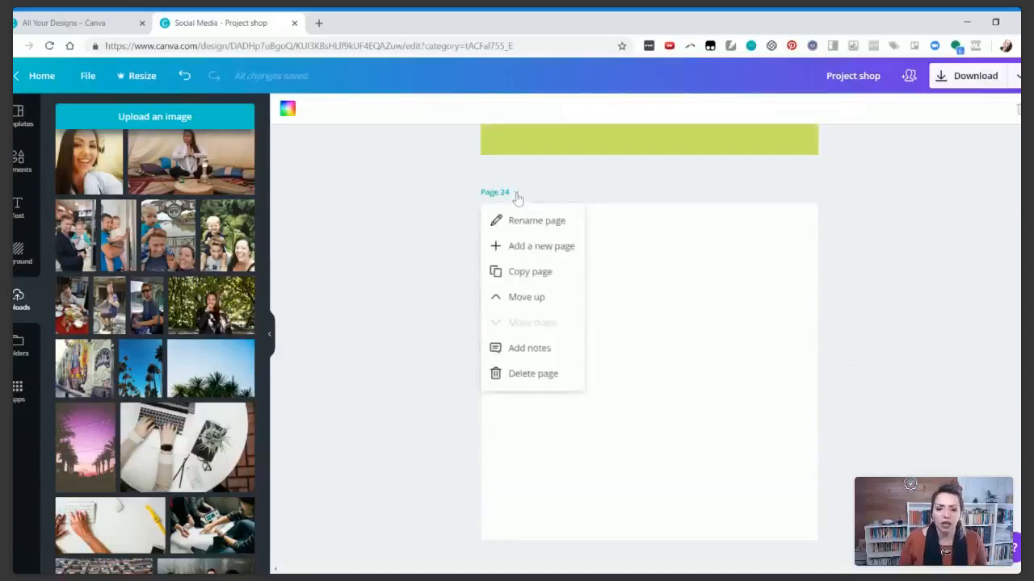
{"action": "left_click", "coordinate": [523, 299]}
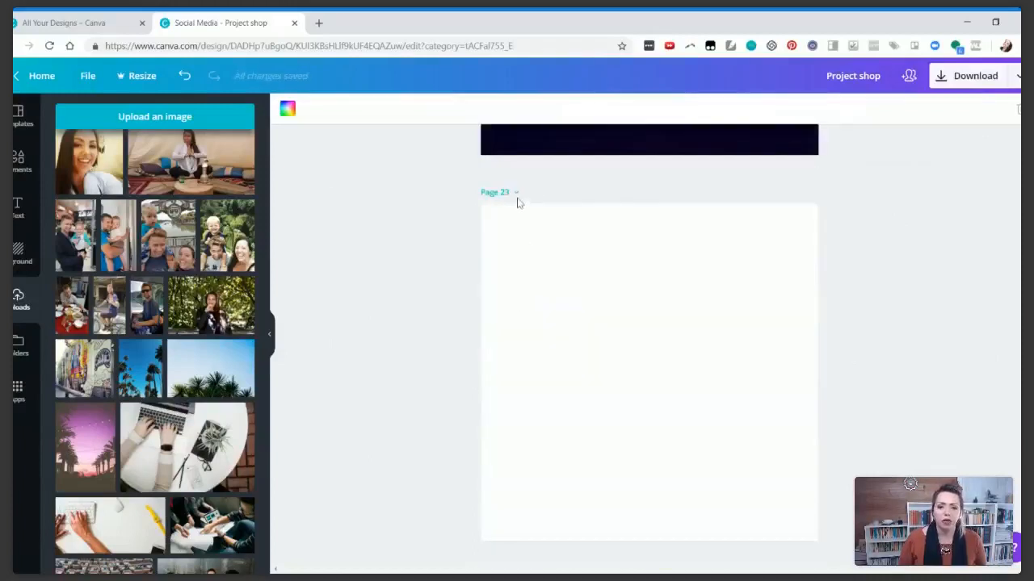
Save the note "this is my favorite" on the blank page 23 and delete that page
{"action": "left_click", "coordinate": [517, 196]}
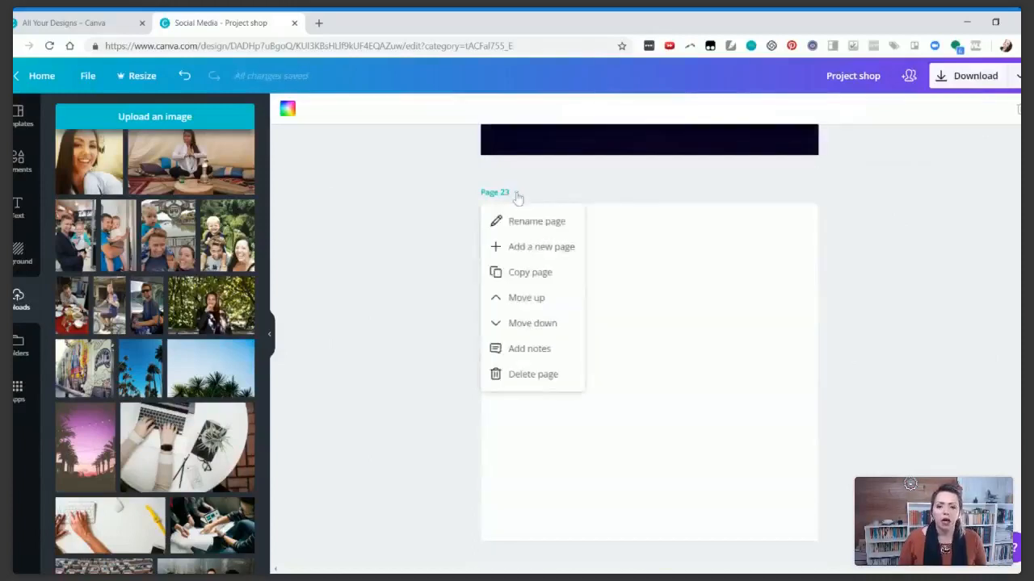
{"action": "left_click", "coordinate": [529, 349]}
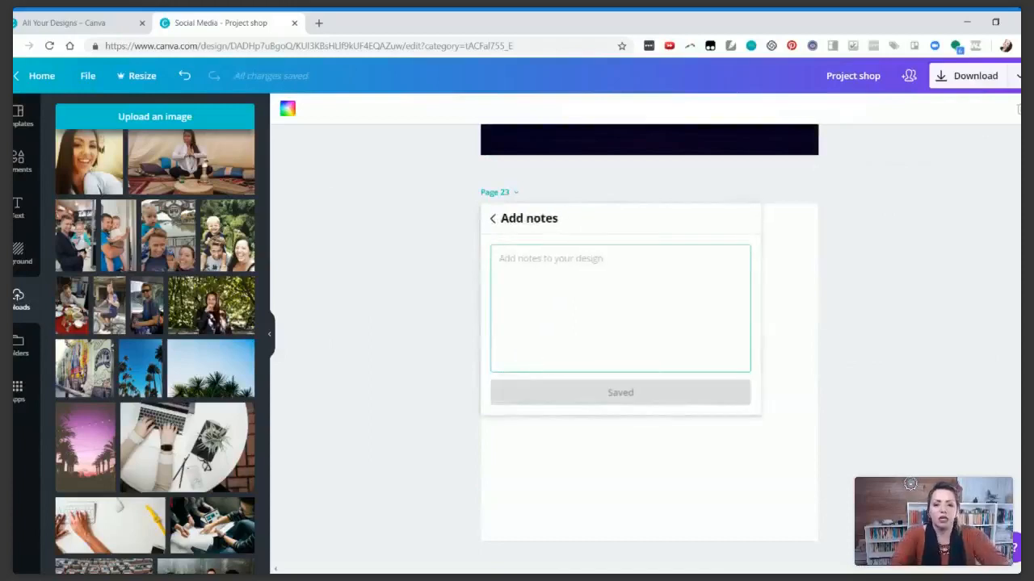
{"action": "type", "text": "this is t"}
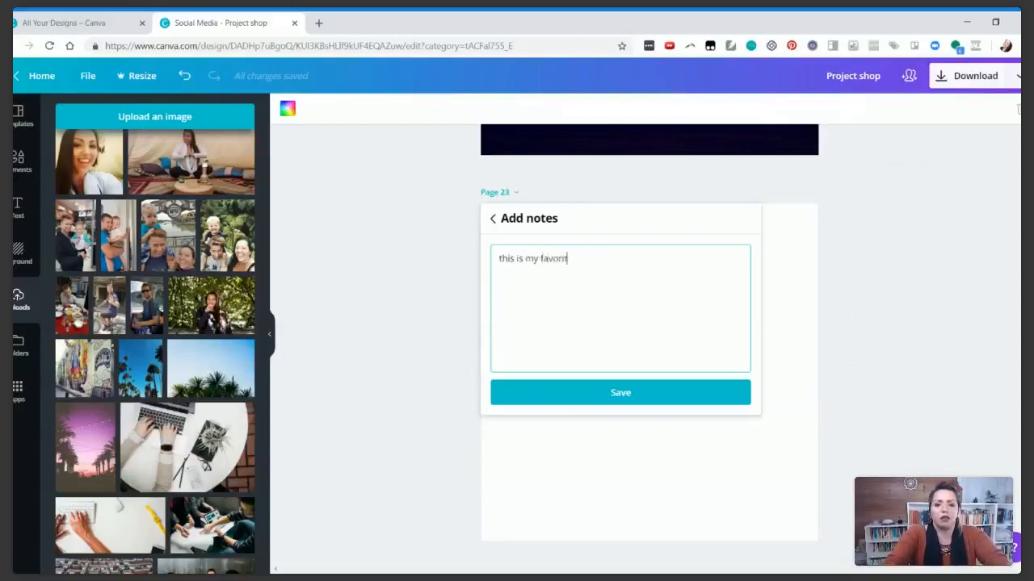
{"action": "left_click", "coordinate": [584, 392]}
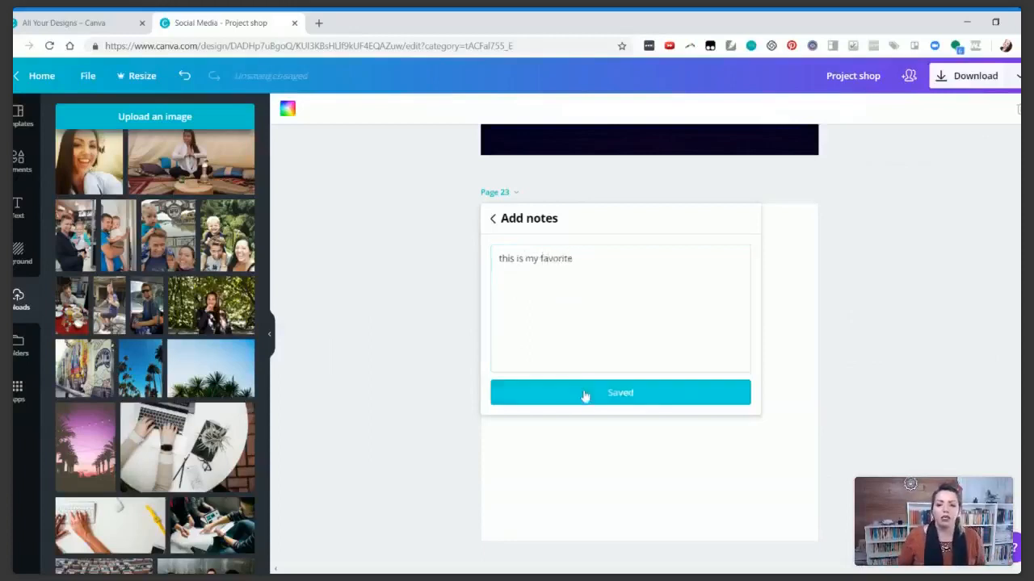
{"action": "left_click", "coordinate": [447, 370]}
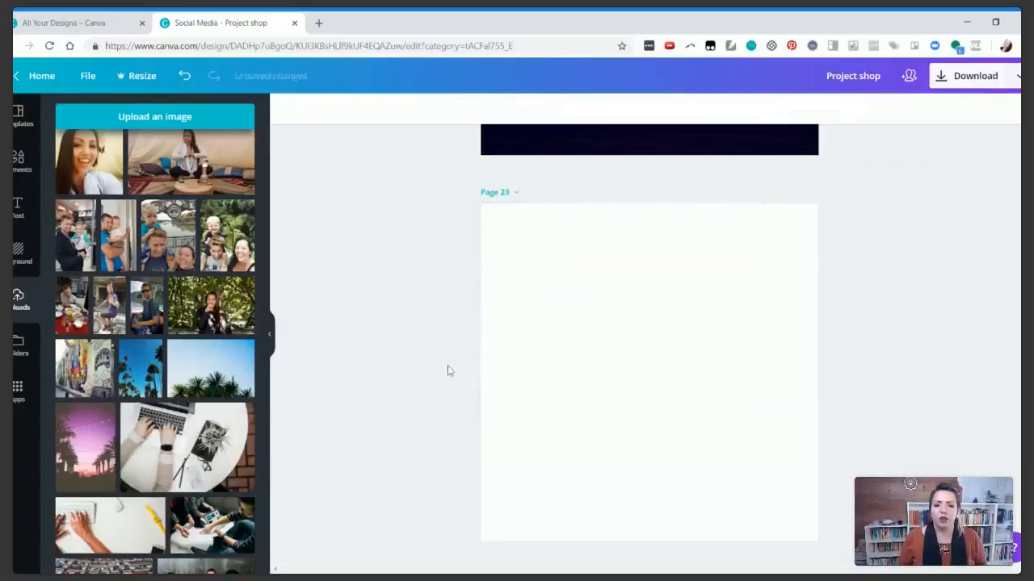
{"action": "left_click", "coordinate": [515, 194]}
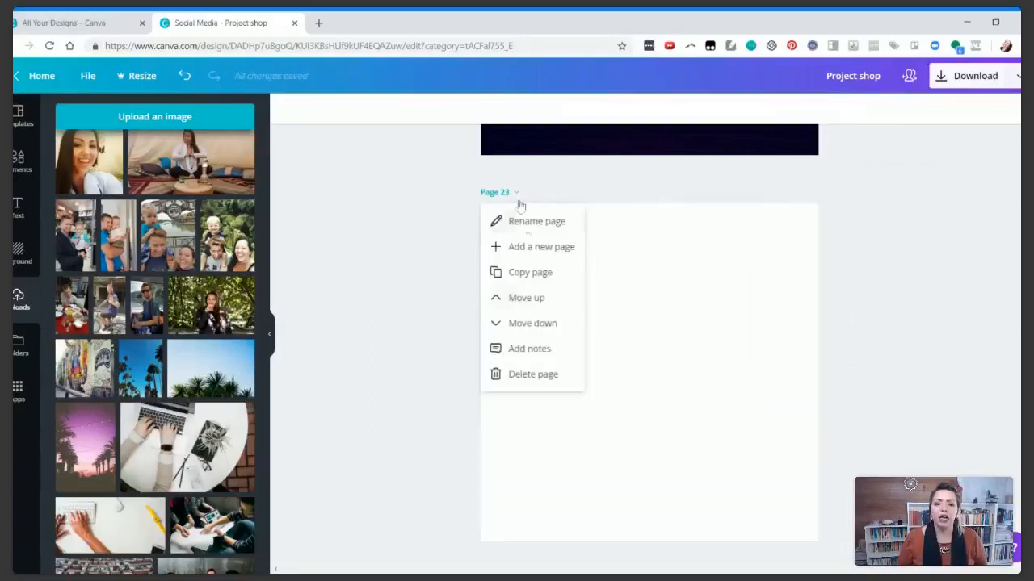
{"action": "left_click", "coordinate": [518, 376]}
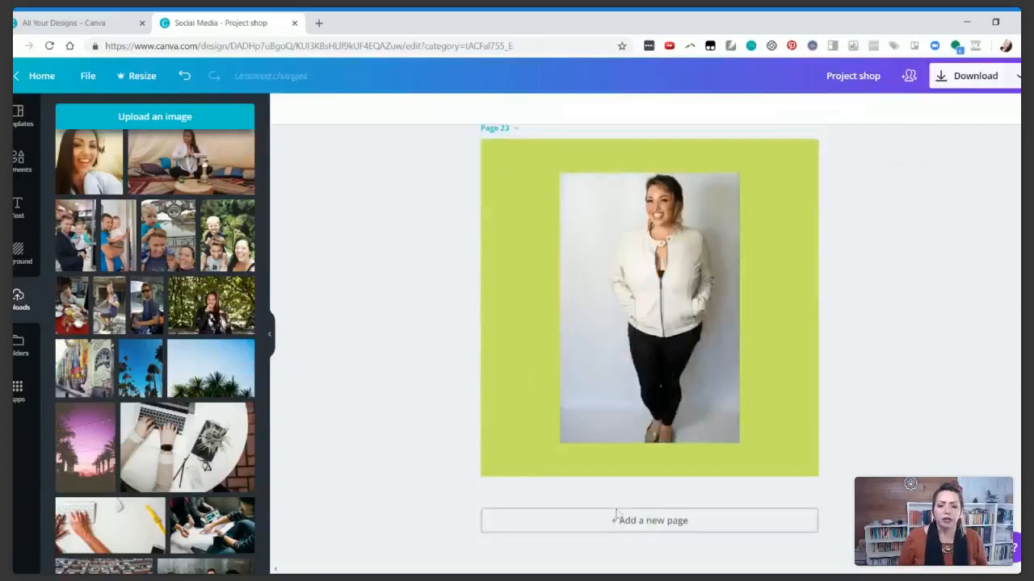
Add a new page 24 after the woman's photo page and view the available folders and Canva apps
{"action": "left_click", "coordinate": [611, 521]}
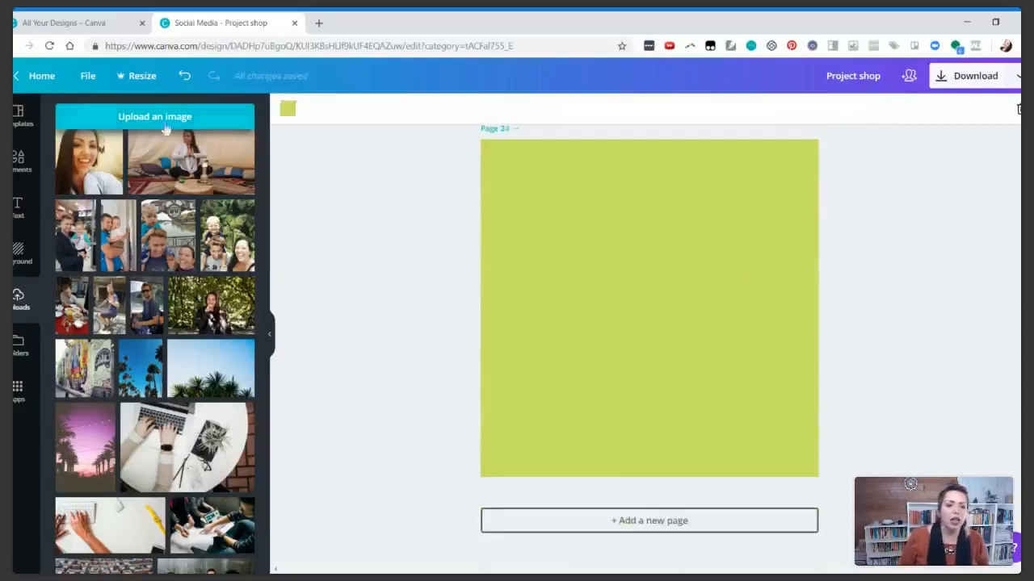
{"action": "left_click", "coordinate": [20, 347]}
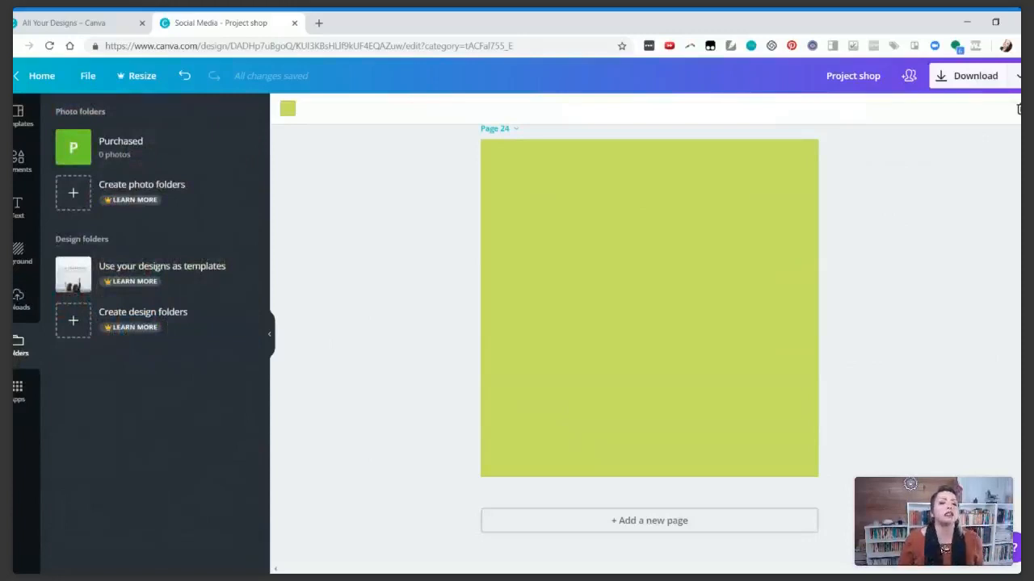
{"action": "left_click", "coordinate": [18, 389]}
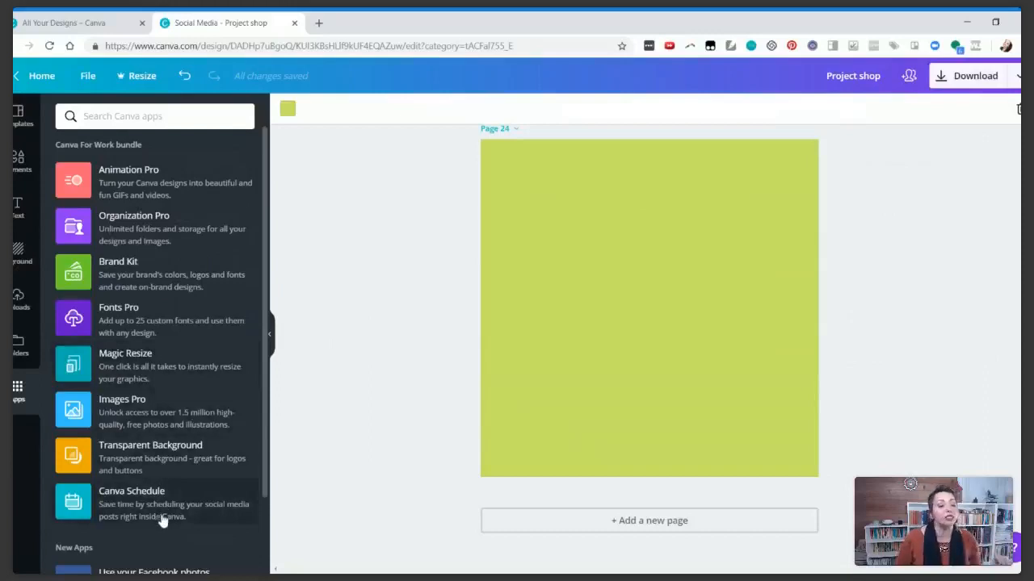
Look through the Canva For Work bundle and the New Apps in the apps list
{"action": "scroll", "coordinate": [162, 524], "scroll_direction": "down", "scroll_amount": 1}
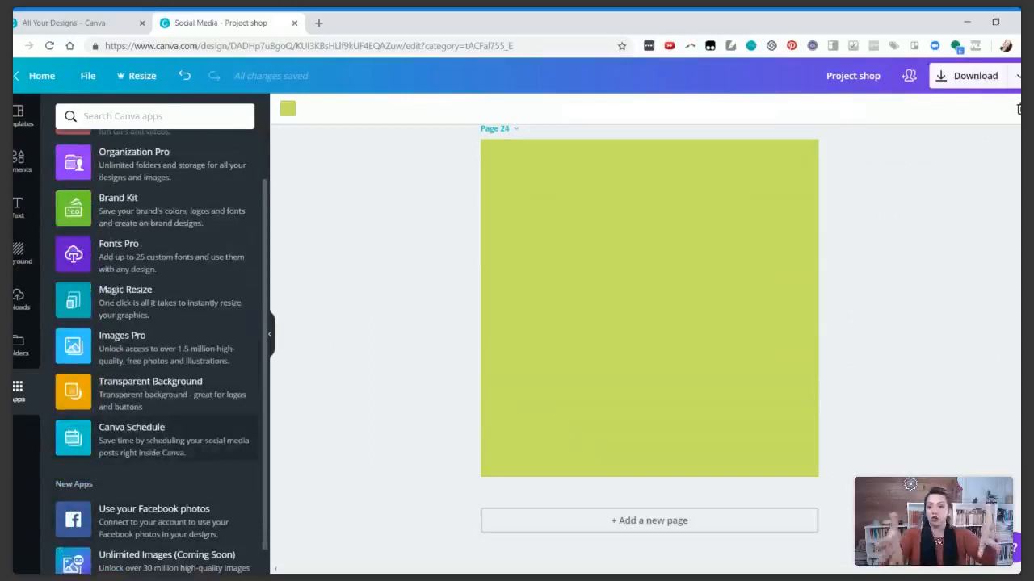
{"action": "scroll", "coordinate": [706, 297], "scroll_direction": "up", "scroll_amount": 5}
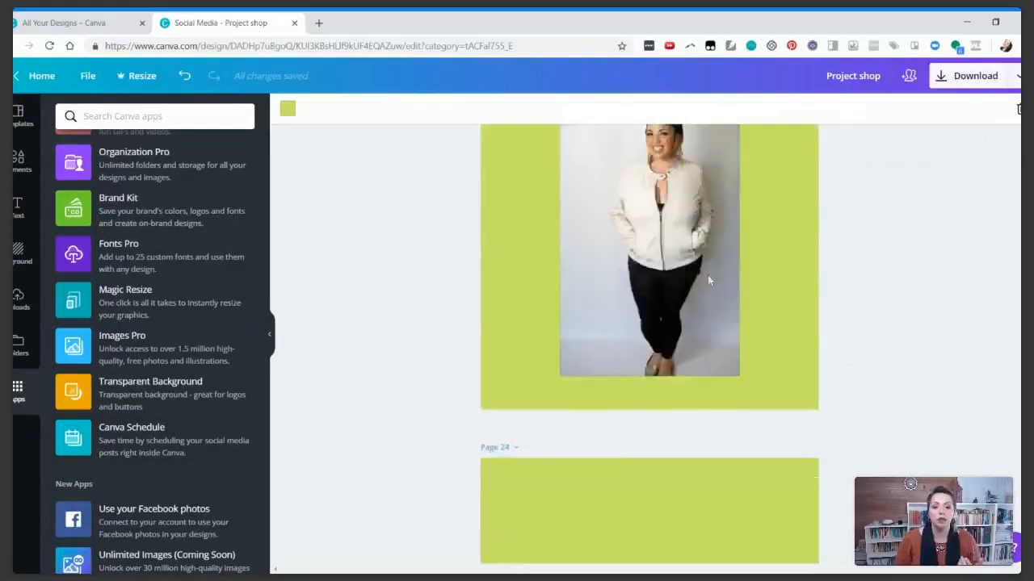
{"action": "scroll", "coordinate": [661, 331], "scroll_direction": "down", "scroll_amount": 1}
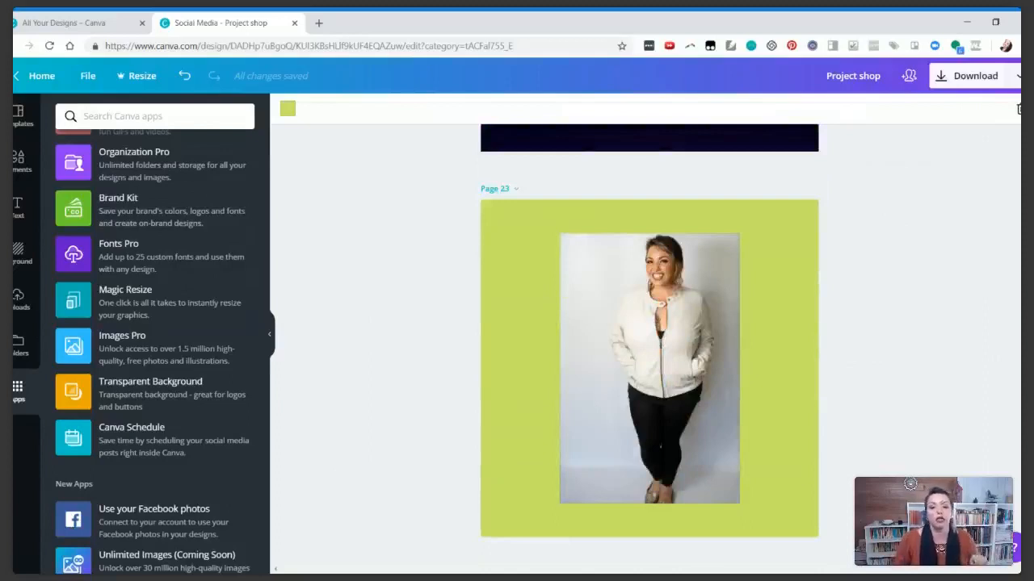
{"action": "scroll", "coordinate": [177, 428], "scroll_direction": "down", "scroll_amount": 1}
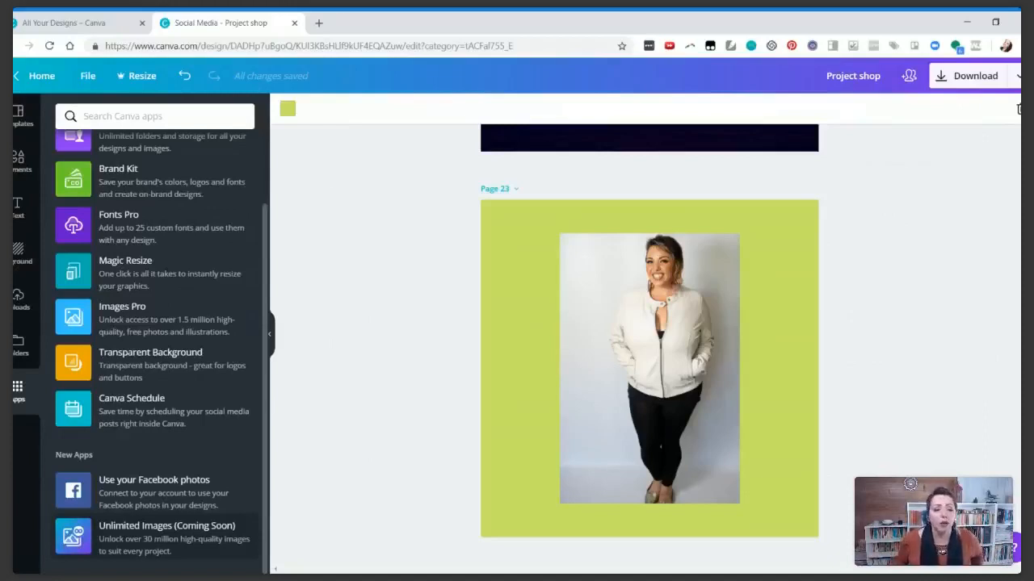
{"action": "scroll", "coordinate": [170, 471], "scroll_direction": "up", "scroll_amount": 1}
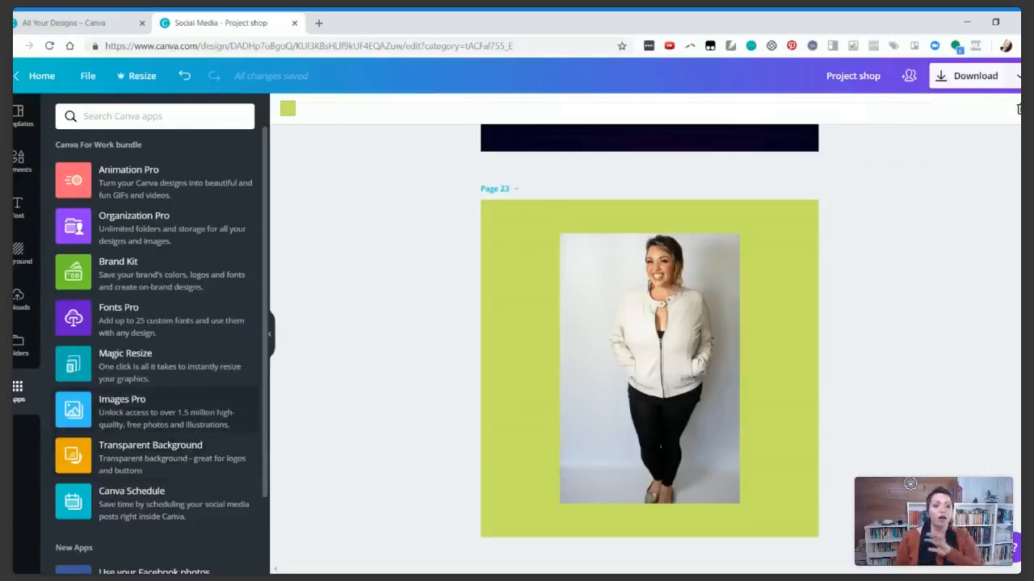
Rename the design as "Canva tutorial designs"
{"action": "left_click", "coordinate": [353, 202]}
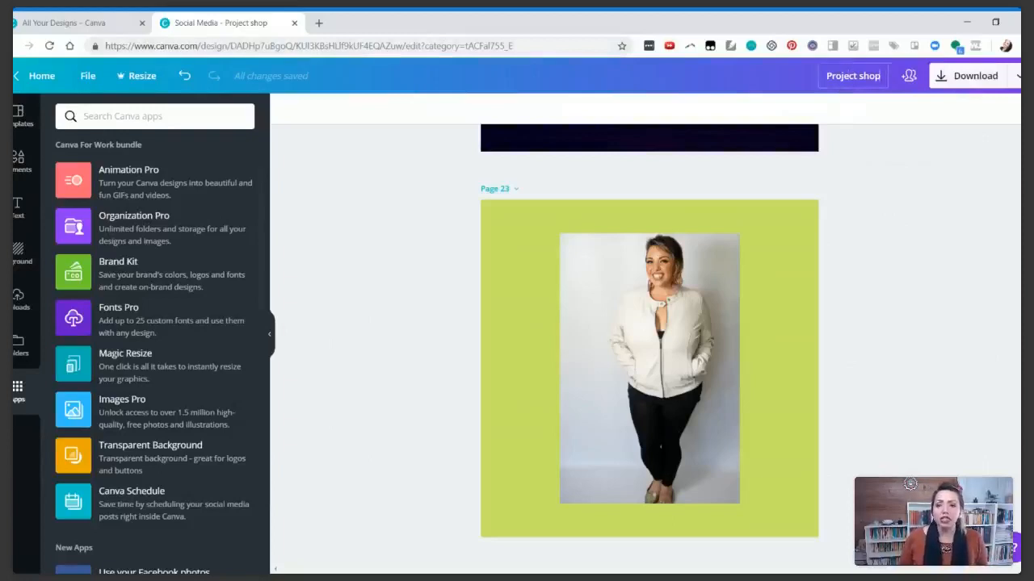
{"action": "key", "text": "BackSpace"}
{"action": "key", "text": "BackSpace"}
{"action": "key", "text": "BackSpace"}
{"action": "key", "text": "BackSpace"}
{"action": "key", "text": "BackSpace"}
{"action": "key", "text": "BackSpace"}
{"action": "key", "text": "BackSpace"}
{"action": "key", "text": "BackSpace"}
{"action": "key", "text": "BackSpace"}
{"action": "key", "text": "BackSpace"}
{"action": "key", "text": "BackSpace"}
{"action": "key", "text": "BackSpace"}
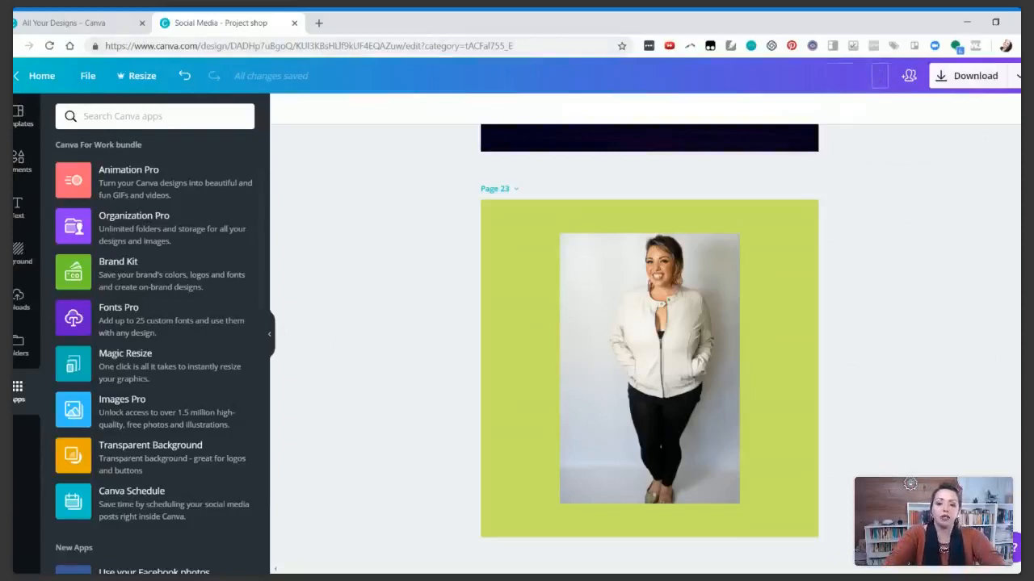
{"action": "type", "text": "Canva tu"}
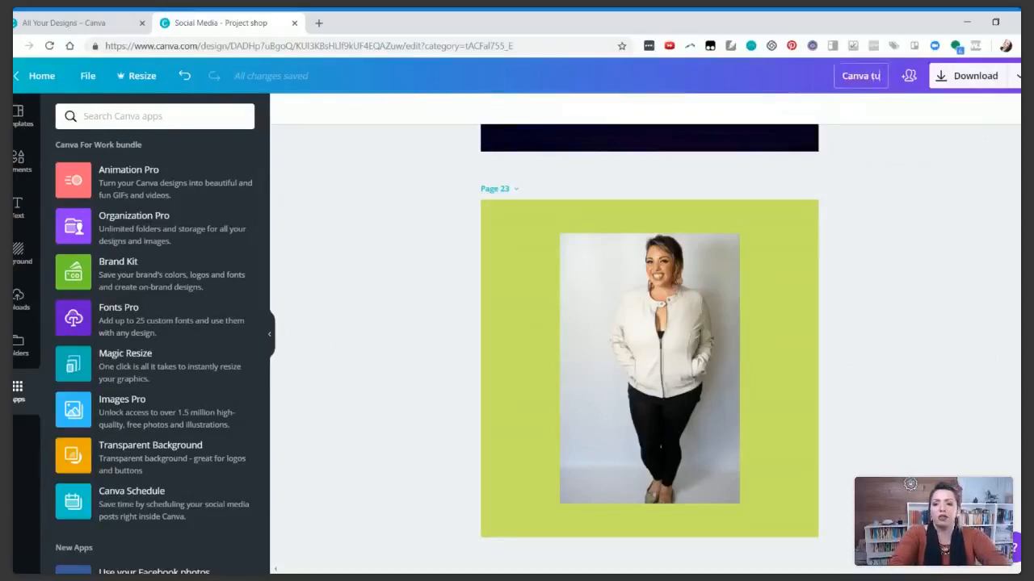
{"action": "type", "text": "torial exp"}
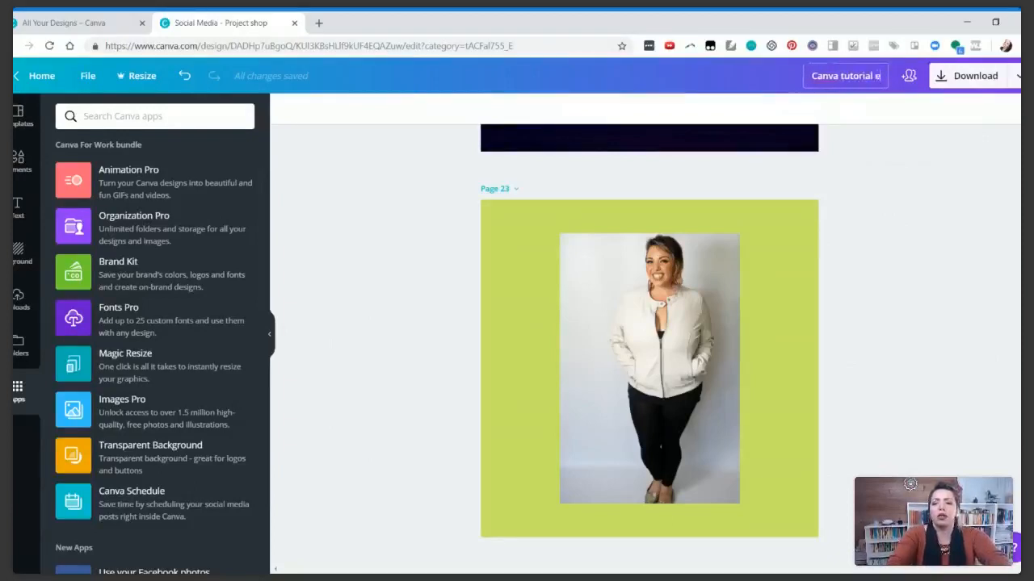
{"action": "key", "text": "BackSpace"}
{"action": "key", "text": "BackSpace"}
{"action": "key", "text": "BackSpace"}
{"action": "type", "text": "designs"}
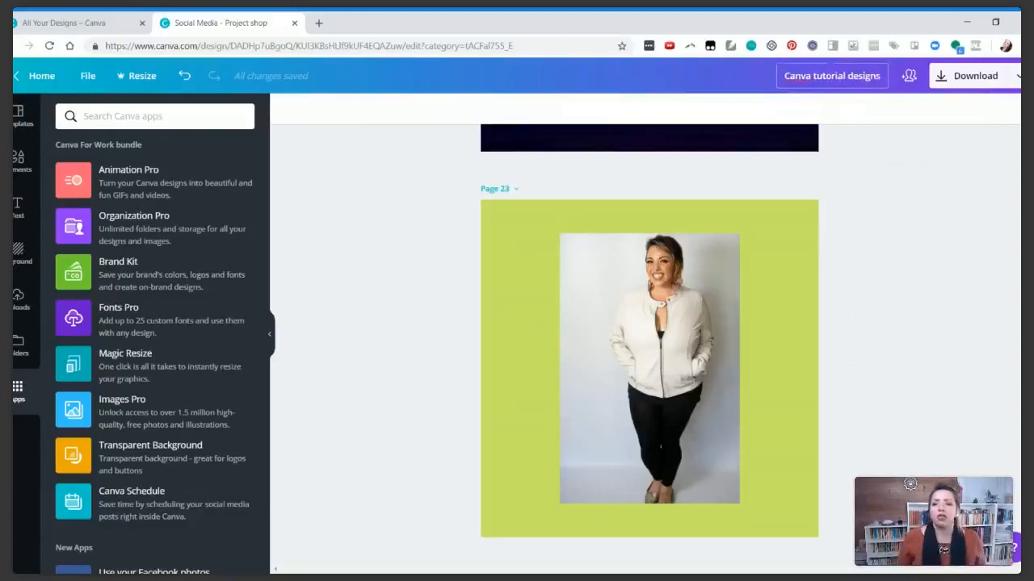
{"action": "left_click", "coordinate": [879, 189]}
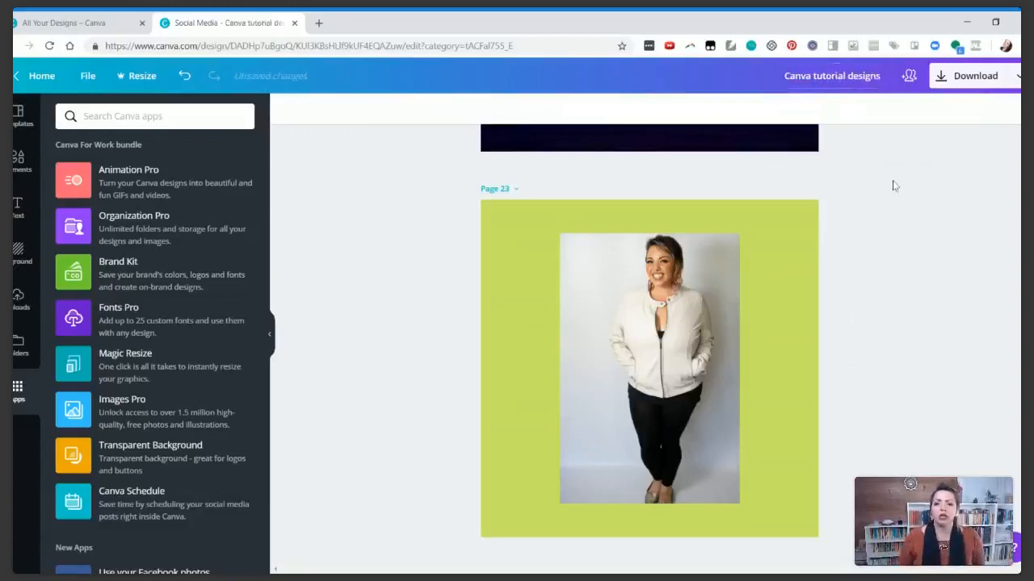
View the options for sharing the design with others to view or edit, and close them
{"action": "scroll", "coordinate": [533, 327], "scroll_direction": "up", "scroll_amount": 2}
{"action": "scroll", "coordinate": [535, 327], "scroll_direction": "up", "scroll_amount": 20}
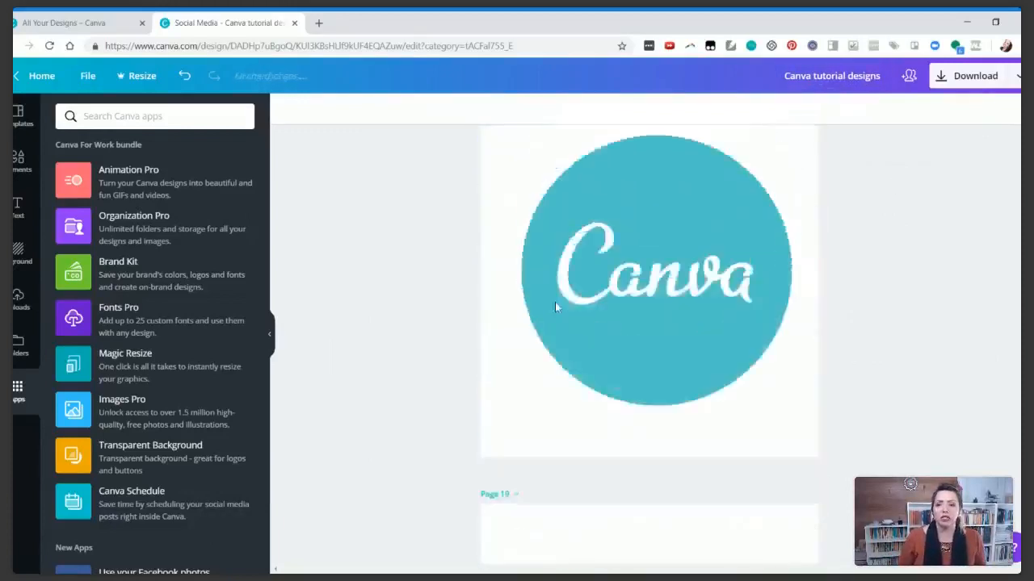
{"action": "left_click", "coordinate": [908, 76]}
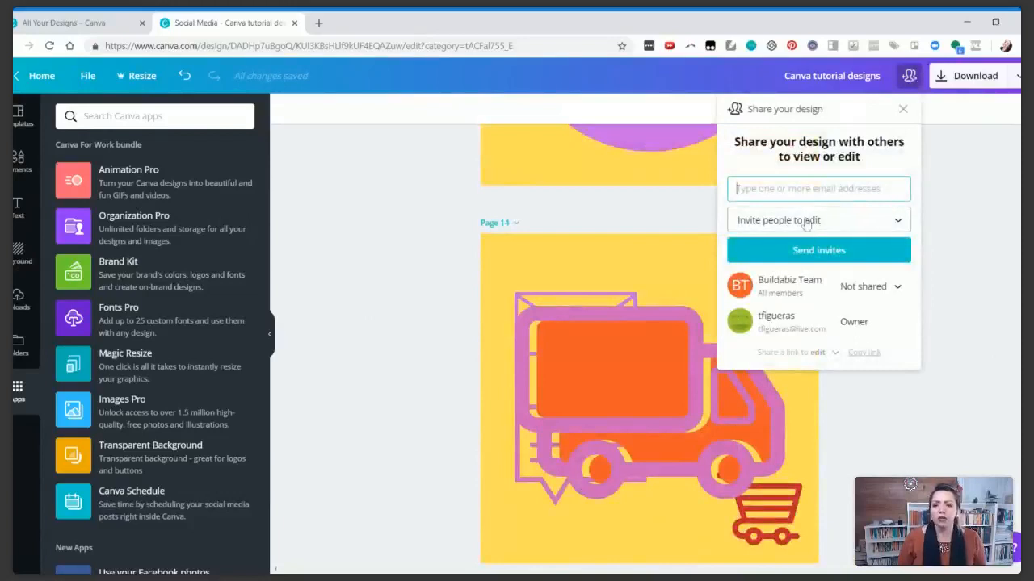
{"action": "left_click", "coordinate": [966, 192]}
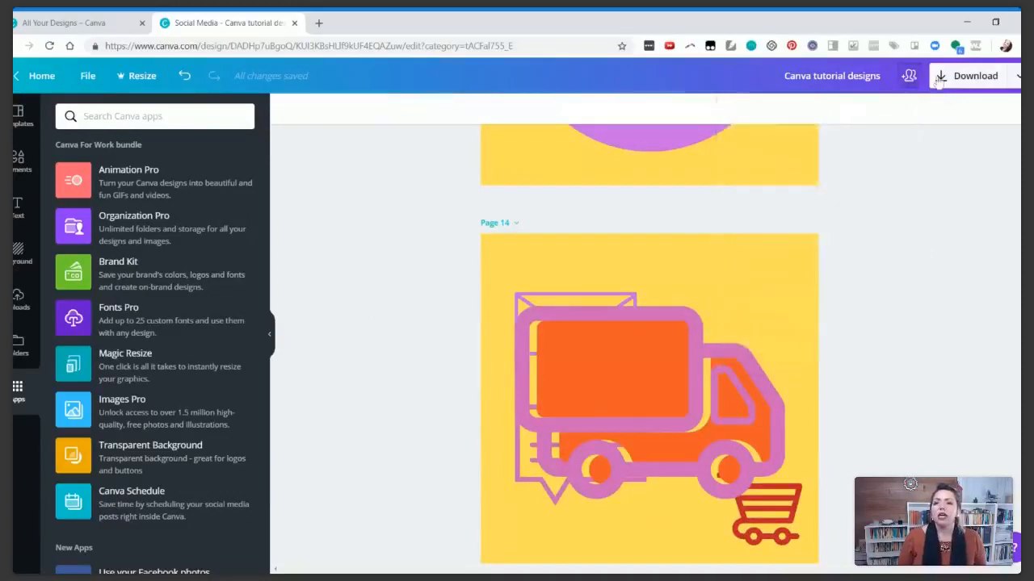
Look through the design's pages for one to download, ending at the "Concepts" page with the fern border
{"action": "scroll", "coordinate": [856, 319], "scroll_direction": "up", "scroll_amount": 4}
{"action": "scroll", "coordinate": [850, 339], "scroll_direction": "down", "scroll_amount": 4}
{"action": "scroll", "coordinate": [850, 339], "scroll_direction": "down", "scroll_amount": 15}
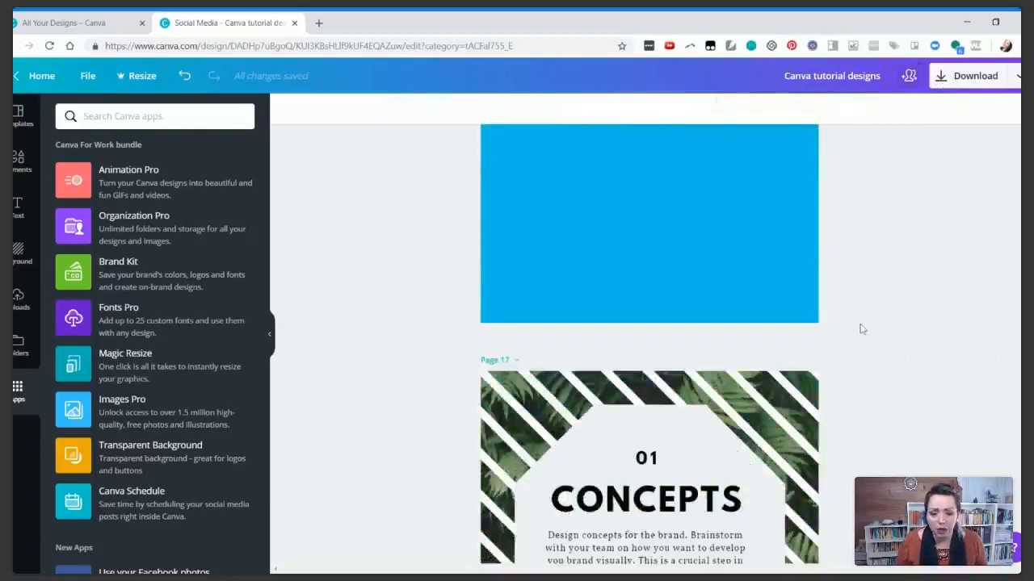
{"action": "scroll", "coordinate": [865, 325], "scroll_direction": "down", "scroll_amount": 4}
{"action": "scroll", "coordinate": [864, 322], "scroll_direction": "down", "scroll_amount": 10}
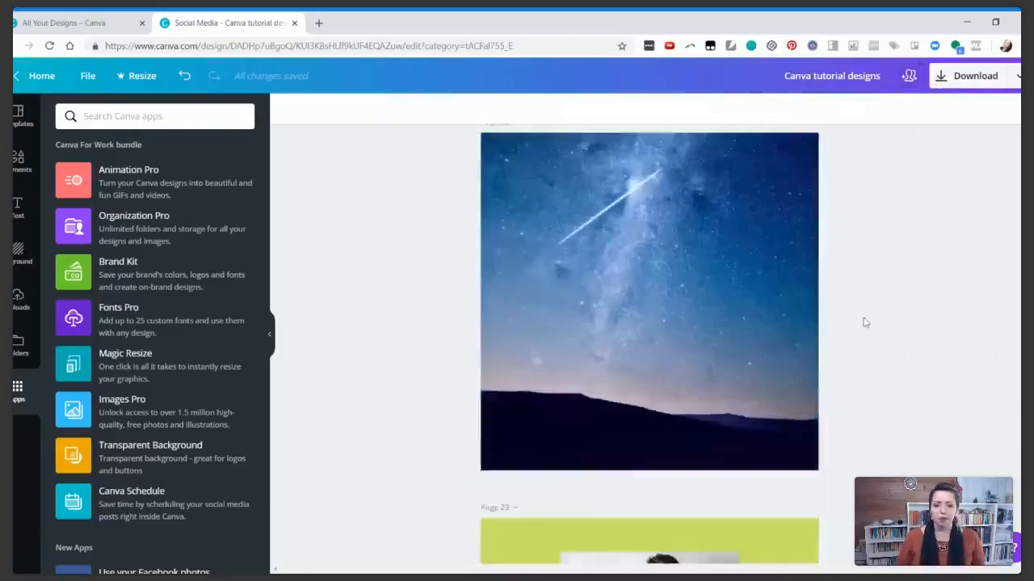
{"action": "scroll", "coordinate": [876, 292], "scroll_direction": "up", "scroll_amount": 8}
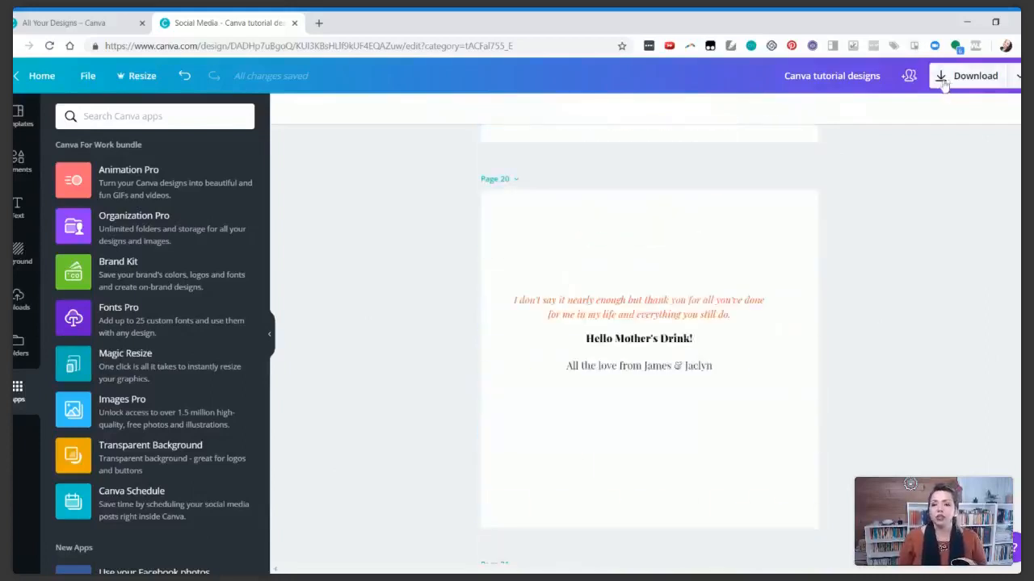
{"action": "scroll", "coordinate": [780, 311], "scroll_direction": "up", "scroll_amount": 8}
{"action": "scroll", "coordinate": [842, 404], "scroll_direction": "up", "scroll_amount": 5}
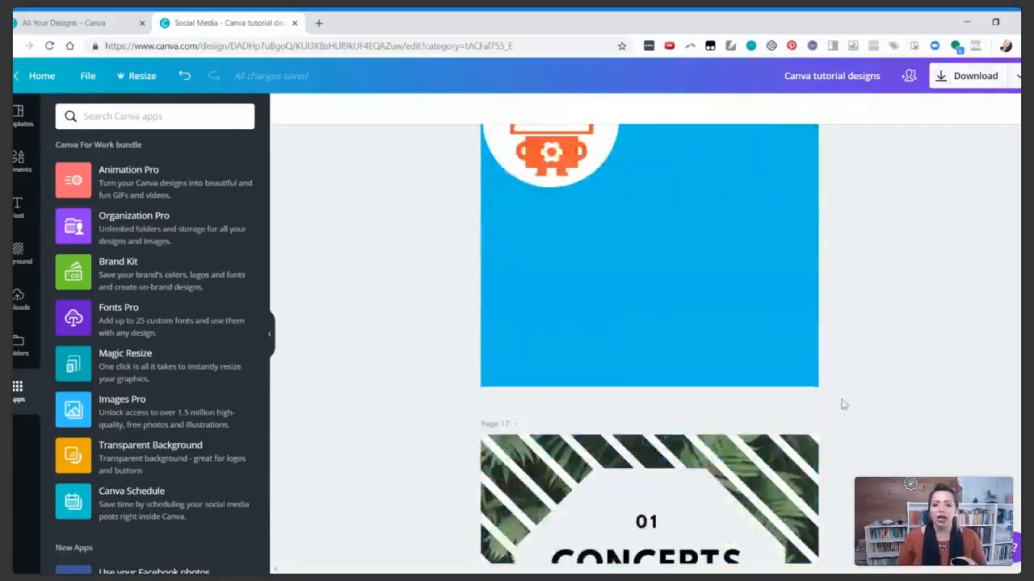
{"action": "scroll", "coordinate": [843, 404], "scroll_direction": "down", "scroll_amount": 4}
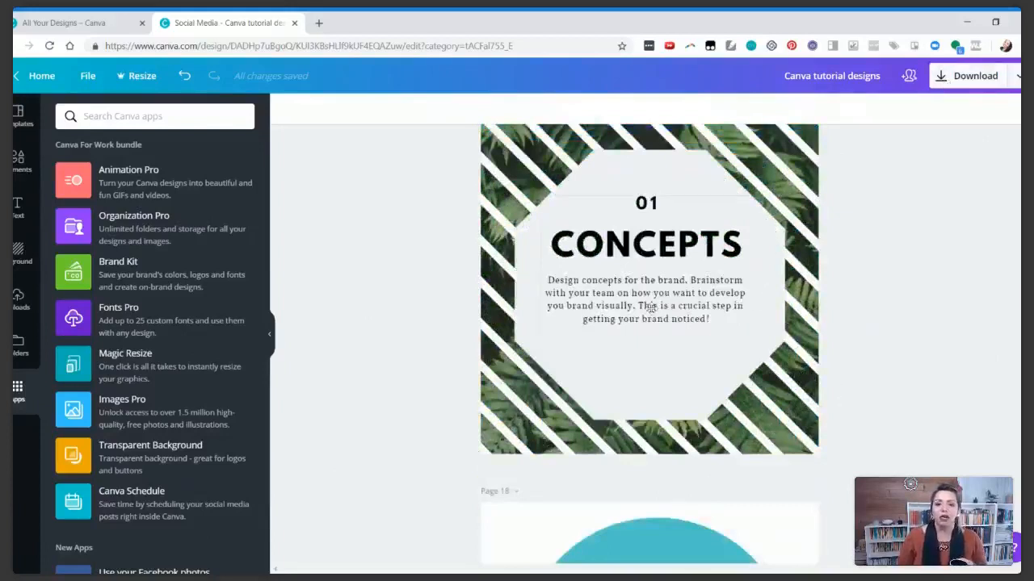
{"action": "scroll", "coordinate": [651, 307], "scroll_direction": "up", "scroll_amount": 1}
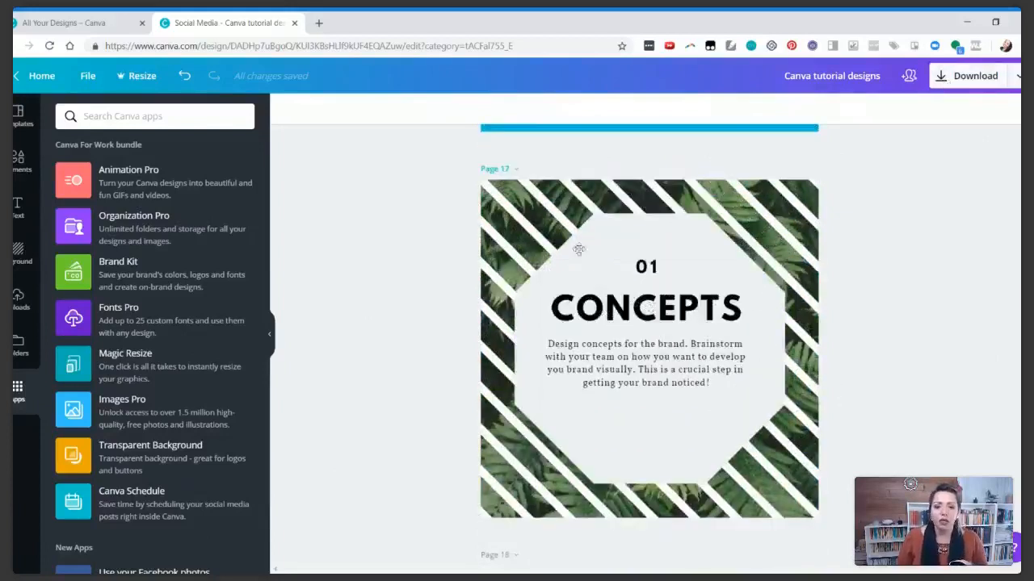
Download only page 17 as a PNG and dismiss the Canva for Work trial offer
{"action": "left_click", "coordinate": [944, 79]}
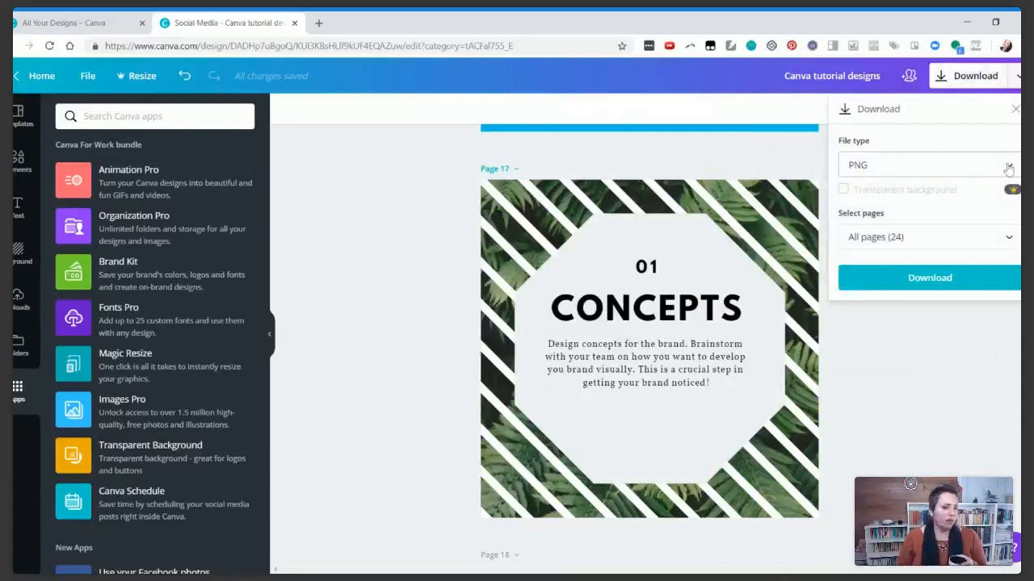
{"action": "left_click", "coordinate": [1008, 166]}
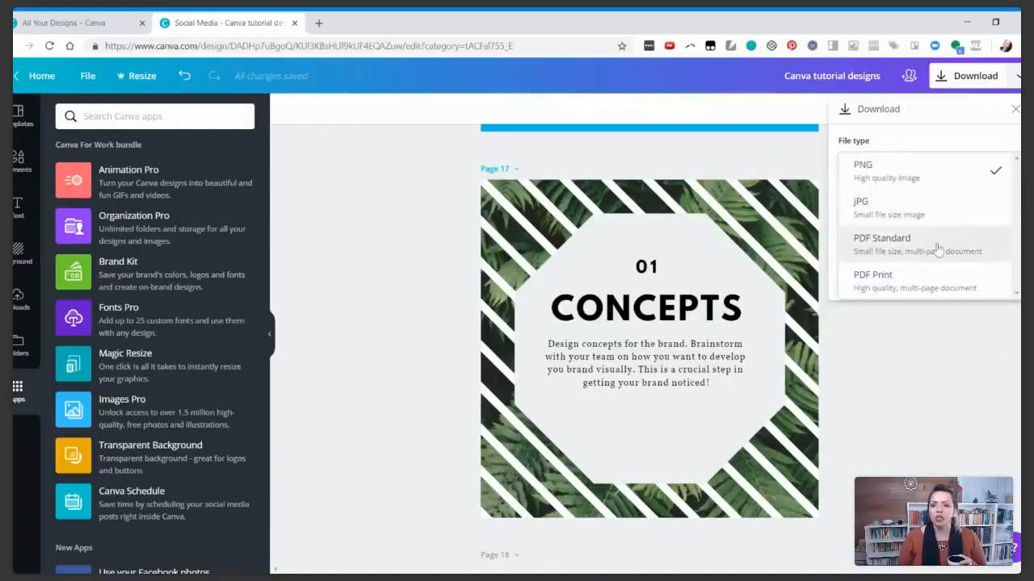
{"action": "left_click", "coordinate": [932, 173]}
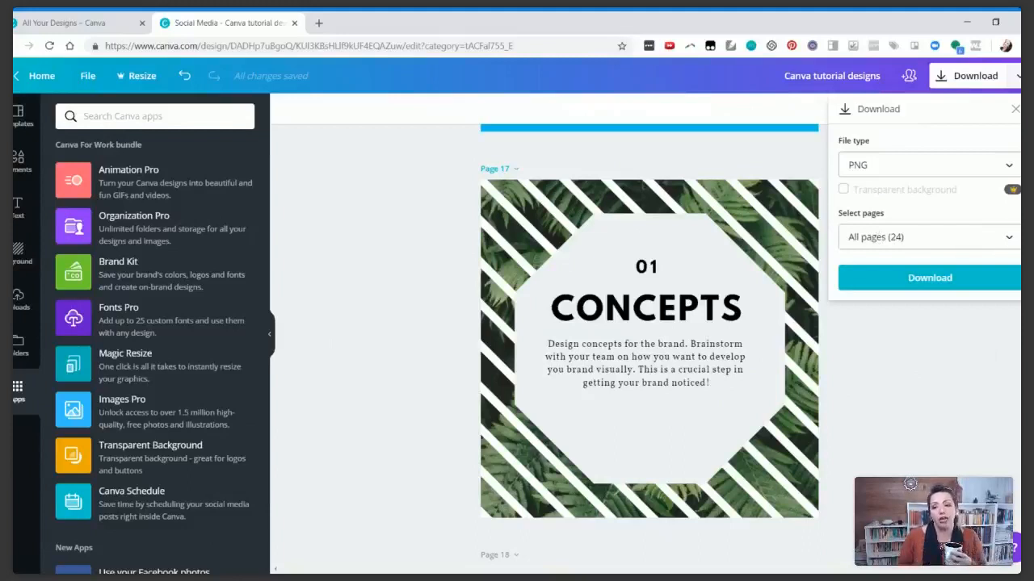
{"action": "left_click", "coordinate": [1010, 239]}
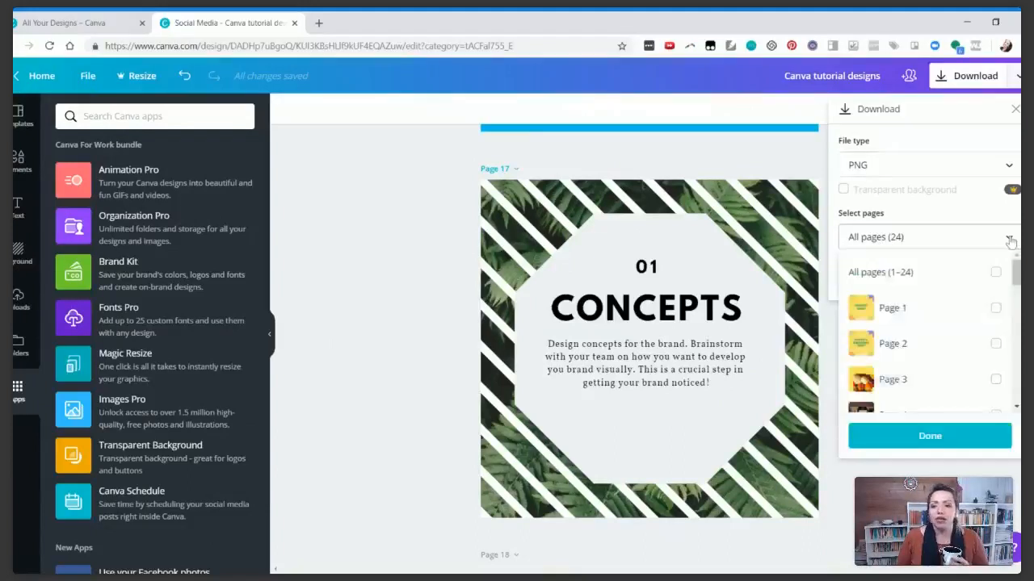
{"action": "scroll", "coordinate": [976, 286], "scroll_direction": "down", "scroll_amount": 3}
{"action": "scroll", "coordinate": [974, 284], "scroll_direction": "down", "scroll_amount": 5}
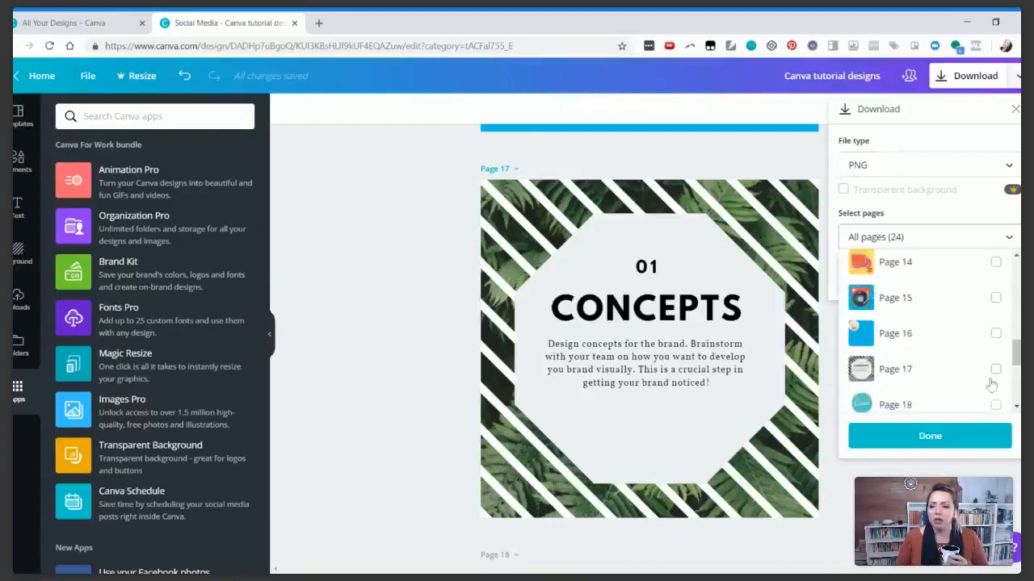
{"action": "left_click", "coordinate": [995, 369]}
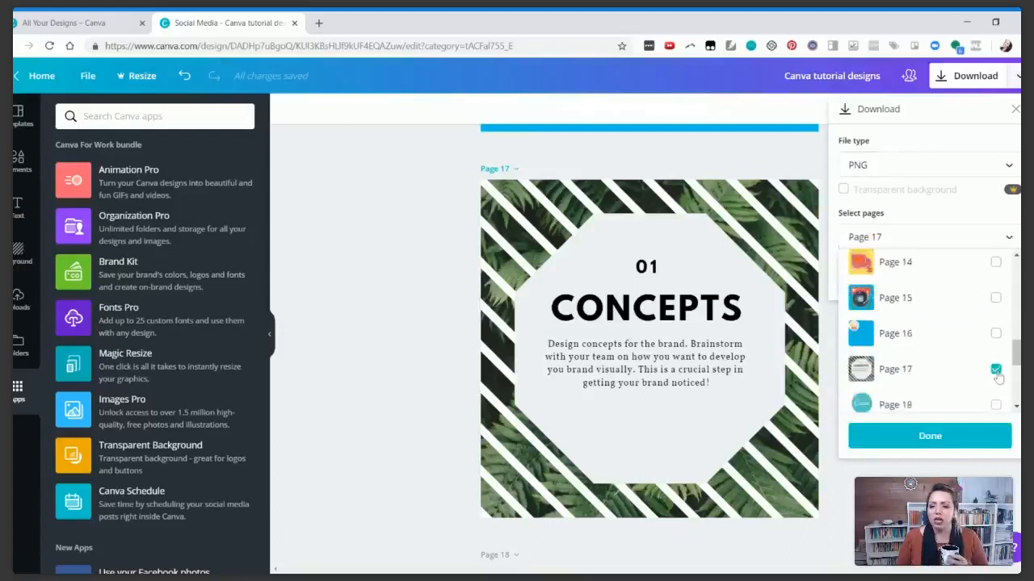
{"action": "left_click", "coordinate": [942, 440]}
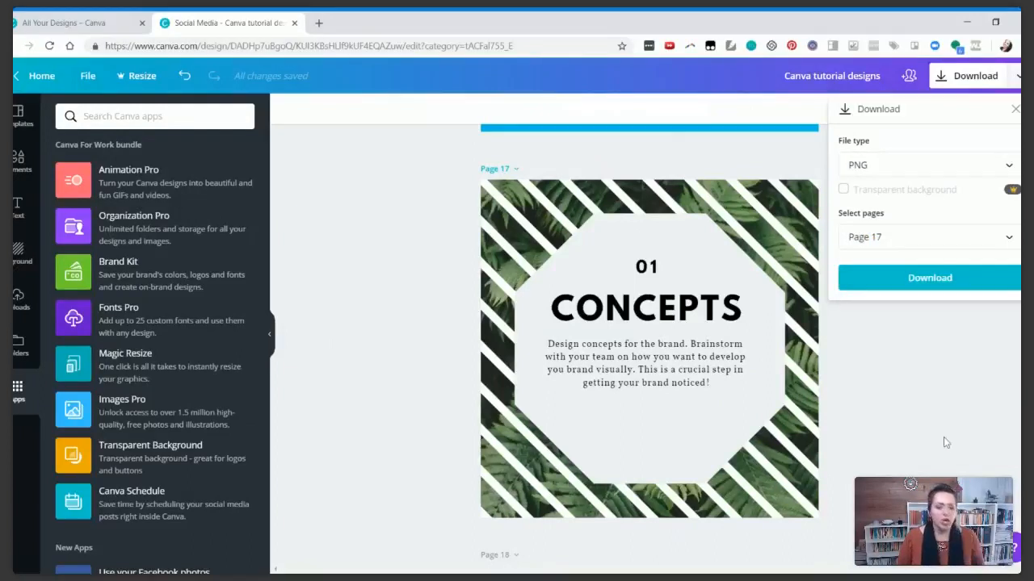
{"action": "left_click", "coordinate": [931, 287]}
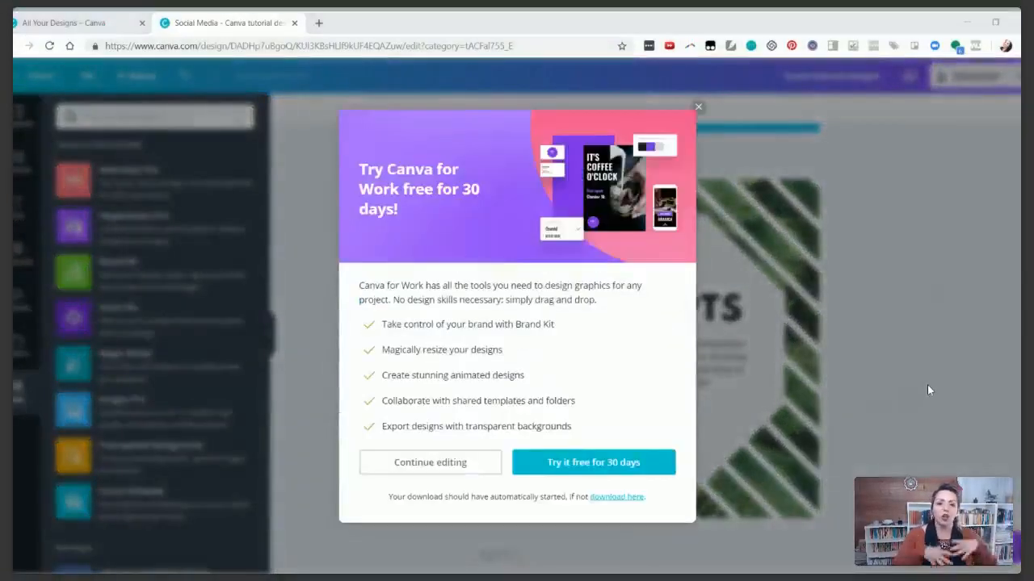
{"action": "left_click", "coordinate": [698, 109]}
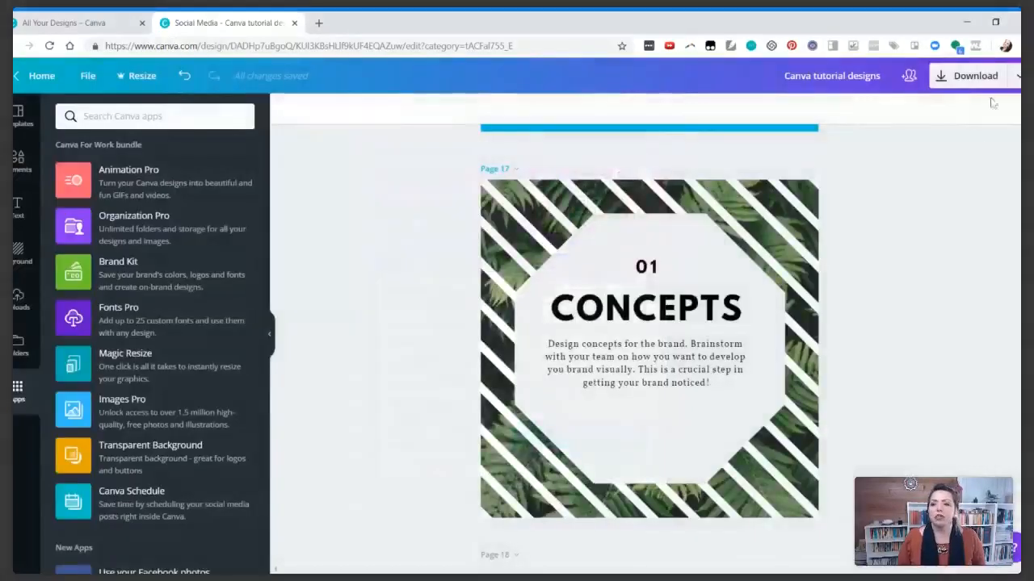
View the publish options and set the Fade transition style for presenting the design
{"action": "left_click", "coordinate": [1018, 79]}
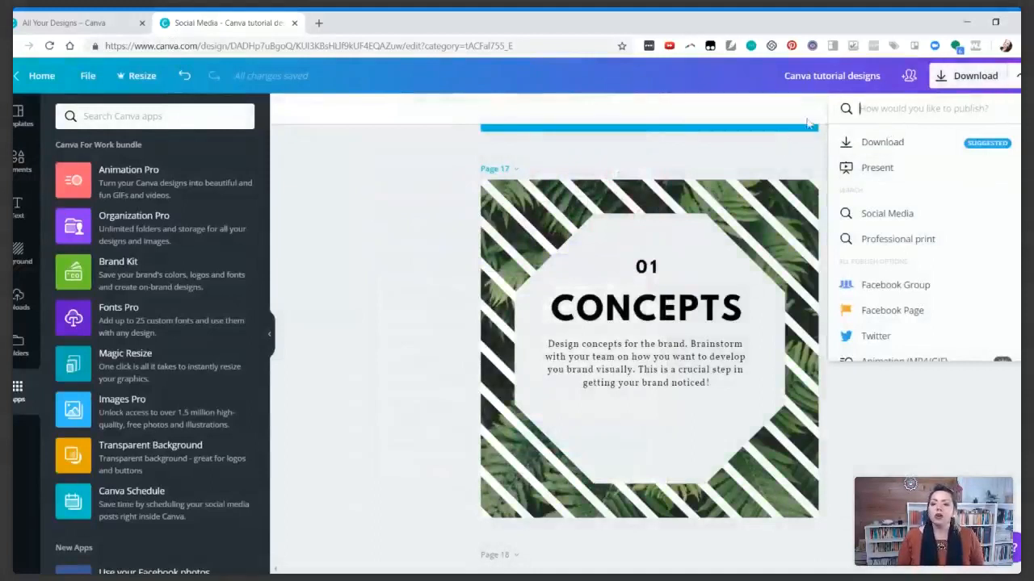
{"action": "left_click", "coordinate": [1018, 77]}
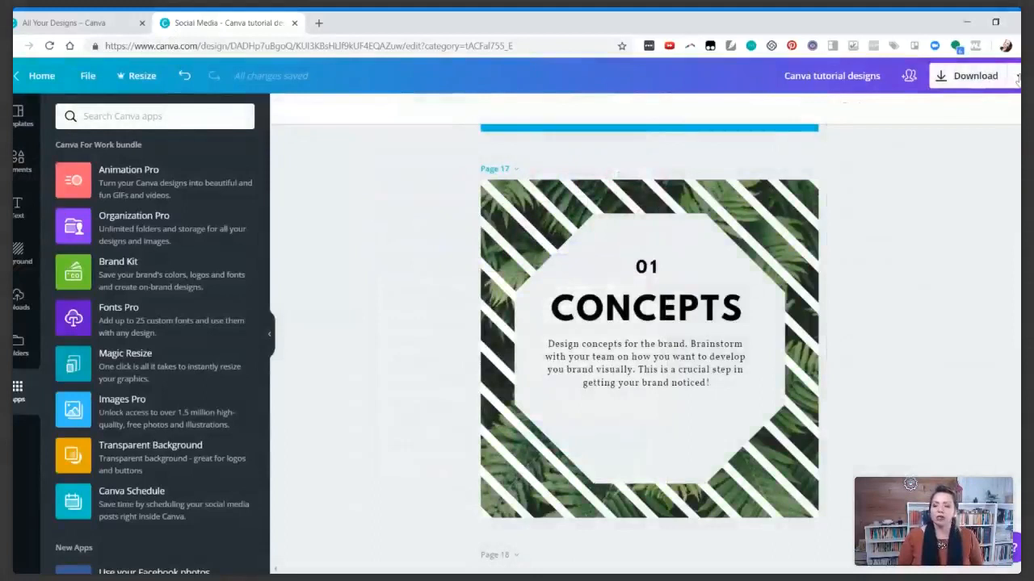
{"action": "left_click", "coordinate": [1017, 77]}
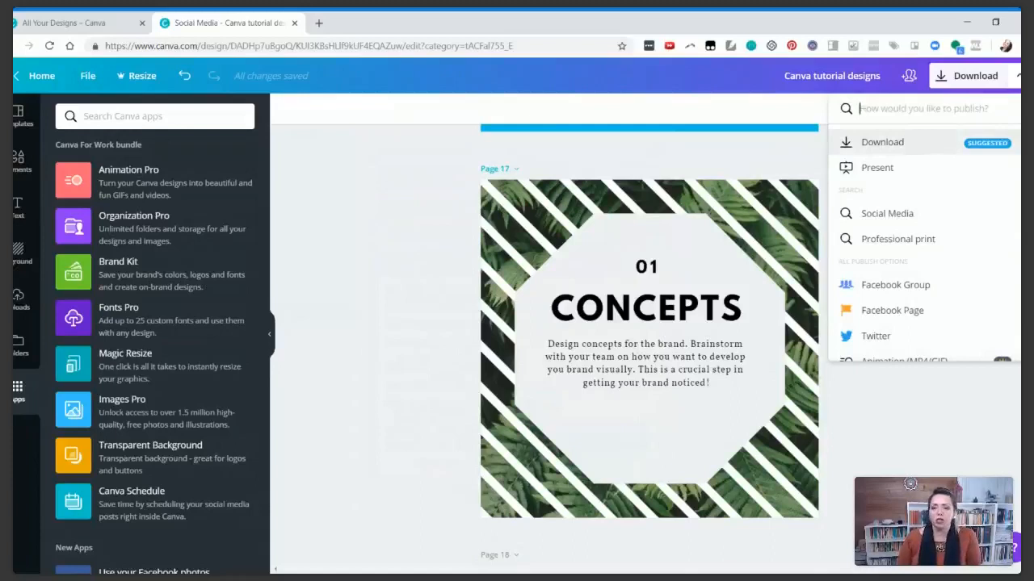
{"action": "left_click", "coordinate": [888, 169]}
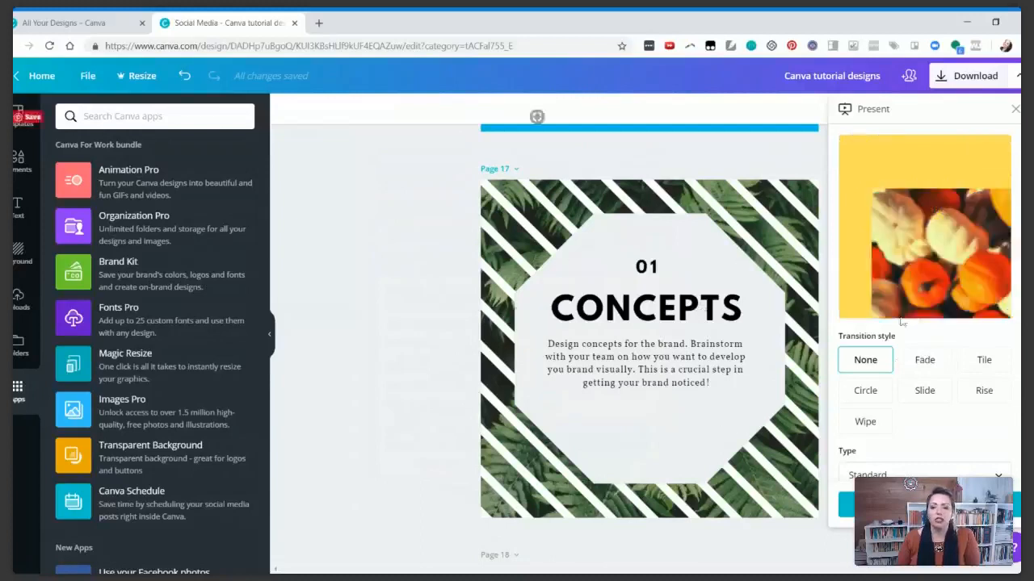
{"action": "left_click", "coordinate": [925, 363]}
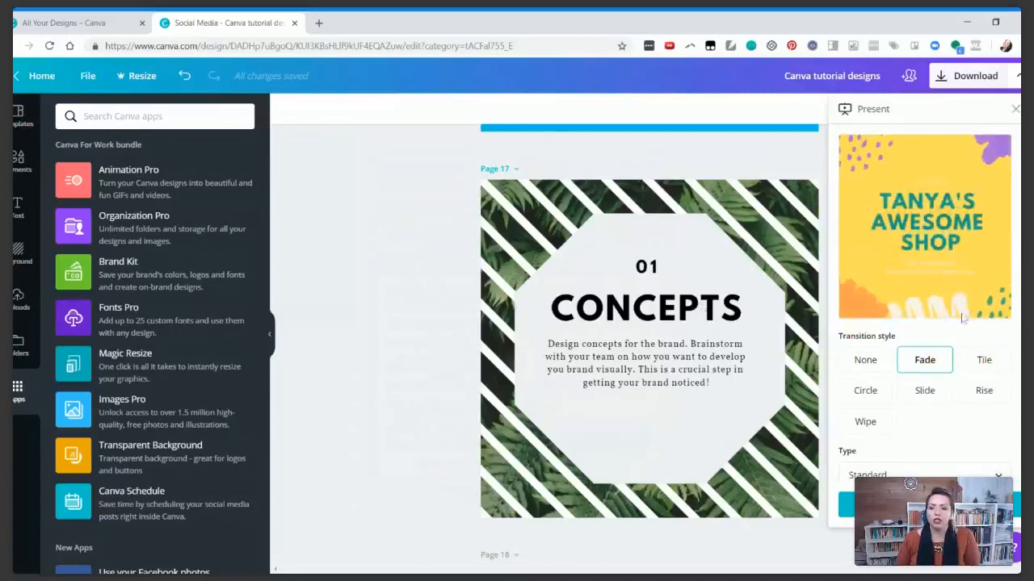
{"action": "scroll", "coordinate": [948, 339], "scroll_direction": "down", "scroll_amount": 1}
{"action": "scroll", "coordinate": [948, 339], "scroll_direction": "up", "scroll_amount": 1}
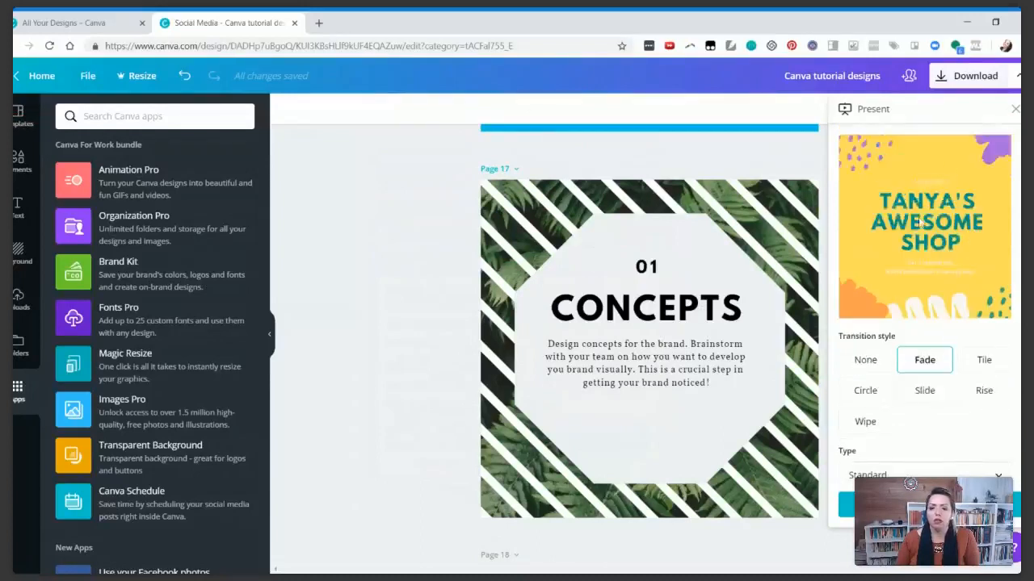
Set the Rise transition style, present the design full screen, advance one slide and exit the presentation
{"action": "left_click", "coordinate": [920, 389]}
{"action": "left_click", "coordinate": [973, 391]}
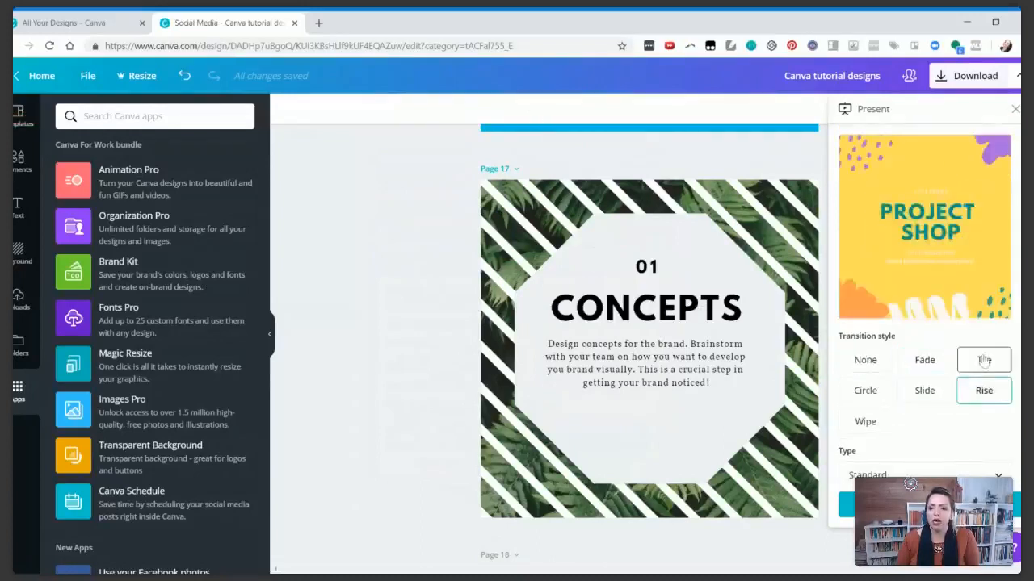
{"action": "scroll", "coordinate": [899, 447], "scroll_direction": "down", "scroll_amount": 1}
{"action": "scroll", "coordinate": [900, 448], "scroll_direction": "down", "scroll_amount": 1}
{"action": "left_click", "coordinate": [889, 438]}
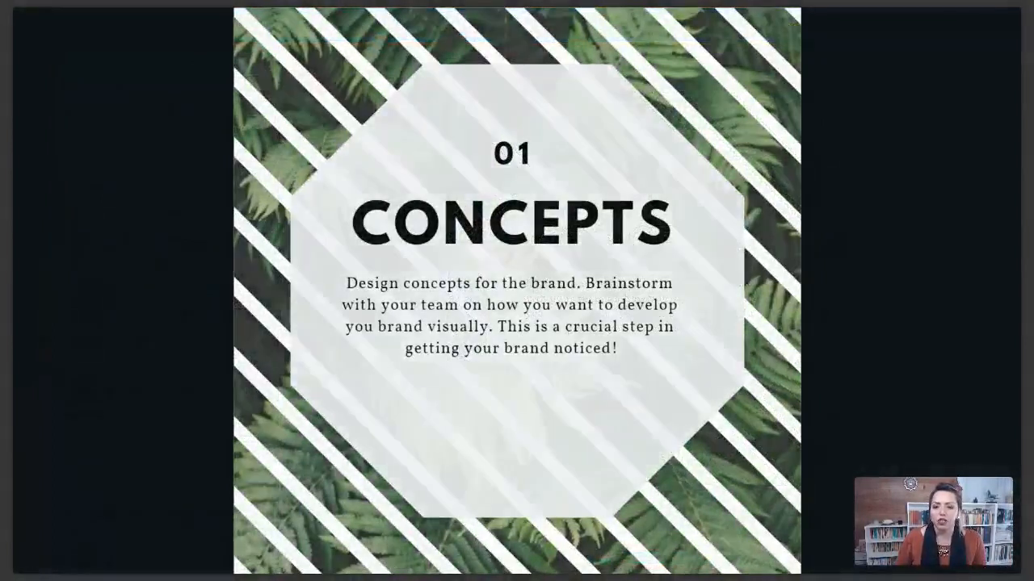
{"action": "key", "text": "Right"}
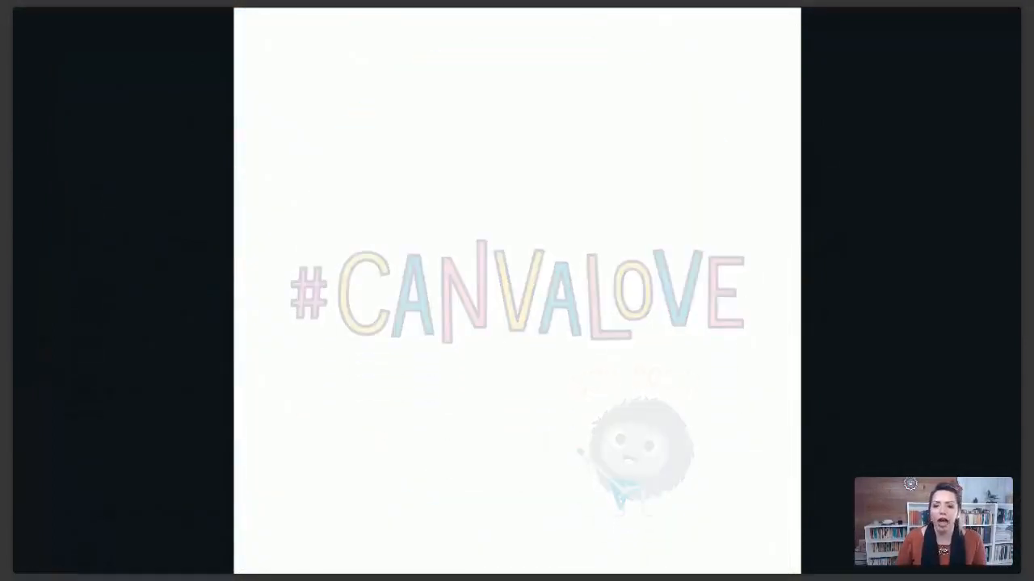
{"action": "key", "text": "Escape"}
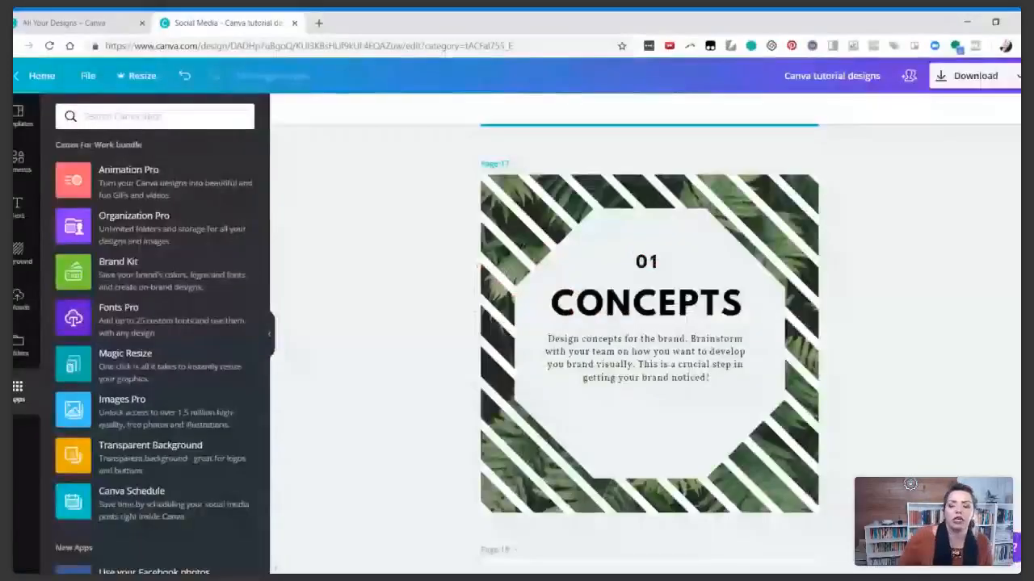
Look through the social media publish options, view the option for printing the design as a business card, and close it
{"action": "left_click", "coordinate": [1016, 79]}
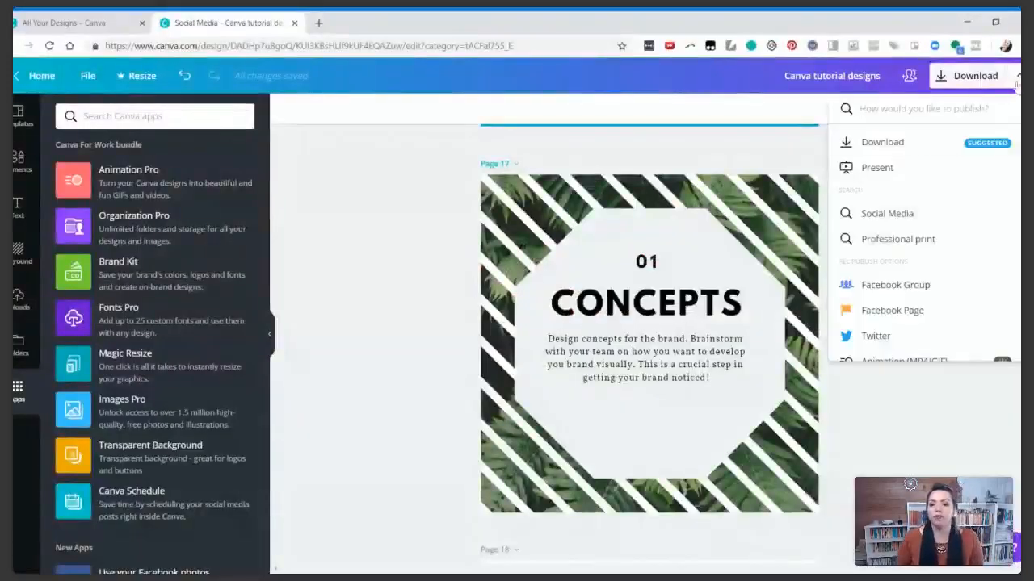
{"action": "scroll", "coordinate": [929, 213], "scroll_direction": "down", "scroll_amount": 1}
{"action": "scroll", "coordinate": [929, 213], "scroll_direction": "up", "scroll_amount": 1}
{"action": "scroll", "coordinate": [929, 213], "scroll_direction": "down", "scroll_amount": 2}
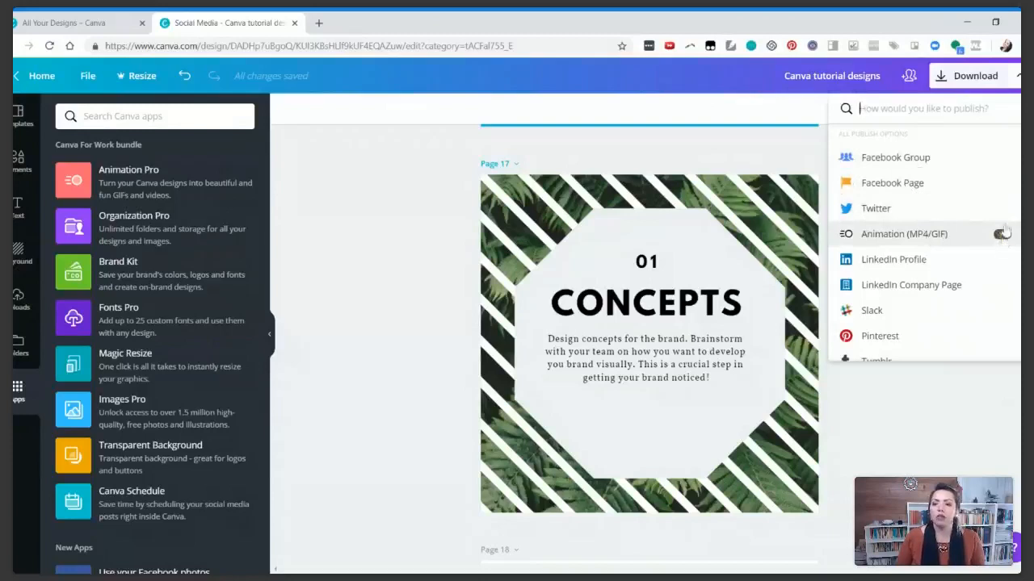
{"action": "scroll", "coordinate": [930, 262], "scroll_direction": "down", "scroll_amount": 1}
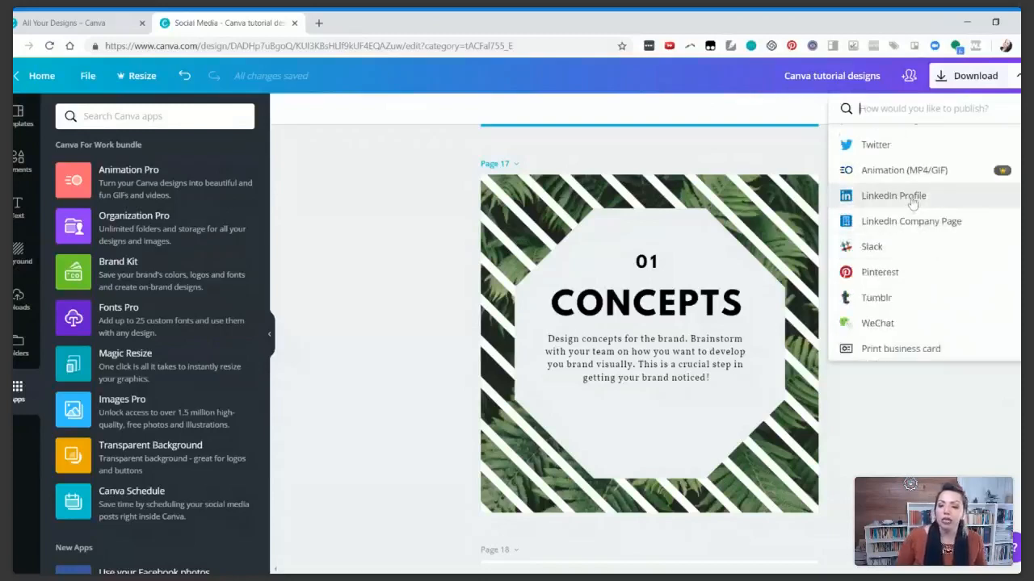
{"action": "scroll", "coordinate": [910, 202], "scroll_direction": "down", "scroll_amount": 1}
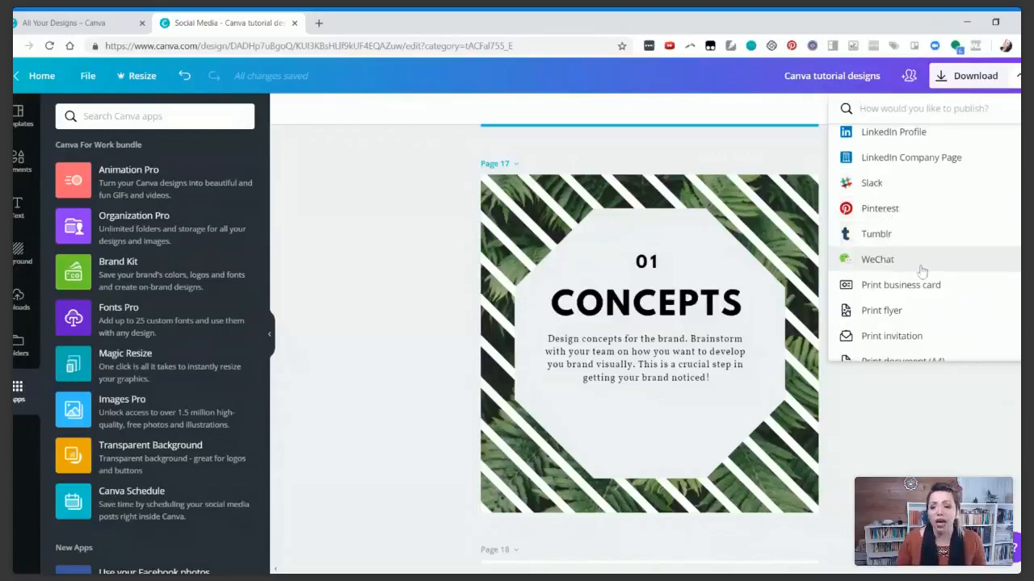
{"action": "scroll", "coordinate": [917, 275], "scroll_direction": "down", "scroll_amount": 1}
{"action": "left_click", "coordinate": [915, 222]}
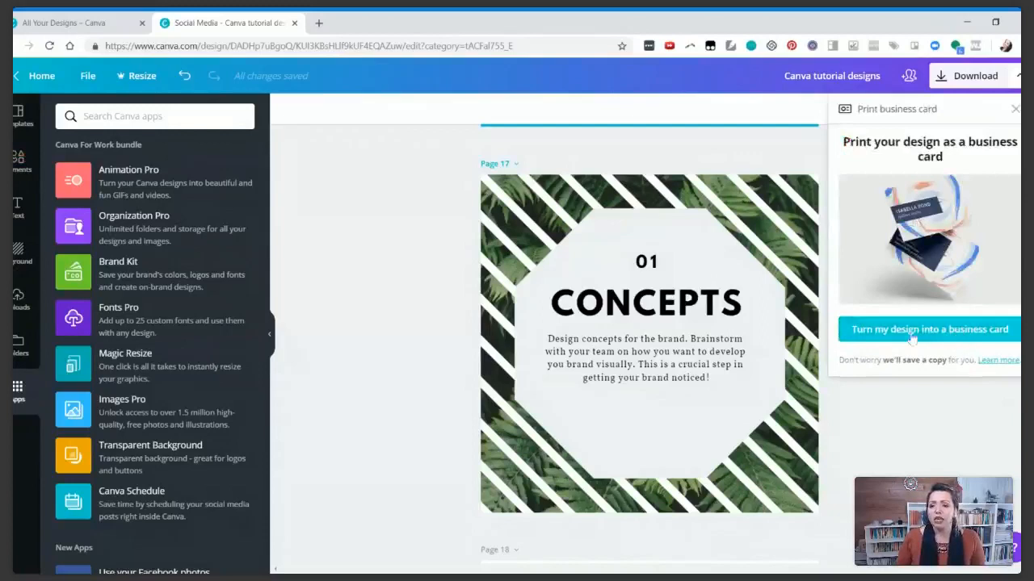
{"action": "left_click", "coordinate": [1014, 113]}
Review the remaining publish options, from printing a flyer to embedding and purchasing premium elements, and close the list
{"action": "scroll", "coordinate": [941, 267], "scroll_direction": "down", "scroll_amount": 3}
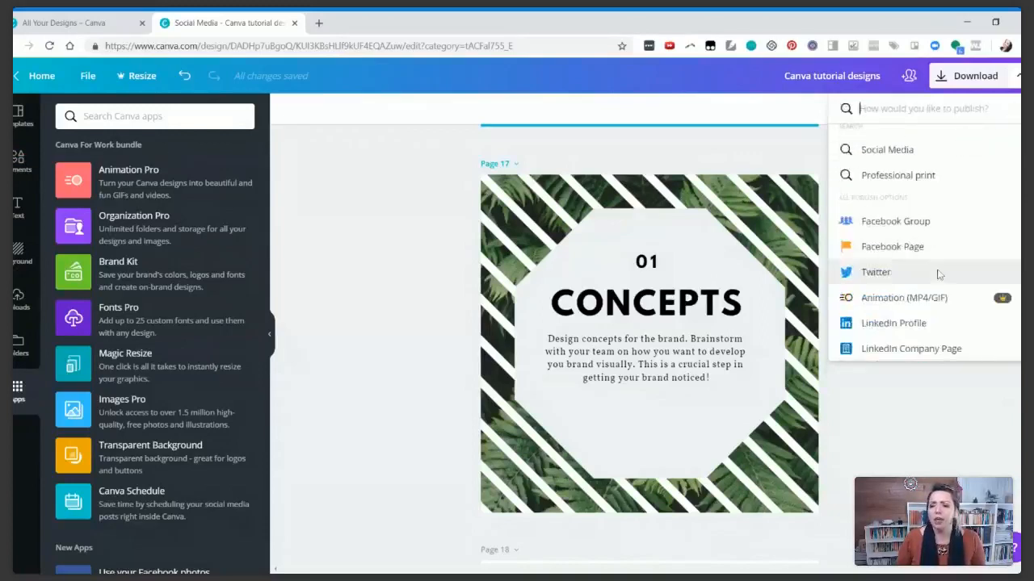
{"action": "scroll", "coordinate": [930, 274], "scroll_direction": "down", "scroll_amount": 3}
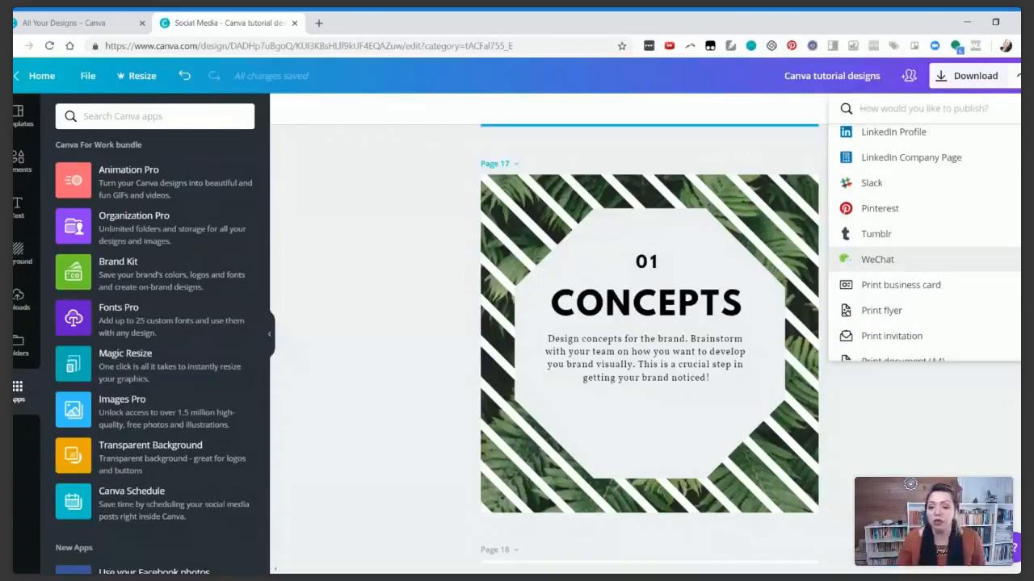
{"action": "scroll", "coordinate": [929, 274], "scroll_direction": "down", "scroll_amount": 3}
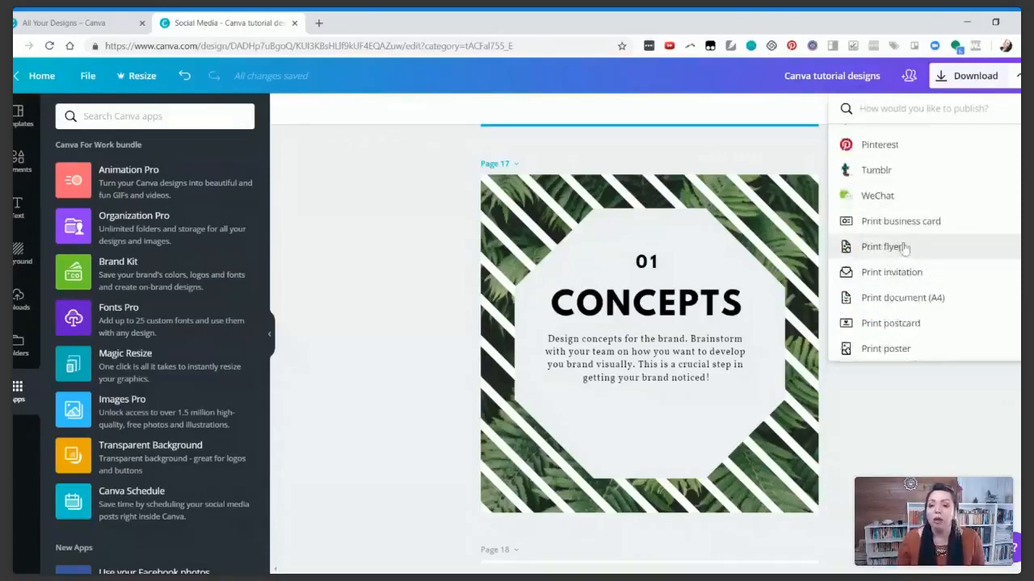
{"action": "scroll", "coordinate": [903, 281], "scroll_direction": "down", "scroll_amount": 1}
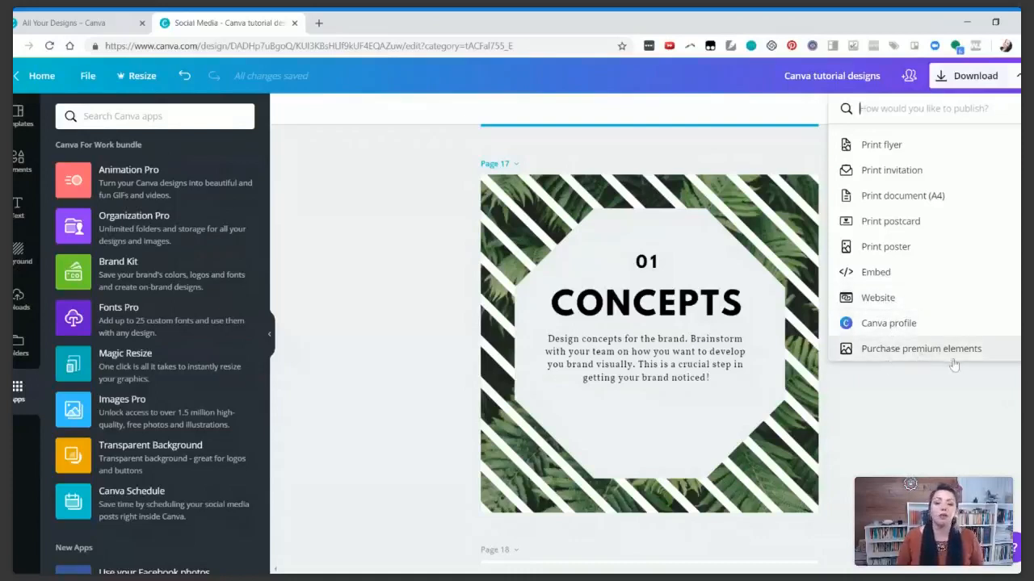
{"action": "left_click", "coordinate": [943, 406]}
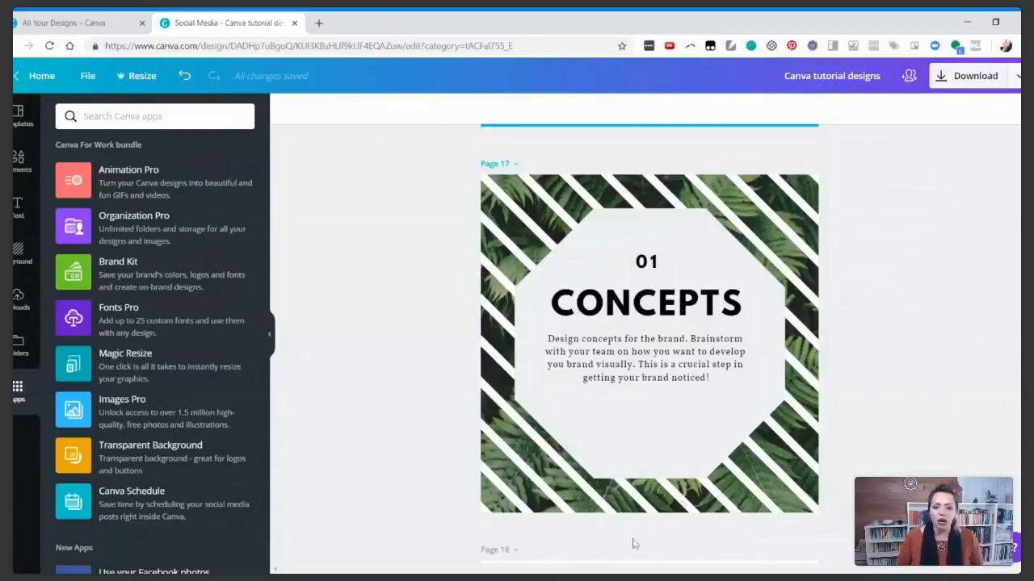
{"action": "key", "text": "alt+Tab"}
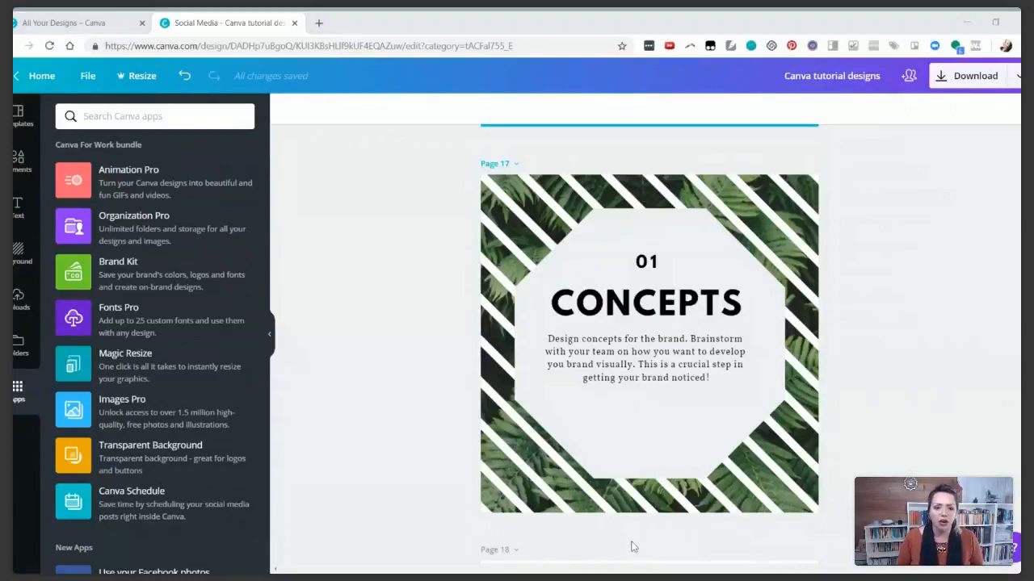